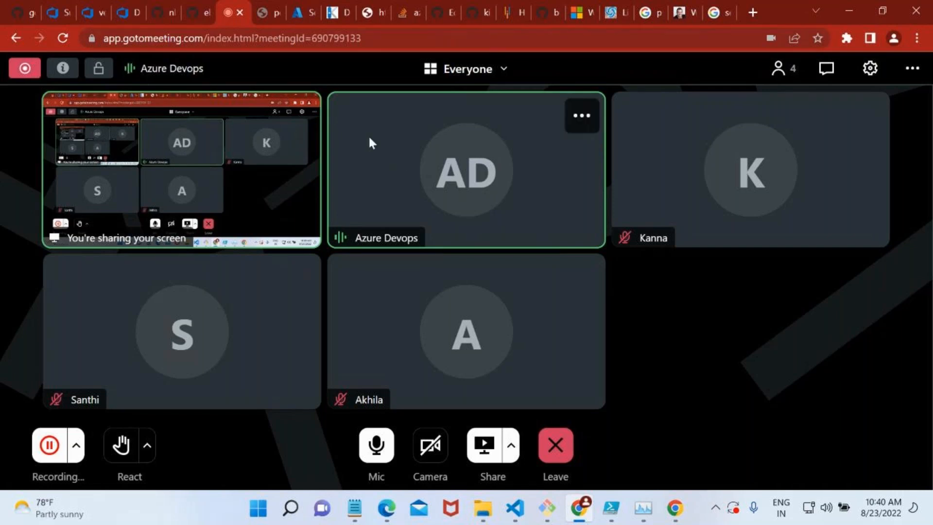
# Switch to the Azure portal and reload its expired session with the signed-in account.
pyautogui.click(311, 10)
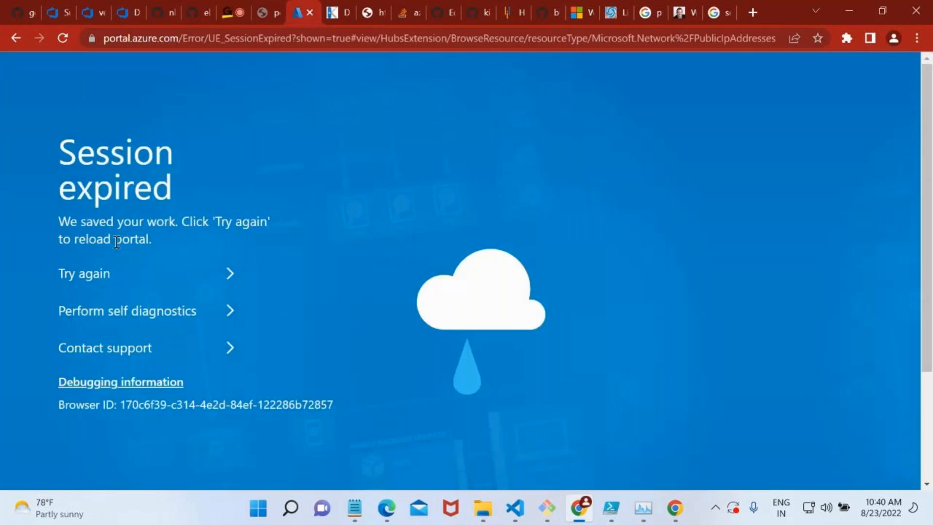
pyautogui.click(104, 280)
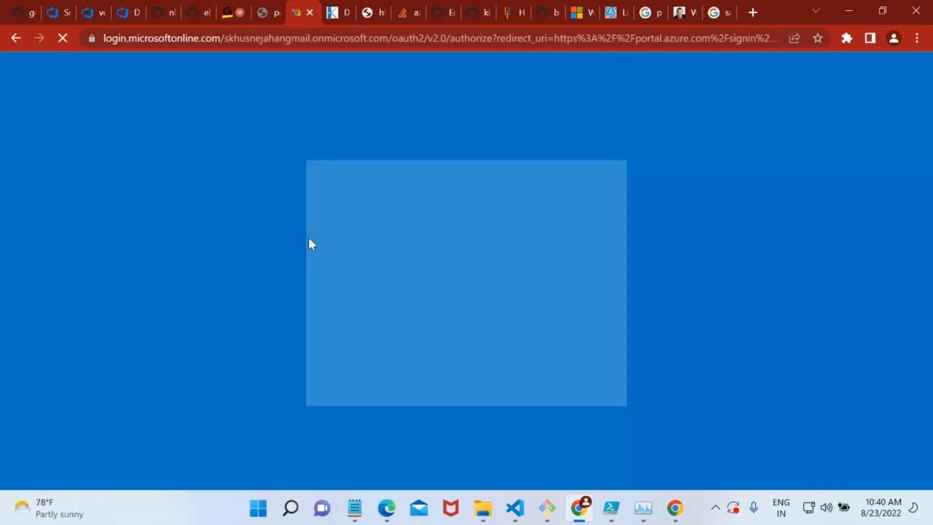
pyautogui.click(427, 257)
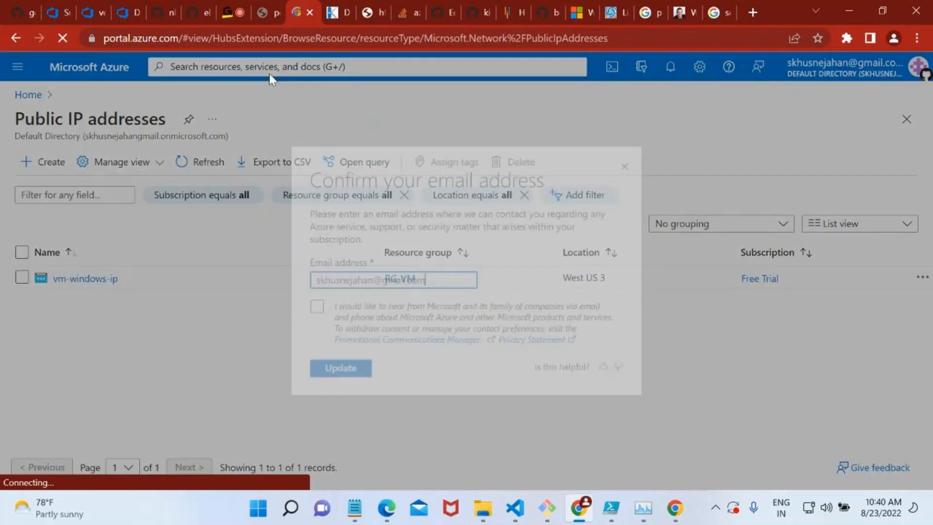
# Open the overview of the vm-windows virtual machine, dismissing the email confirmation and the credit notification.
pyautogui.click(269, 72)
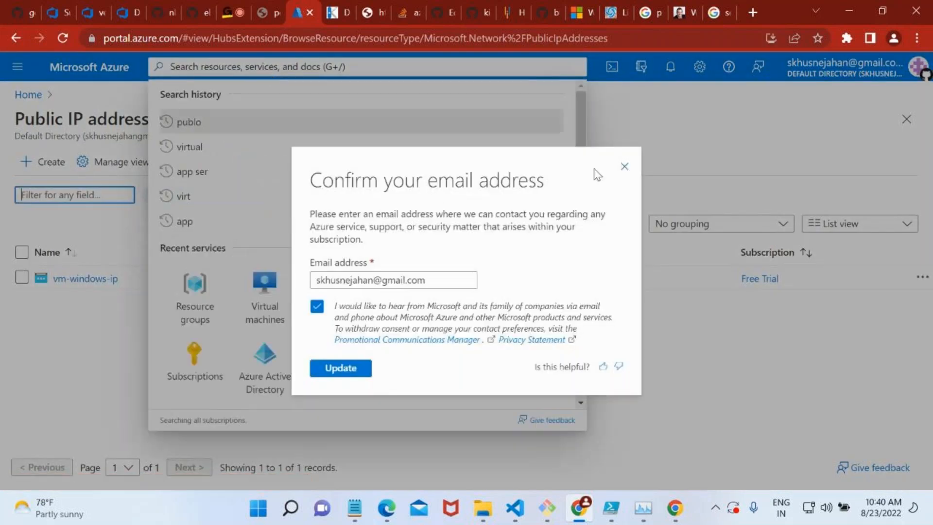
pyautogui.click(622, 172)
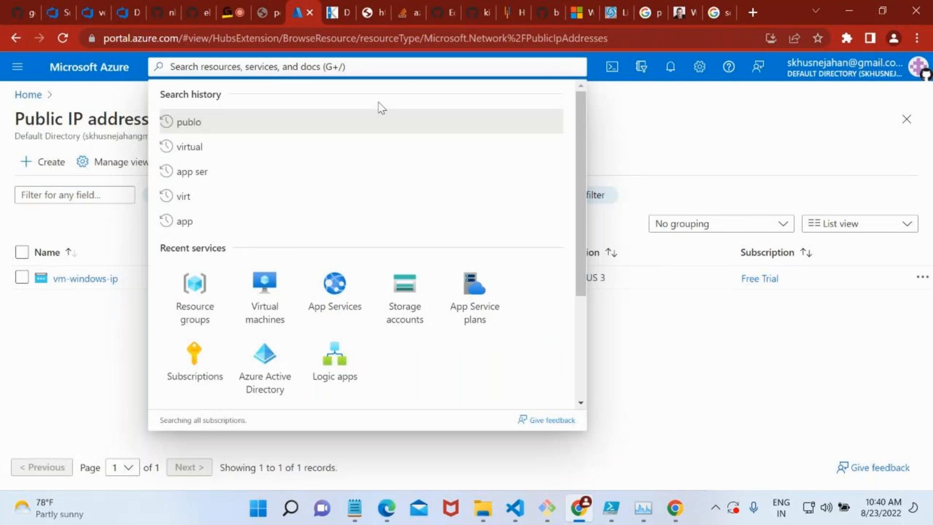
pyautogui.click(266, 282)
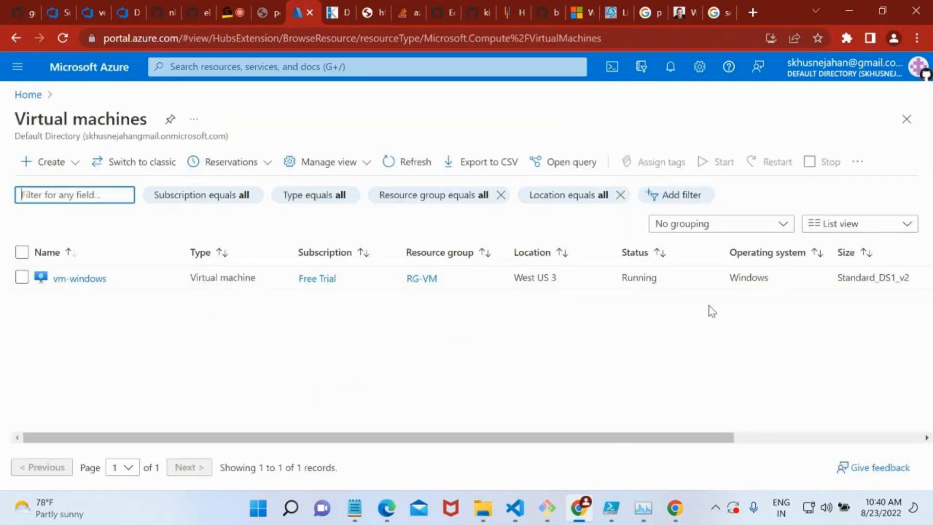
pyautogui.click(80, 278)
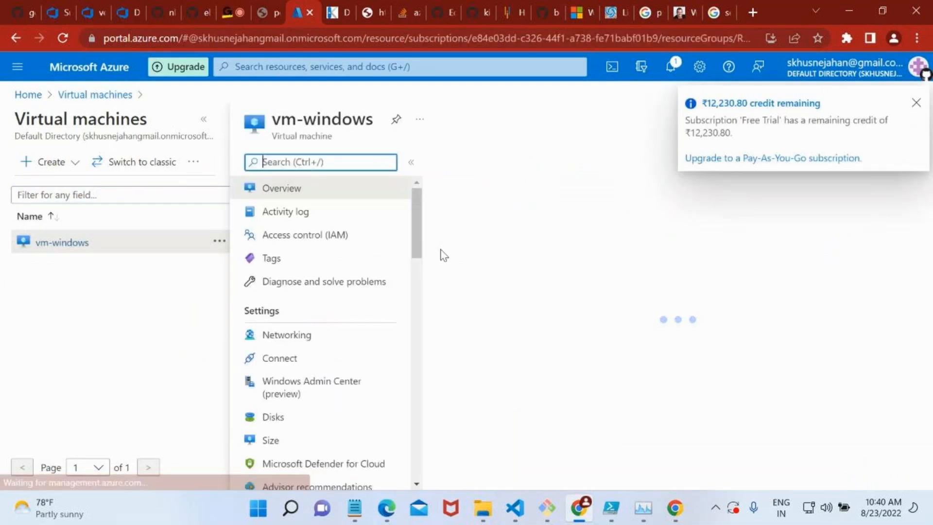
pyautogui.click(916, 108)
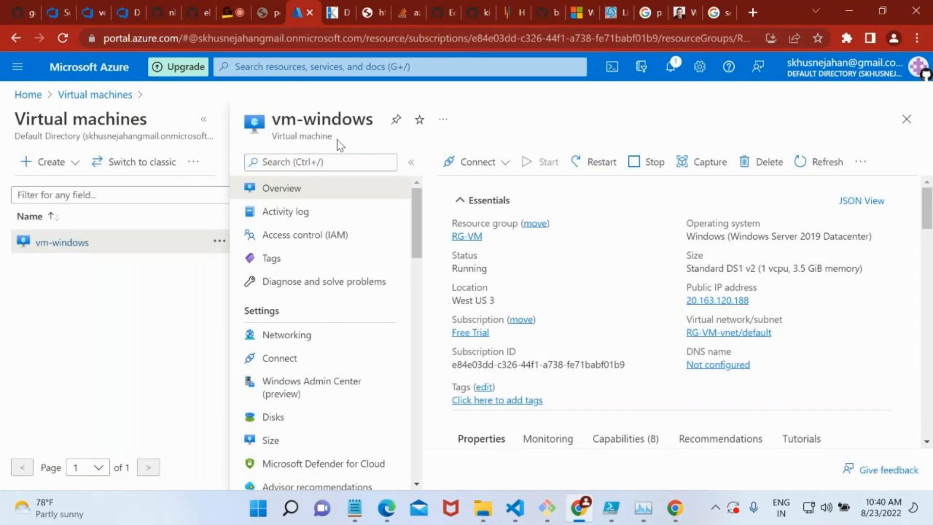
# Switch to Azure DevOps and start a new deployment group in the versionIT project.
pyautogui.click(130, 6)
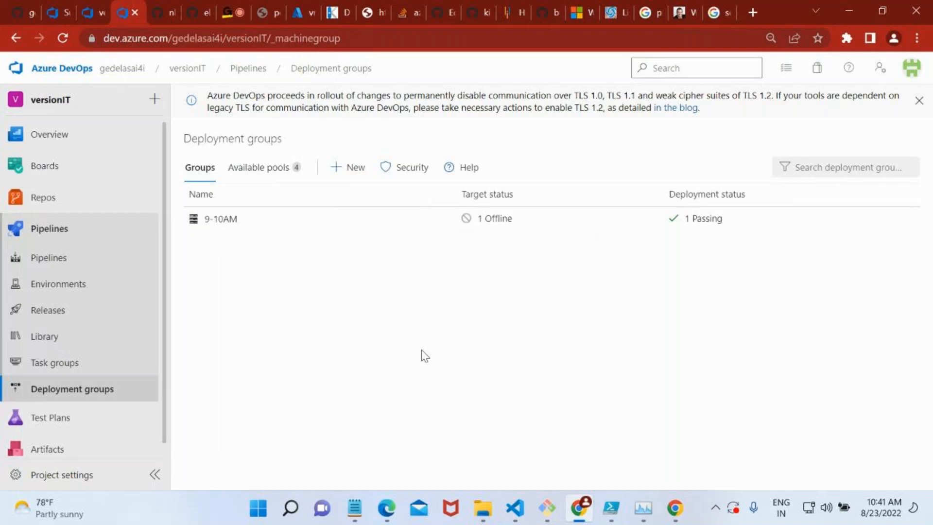
pyautogui.click(89, 394)
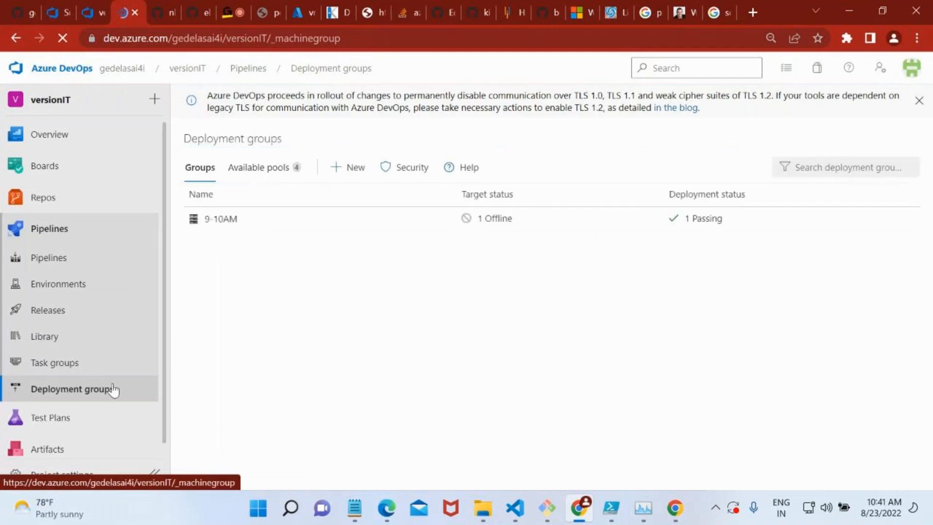
pyautogui.click(345, 172)
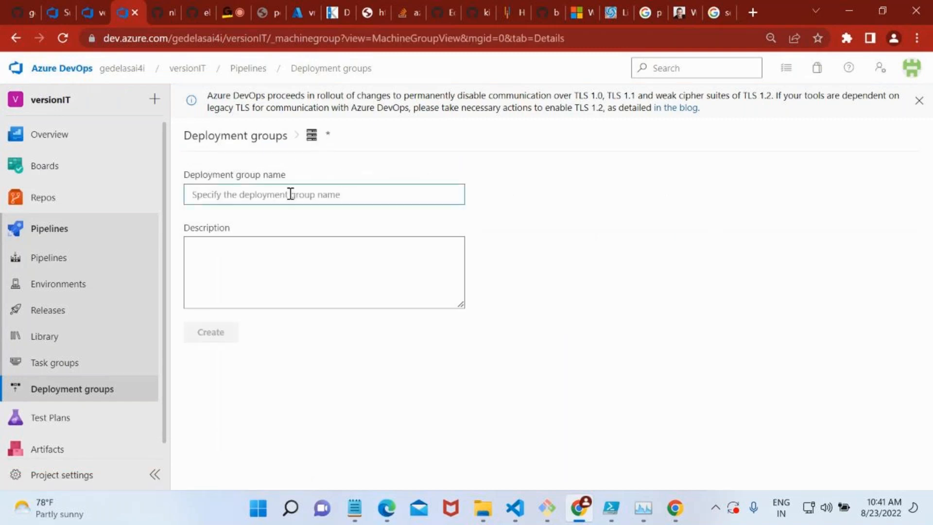
pyautogui.write('new')
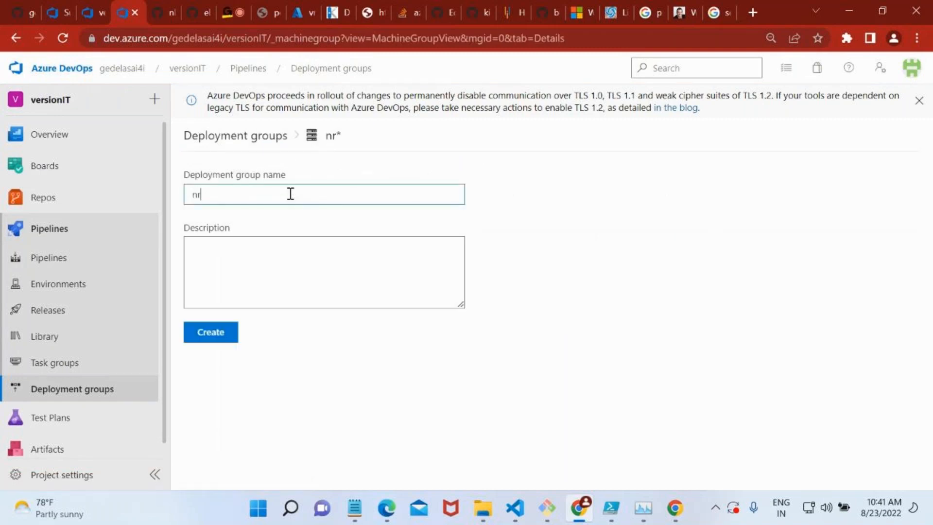
pyautogui.press('BackSpace')
pyautogui.press('BackSpace')
pyautogui.write('ewvmiis')
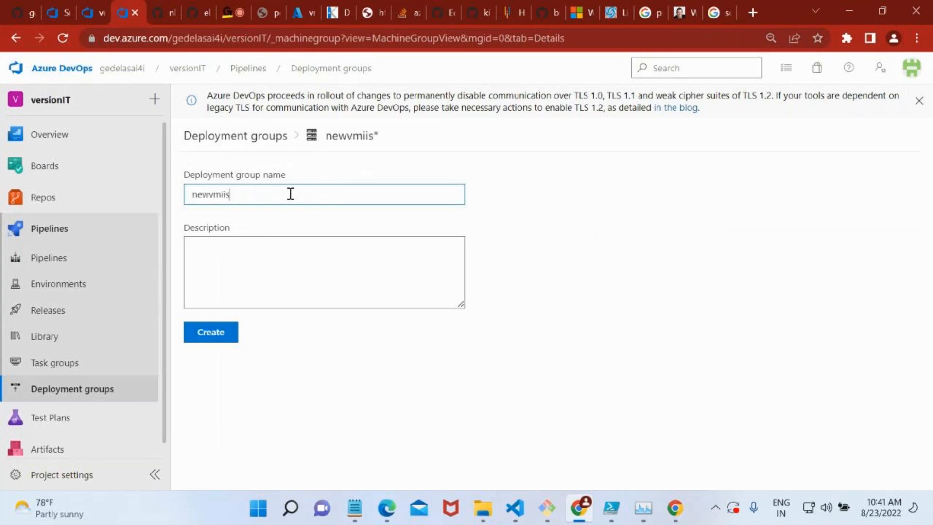
pyautogui.click(265, 247)
# Name the deployment group DEV and create it.
pyautogui.click(242, 198)
pyautogui.moveTo(240, 198); pyautogui.dragTo(174, 197)
pyautogui.write('DEV')
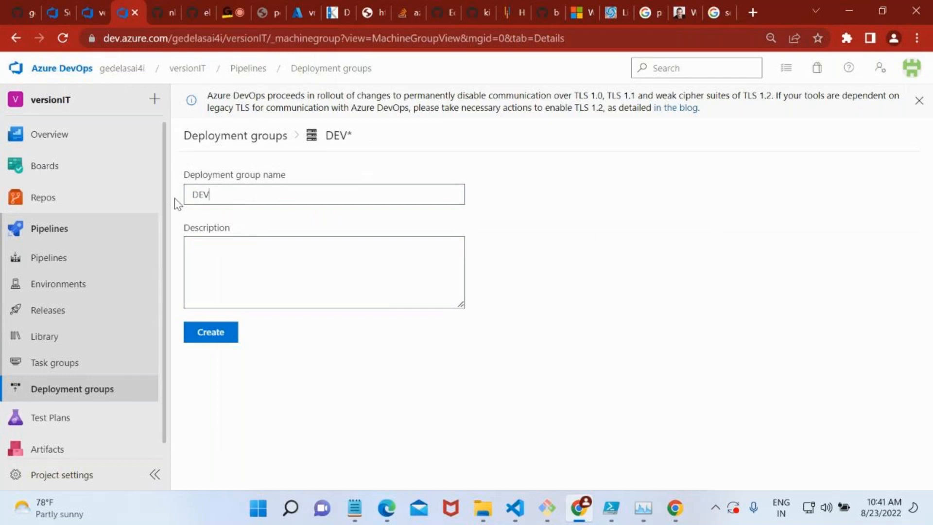
pyautogui.click(224, 340)
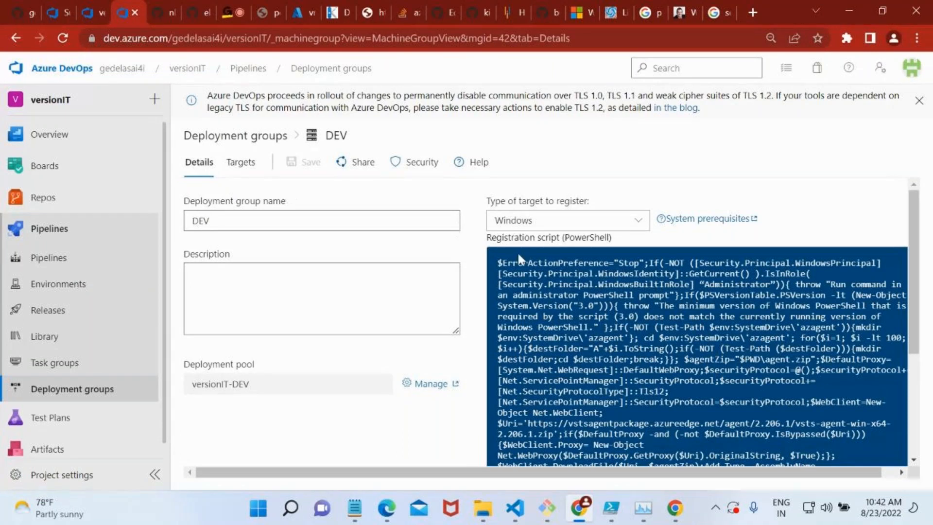
# Review the DEV group's PowerShell registration script with Windows as the type of target to register.
pyautogui.scroll(-4, 572, 285)
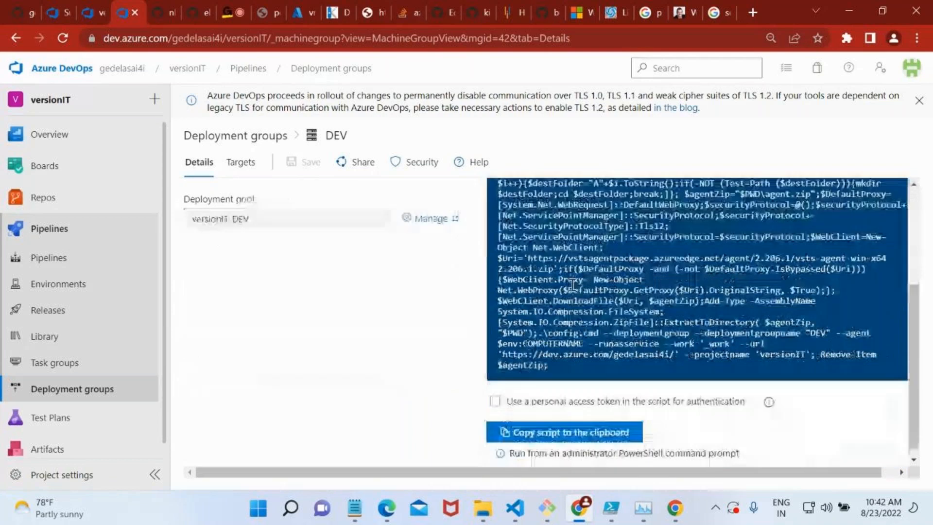
pyautogui.scroll(4, 572, 284)
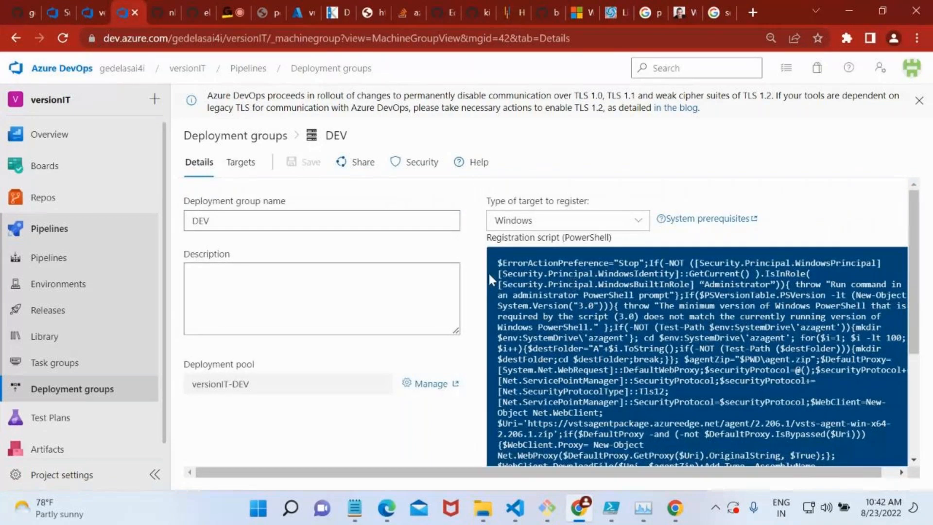
pyautogui.click(505, 221)
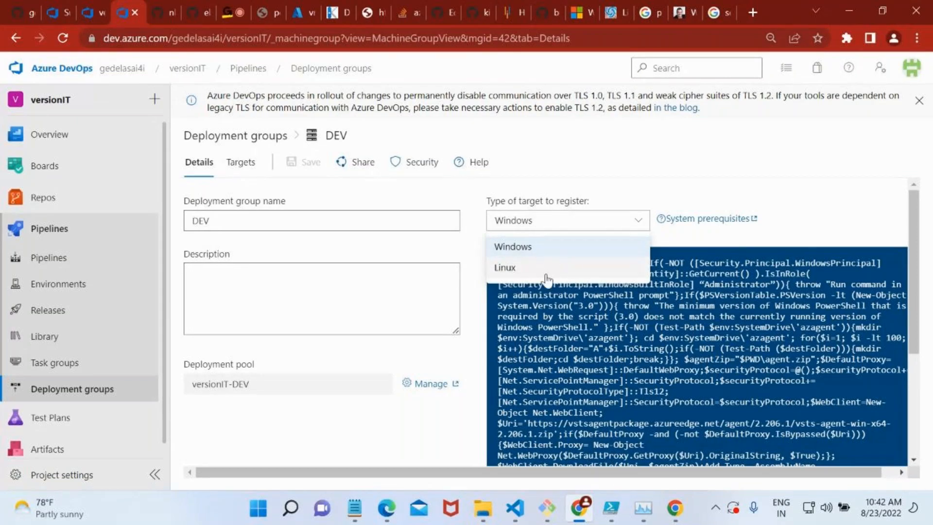
pyautogui.click(534, 249)
pyautogui.moveTo(508, 238); pyautogui.dragTo(555, 238)
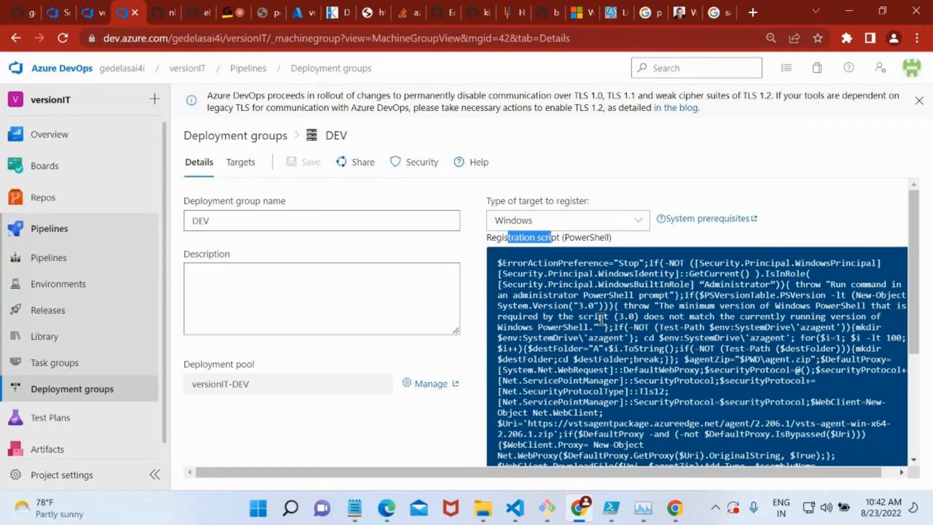
pyautogui.scroll(-2, 603, 321)
pyautogui.scroll(-2, 603, 321)
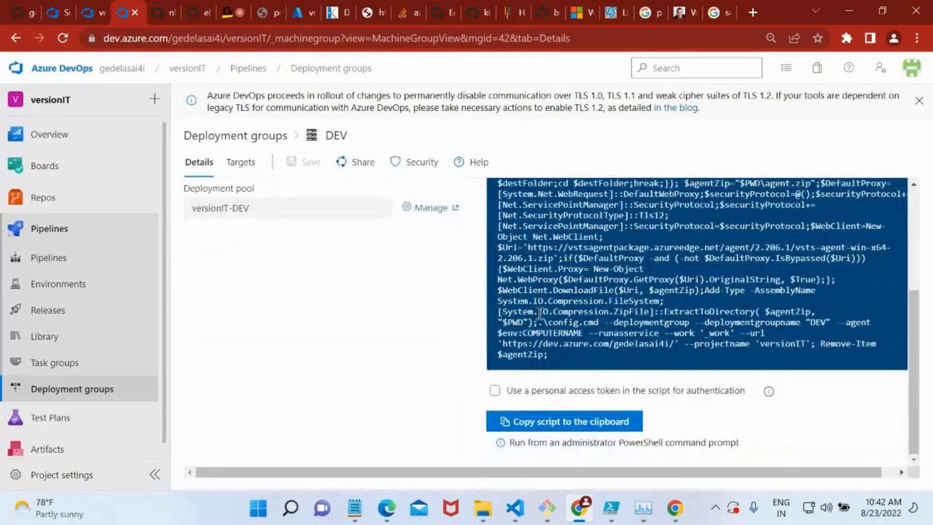
pyautogui.moveTo(569, 349); pyautogui.dragTo(506, 178)
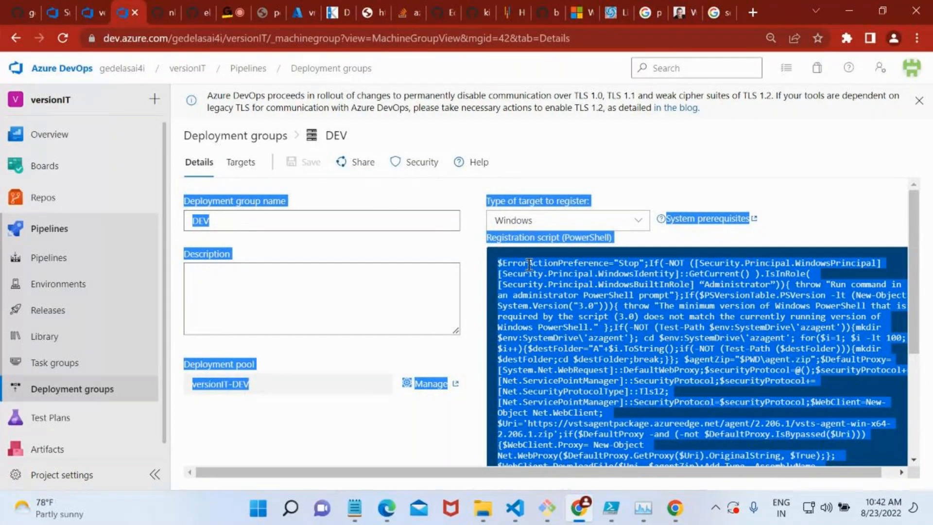
pyautogui.click(520, 285)
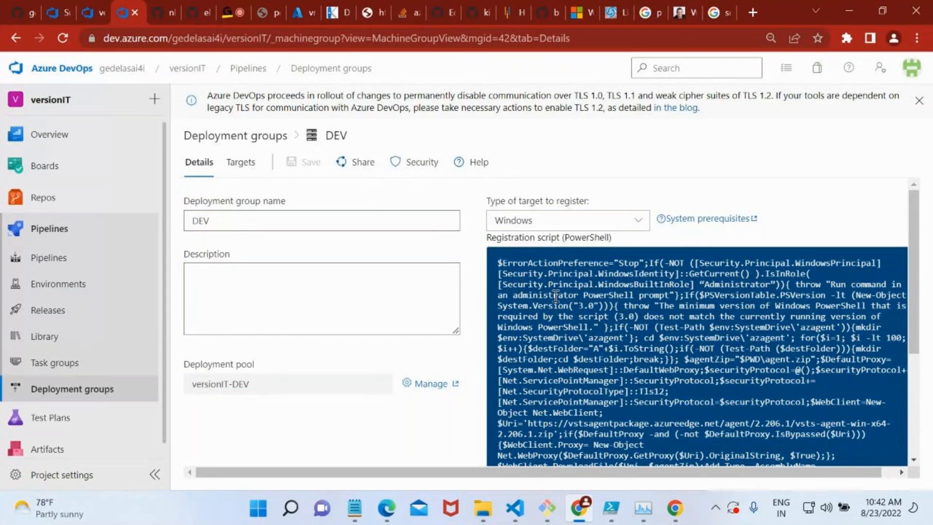
# Enable the use of a personal access token in the registration script and copy the script to the clipboard.
pyautogui.scroll(-3, 555, 295)
pyautogui.click(500, 393)
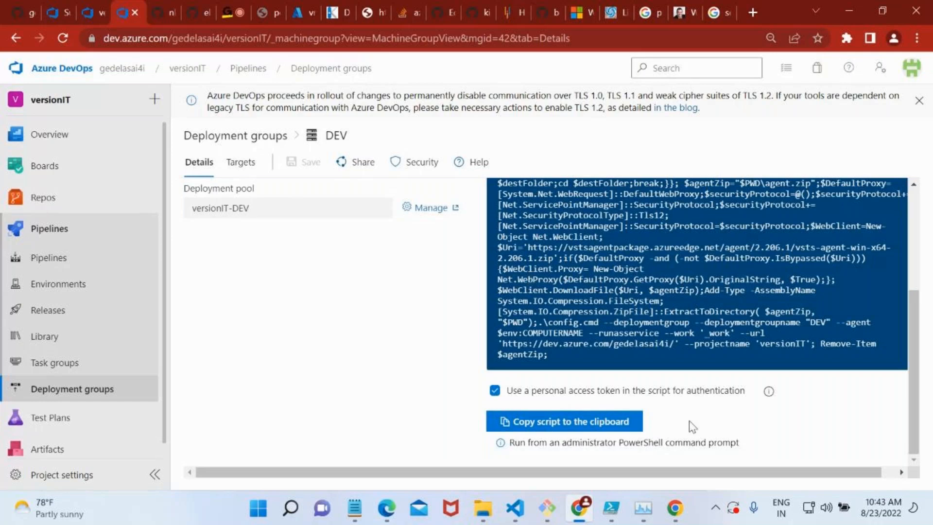
pyautogui.moveTo(691, 391); pyautogui.dragTo(730, 396)
pyautogui.click(554, 422)
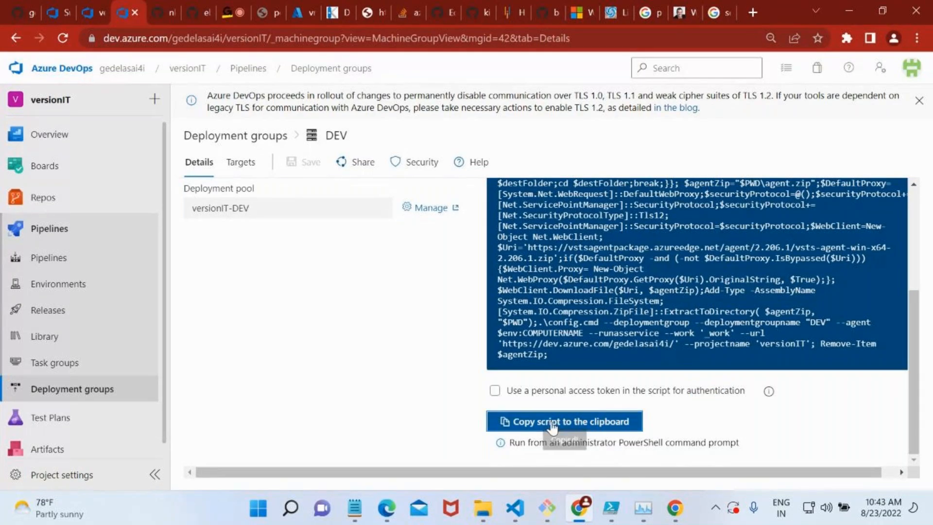
pyautogui.doubleClick(494, 390)
pyautogui.click(494, 391)
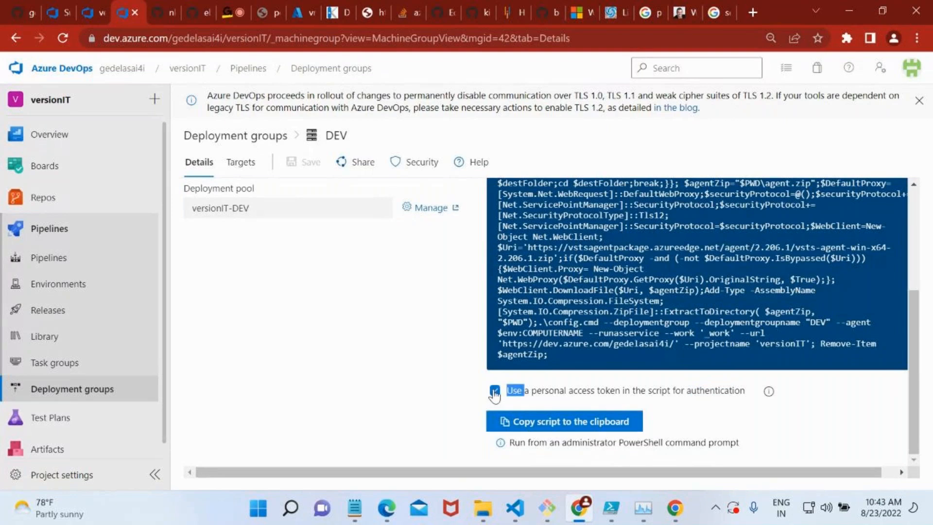
pyautogui.click(522, 426)
# Launch Remote Desktop Connection with the mstsc run command.
pyautogui.press('super+r')
pyautogui.write('mstsc')
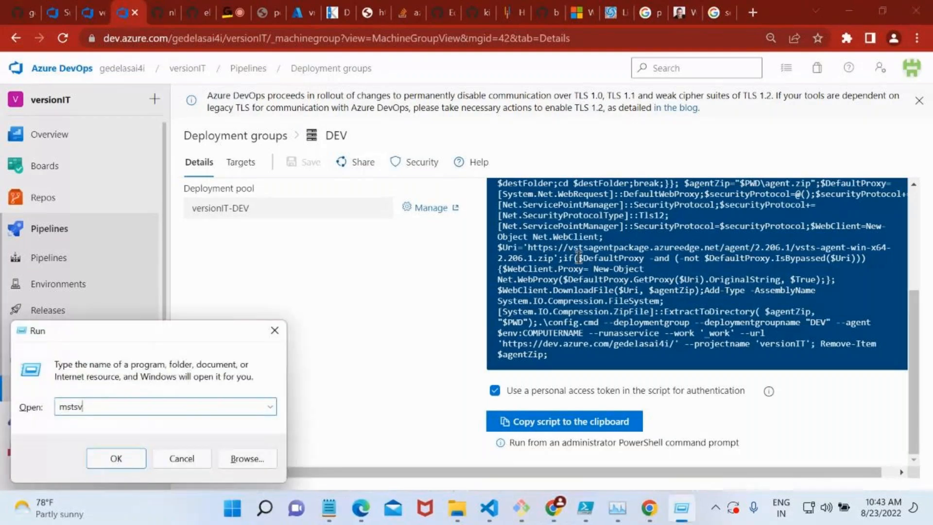
pyautogui.press('Return')
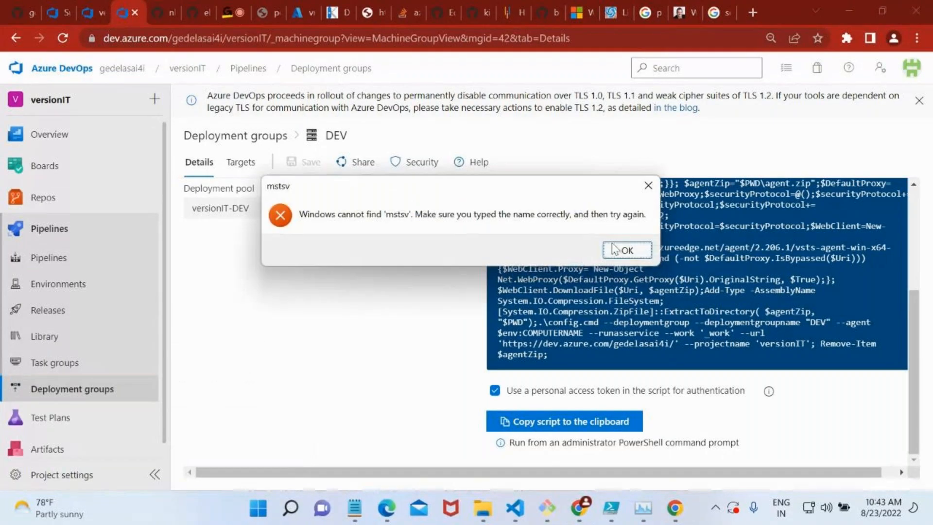
pyautogui.click(626, 250)
pyautogui.write('mstsc')
pyautogui.press('Return')
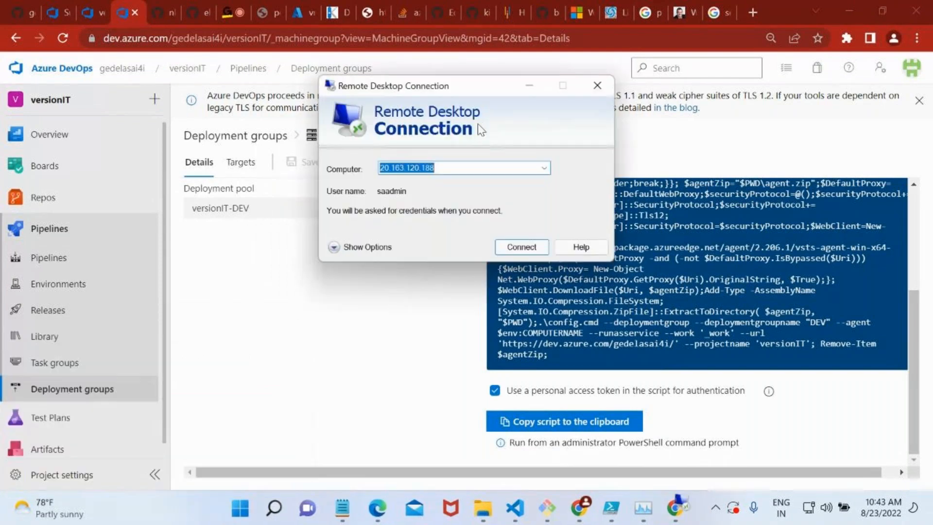
# Try to connect to vm-windows over Remote Desktop using its public IP address 20.163.120.188, copied from the Azure portal.
pyautogui.click(297, 2)
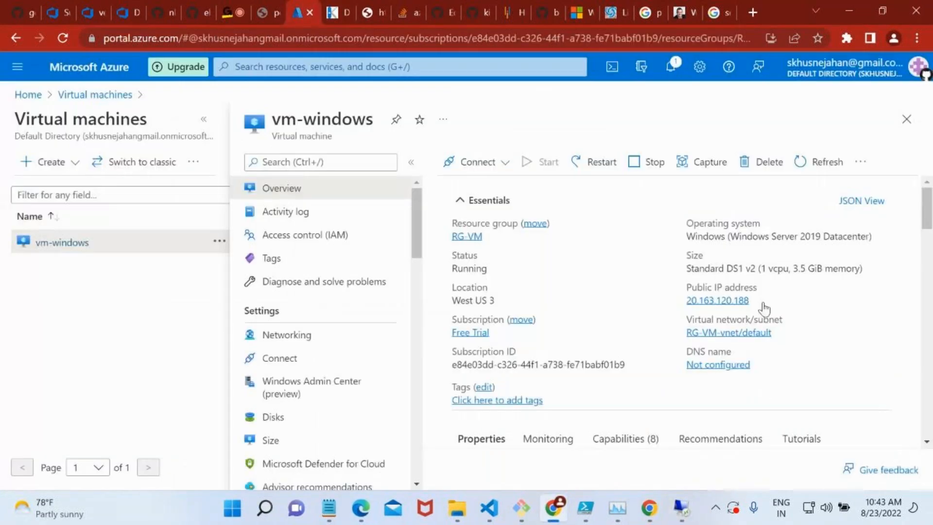
pyautogui.click(758, 300)
pyautogui.click(681, 508)
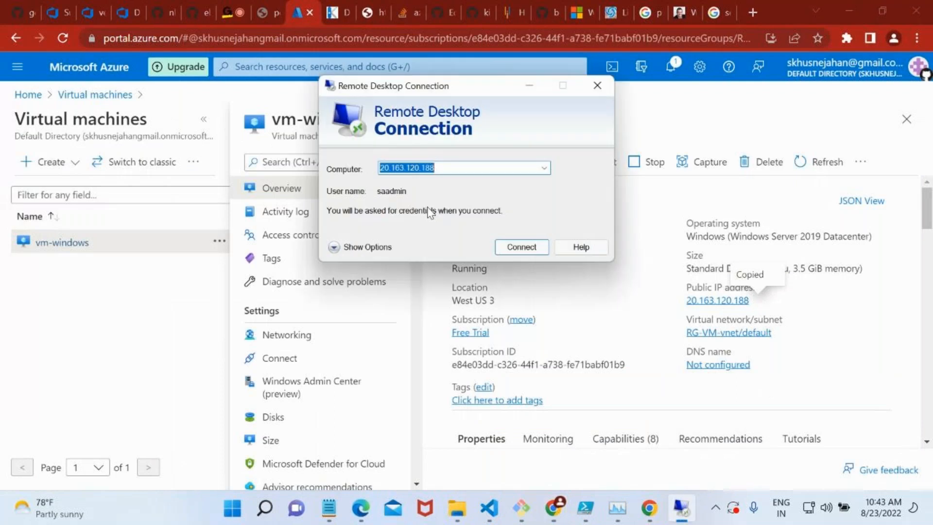
pyautogui.hotkey('ctrl', 'v')
pyautogui.click(541, 249)
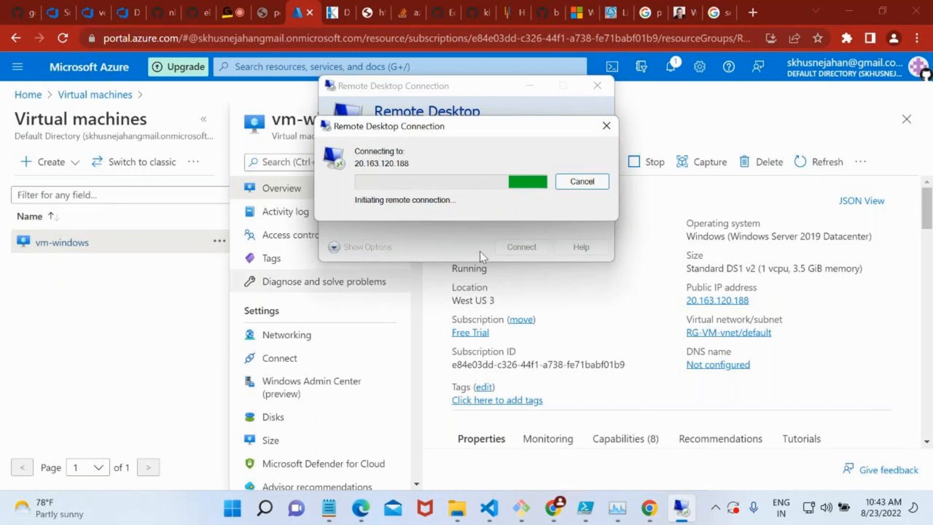
pyautogui.click(625, 217)
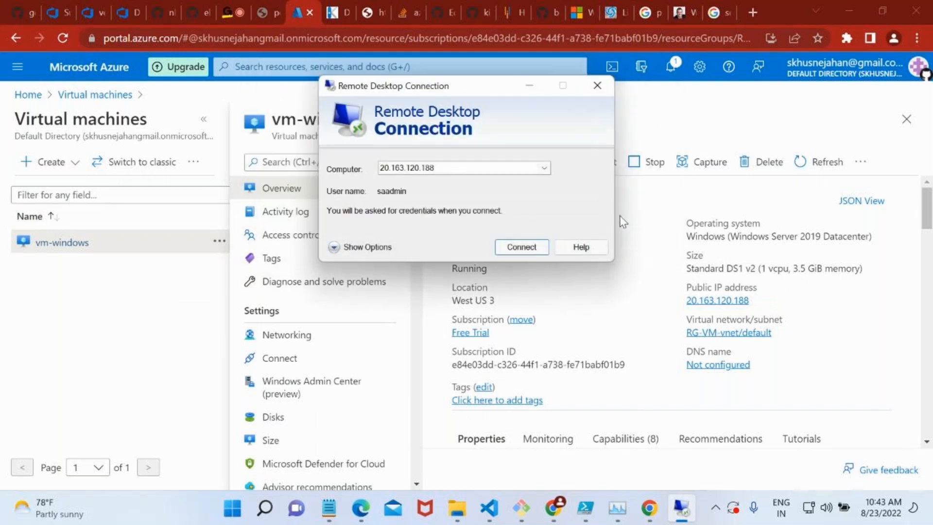
# Minimize Remote Desktop Connection and check the inbound port rules in vm-windows' networking settings.
pyautogui.click(540, 90)
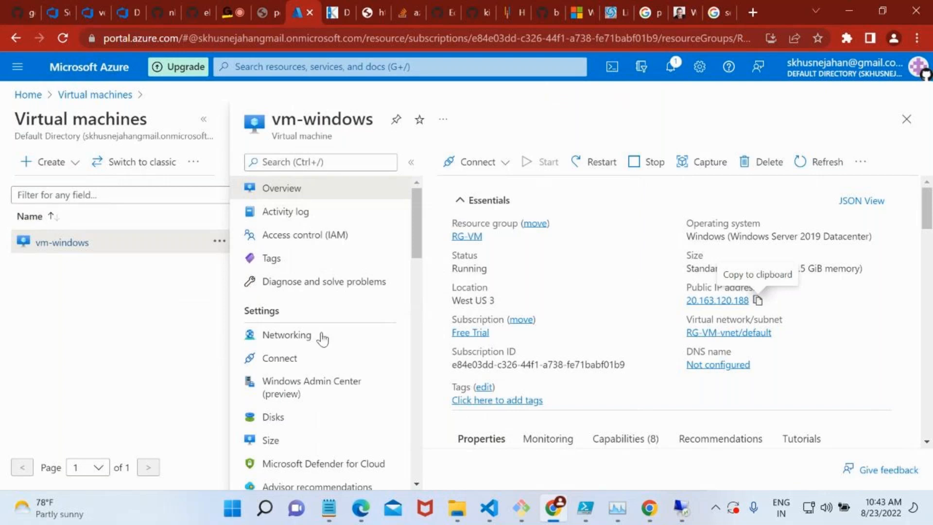
pyautogui.click(311, 347)
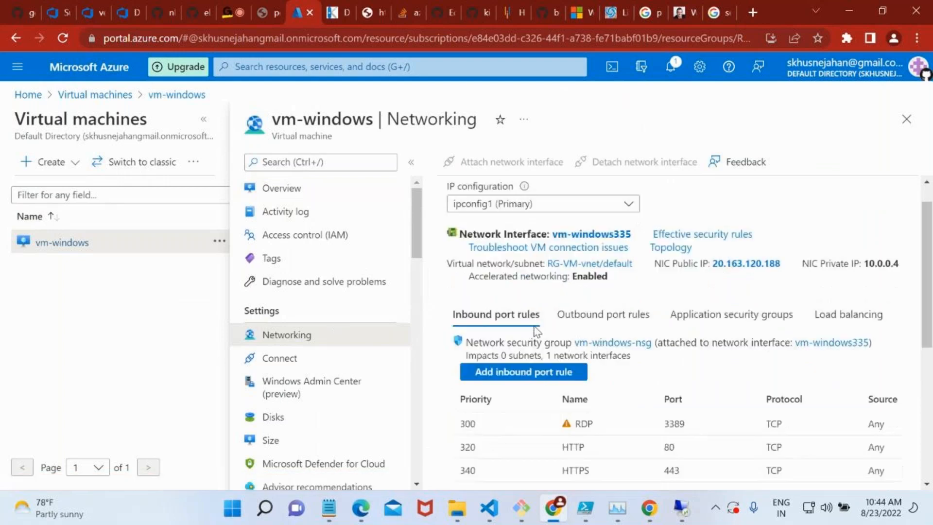
pyautogui.scroll(-3, 537, 329)
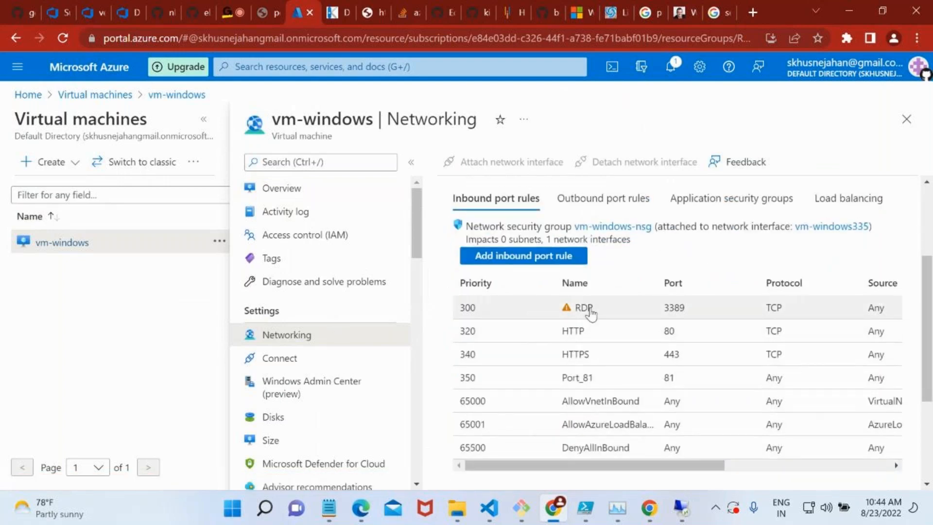
# Change the action of vm-windows' RDP inbound port rule to Allow and save the rule.
pyautogui.hscroll(2, 717, 330)
pyautogui.hscroll(3, 716, 331)
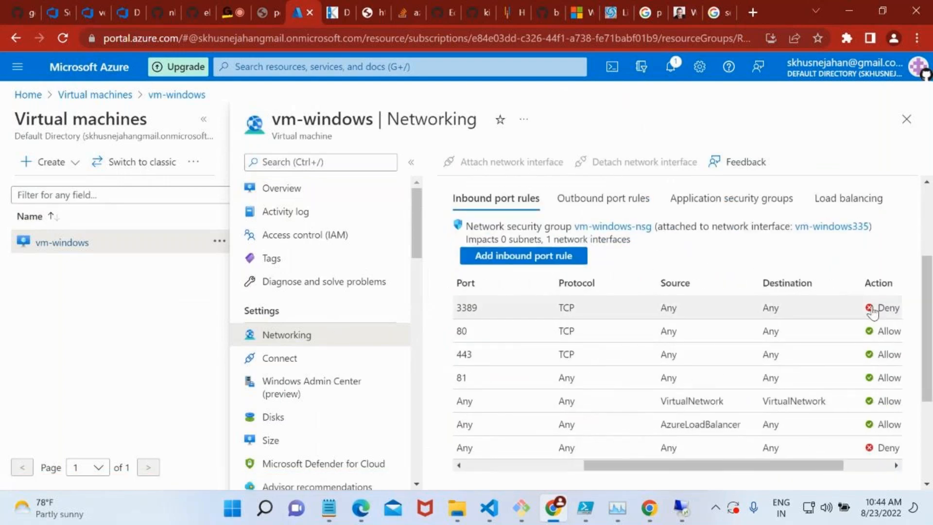
pyautogui.hscroll(-5, 634, 305)
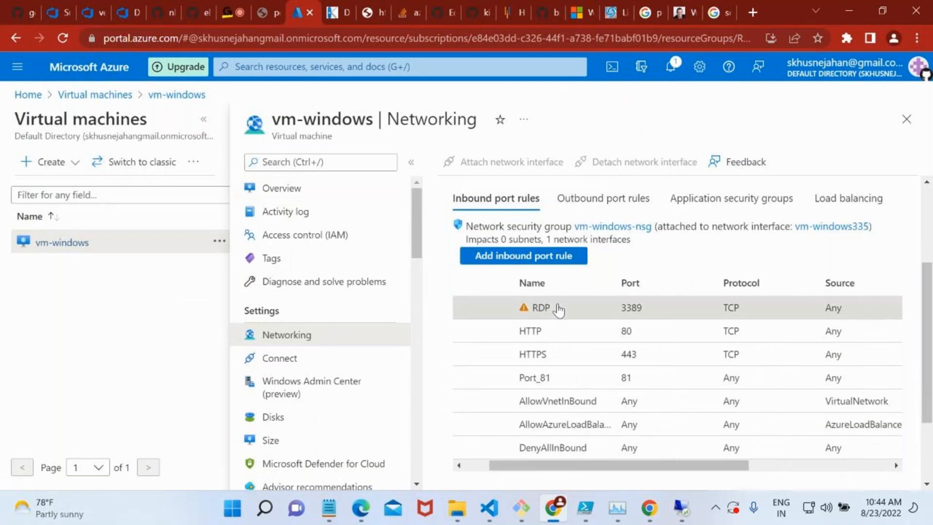
pyautogui.click(558, 307)
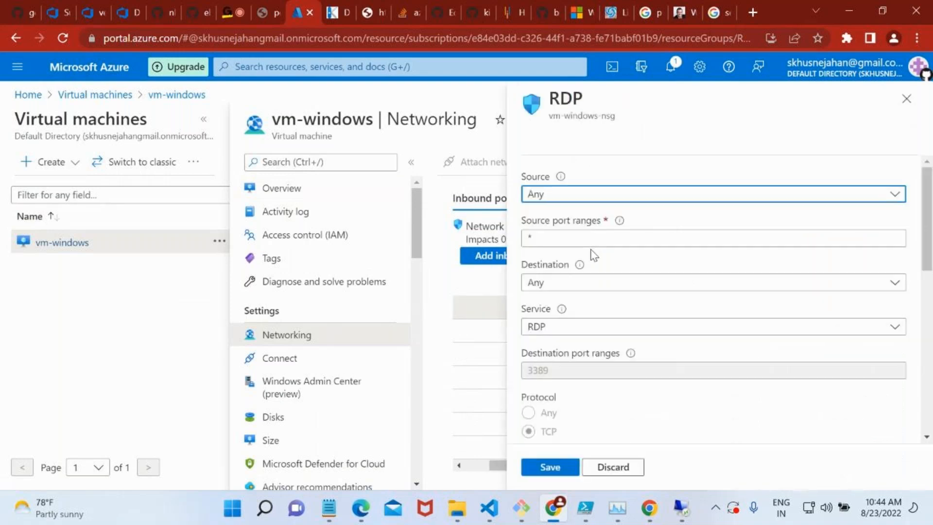
pyautogui.scroll(-5, 600, 330)
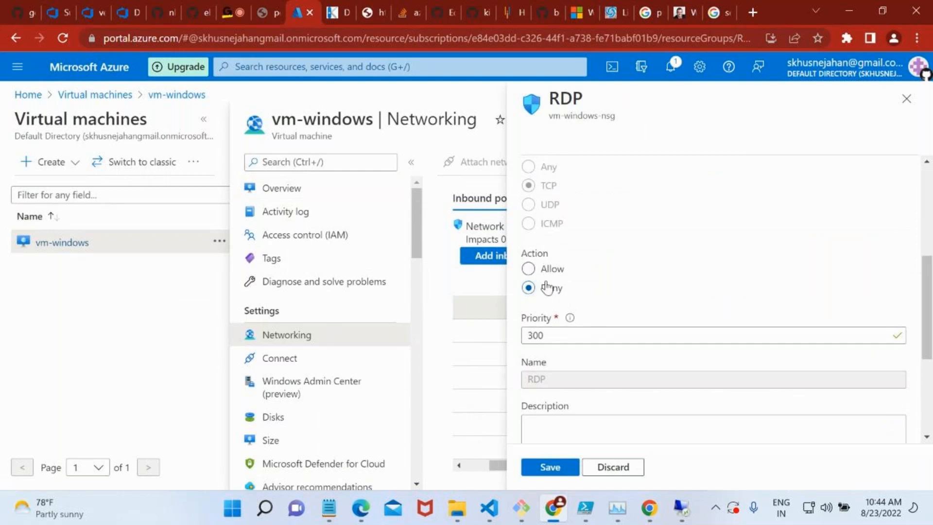
pyautogui.click(529, 269)
pyautogui.click(560, 466)
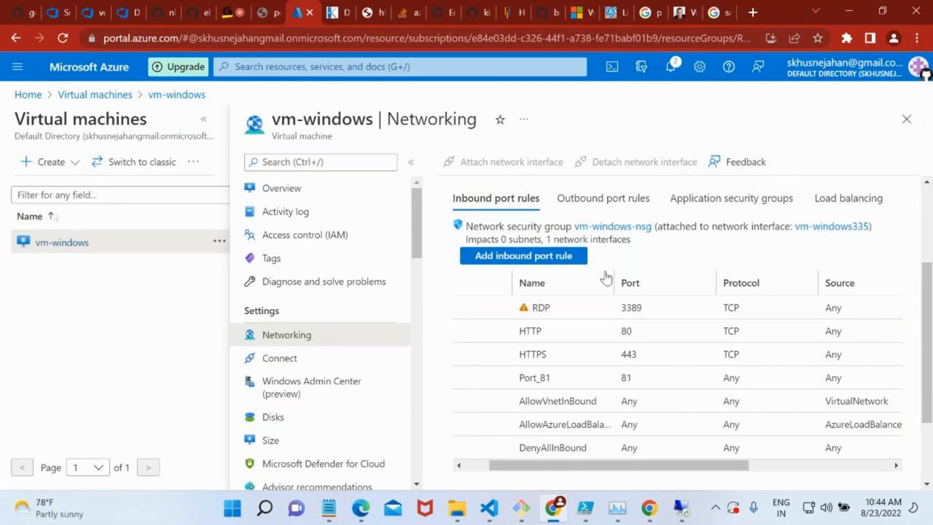
# Try again to connect to 20.163.120.188 over Remote Desktop, reviewing the inbound rules' actions in the Azure portal while the connection is pending.
pyautogui.scroll(-1, 606, 278)
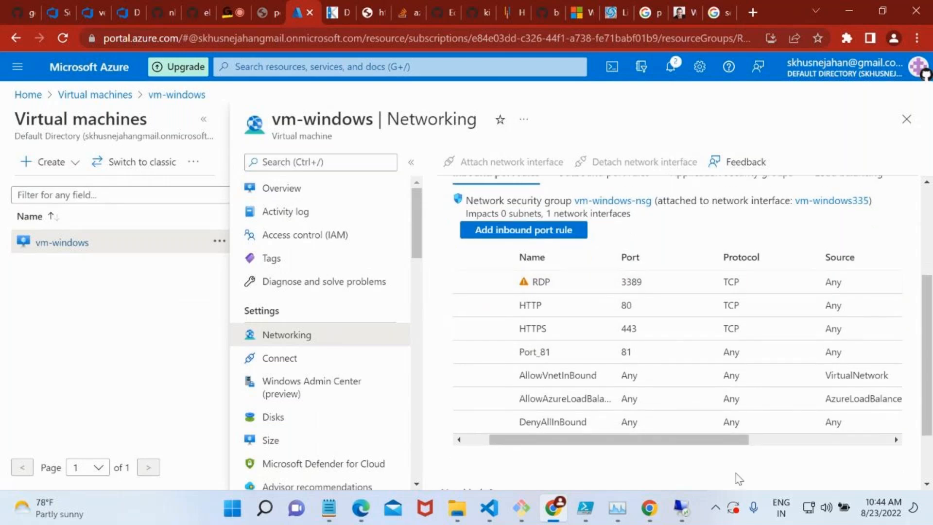
pyautogui.click(692, 516)
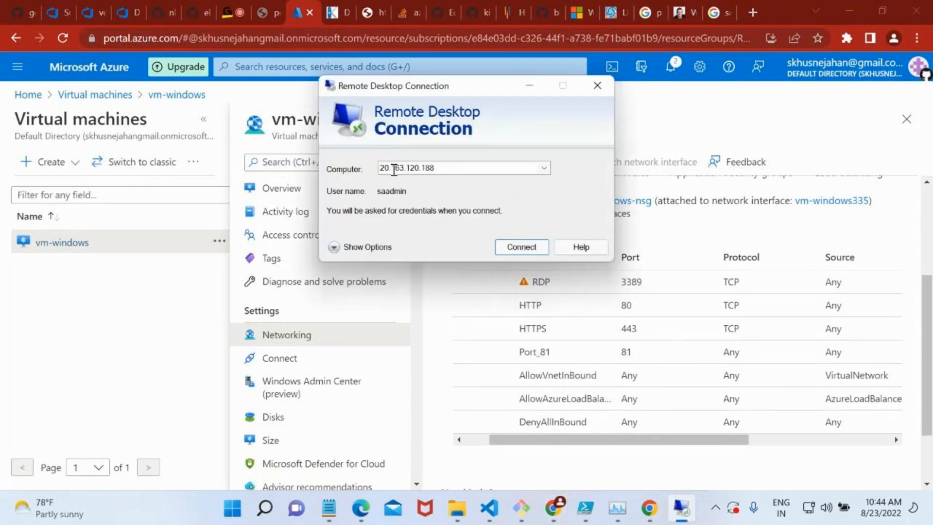
pyautogui.click(500, 247)
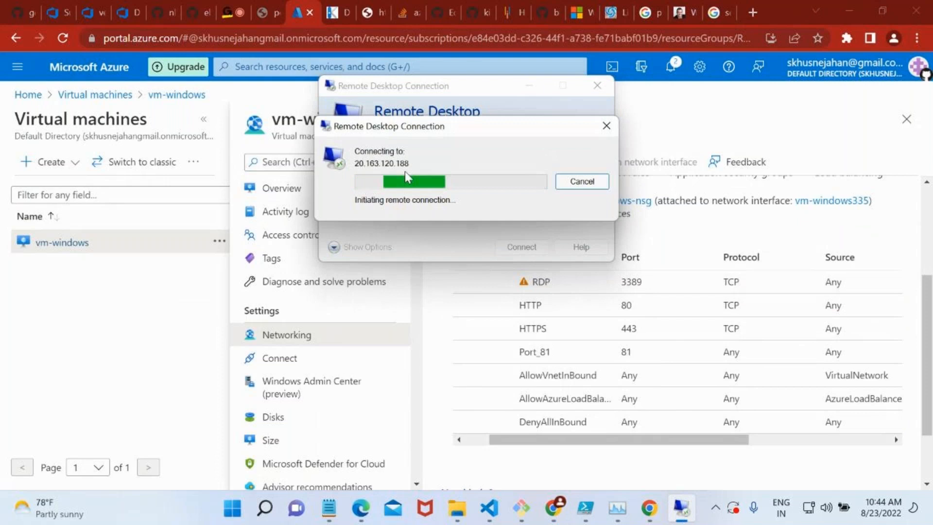
pyautogui.click(566, 187)
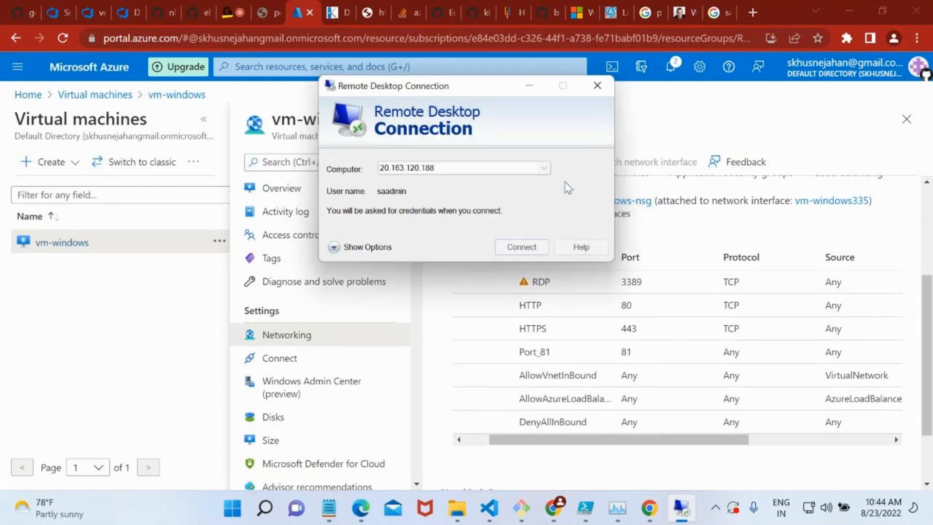
pyautogui.click(526, 247)
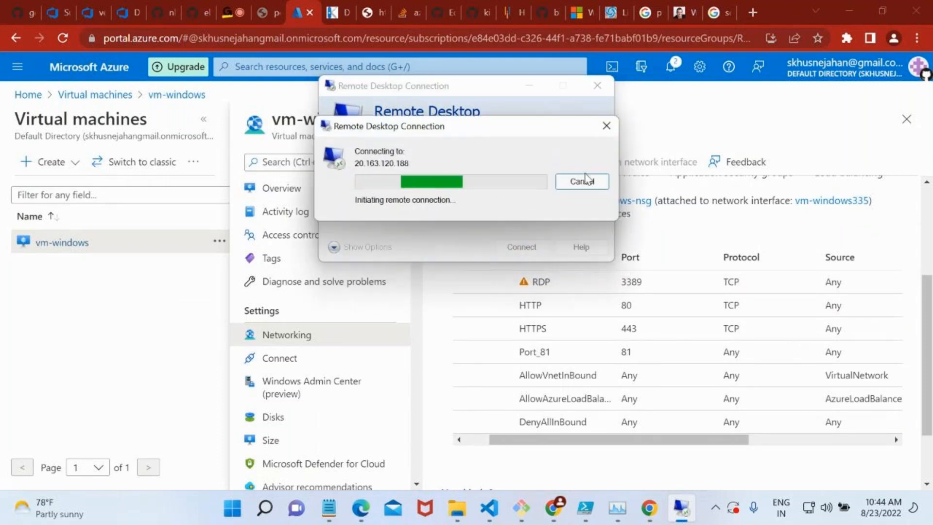
pyautogui.moveTo(585, 440); pyautogui.dragTo(827, 402)
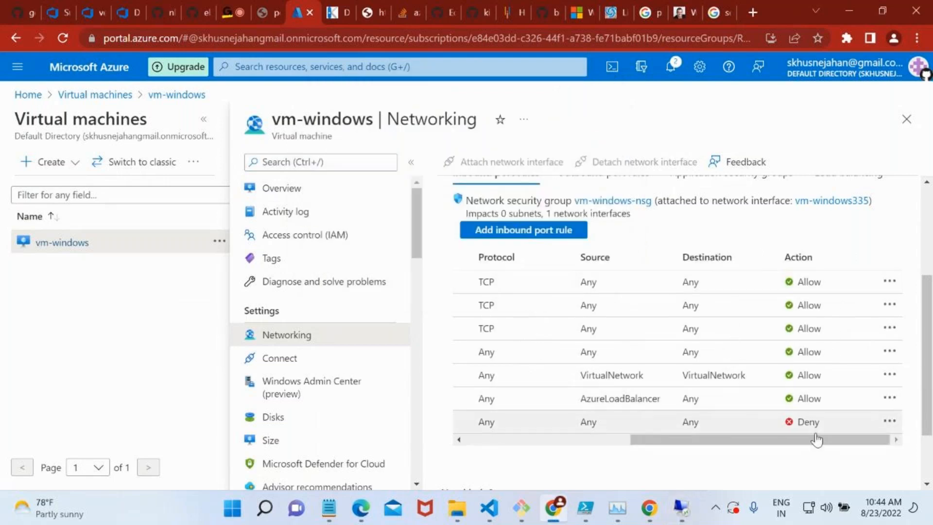
pyautogui.moveTo(816, 439); pyautogui.dragTo(577, 457)
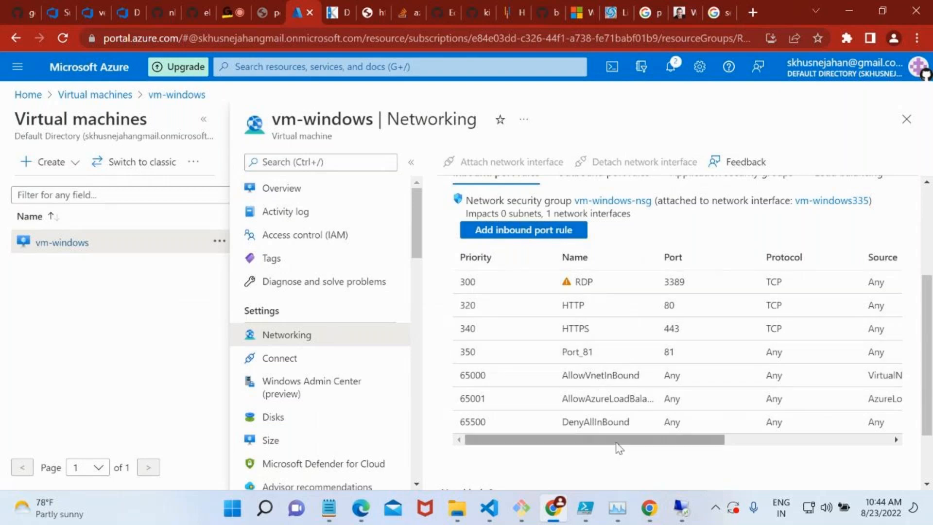
pyautogui.click(682, 507)
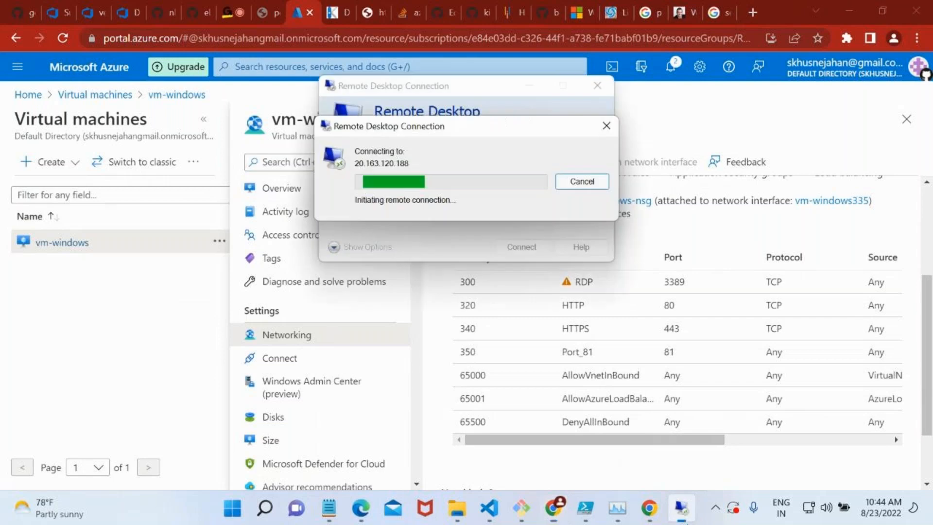
pyautogui.click(576, 185)
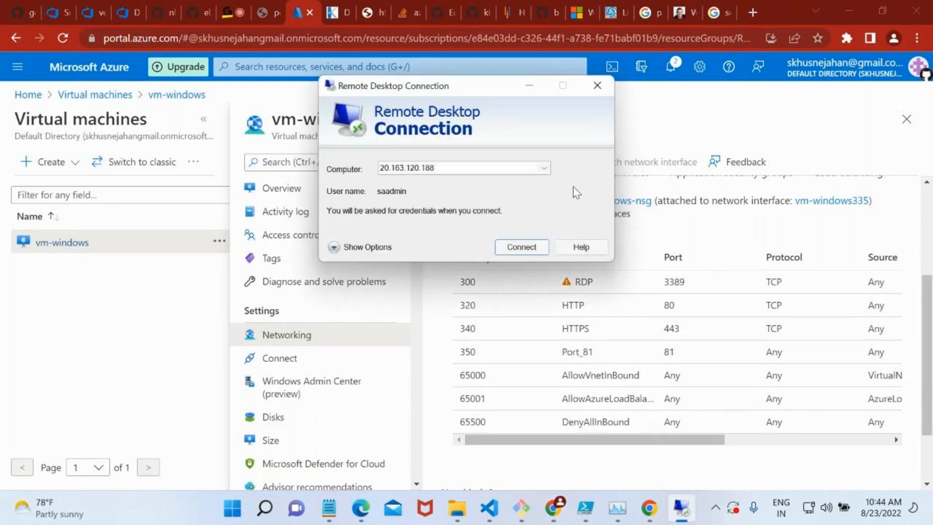
# Connect to 20.163.120.188 over Remote Desktop, entering the account password and accepting the untrusted certificate.
pyautogui.click(522, 247)
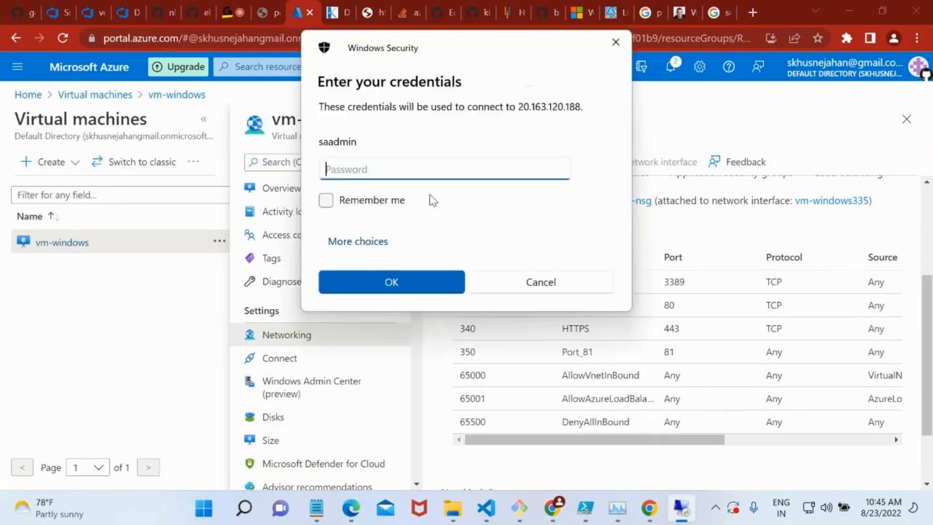
pyautogui.write('•••••••••••••')
pyautogui.press('Return')
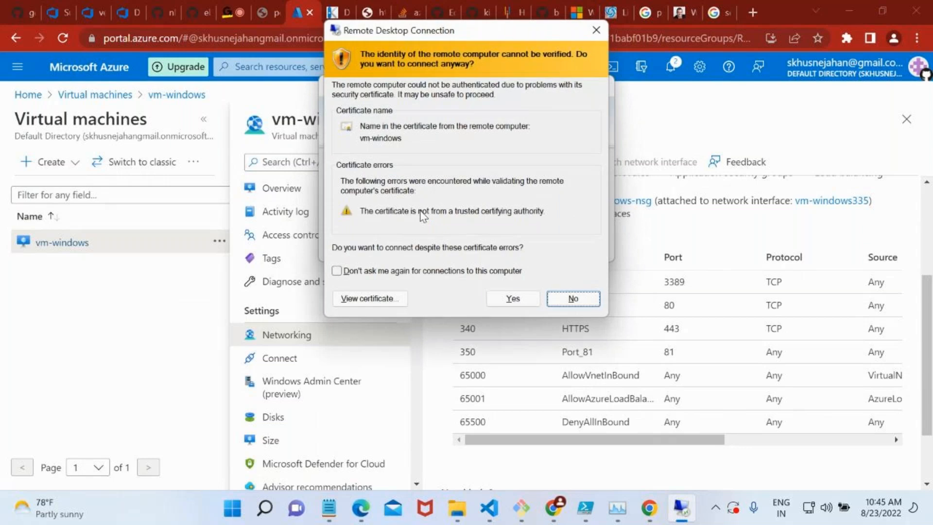
pyautogui.click(499, 298)
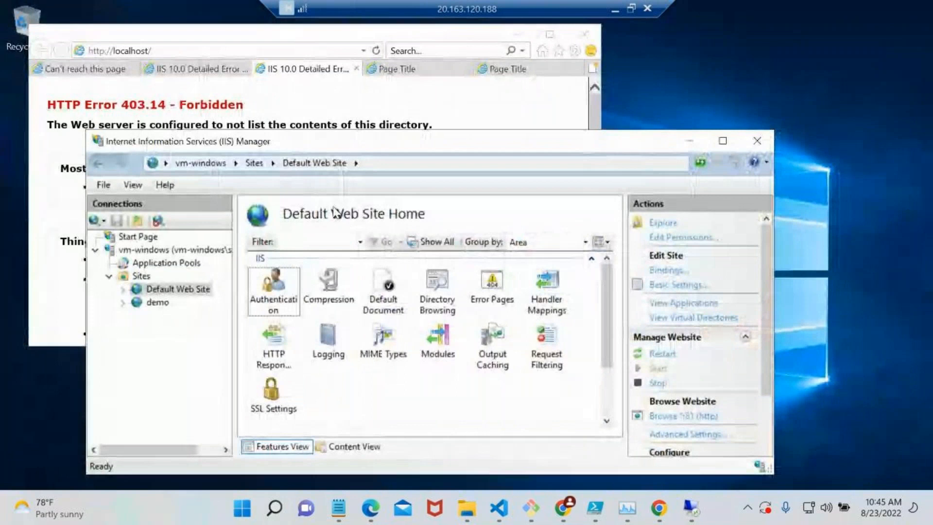
# Minimize the IIS Manager and web browser windows on the remote vm-windows desktop.
pyautogui.click(690, 142)
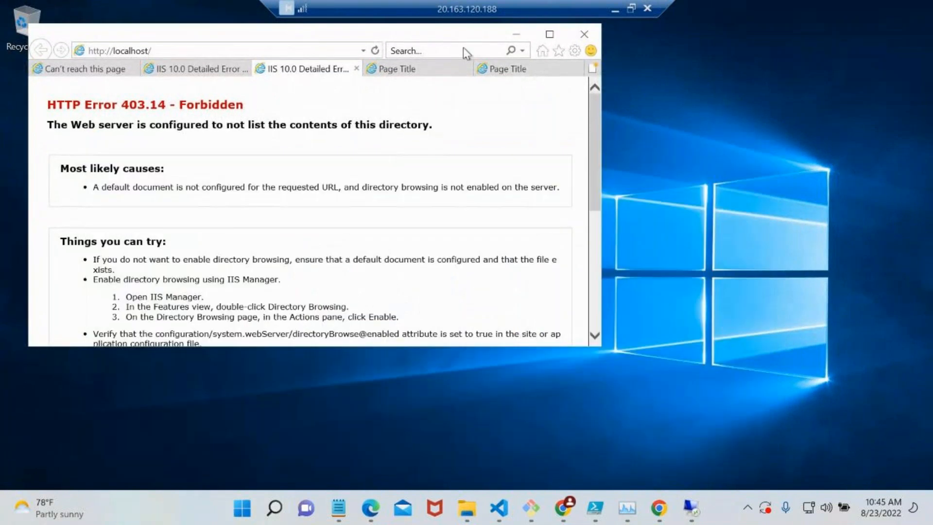
pyautogui.click(510, 36)
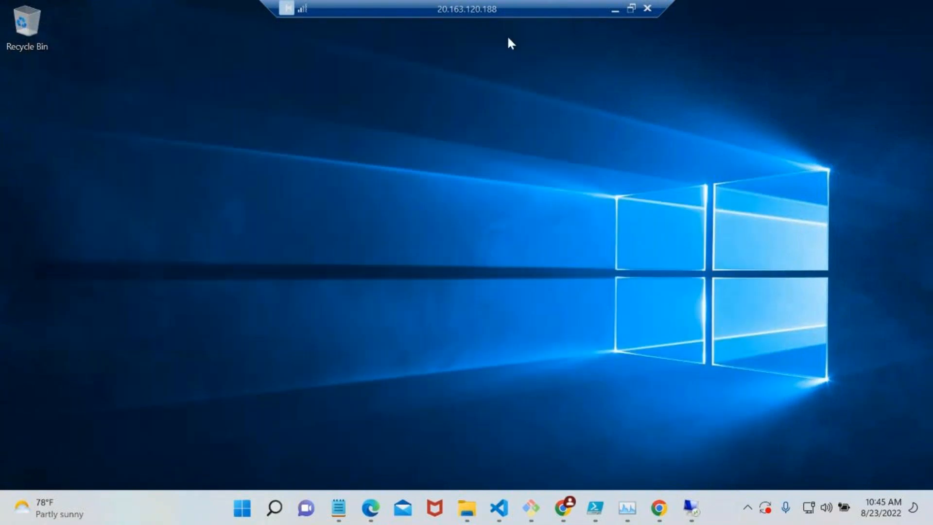
pyautogui.click(237, 518)
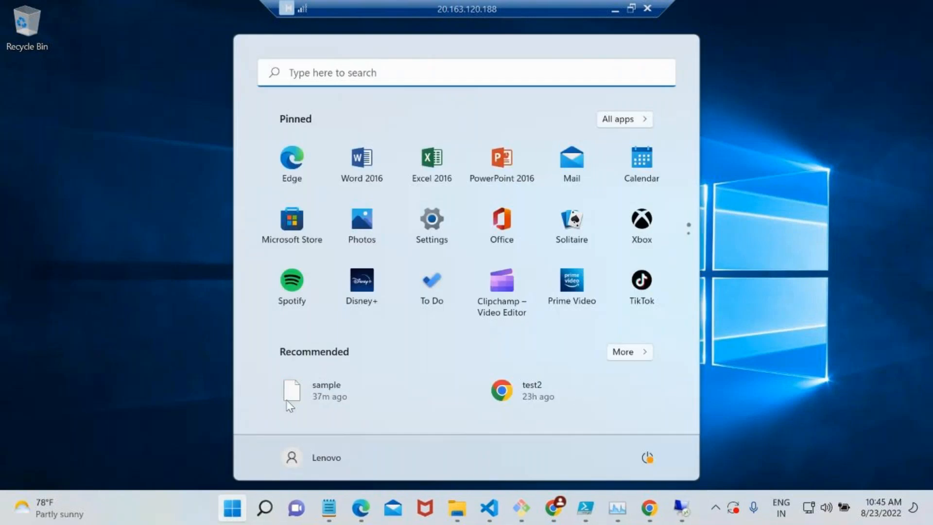
pyautogui.click(175, 240)
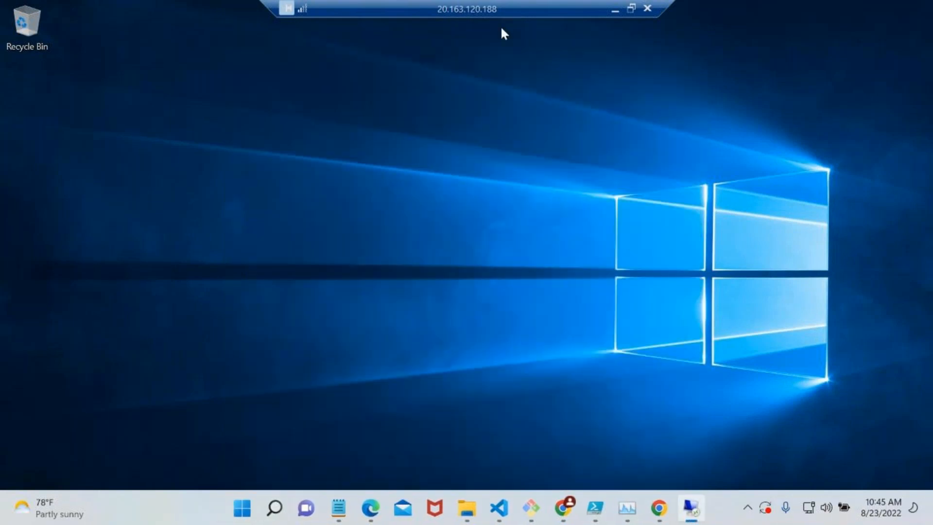
# Search for "power" on vm-windows, launch Windows PowerShell as administrator and move its window aside to uncover part of the desktop.
pyautogui.press('super')
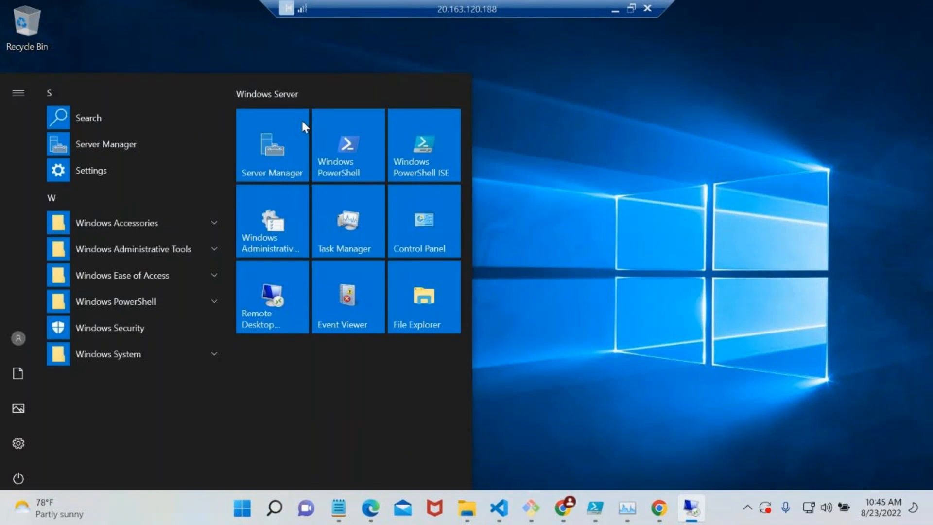
pyautogui.rightClick(348, 156)
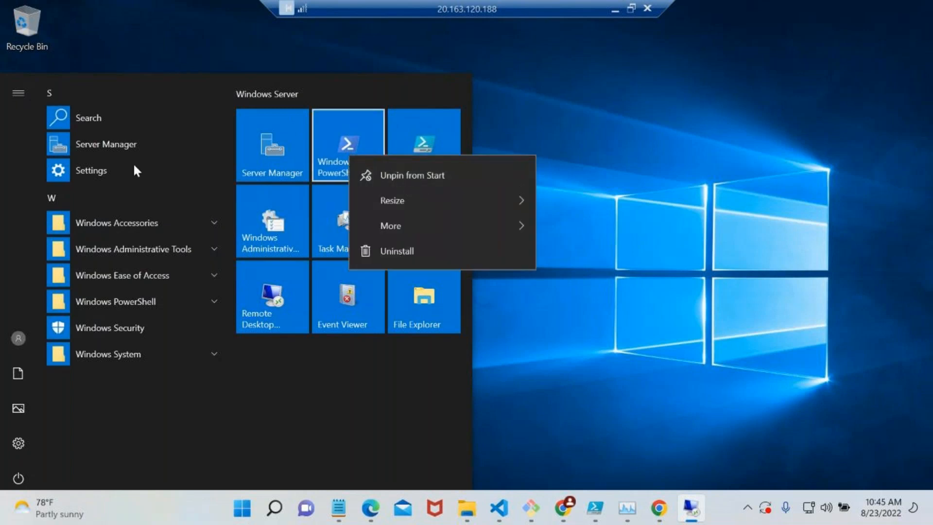
pyautogui.click(90, 441)
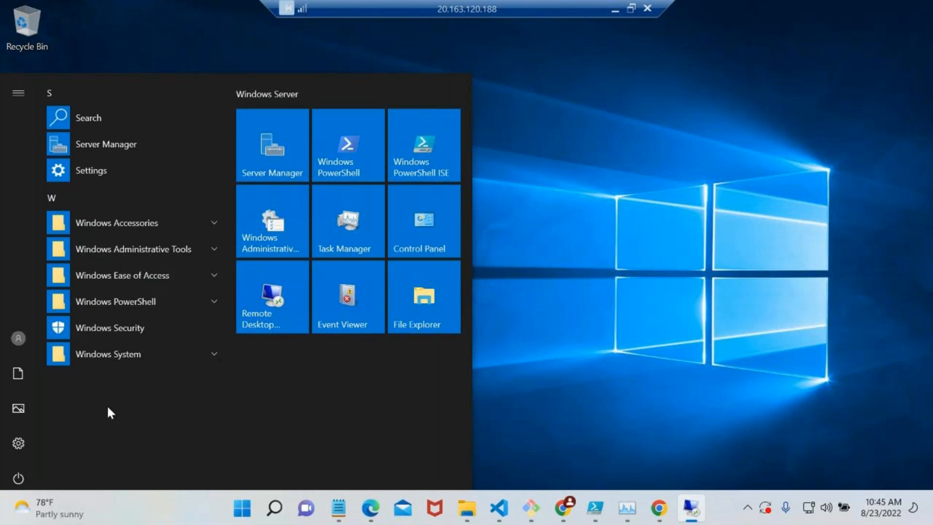
pyautogui.click(85, 117)
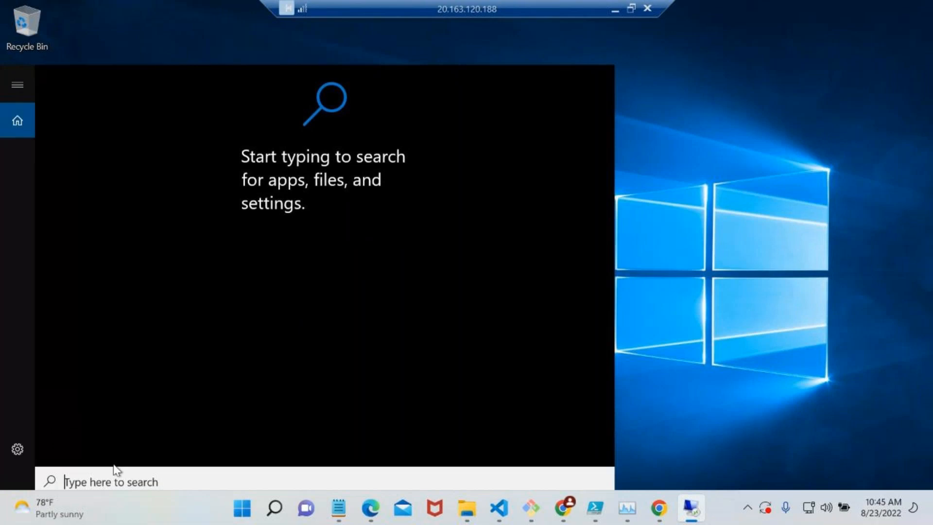
pyautogui.write('power')
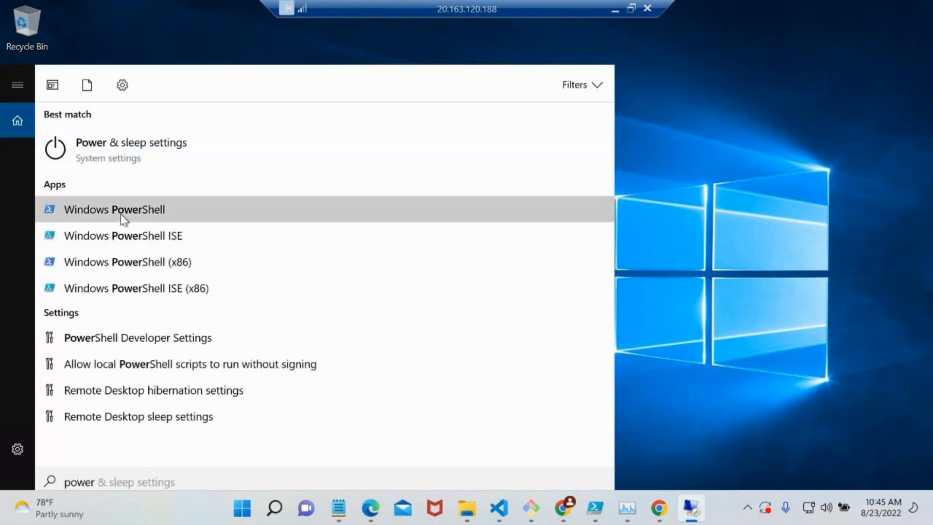
pyautogui.rightClick(121, 215)
pyautogui.click(165, 234)
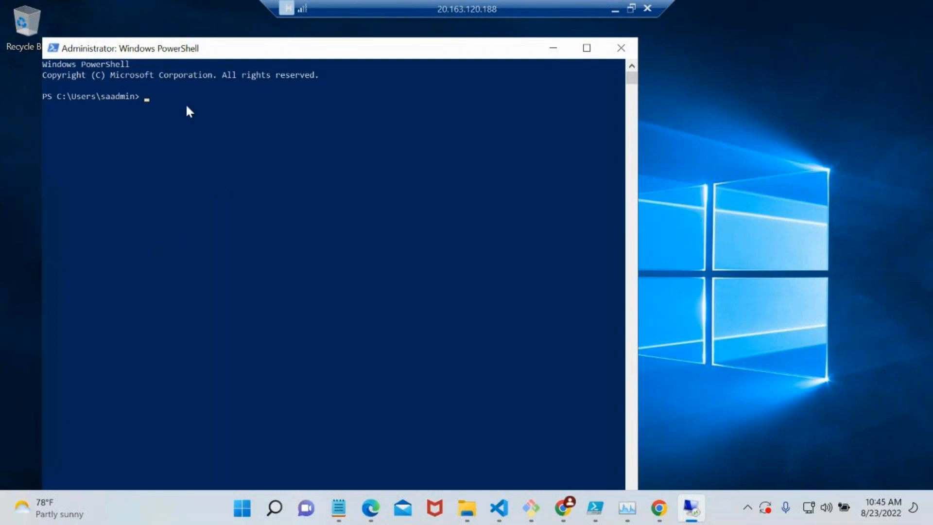
pyautogui.moveTo(168, 55); pyautogui.dragTo(313, 64)
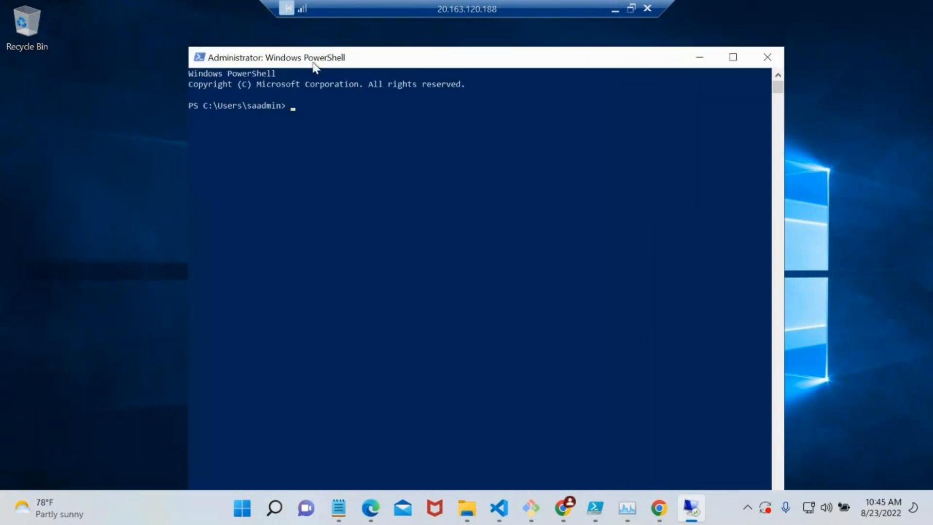
# Copy the registration script from the DEV deployment group in Azure DevOps and return to the PowerShell prompt on vm-windows.
pyautogui.click(613, 9)
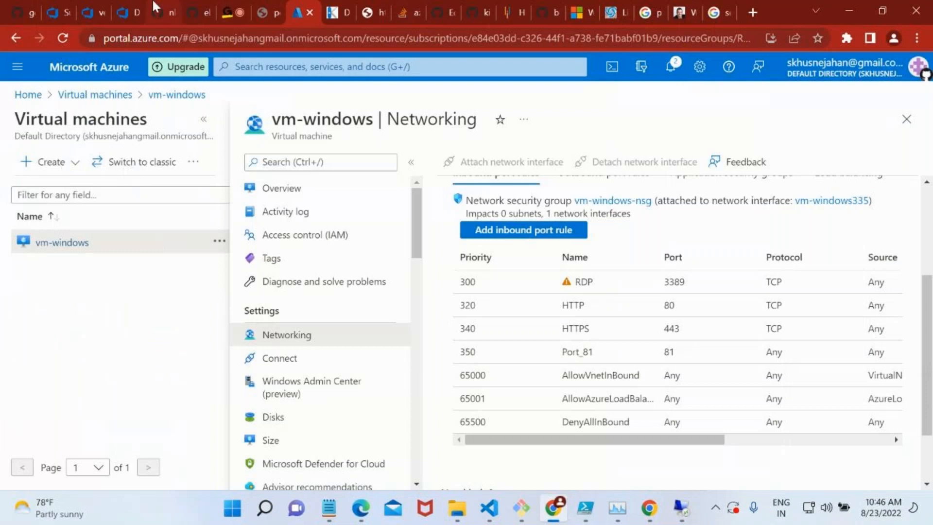
pyautogui.click(125, 13)
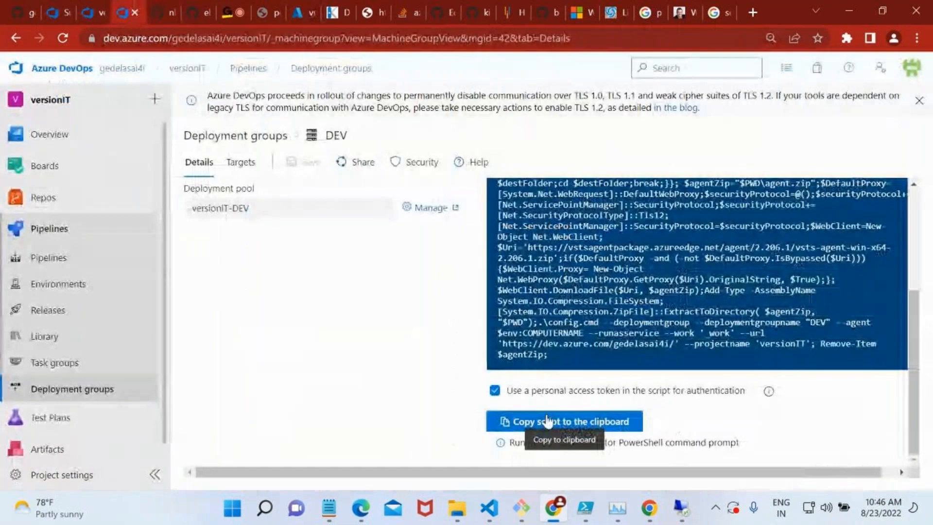
pyautogui.click(546, 422)
pyautogui.click(680, 508)
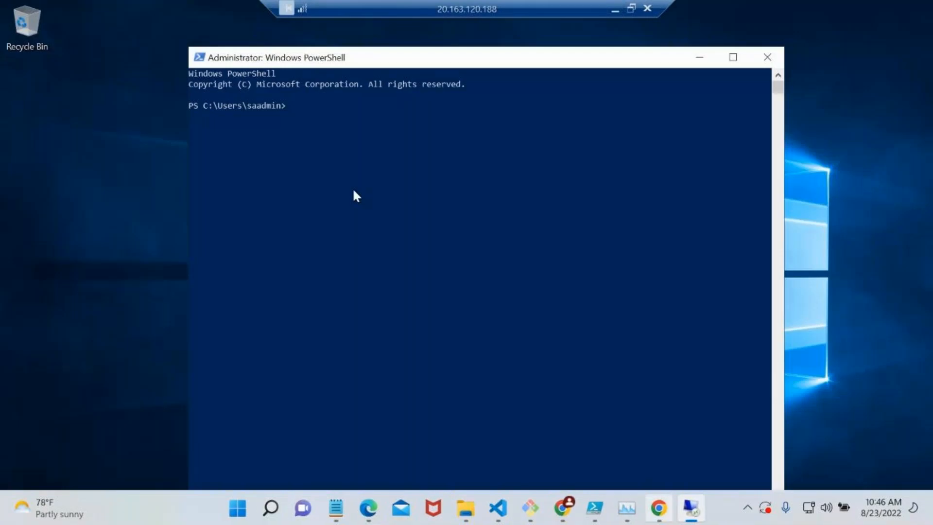
pyautogui.click(324, 118)
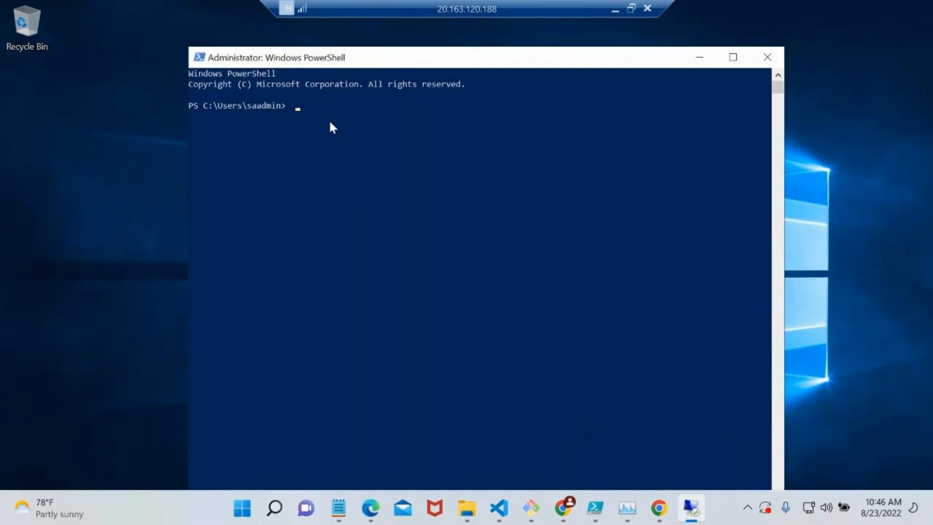
pyautogui.press('BackSpace')
# Create a new text document on the vm-windows desktop with its default name and open it in Notepad.
pyautogui.rightClick(54, 89)
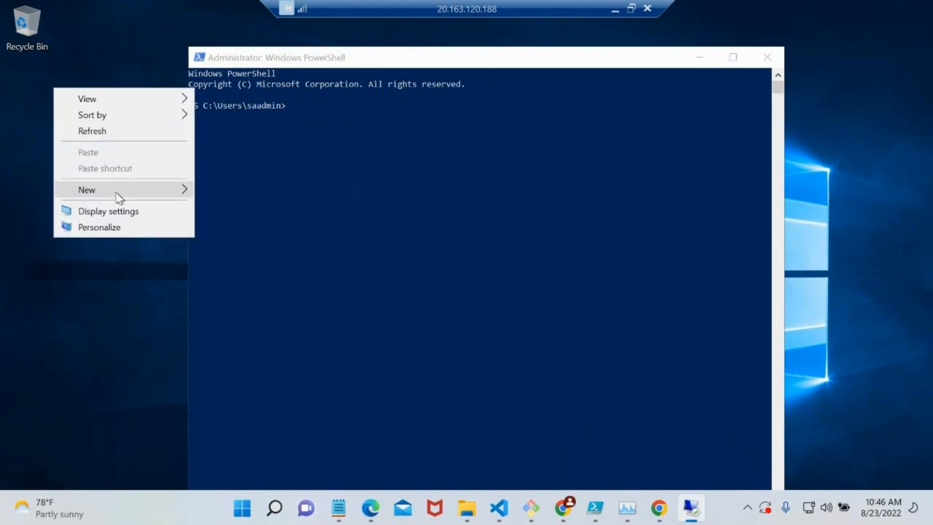
pyautogui.moveTo(119, 197)
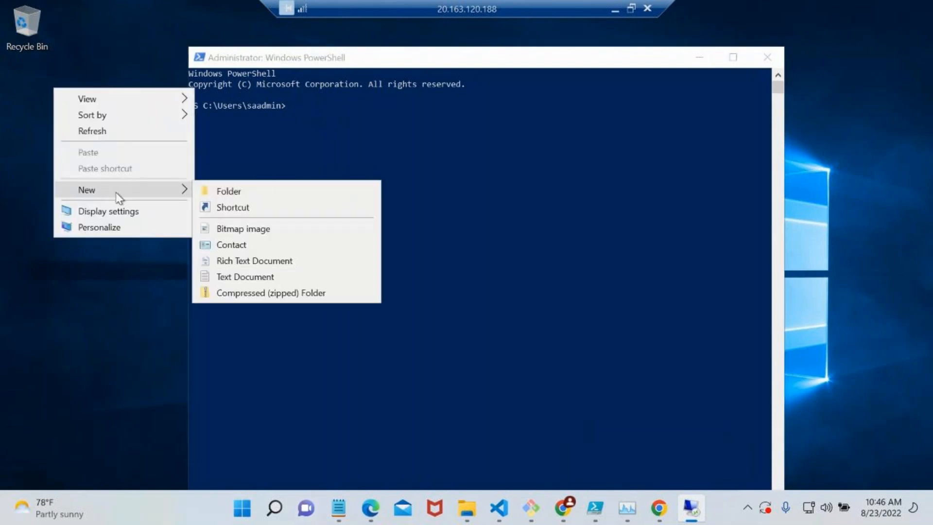
pyautogui.click(259, 276)
pyautogui.click(100, 103)
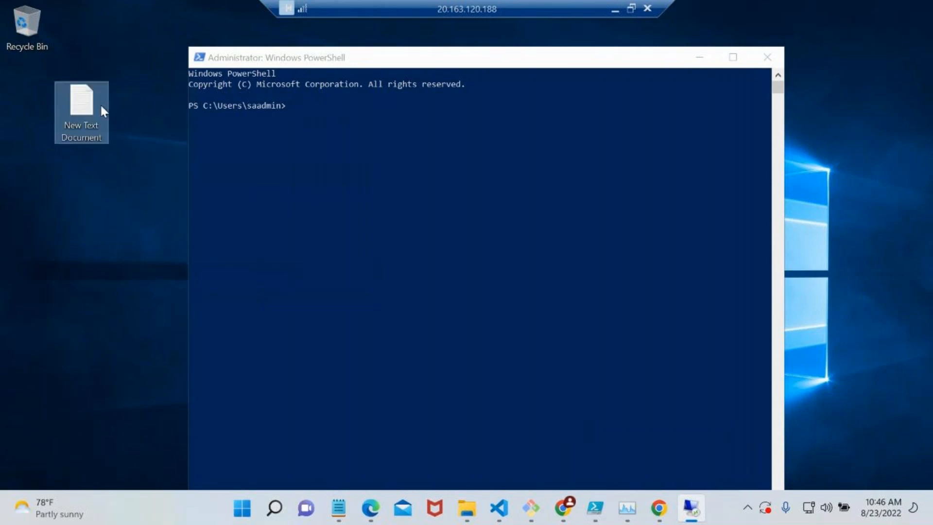
pyautogui.doubleClick(100, 103)
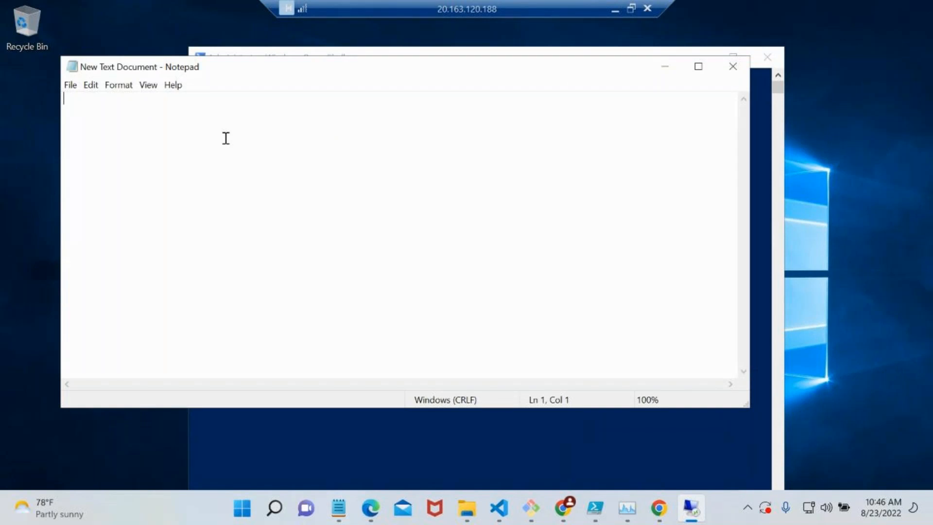
# Copy the DEV registration script again from Azure DevOps and paste it, including its personal access token, into the Notepad document on vm-windows.
pyautogui.click(614, 9)
pyautogui.click(562, 424)
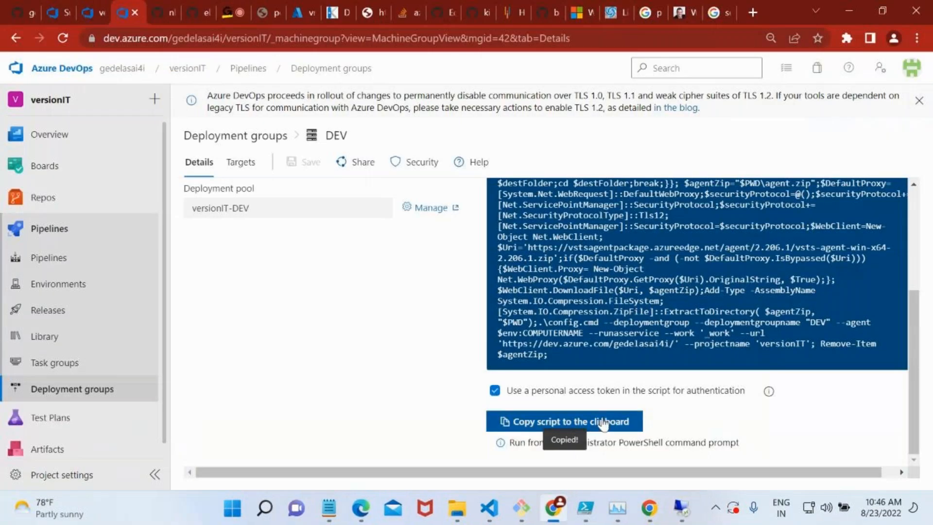
pyautogui.click(694, 509)
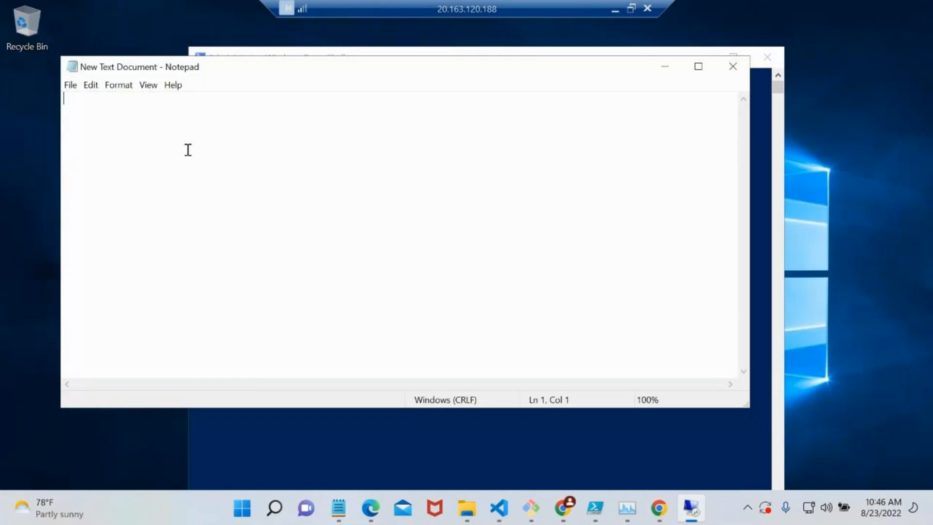
pyautogui.hotkey('ctrl', 'v')
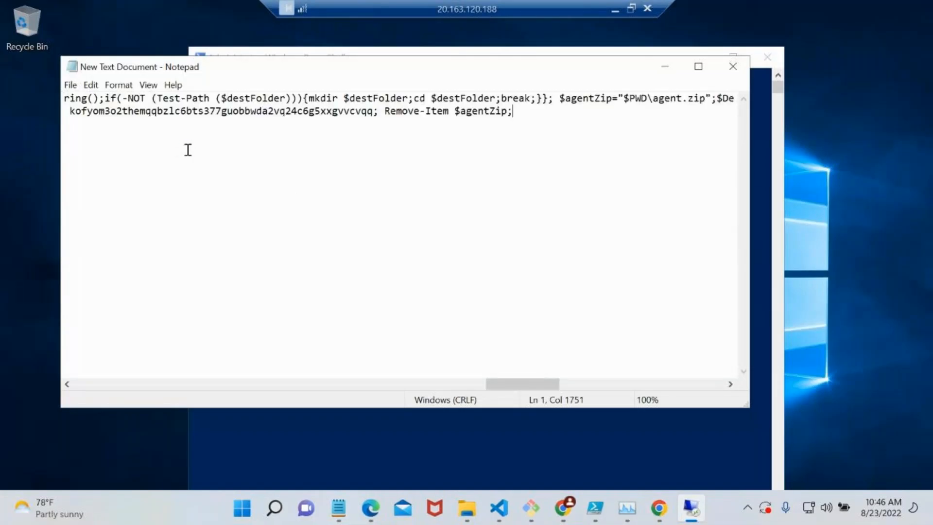
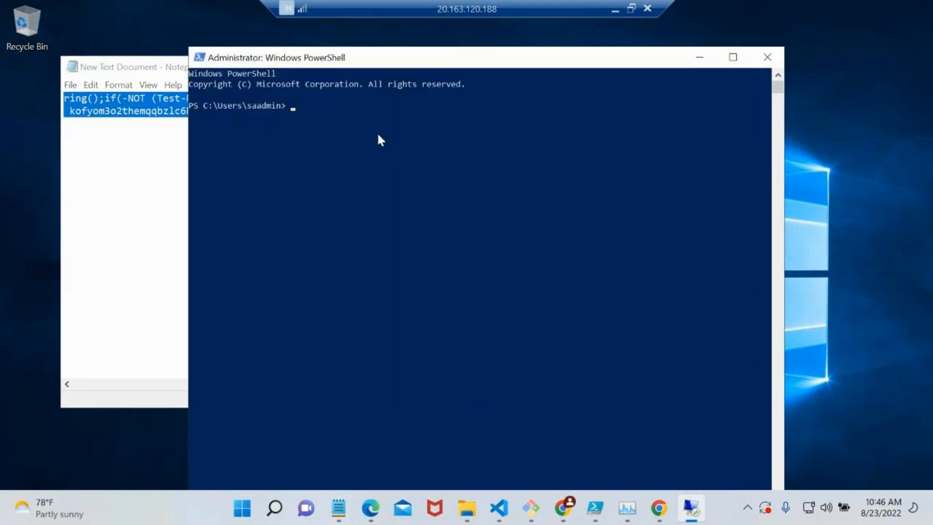
# Paste the DEV registration script, including its personal access token, into administrator PowerShell on vm-windows and run it.
pyautogui.rightClick(378, 138)
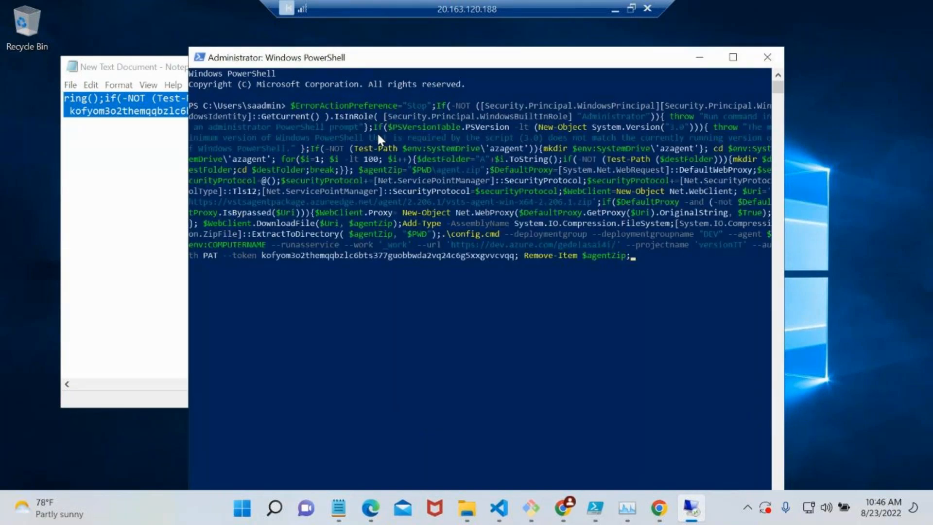
pyautogui.press('Return')
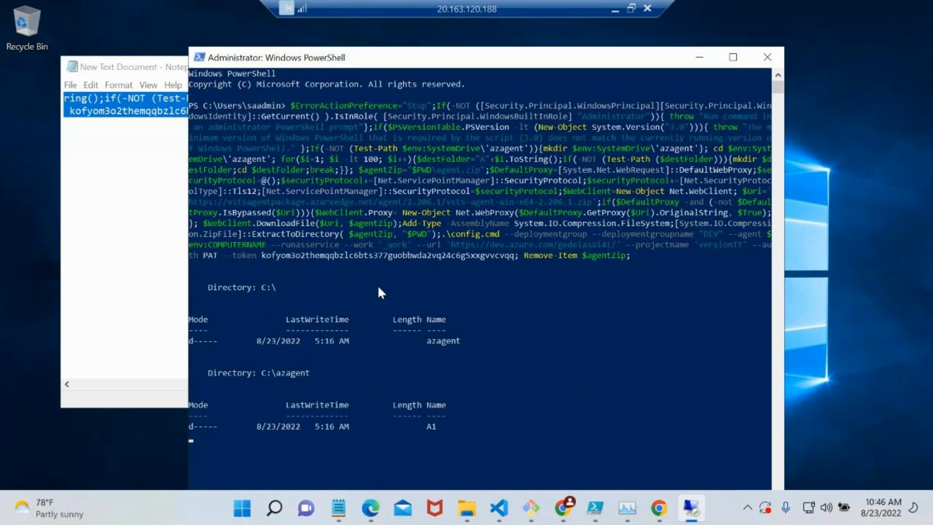
pyautogui.scroll(-2, 340, 302)
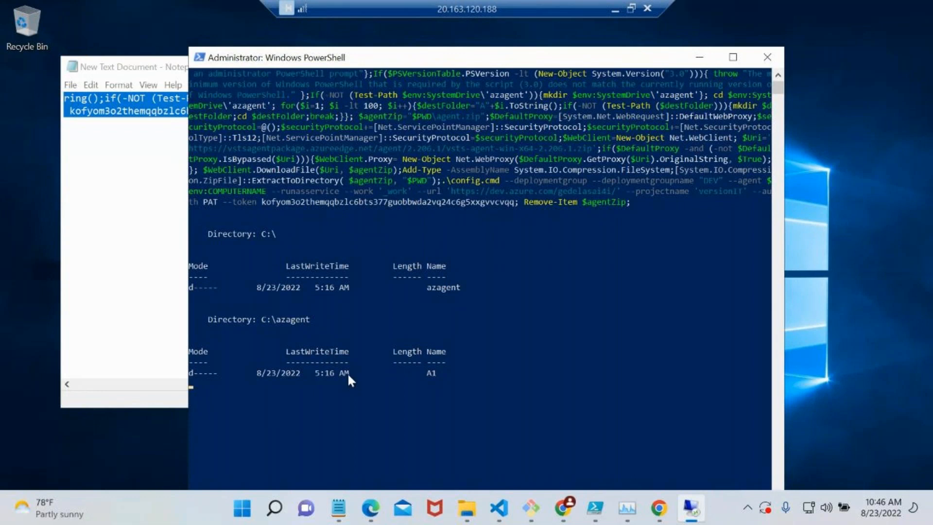
pyautogui.scroll(-4, 347, 372)
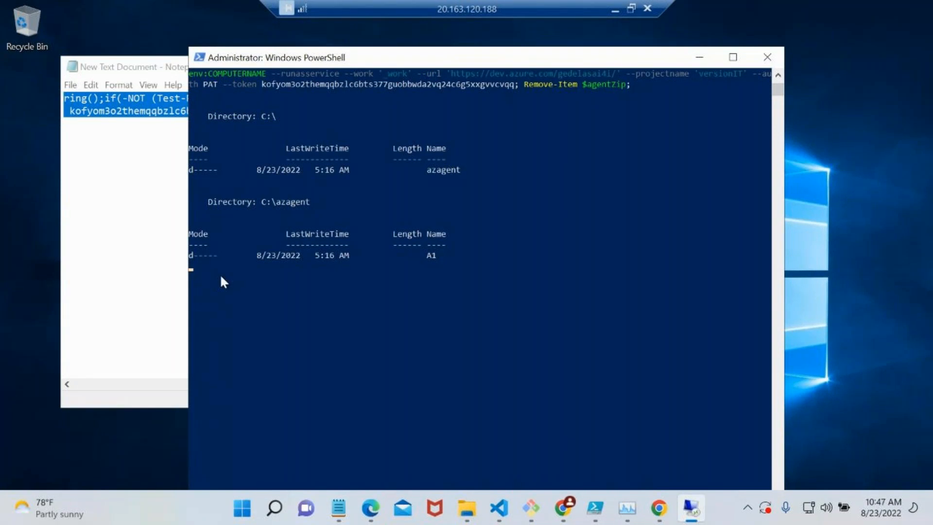
pyautogui.scroll(-1, 220, 273)
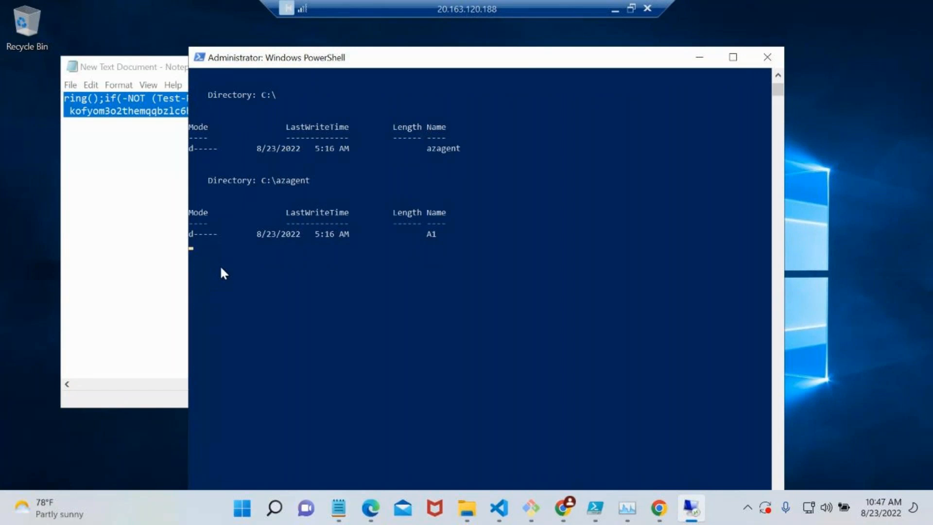
pyautogui.scroll(-2, 221, 268)
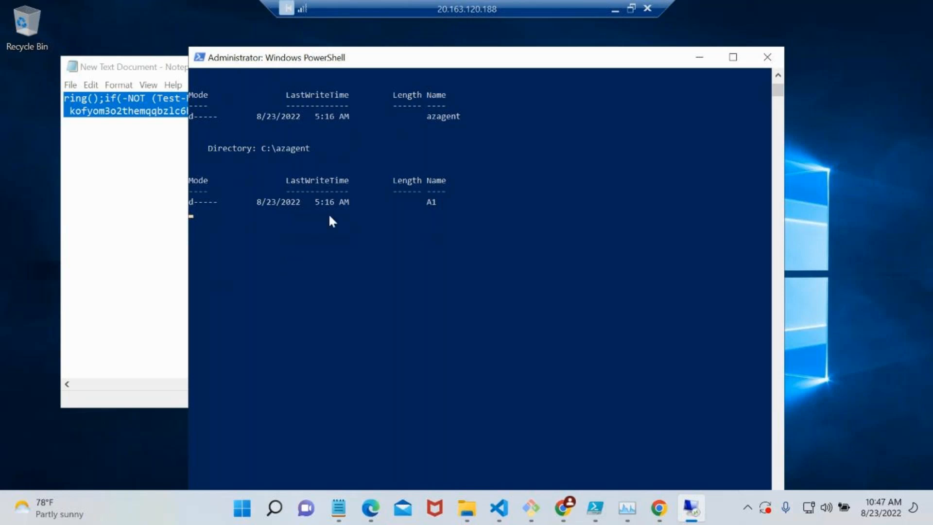
# Switch to Azure DevOps and review the registration script in the DEV deployment group's details.
pyautogui.click(609, 15)
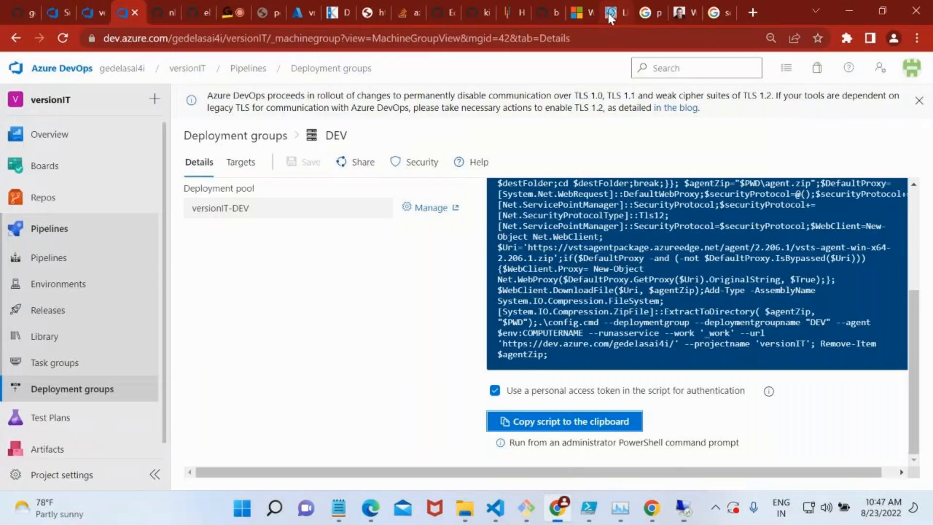
pyautogui.scroll(3, 433, 369)
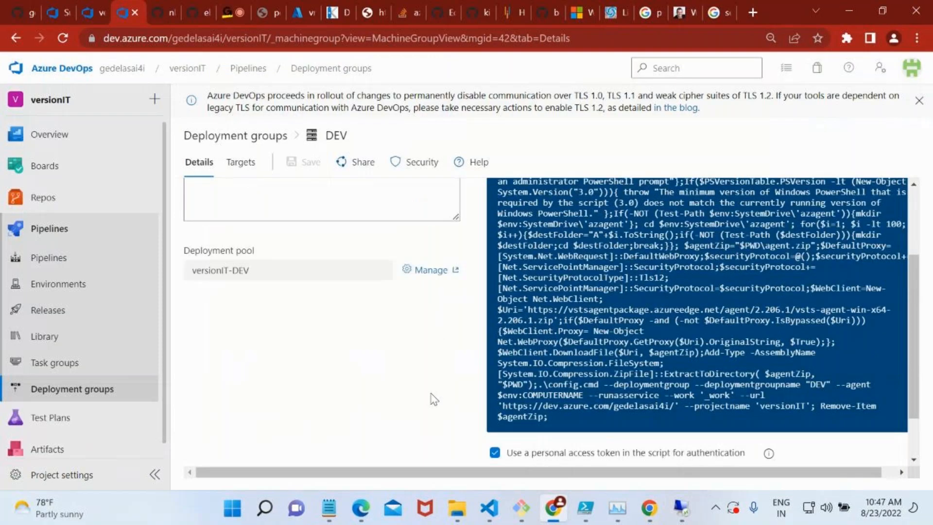
pyautogui.scroll(3, 432, 398)
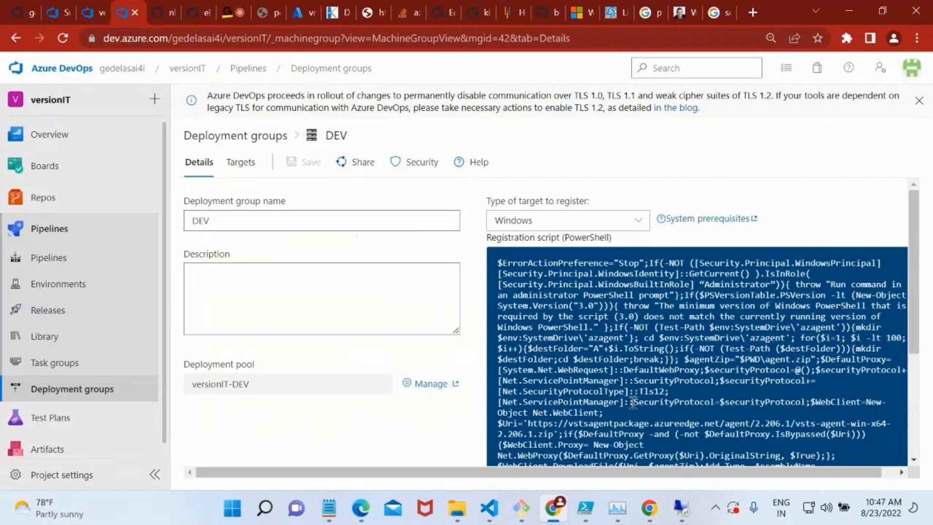
pyautogui.scroll(-1, 622, 381)
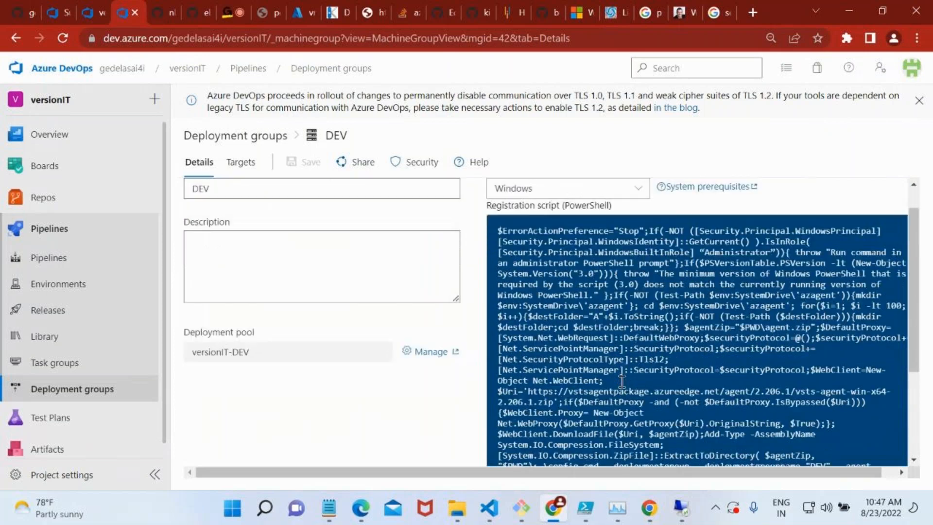
pyautogui.scroll(-1, 622, 381)
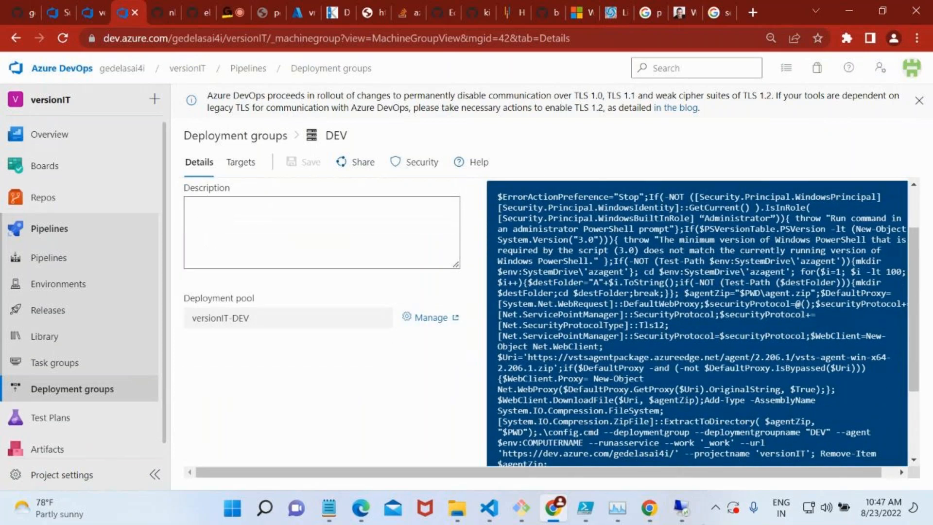
# Check the targets of the DEV deployment group, briefly viewing and closing its target registration pane.
pyautogui.moveTo(681, 509)
pyautogui.click(249, 165)
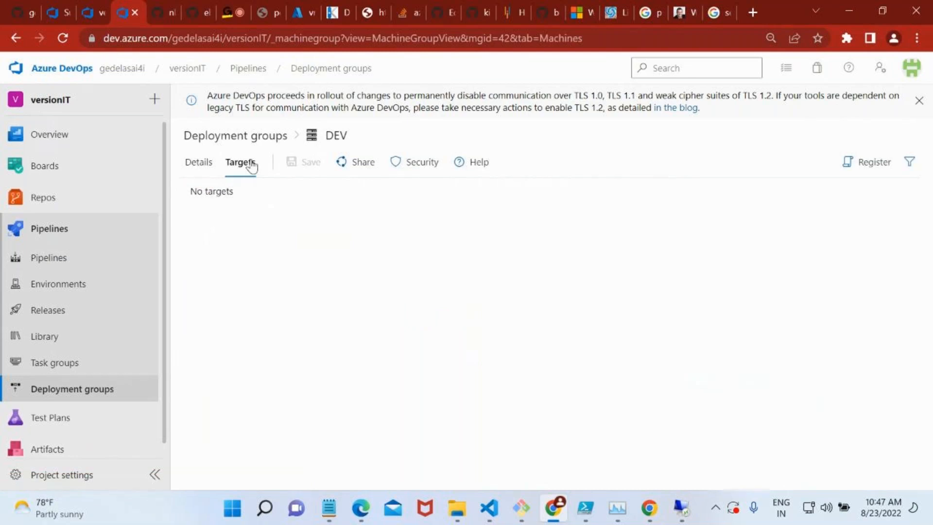
pyautogui.click(858, 174)
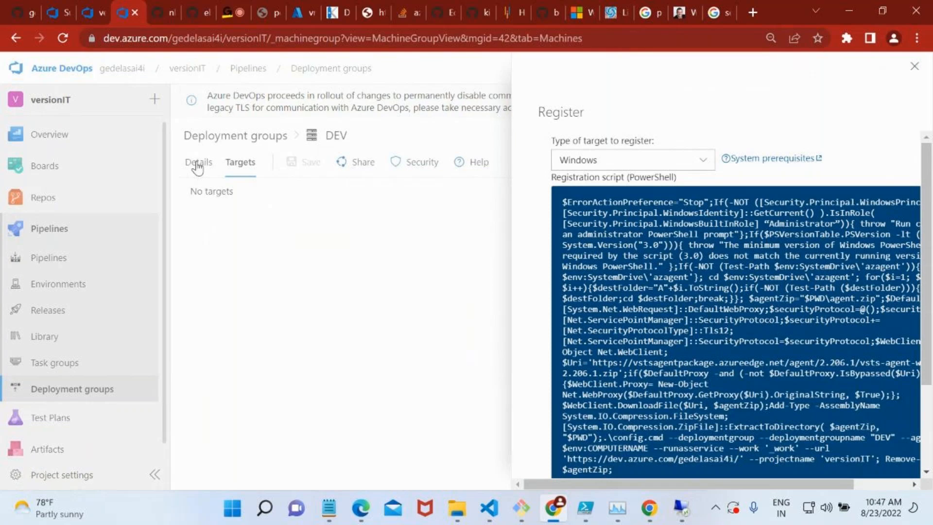
pyautogui.click(914, 66)
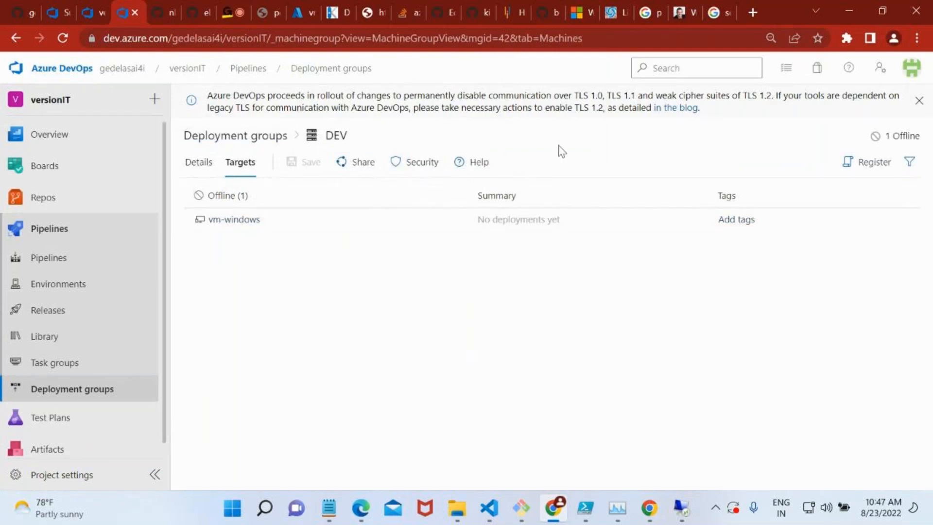
pyautogui.doubleClick(905, 134)
# Return to PowerShell on vm-windows and answer N to entering deployment group tags for the agent.
pyautogui.click(693, 506)
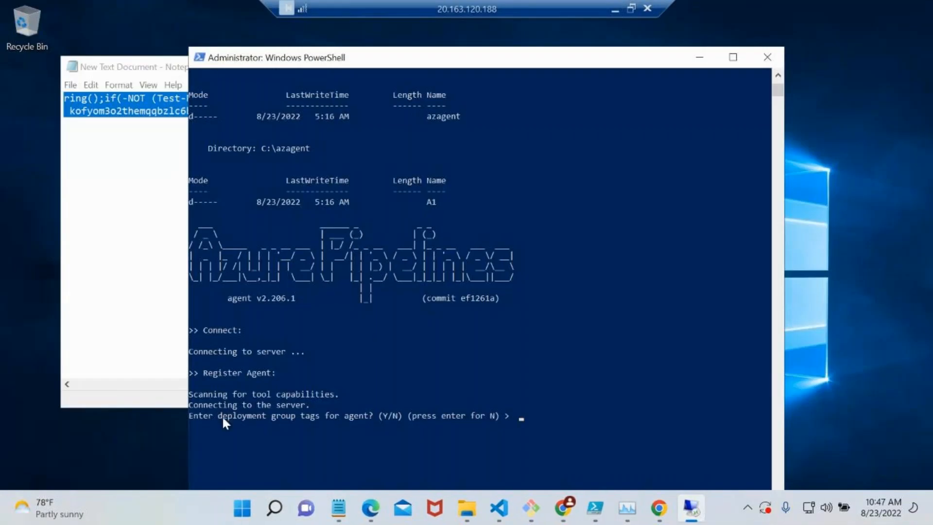
pyautogui.click(370, 416)
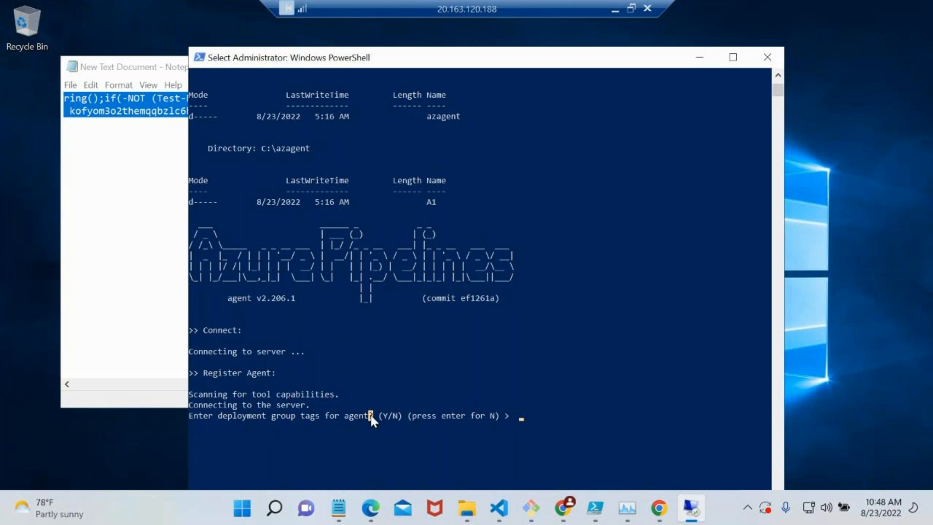
pyautogui.write('N')
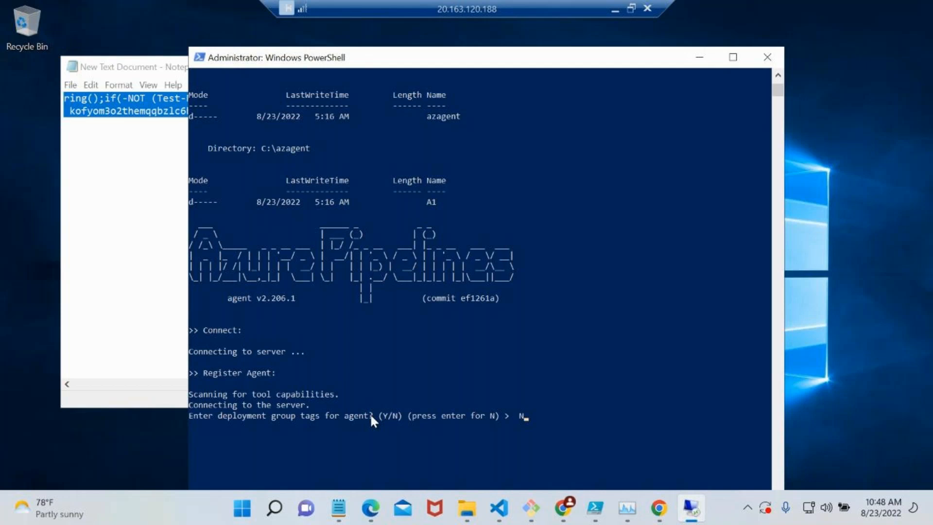
pyautogui.press('Return')
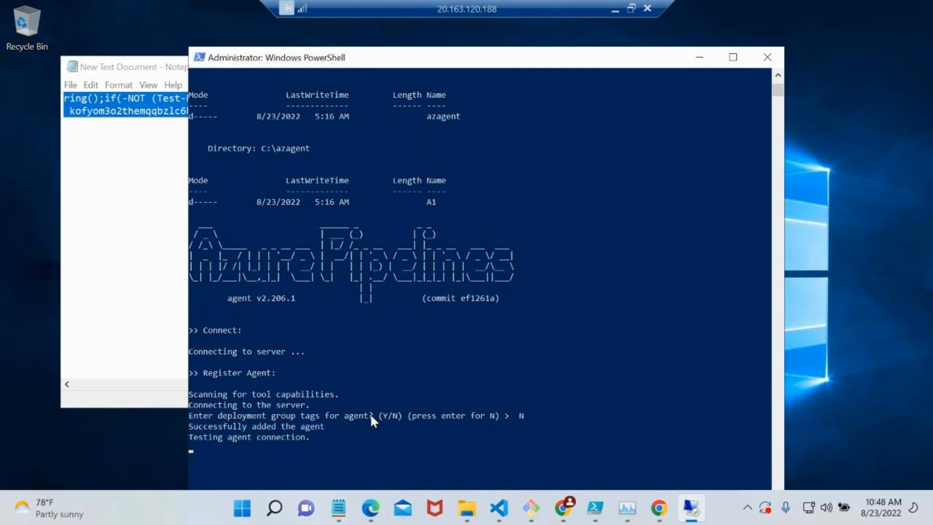
# Answer Y to enabling SERVICE_SID_TYPE_UNRESTRICTED for the agent service and accept the default NT AUTHORITY\SYSTEM account.
pyautogui.scroll(-5, 292, 423)
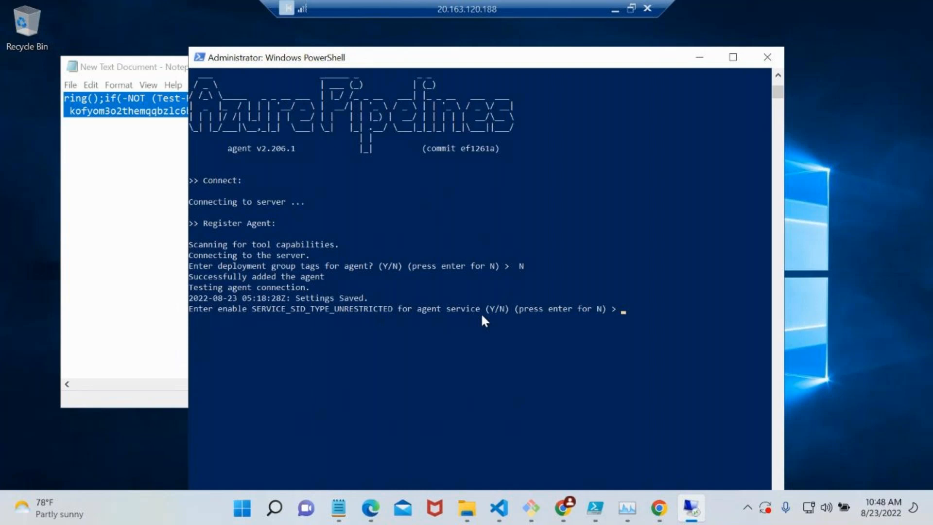
pyautogui.write('Y')
pyautogui.press('Return')
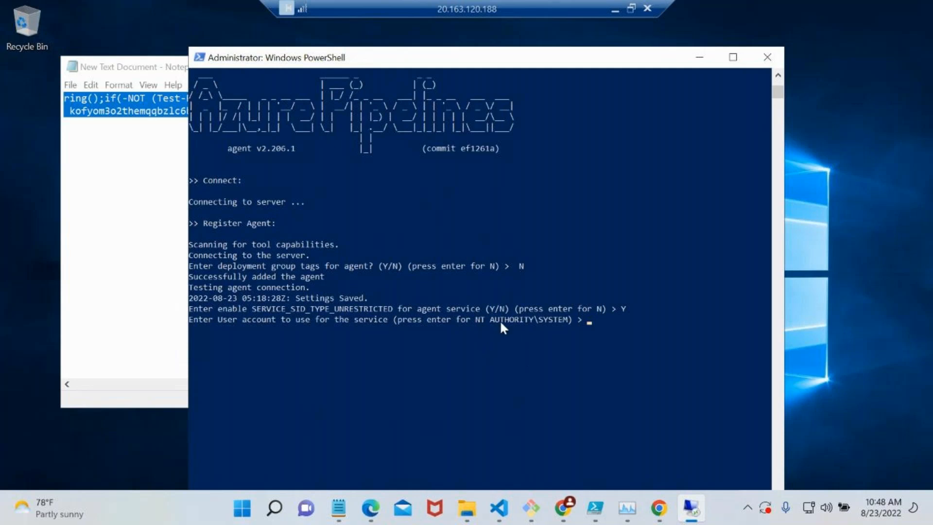
pyautogui.press('Return')
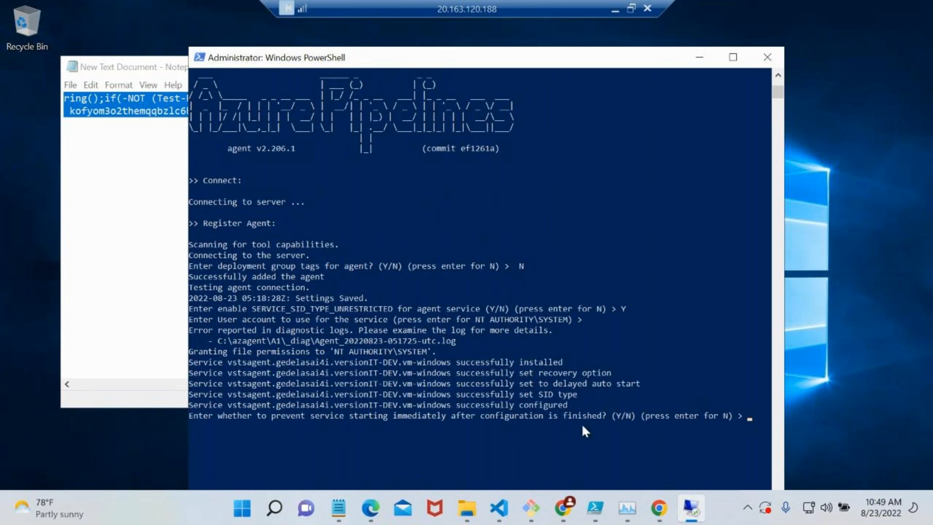
# Answer N to preventing the agent service from starting immediately after configuration, and review the setup output.
pyautogui.write('Y')
pyautogui.press('BackSpace')
pyautogui.write('N')
pyautogui.press('Return')
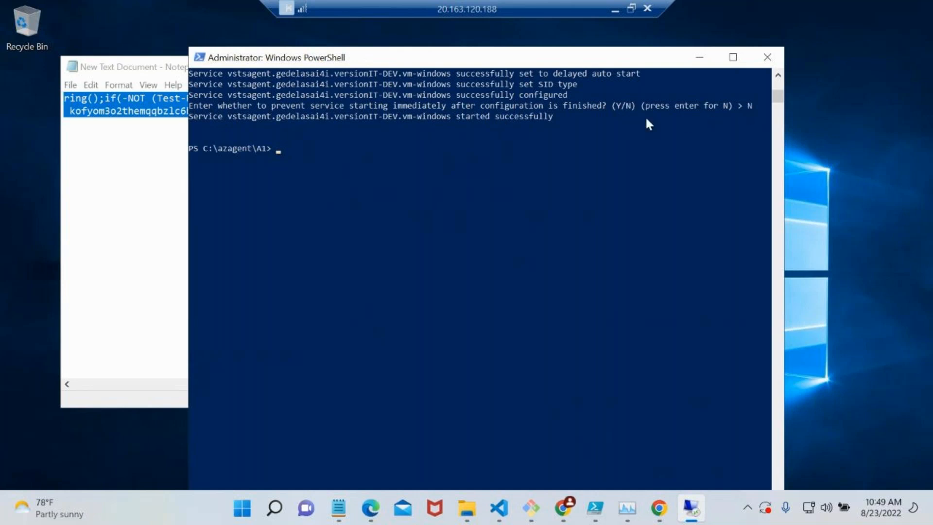
pyautogui.scroll(2, 514, 113)
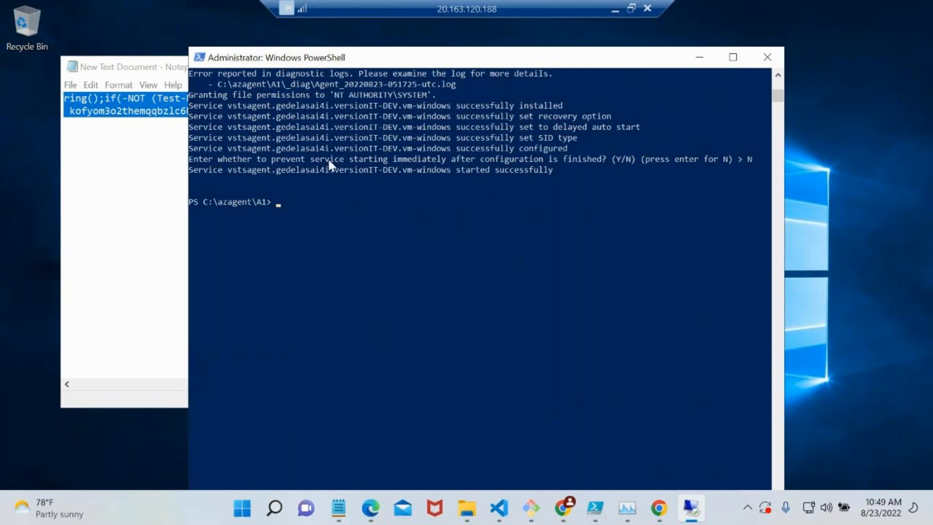
# Switch back to Azure DevOps and open the New-IIS DG release pipeline for editing.
pyautogui.click(615, 9)
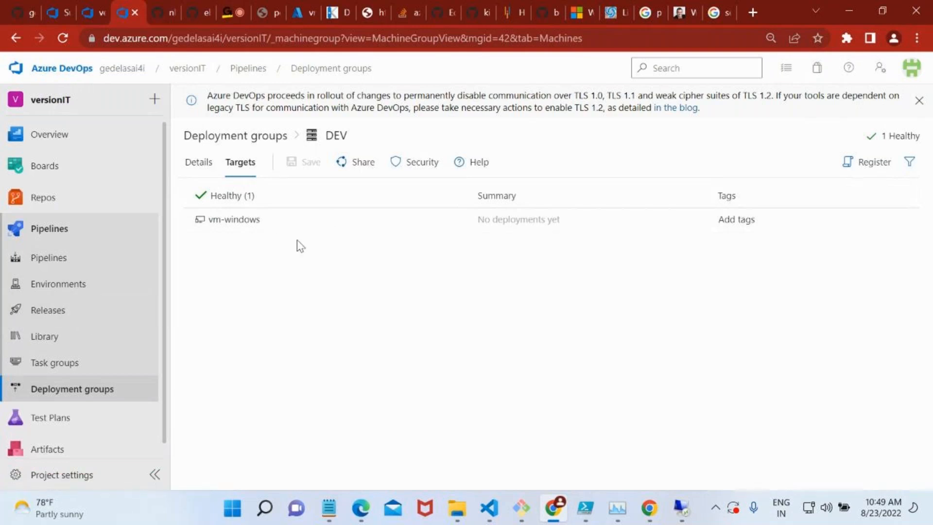
pyautogui.click(73, 315)
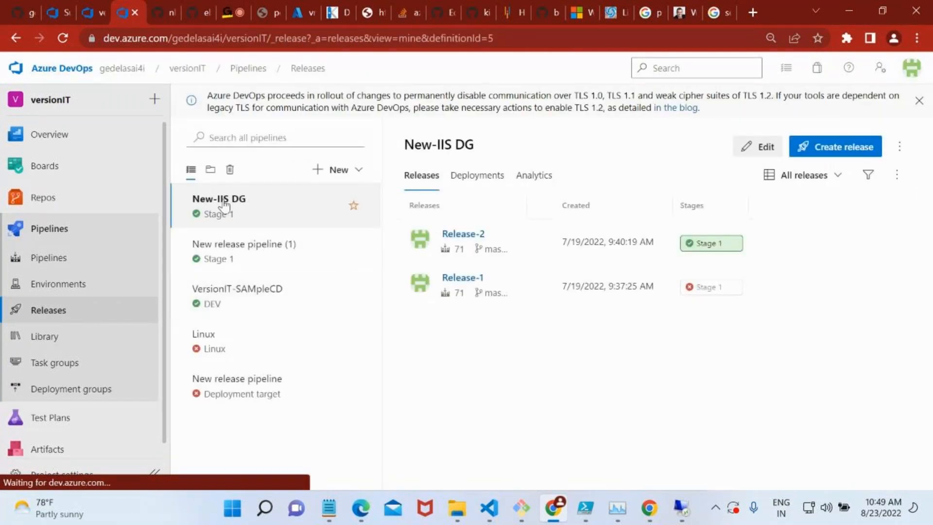
pyautogui.click(761, 151)
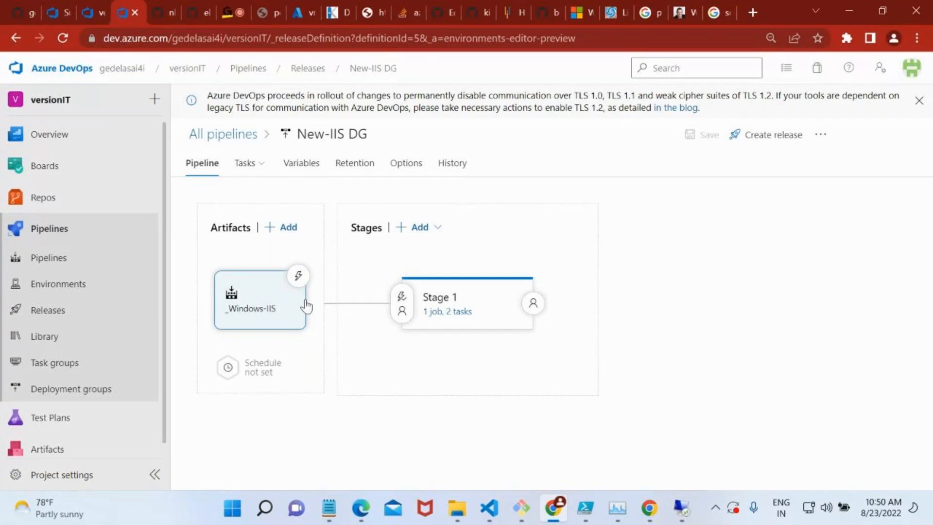
# Examine the settings of the _Windows-IIS artifact, including its source alias, and close them.
pyautogui.click(241, 330)
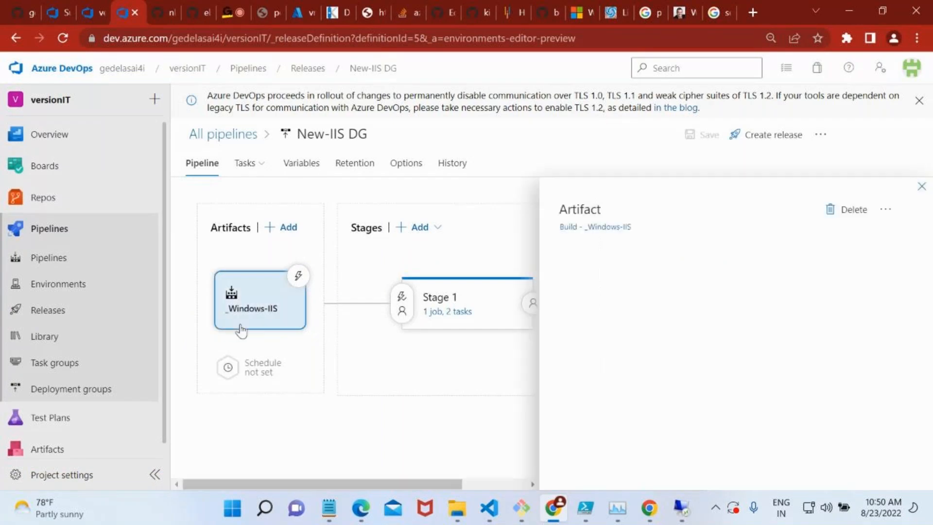
pyautogui.scroll(-1, 661, 273)
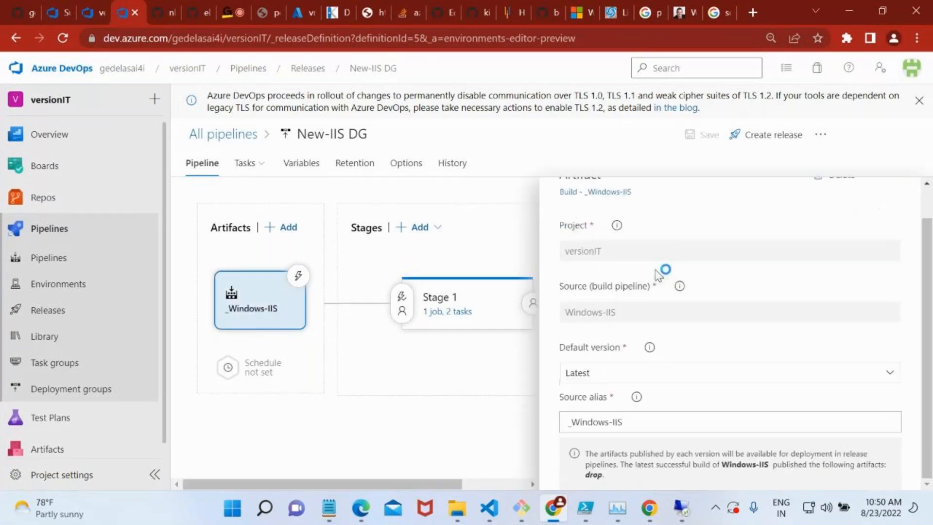
pyautogui.click(684, 414)
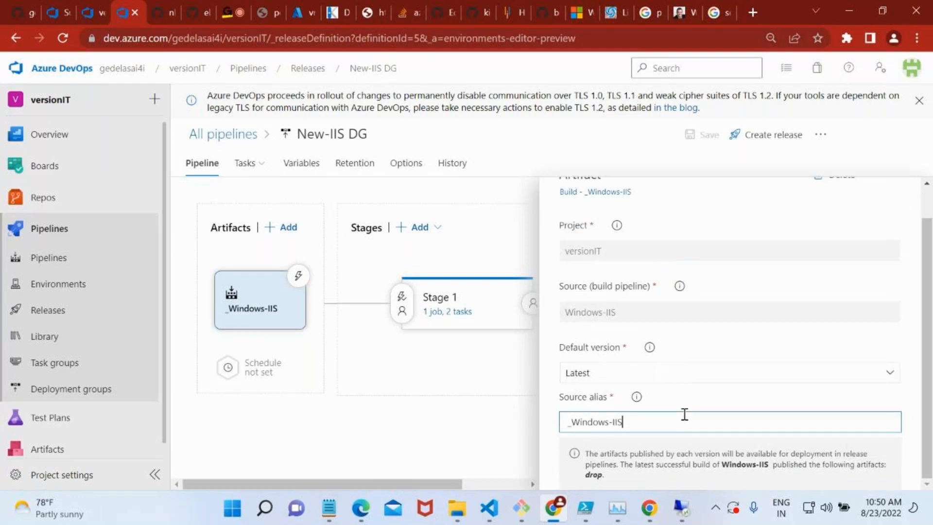
pyautogui.scroll(1, 845, 244)
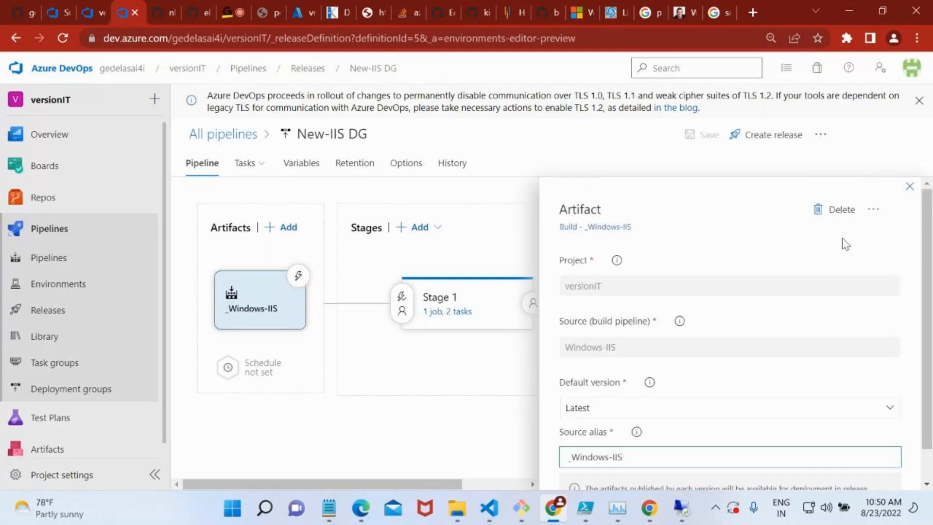
pyautogui.click(910, 187)
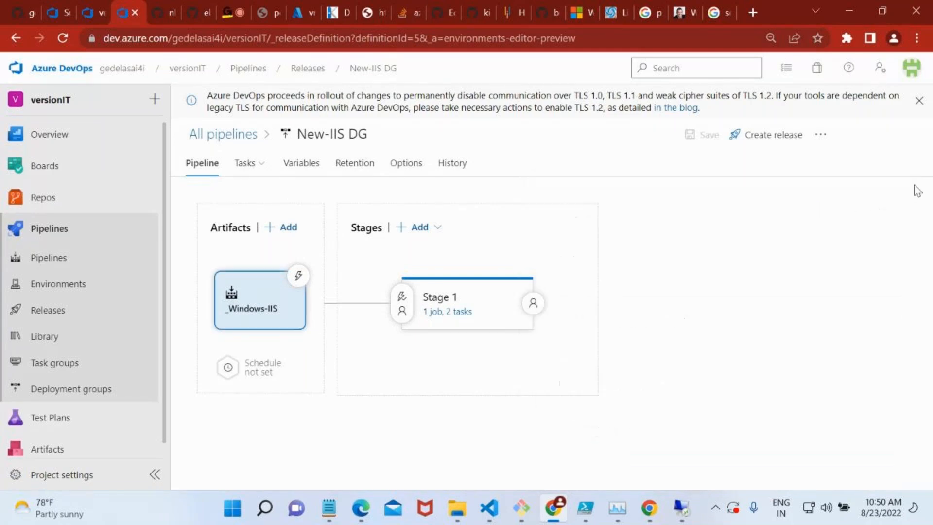
# Delete the _Windows-IIS artifact from the New-IIS DG release pipeline.
pyautogui.rightClick(285, 324)
pyautogui.click(266, 426)
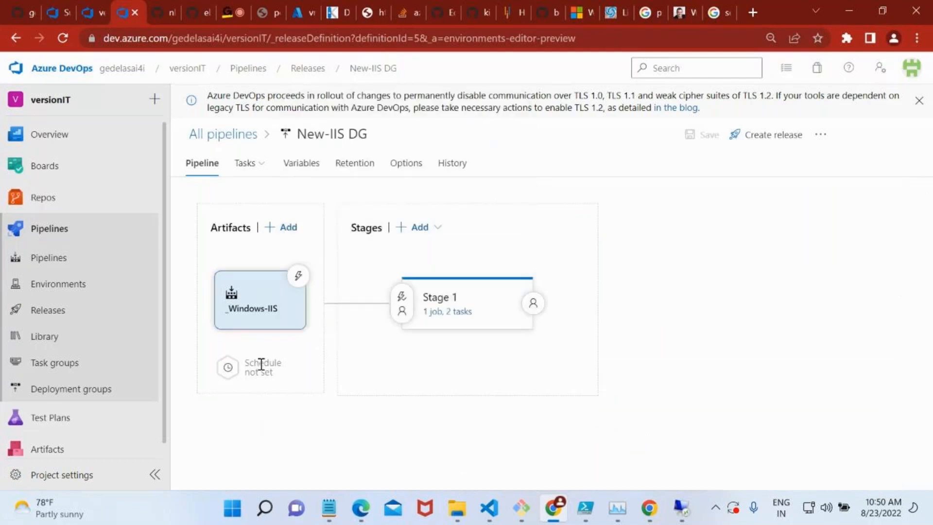
pyautogui.click(254, 295)
pyautogui.click(850, 210)
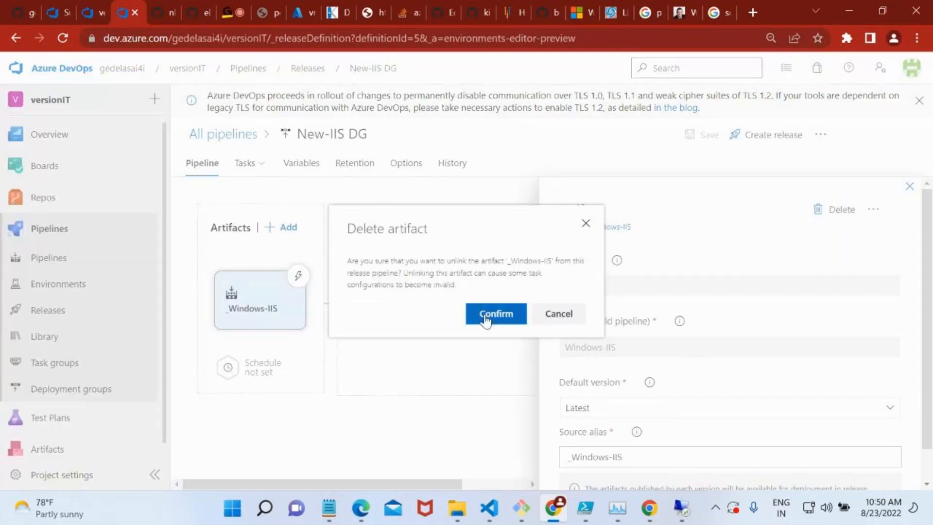
pyautogui.click(486, 316)
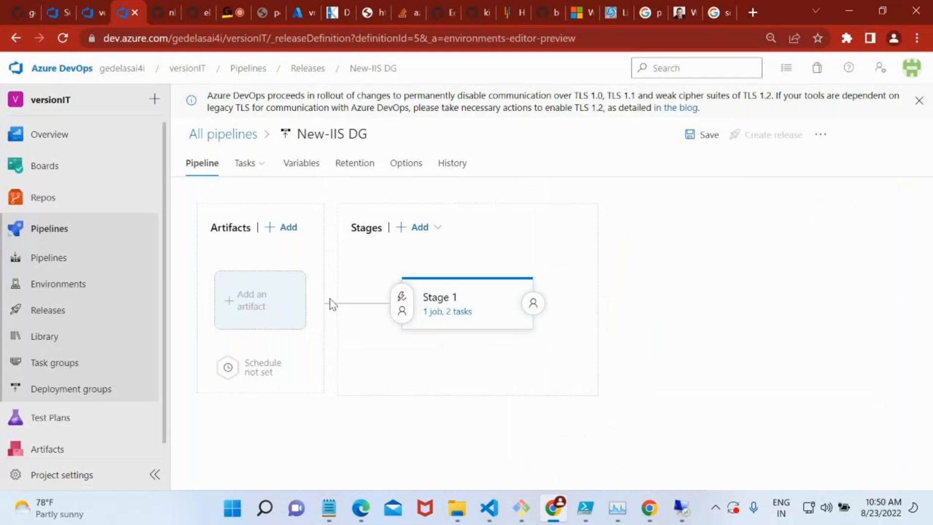
# Add the build pipeline versionIT-ASP.NET-CI (1) as an artifact of the New-IIS DG release pipeline, keeping Latest as default version.
pyautogui.click(229, 307)
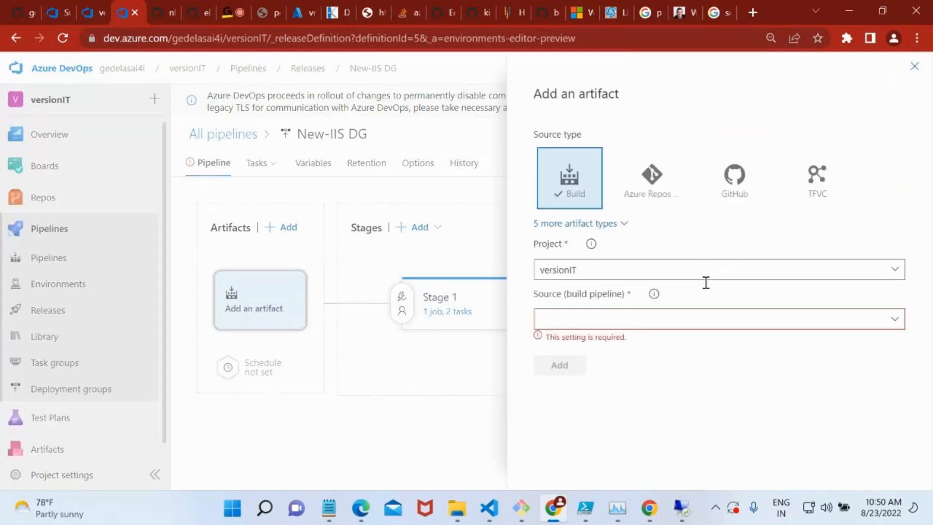
pyautogui.click(892, 327)
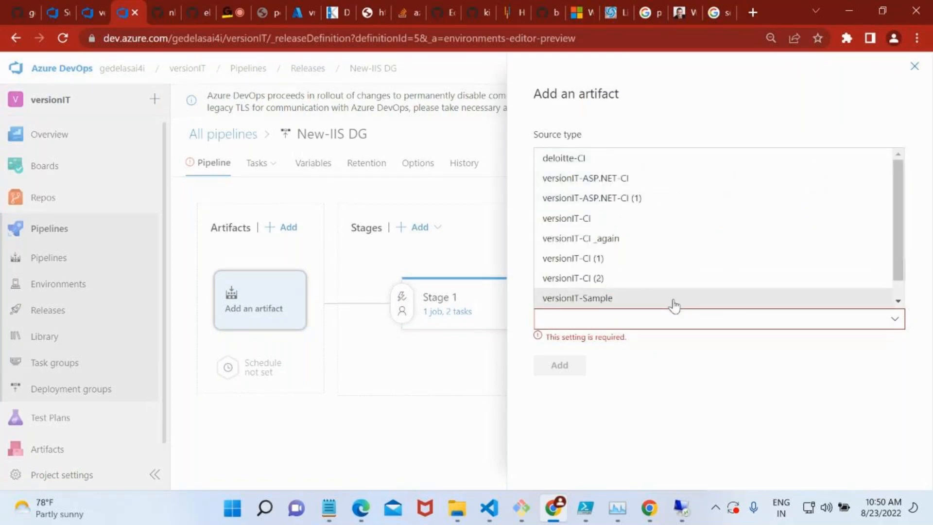
pyautogui.click(611, 199)
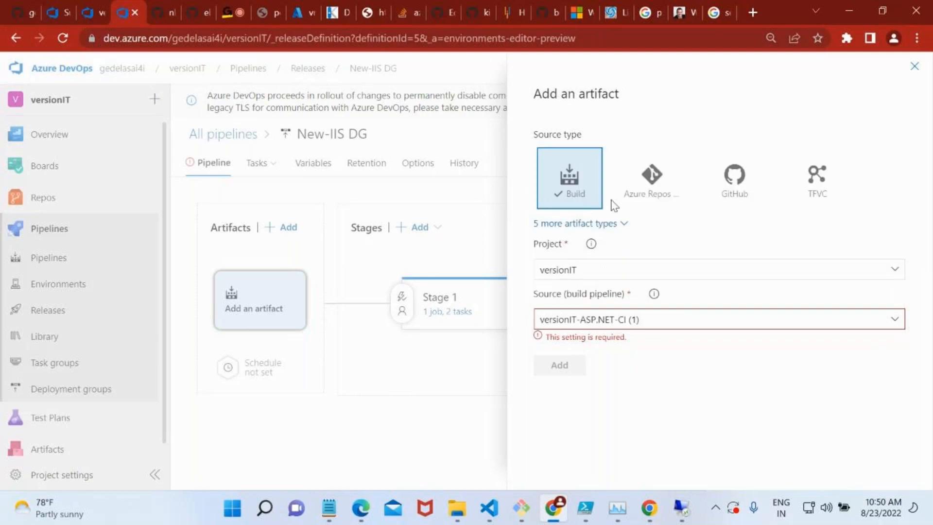
pyautogui.scroll(-1, 632, 394)
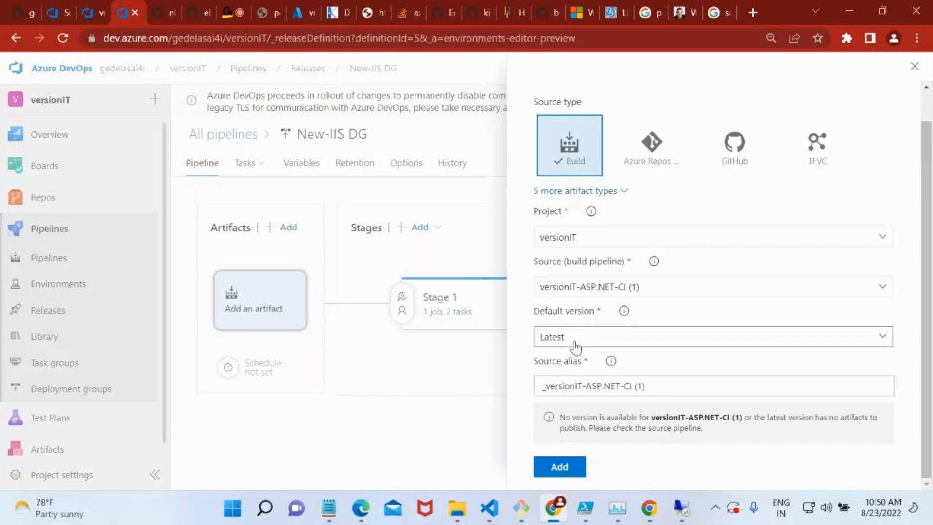
pyautogui.click(560, 468)
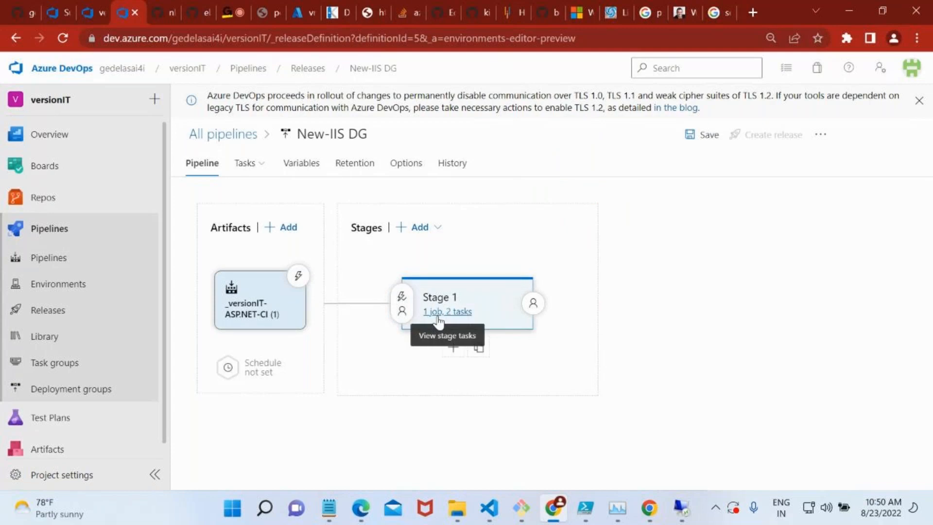
# View the Stage 1 tasks of New-IIS DG and leave the pipeline editor, discarding the unsaved changes.
pyautogui.click(438, 314)
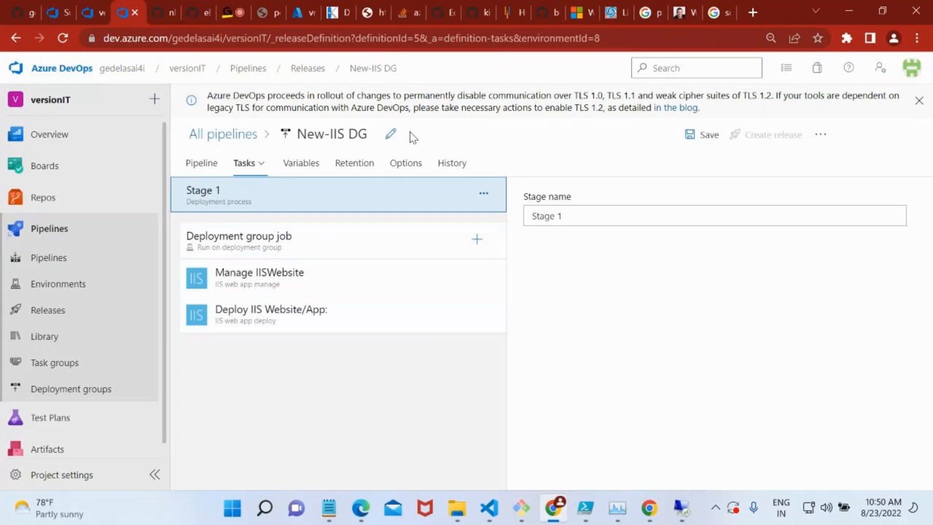
pyautogui.click(250, 138)
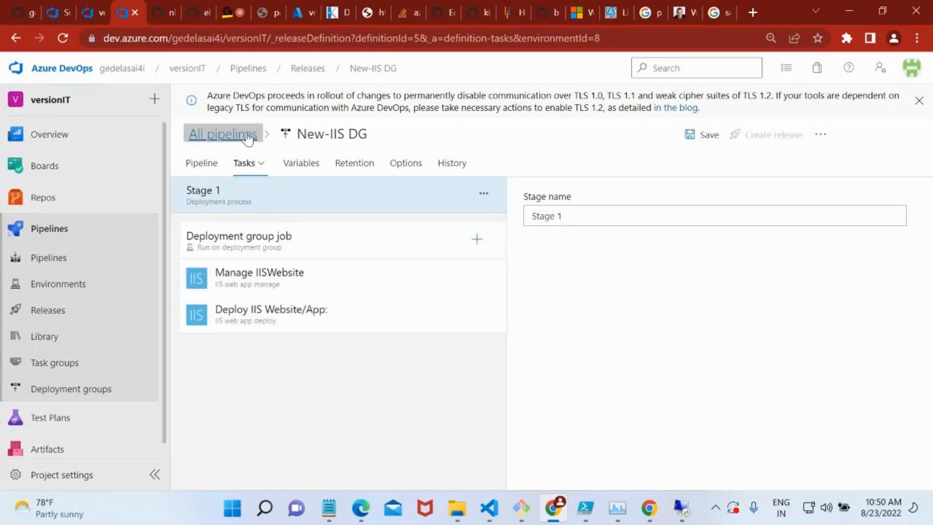
pyautogui.click(524, 306)
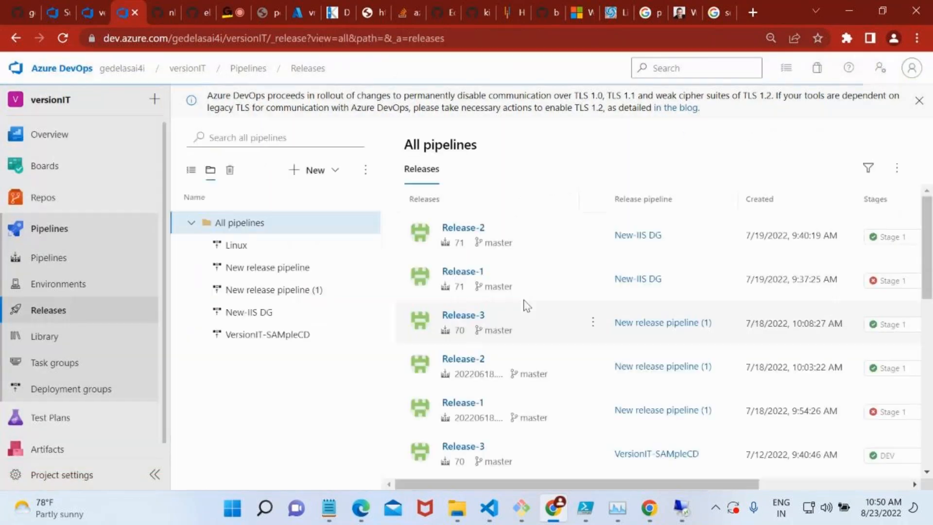
# Create a new release pipeline in the versionIT project, starting its Stage 1 from an empty job.
pyautogui.click(68, 316)
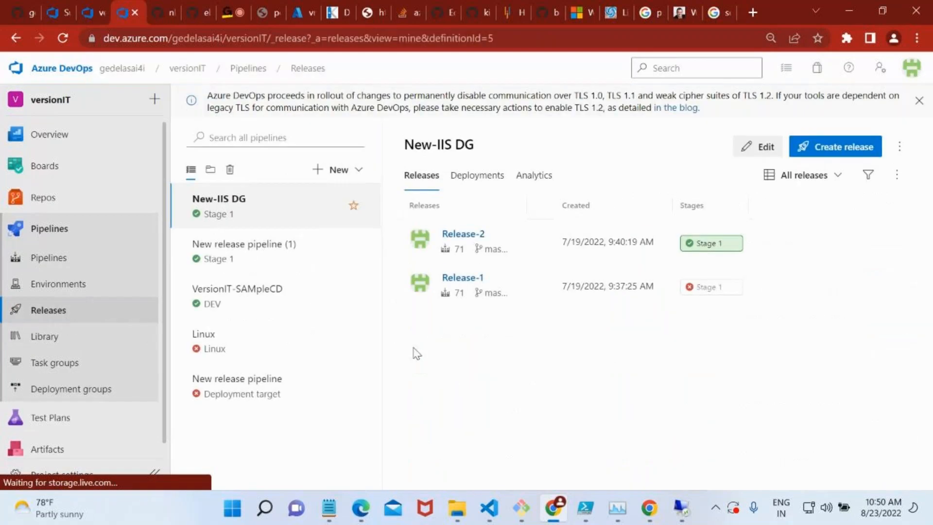
pyautogui.click(328, 170)
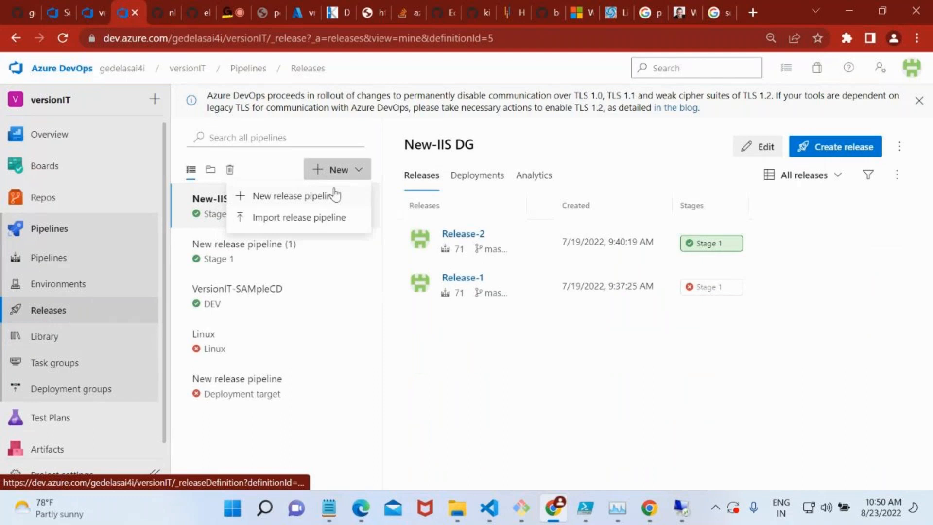
pyautogui.click(334, 196)
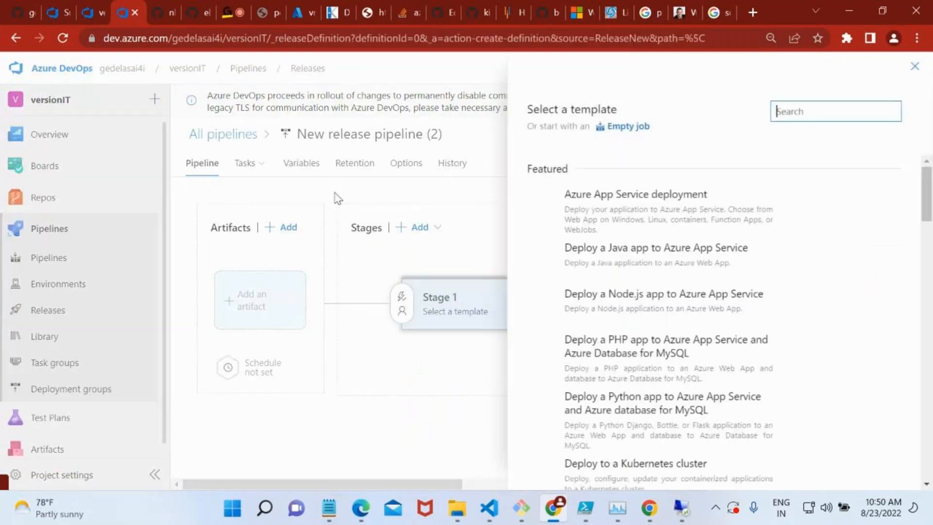
pyautogui.click(626, 128)
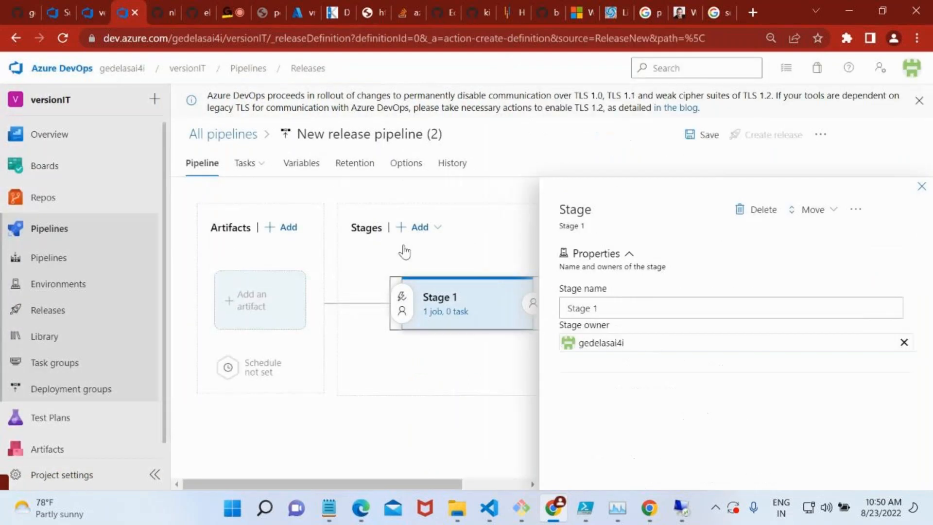
# Add the build pipeline versionIT-ASP.NET-CI (1) as the new release pipeline's artifact.
pyautogui.click(267, 291)
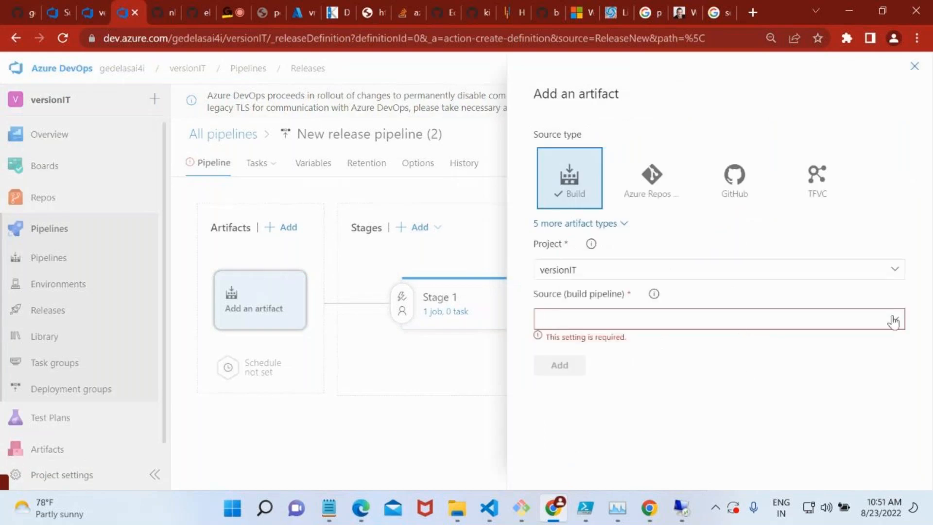
pyautogui.click(893, 320)
pyautogui.click(608, 202)
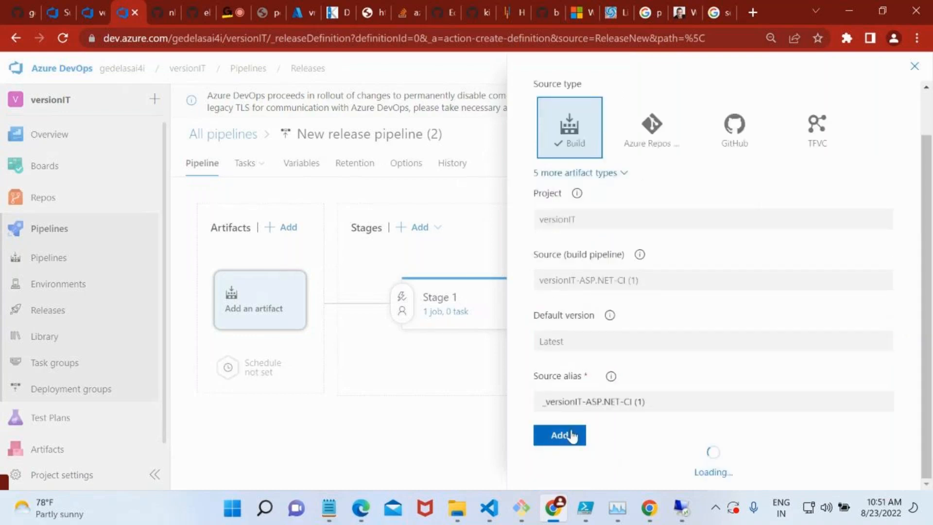
pyautogui.click(571, 435)
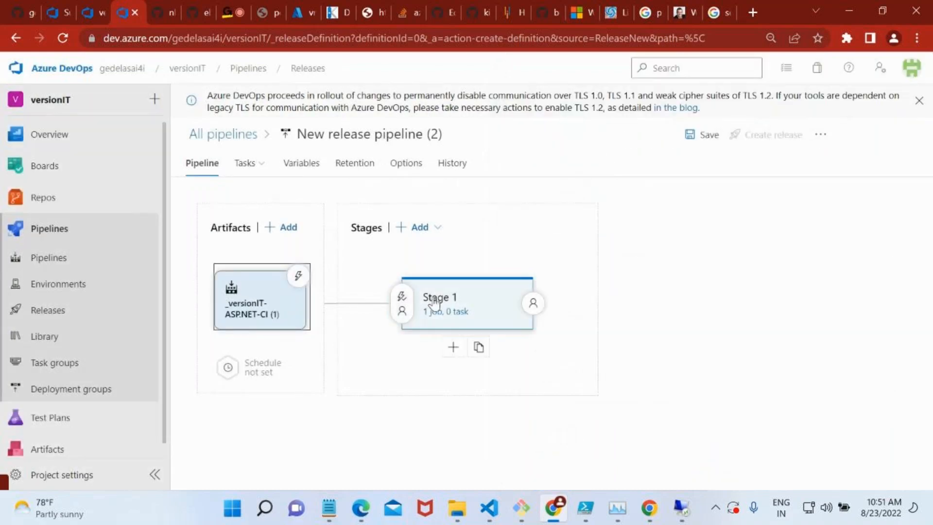
# Remove the default Agent job from the Stage 1 tasks and confirm the deletion.
pyautogui.click(462, 313)
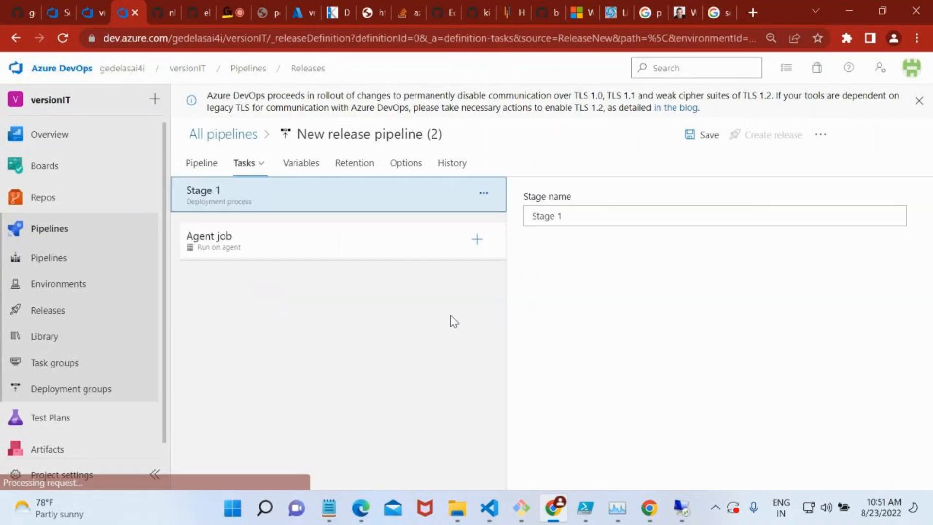
pyautogui.click(315, 253)
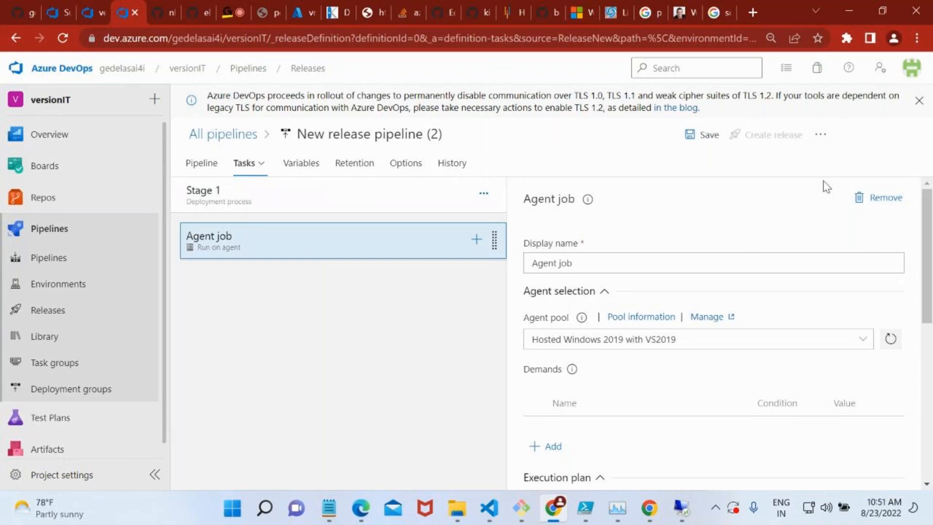
pyautogui.click(858, 200)
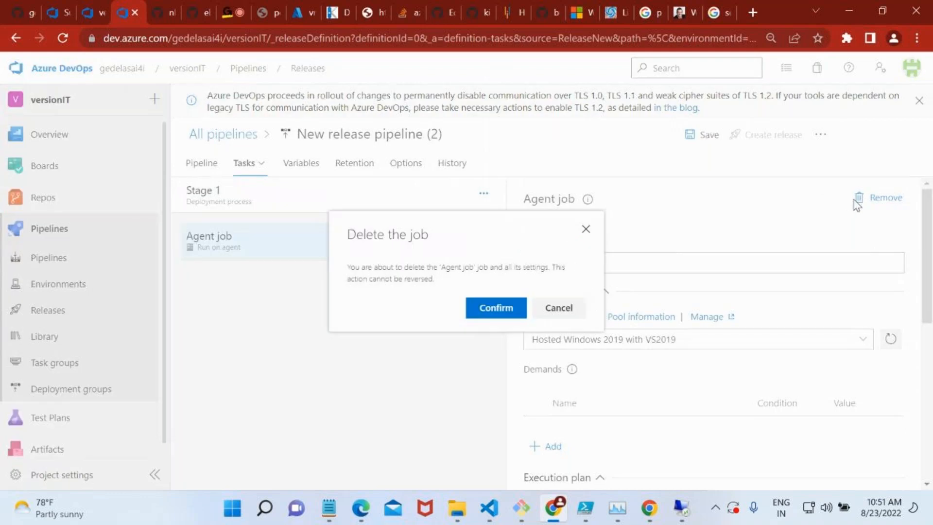
pyautogui.click(492, 311)
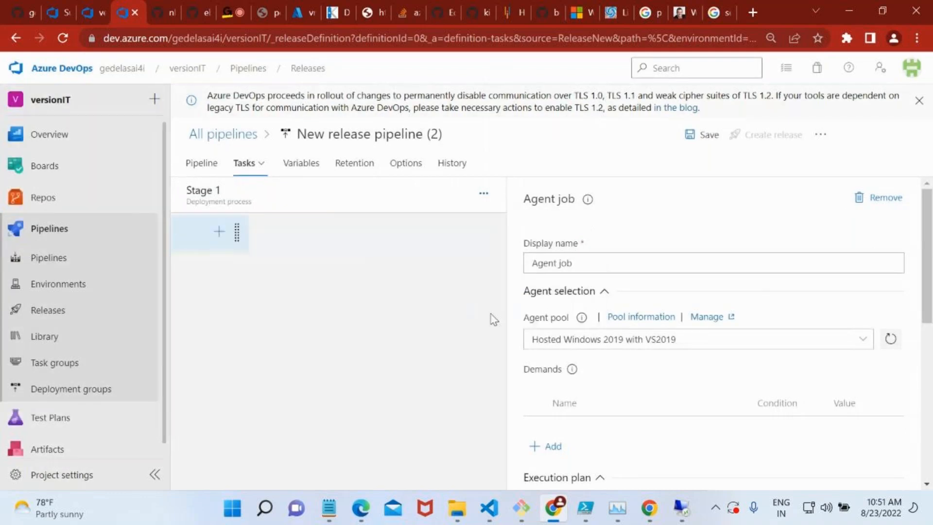
# Add a deployment group job to Stage 1 with DEV as its deployment group, and review its remaining settings.
pyautogui.click(486, 193)
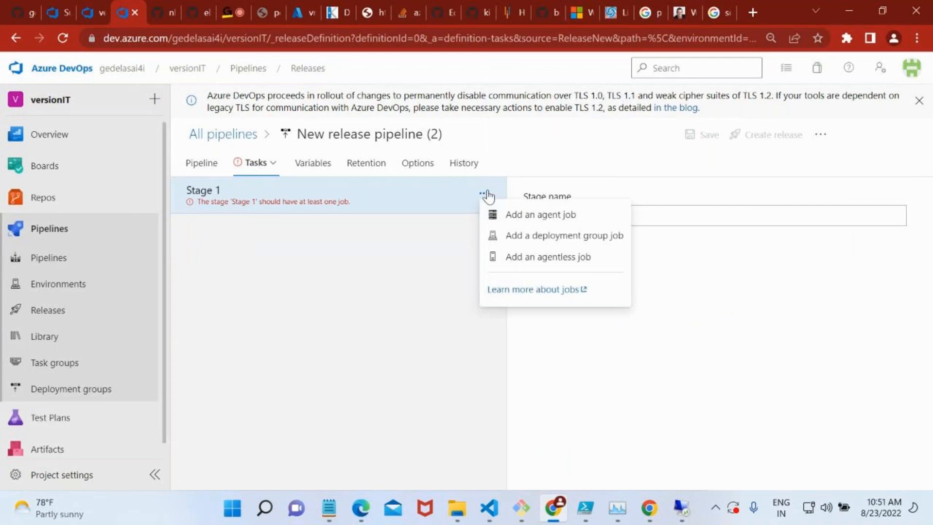
pyautogui.click(531, 241)
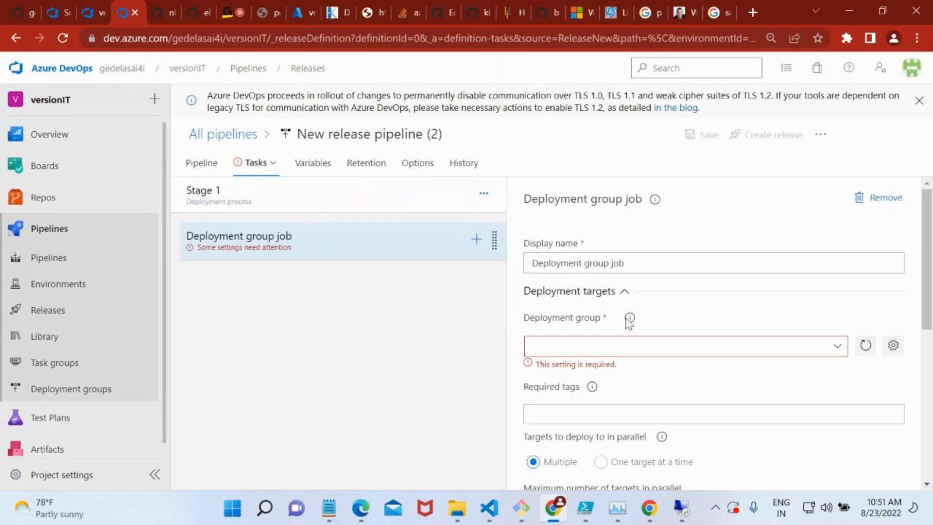
pyautogui.scroll(-1, 650, 335)
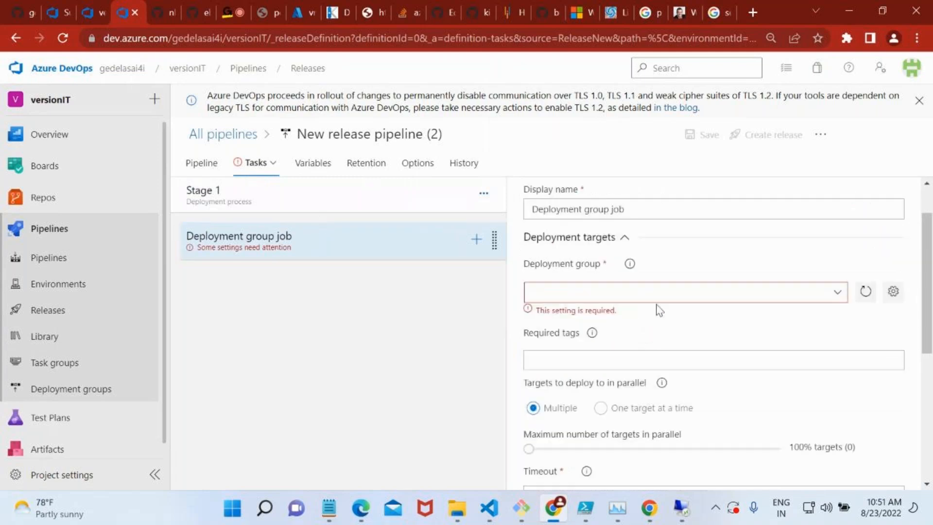
pyautogui.click(838, 293)
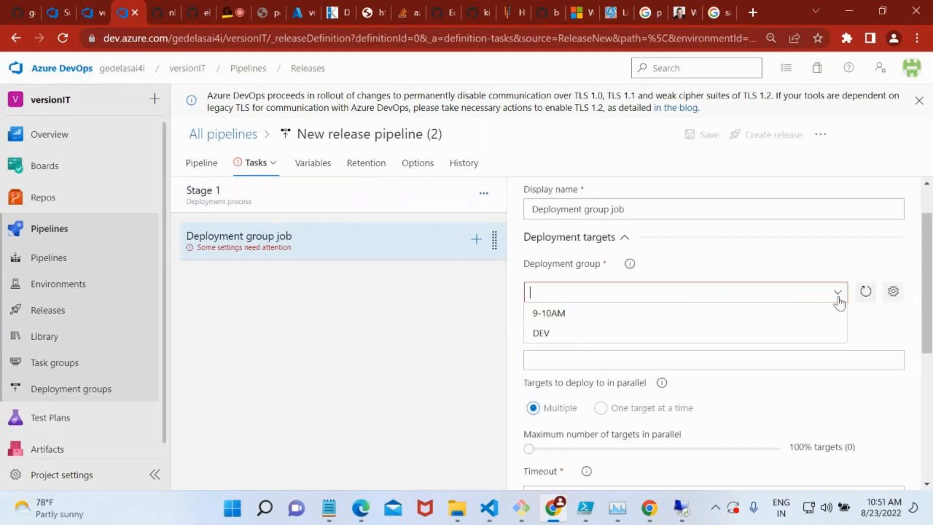
pyautogui.click(590, 338)
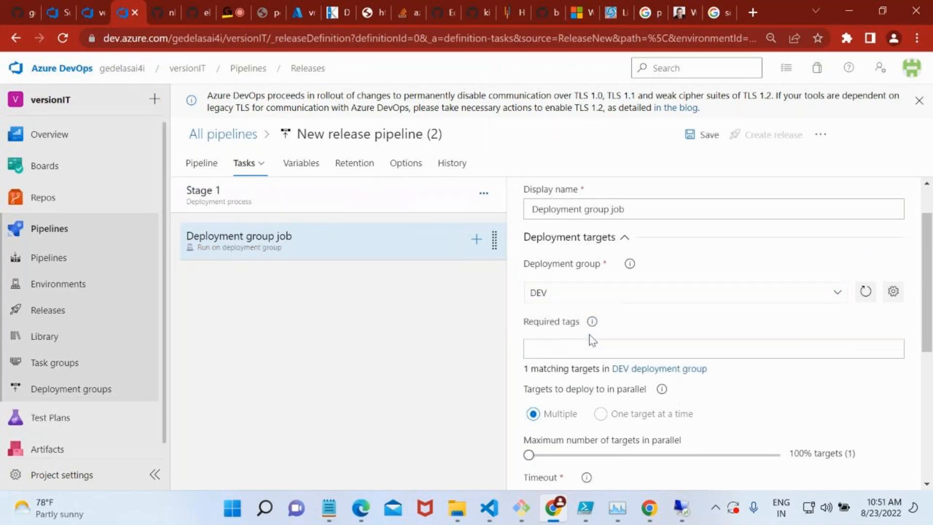
pyautogui.scroll(-1, 685, 340)
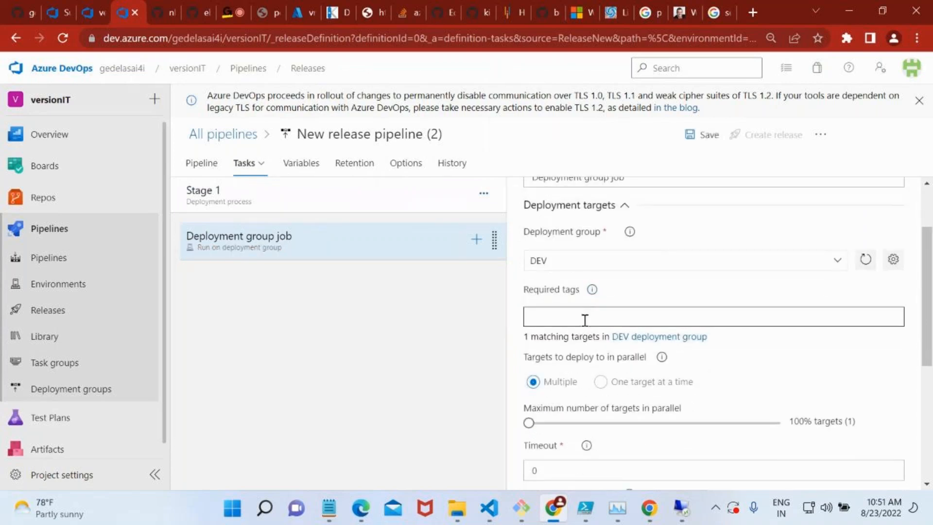
pyautogui.scroll(-3, 585, 321)
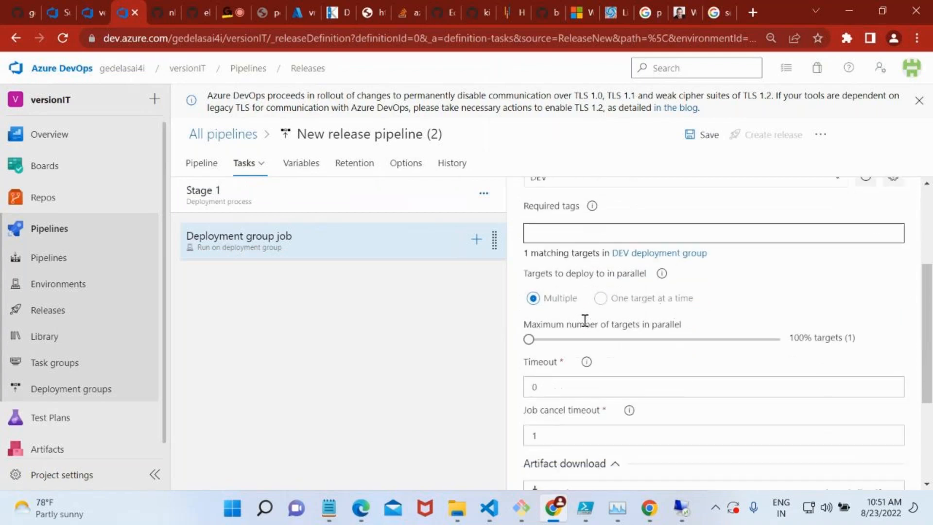
pyautogui.scroll(-2, 585, 323)
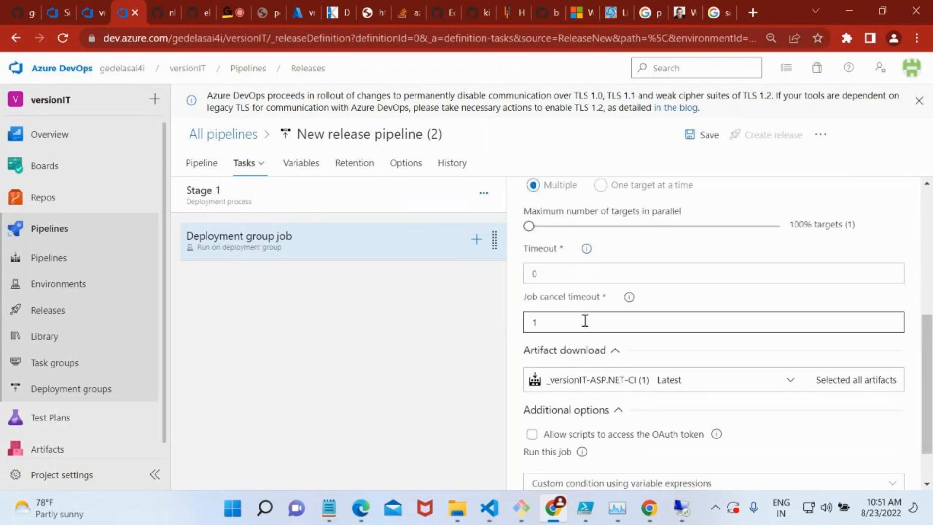
pyautogui.scroll(-2, 608, 322)
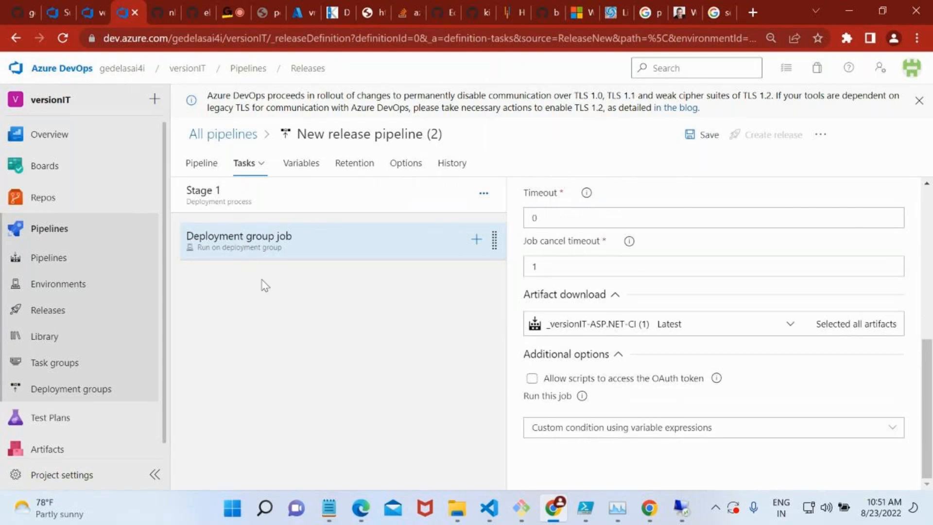
# Find the IIS tasks and add IIS web app manage, followed by IIS web app deploy, to the deployment group job.
pyautogui.click(250, 252)
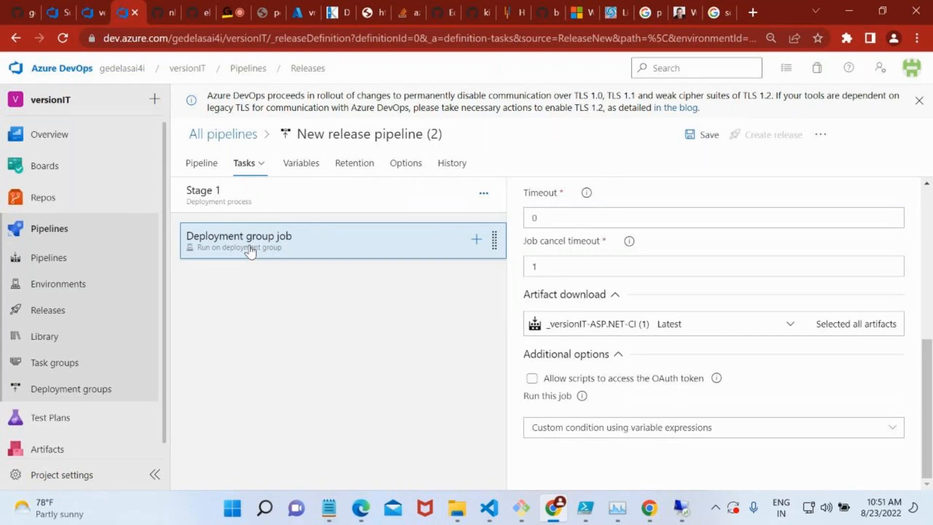
pyautogui.click(476, 240)
pyautogui.write('iis')
pyautogui.moveTo(641, 333)
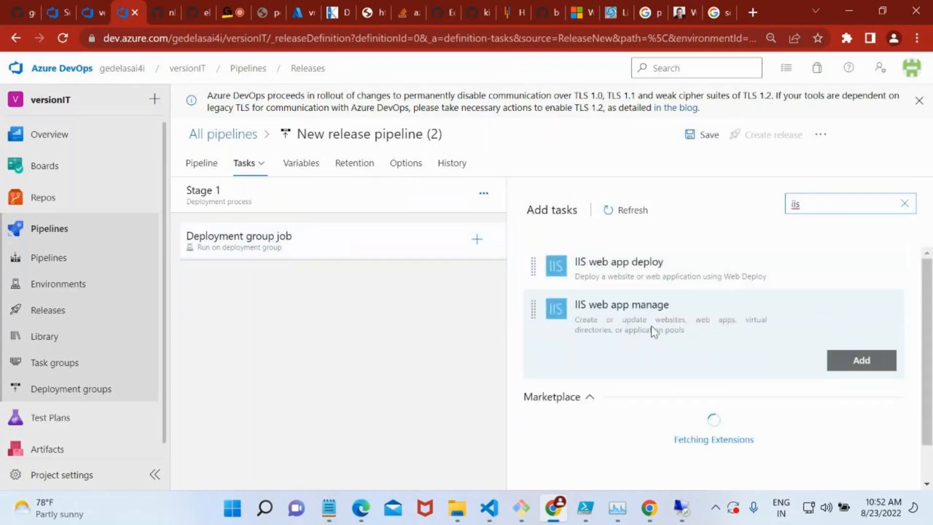
pyautogui.click(845, 363)
pyautogui.moveTo(757, 278)
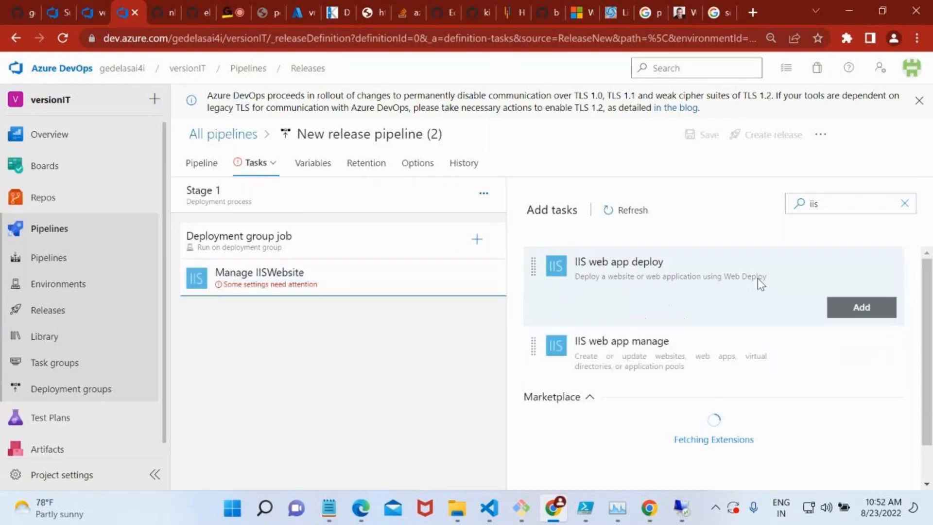
pyautogui.click(848, 311)
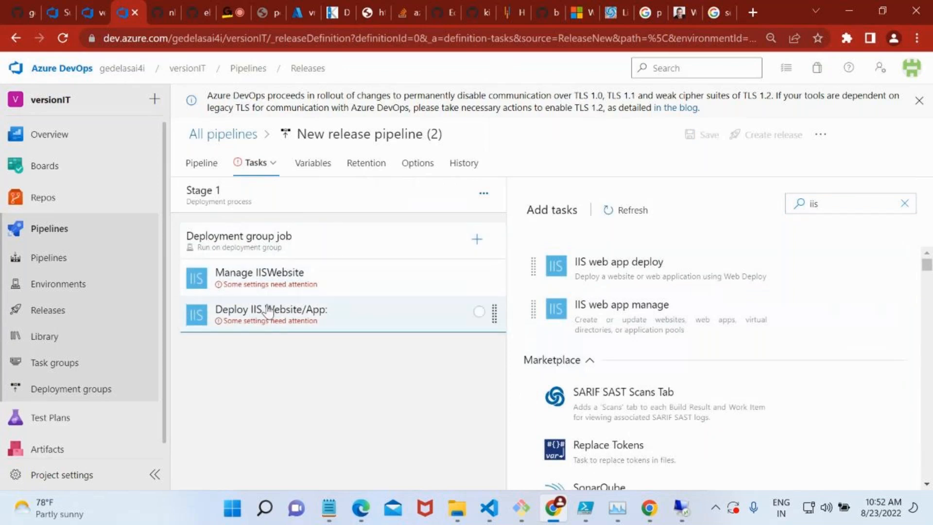
# Open the Manage IISWebsite task and review its configuration settings down to the required Website name.
pyautogui.click(284, 287)
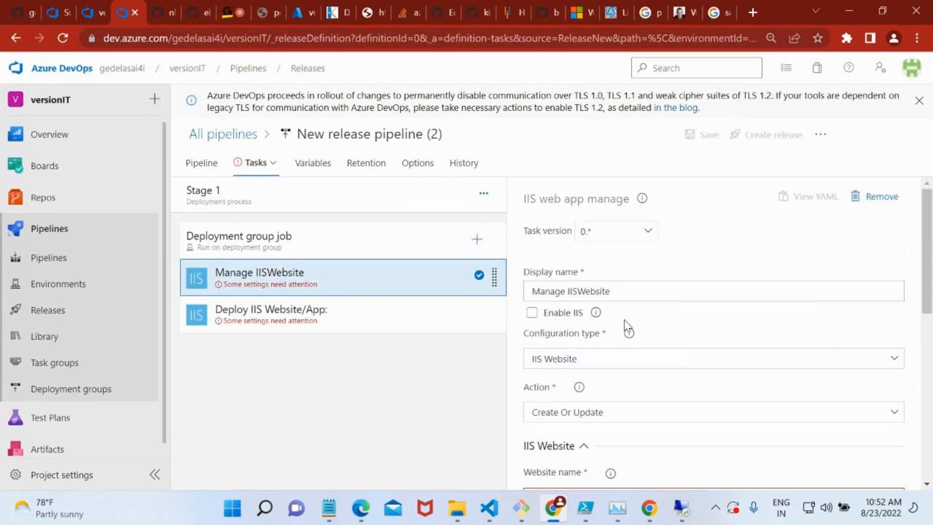
pyautogui.scroll(-3, 629, 329)
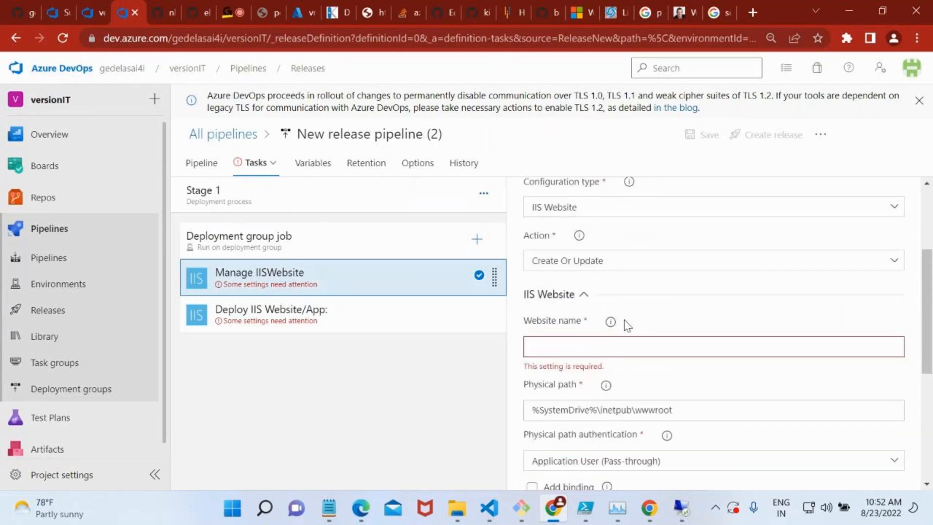
pyautogui.click(680, 346)
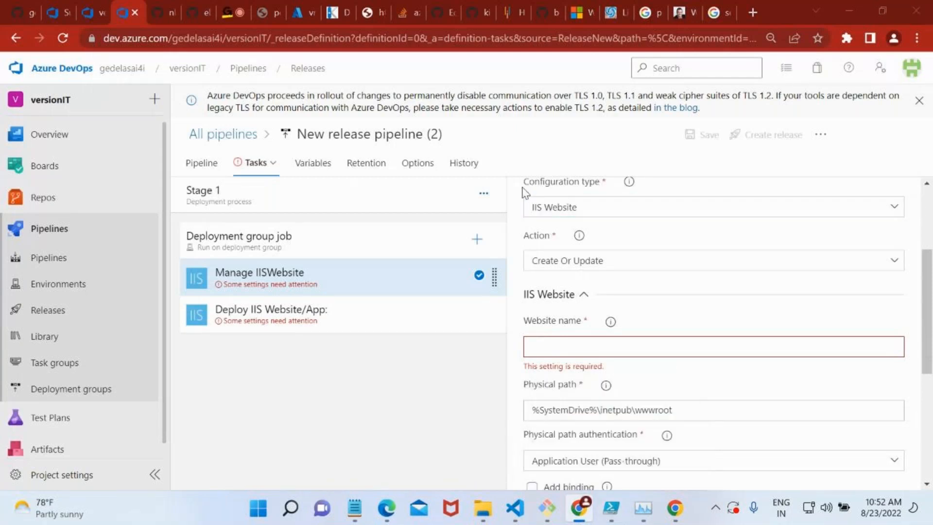
# Try to connect to the virtual machine at 20.163.120.188 with Remote Desktop Connection.
pyautogui.press('super+r')
pyautogui.press('Return')
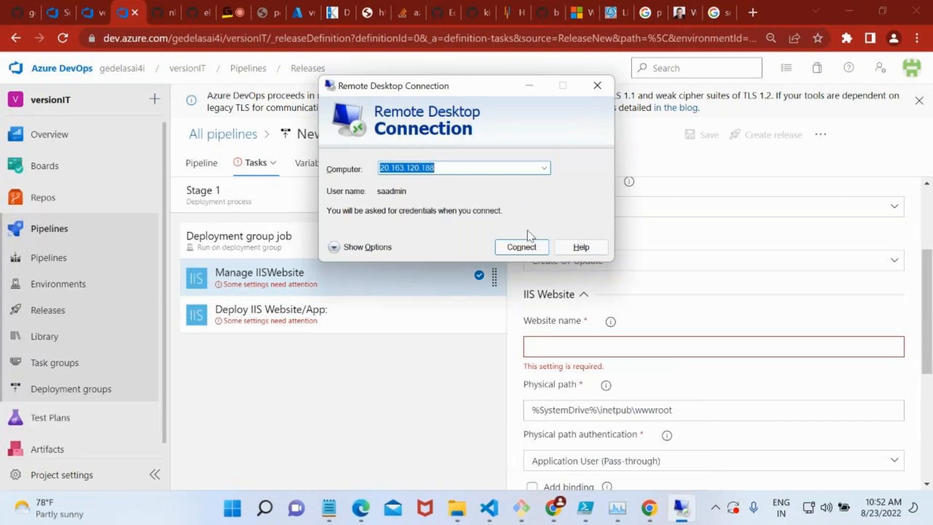
pyautogui.click(530, 247)
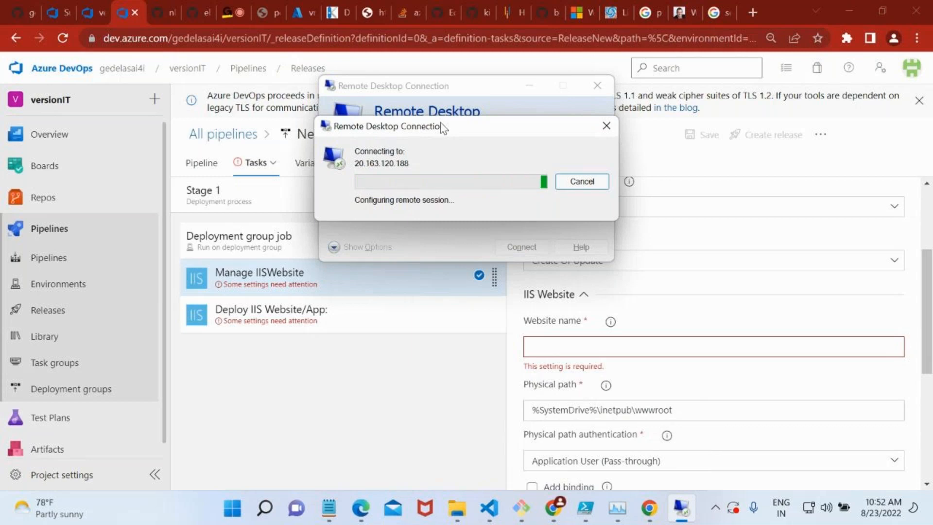
# Switch to the Azure portal, return to the Virtual machines list, refresh it and check the notifications.
pyautogui.click(309, 4)
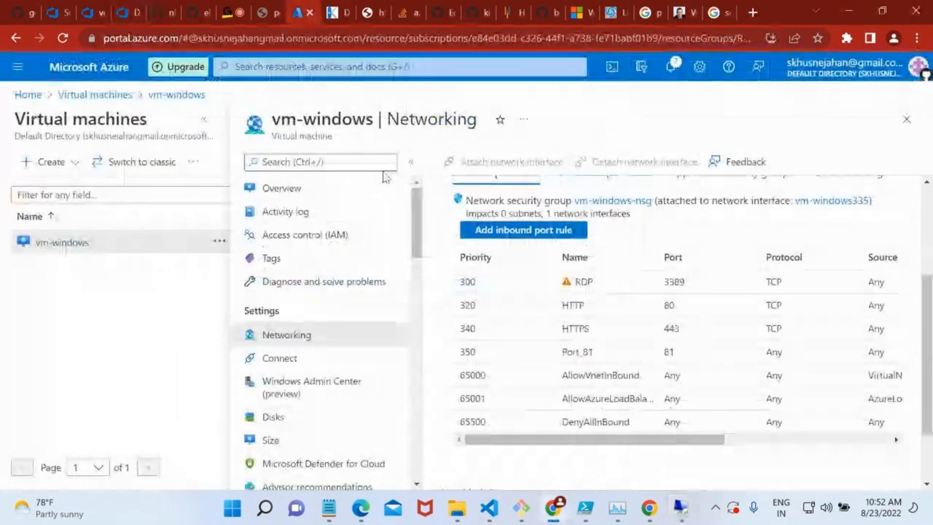
pyautogui.click(899, 125)
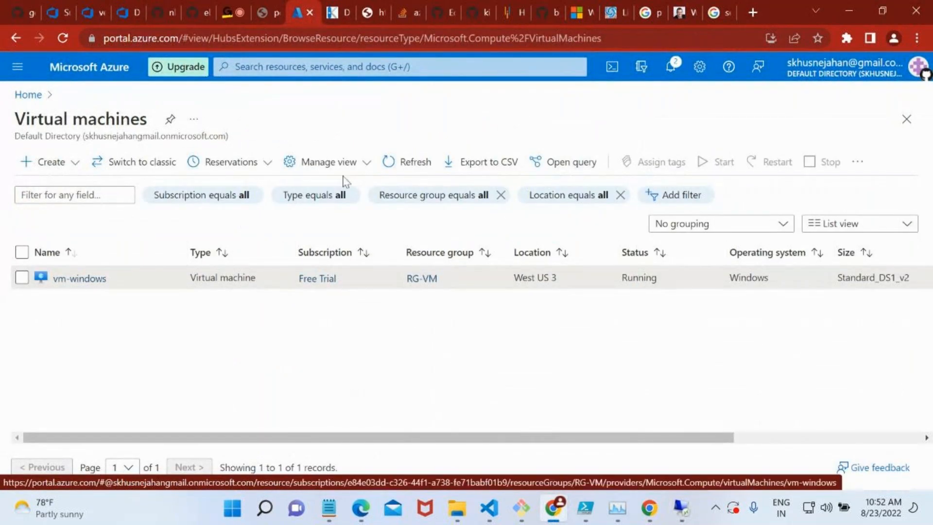
pyautogui.click(428, 163)
pyautogui.click(428, 163)
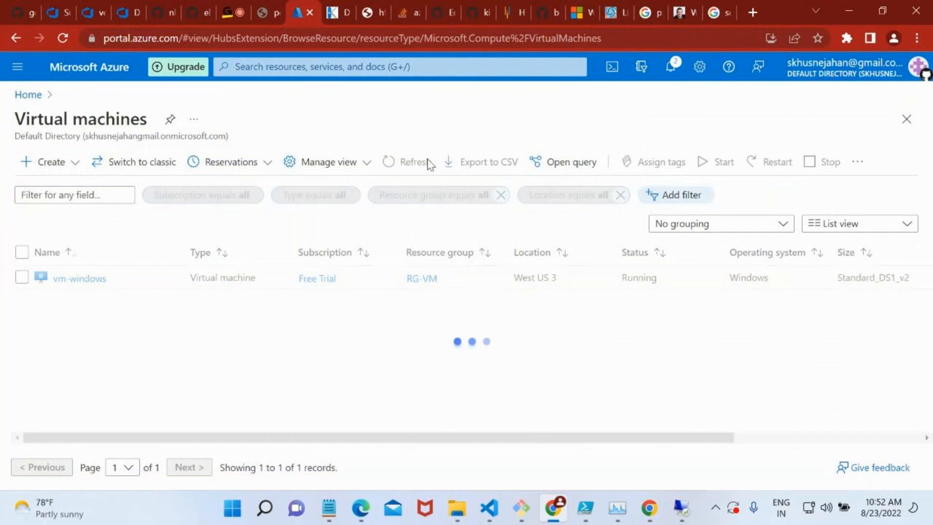
pyautogui.click(672, 67)
pyautogui.click(672, 68)
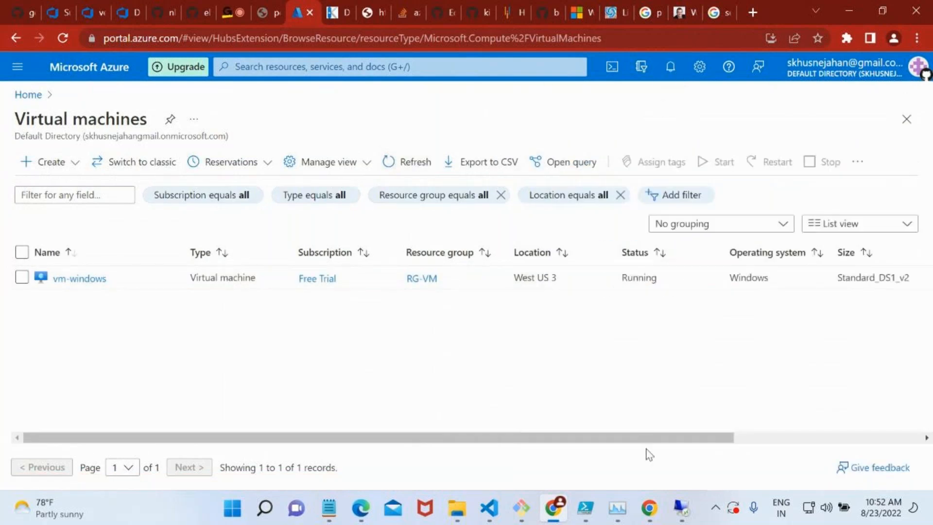
# Cancel the pending Remote Desktop attempt and retry the connection to 20.163.120.188.
pyautogui.click(682, 507)
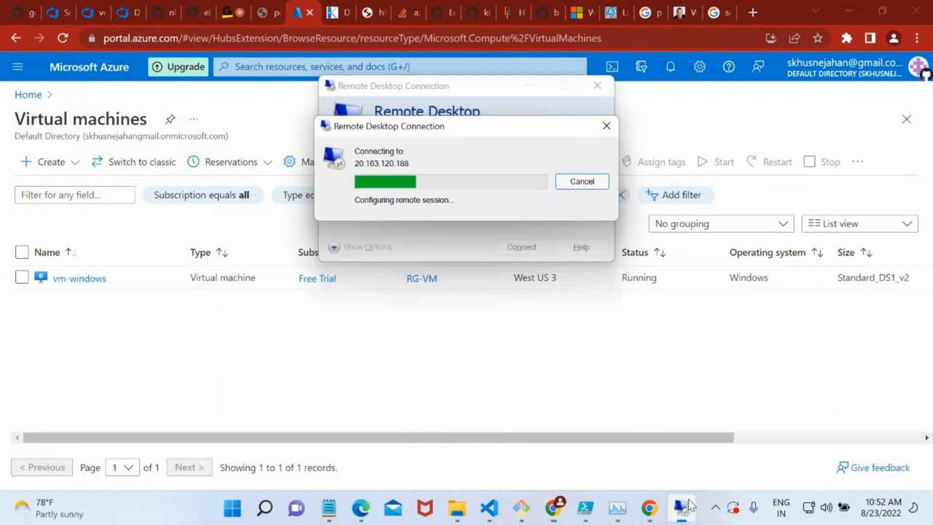
pyautogui.click(581, 181)
pyautogui.click(514, 249)
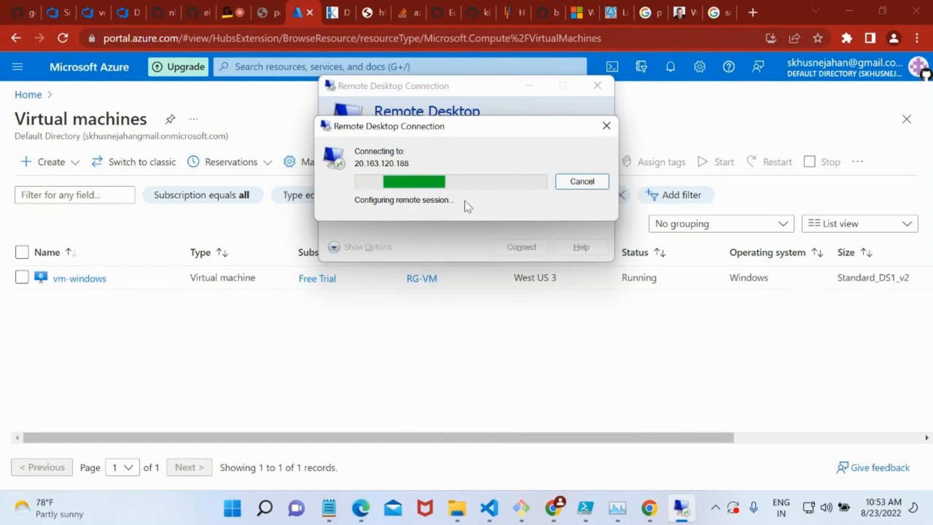
# Open vm-windows in the Azure portal and examine the inbound port rules in its networking settings, including the RDP rule's action.
pyautogui.click(63, 279)
pyautogui.scroll(-2, 392, 462)
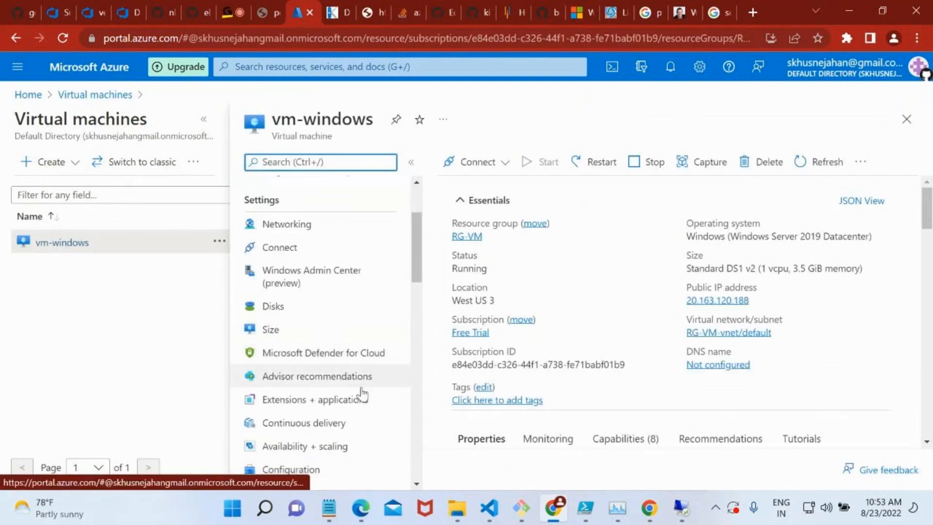
pyautogui.scroll(2, 350, 384)
pyautogui.click(286, 331)
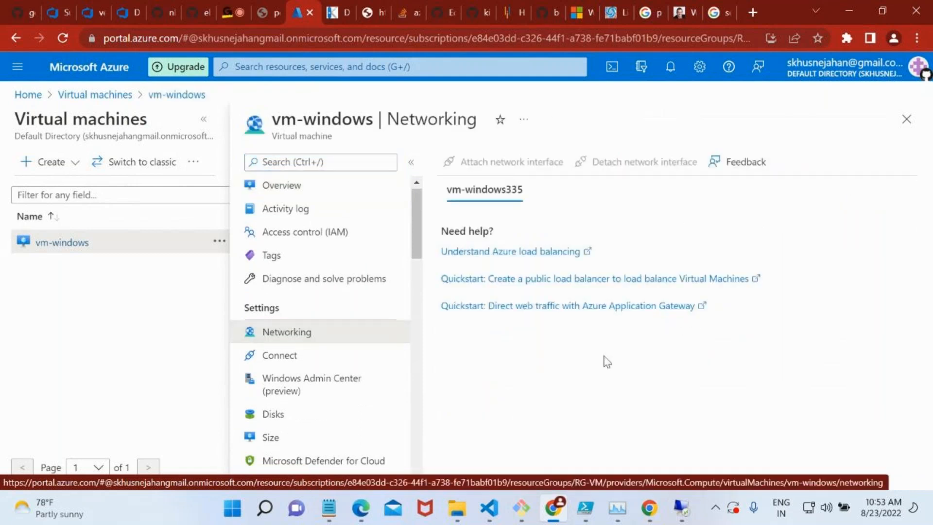
pyautogui.scroll(-2, 605, 362)
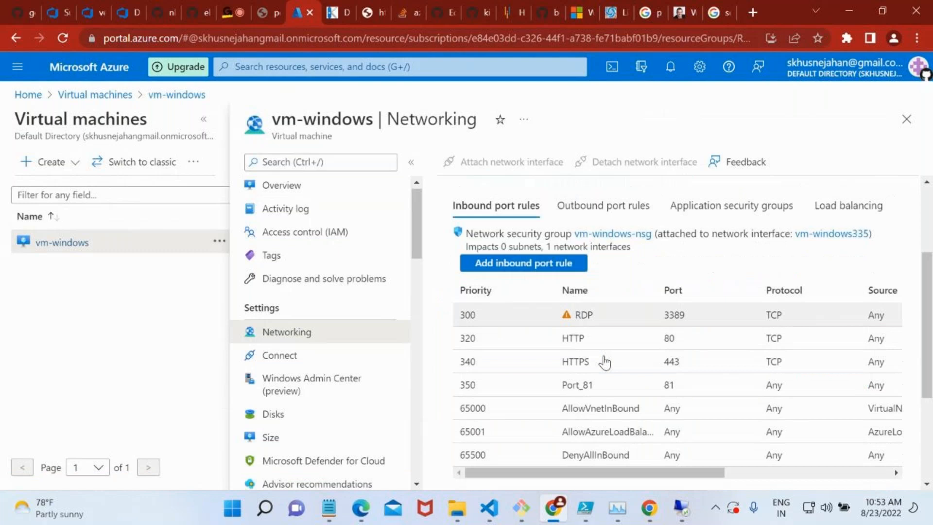
pyautogui.hscroll(5, 752, 389)
pyautogui.hscroll(-4, 752, 390)
pyautogui.hscroll(-1, 753, 389)
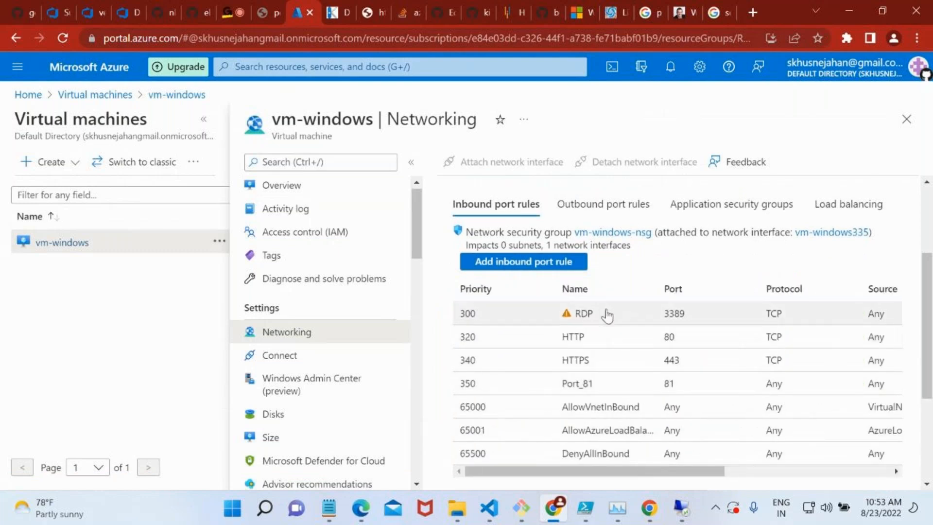
pyautogui.hscroll(5, 673, 349)
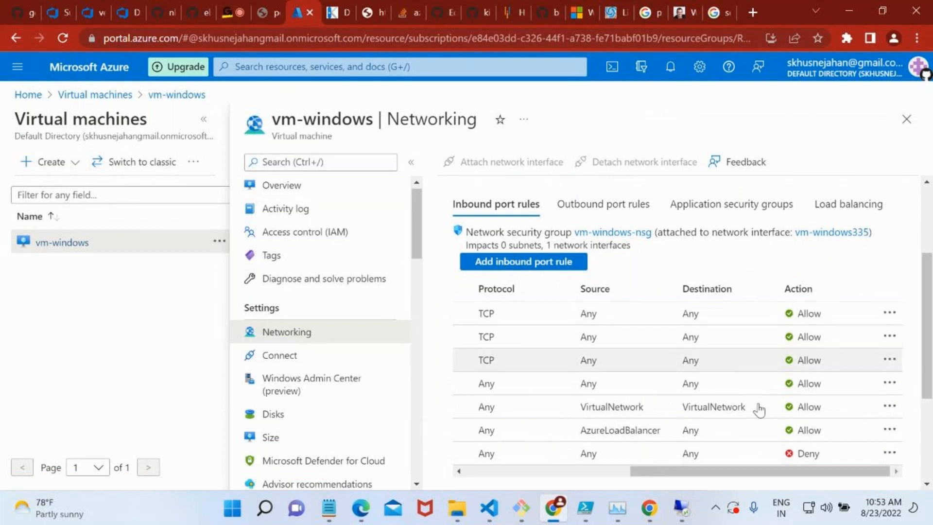
# Try restarting the Remote Desktop connection to 20.163.120.188 again, cancel the attempts and minimize the connection window.
pyautogui.click(690, 505)
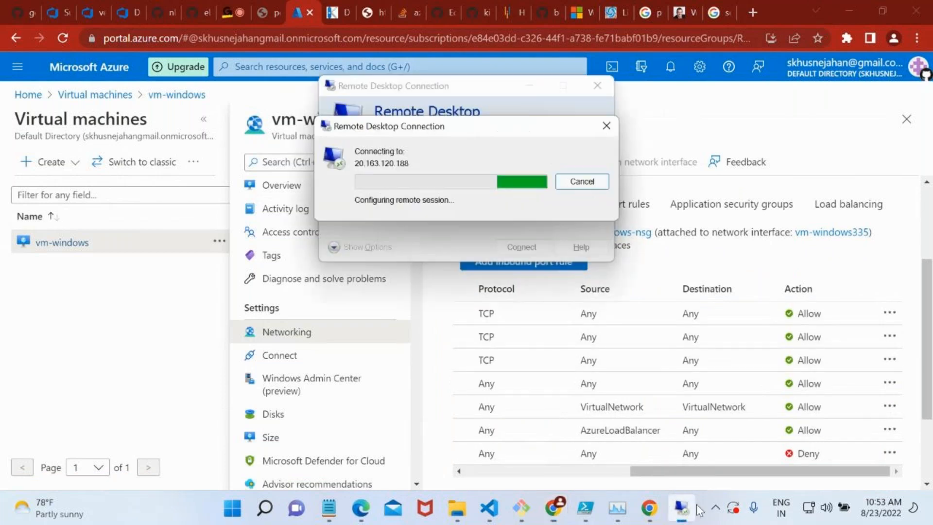
pyautogui.click(559, 183)
pyautogui.click(511, 243)
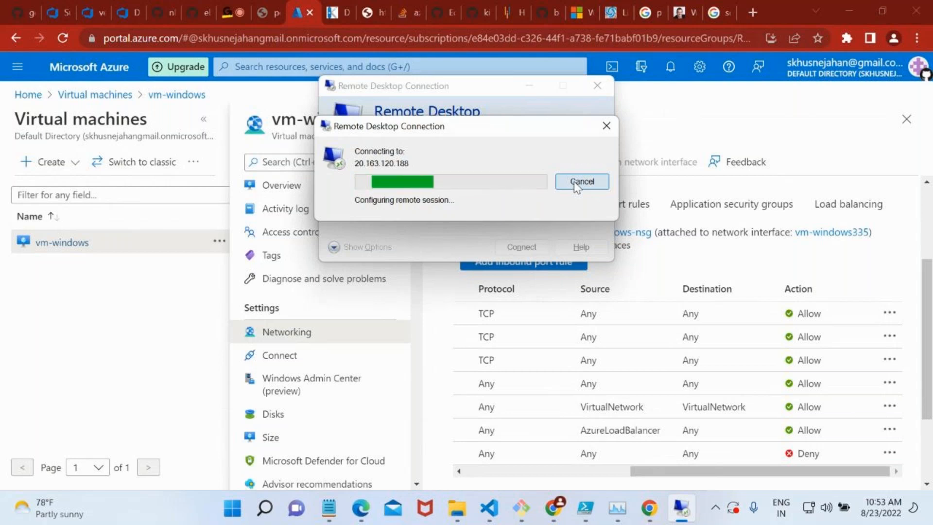
pyautogui.click(574, 181)
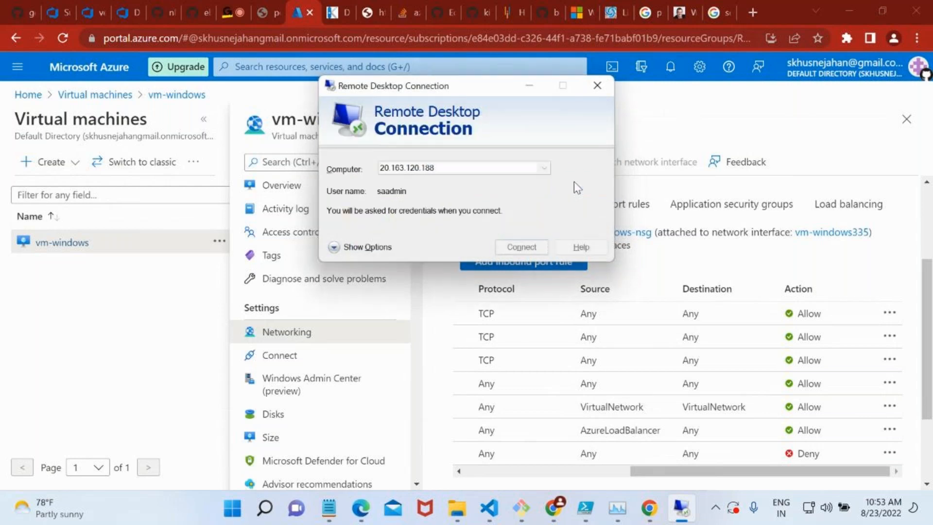
pyautogui.click(536, 248)
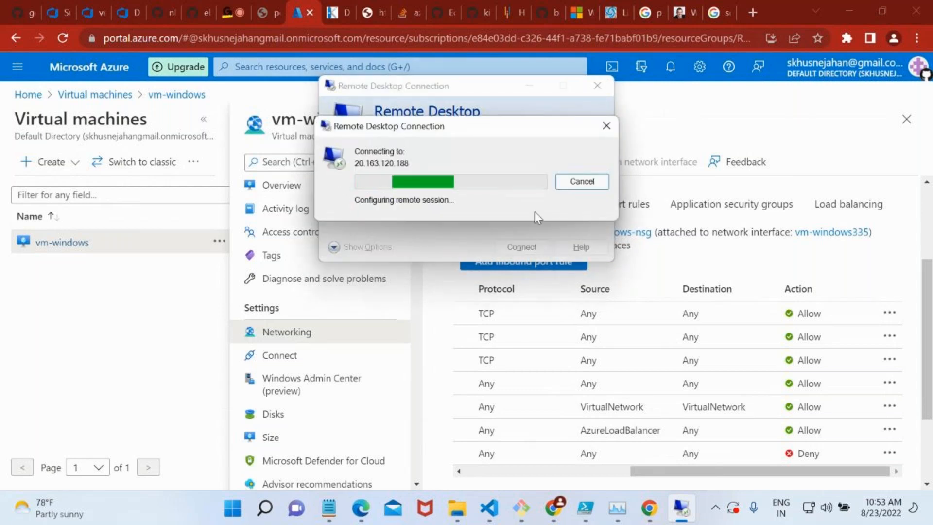
pyautogui.click(566, 183)
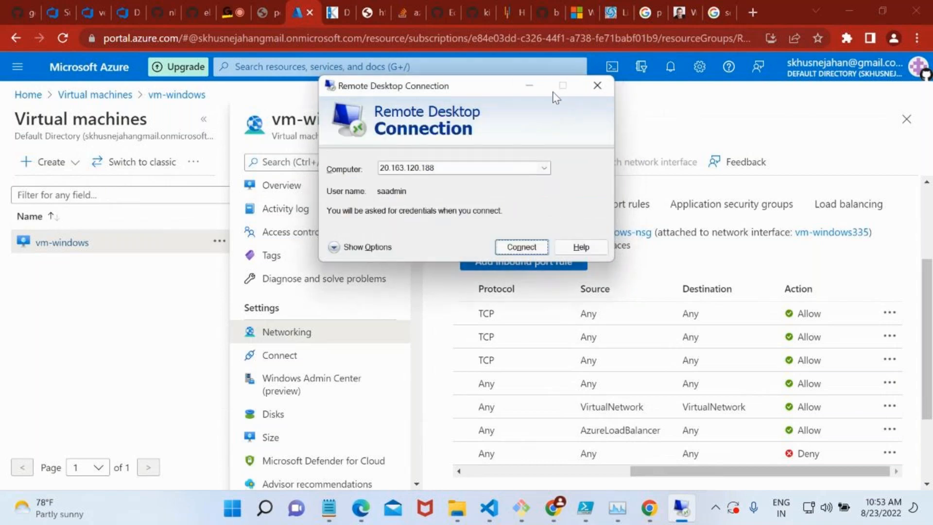
pyautogui.click(530, 86)
# Check the status in the vm-windows overview and download the machine's RDP file for its public IP address.
pyautogui.click(338, 189)
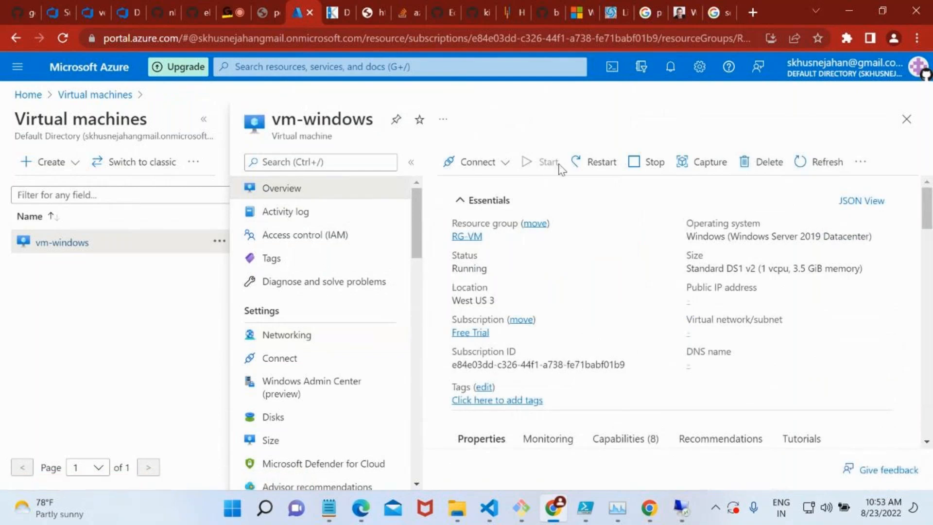
pyautogui.doubleClick(469, 268)
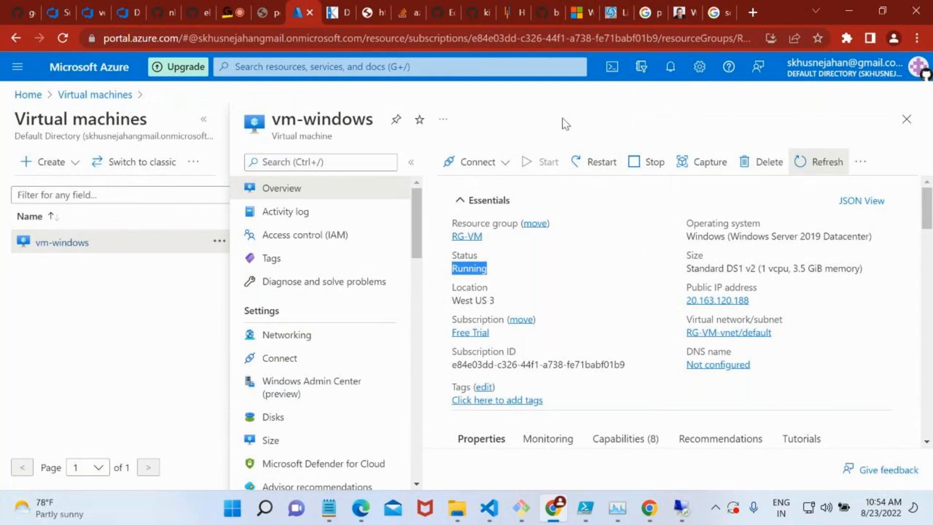
pyautogui.click(493, 164)
pyautogui.click(490, 185)
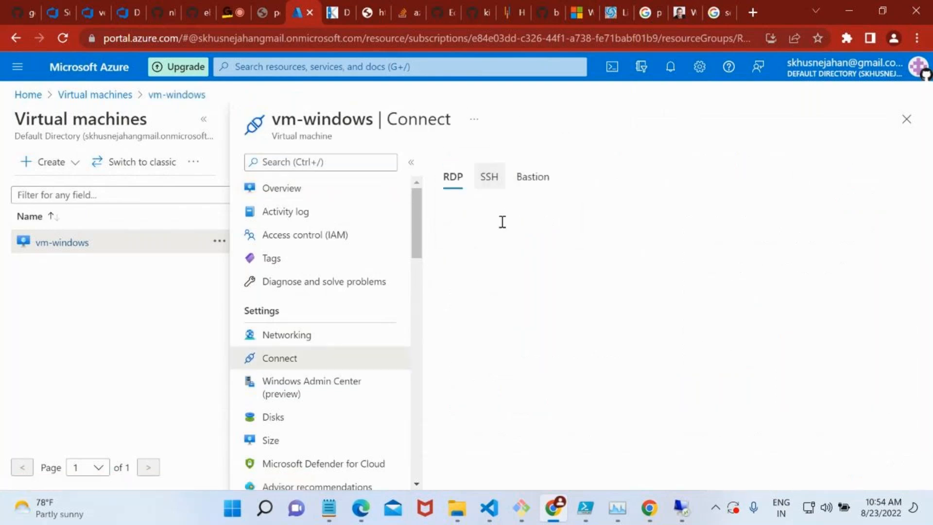
pyautogui.scroll(-3, 558, 327)
pyautogui.click(501, 375)
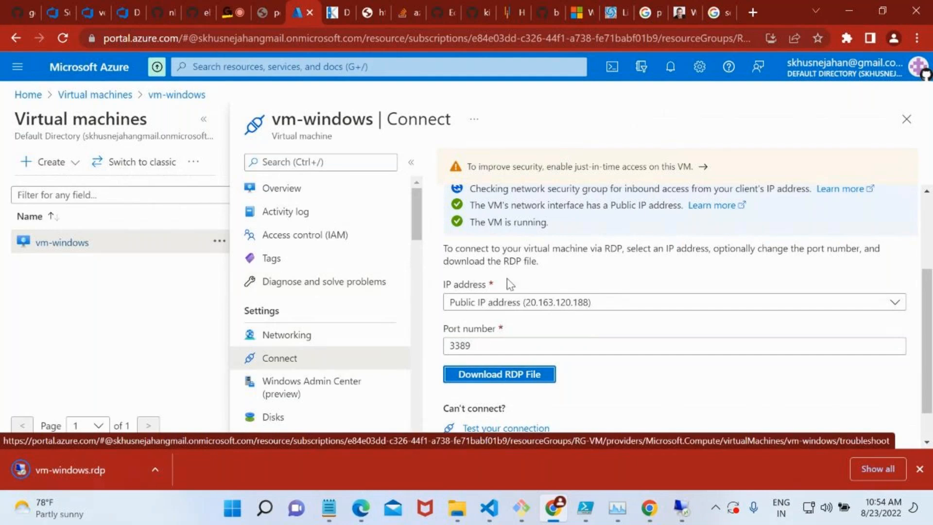
# Open the downloaded vm-windows.rdp file, close the earlier Remote Desktop window, start the connection and minimize PowerShell ISE.
pyautogui.scroll(3, 506, 282)
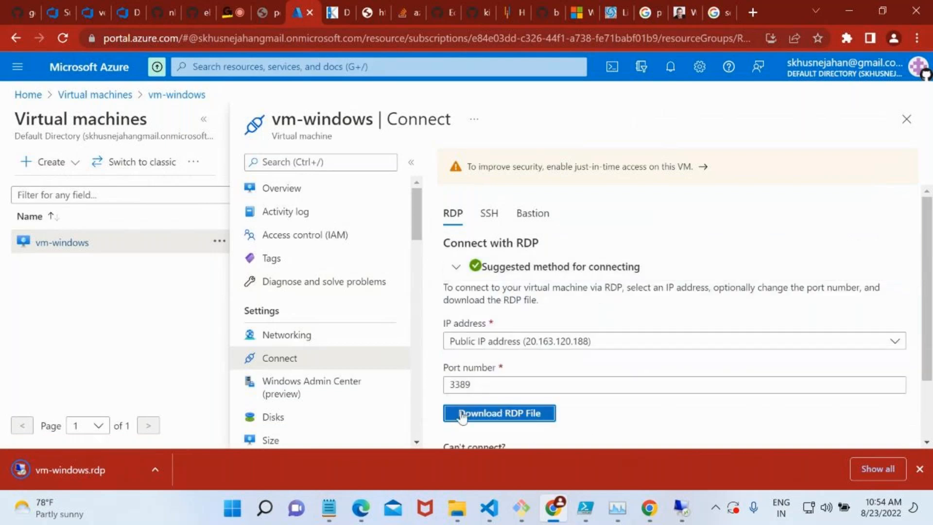
pyautogui.click(75, 460)
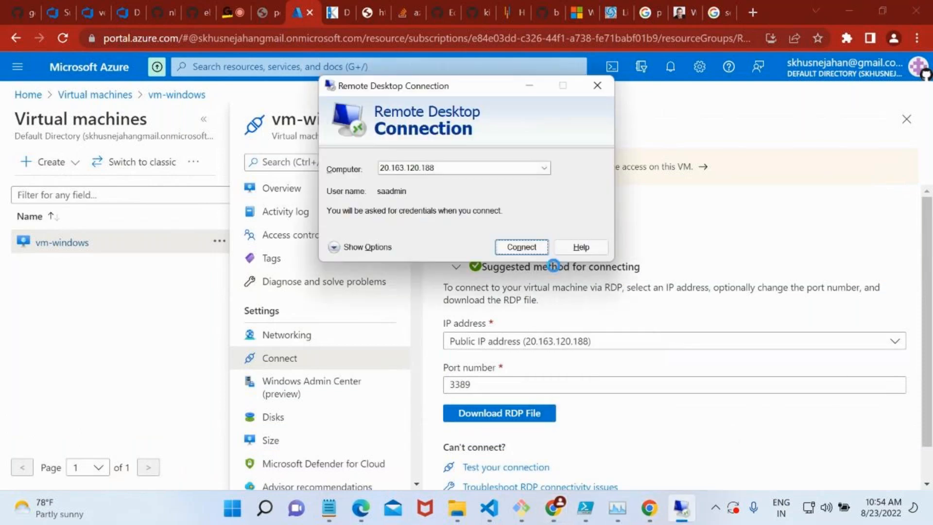
pyautogui.click(597, 85)
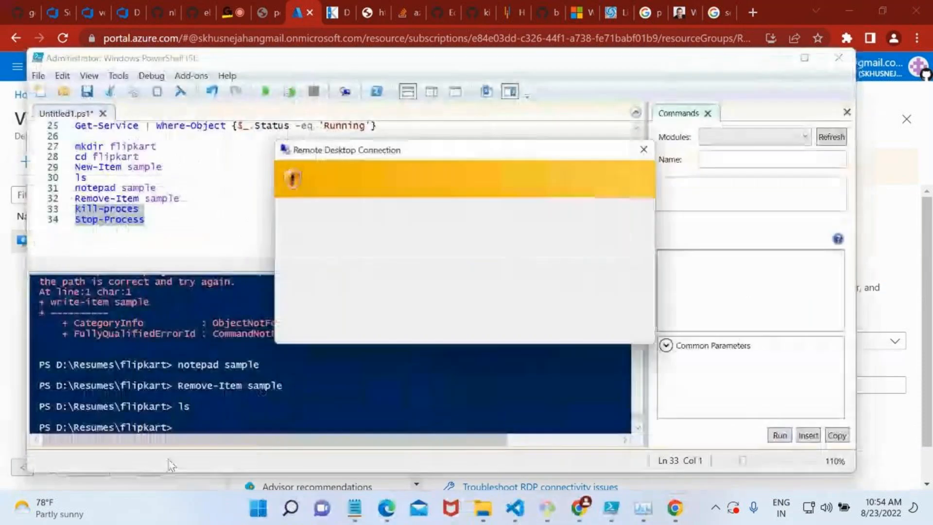
pyautogui.click(567, 330)
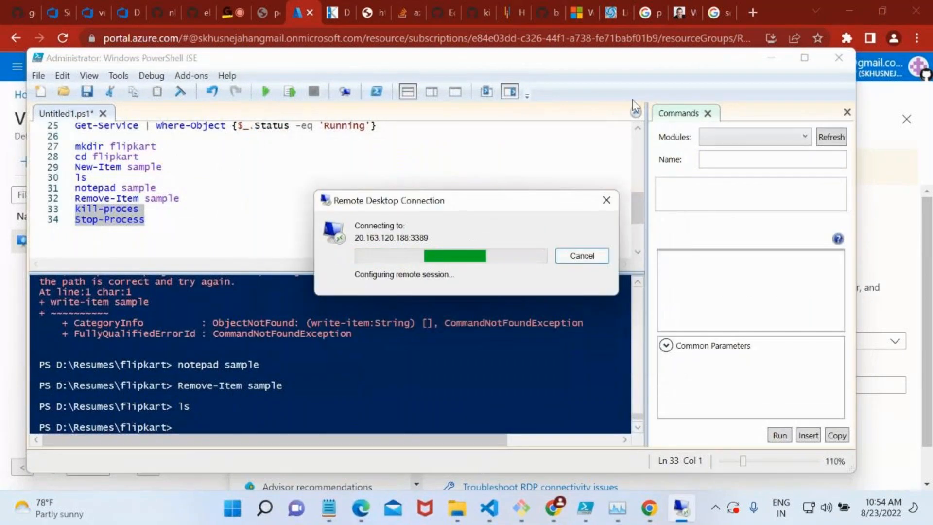
pyautogui.click(771, 58)
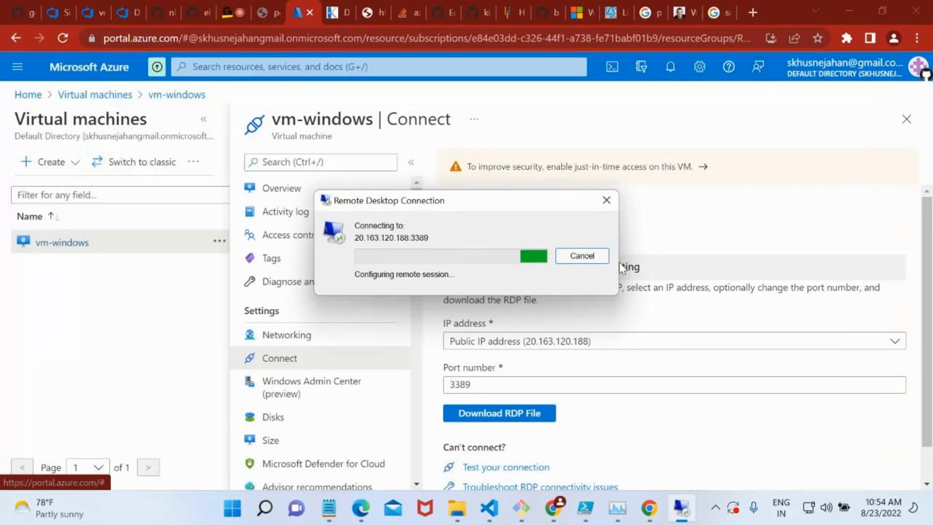
pyautogui.click(238, 10)
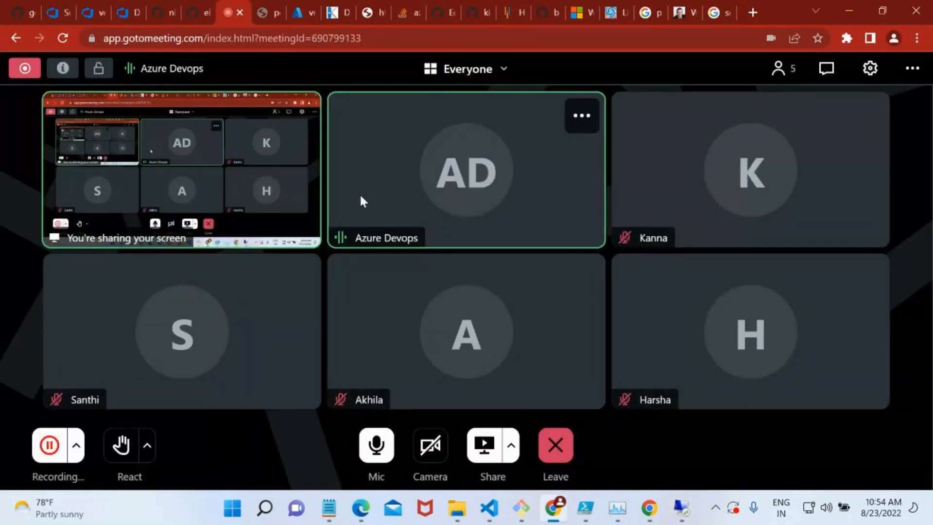
pyautogui.click(681, 508)
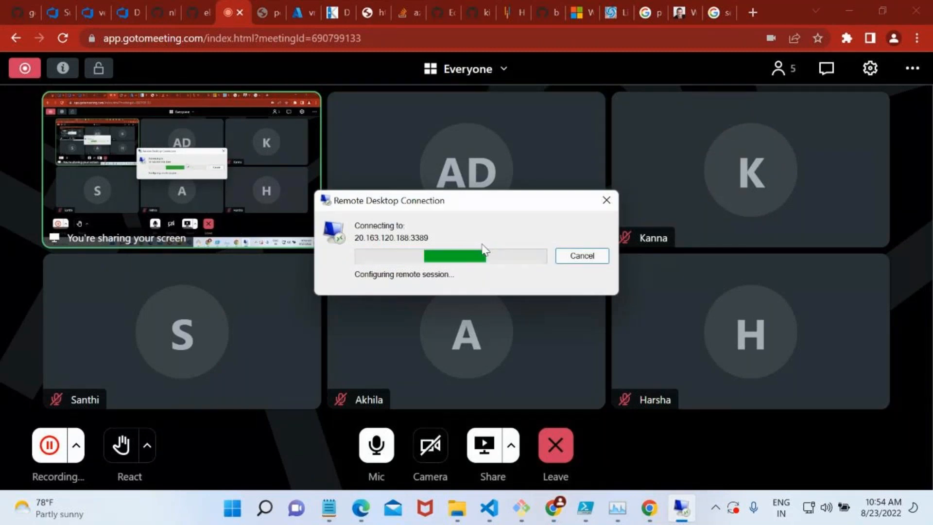
# Return to vm-windows in the Azure portal and recheck the ports, protocols and sources of its inbound port rules.
pyautogui.click(301, 10)
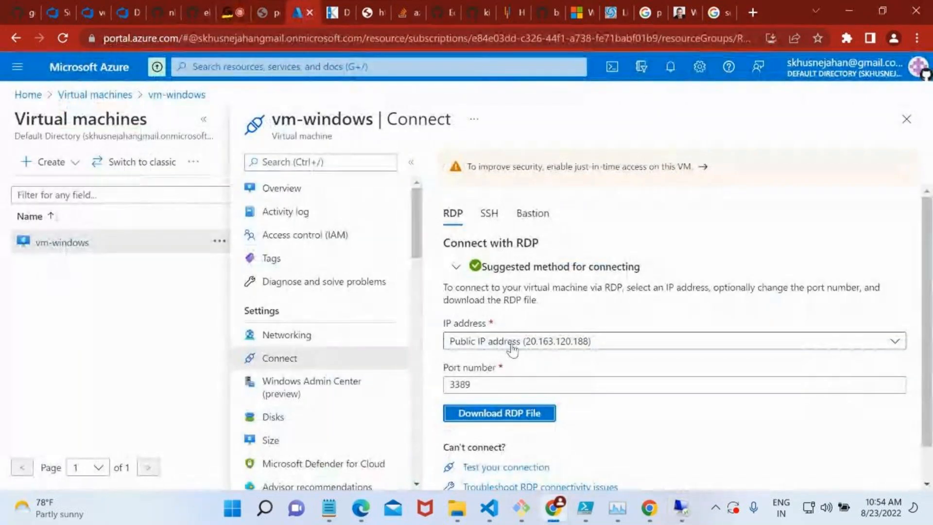
pyautogui.click(330, 345)
pyautogui.scroll(-3, 602, 418)
pyautogui.hscroll(4, 696, 391)
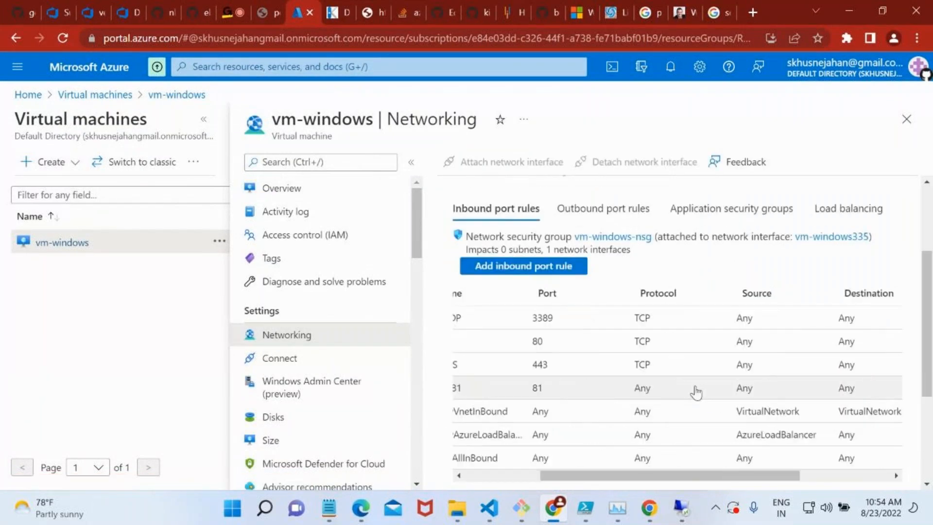
pyautogui.hscroll(-5, 696, 391)
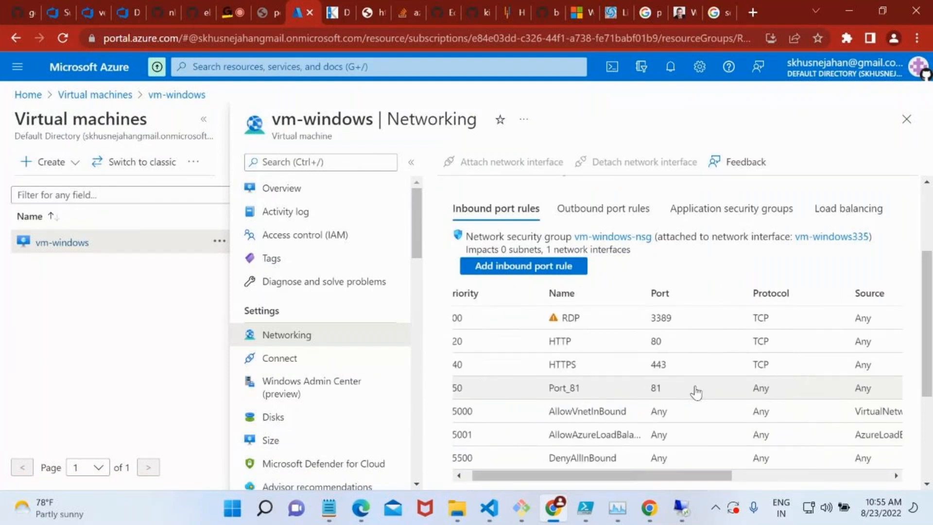
pyautogui.hscroll(-1, 696, 392)
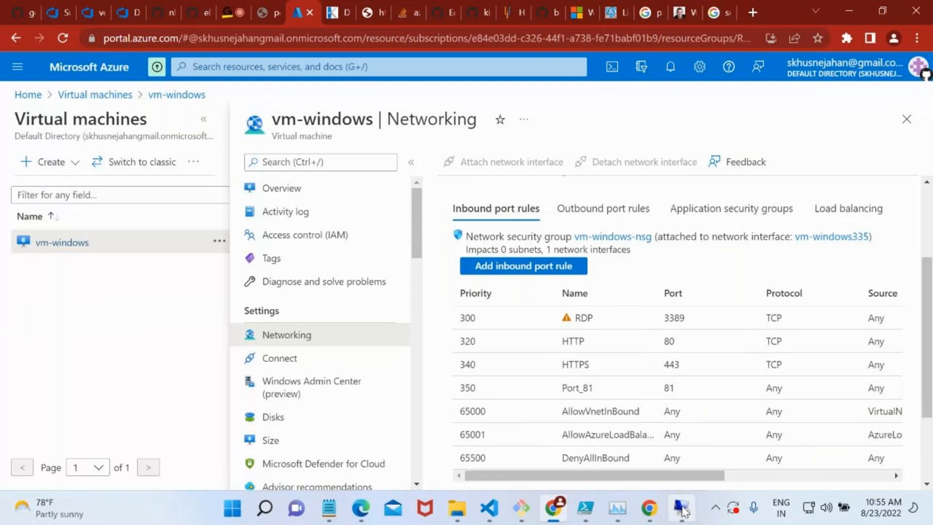
# Check the Remote Desktop connection progress and examine the targets of the DEV deployment group in Azure DevOps.
pyautogui.click(681, 508)
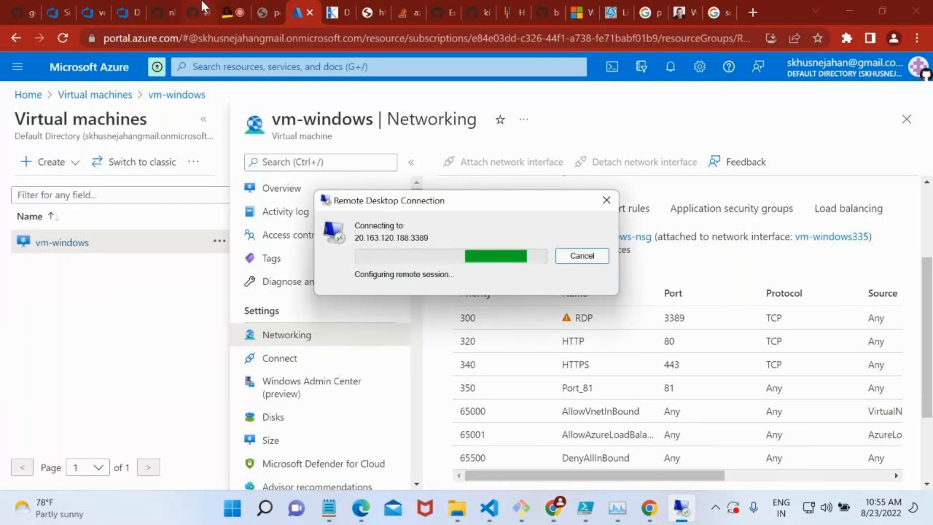
pyautogui.click(105, 6)
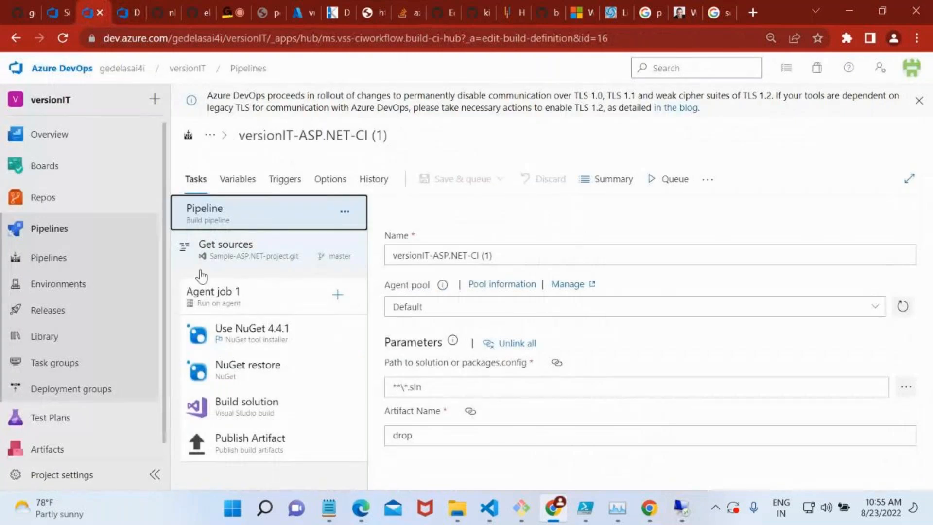
pyautogui.click(115, 398)
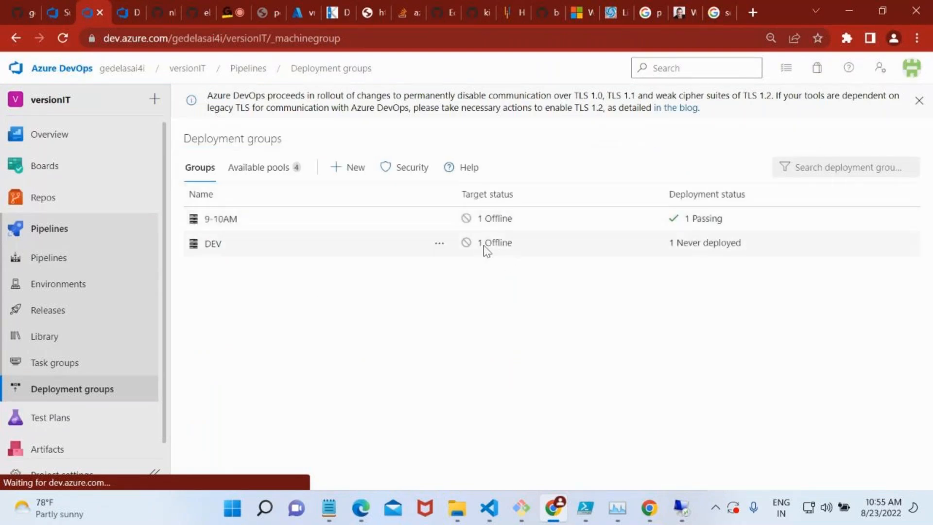
pyautogui.click(214, 243)
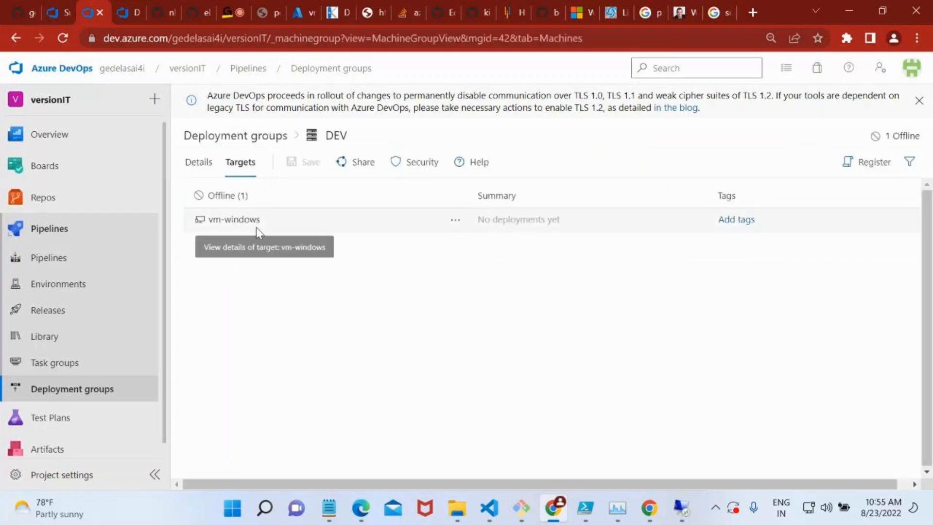
# Cancel the pending Remote Desktop connection and restart the vm-windows virtual machine from the Azure portal.
pyautogui.click(679, 509)
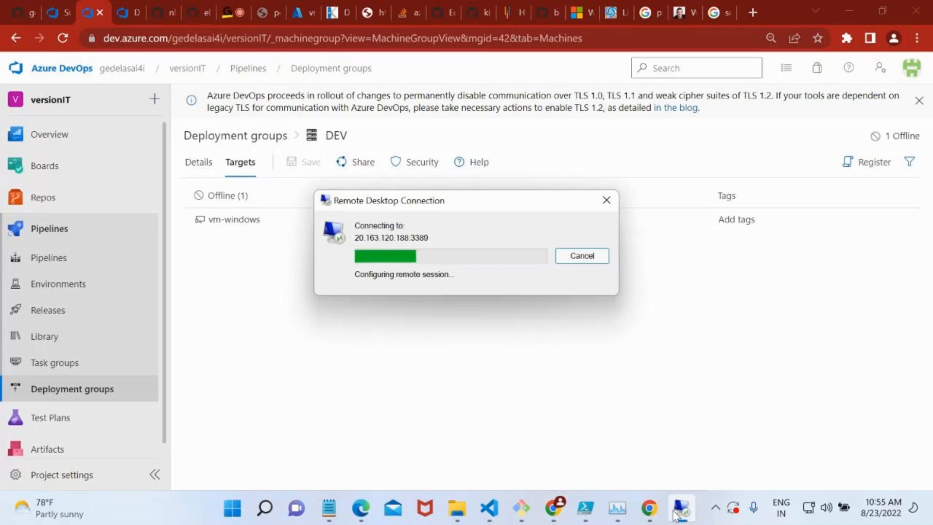
pyautogui.click(565, 255)
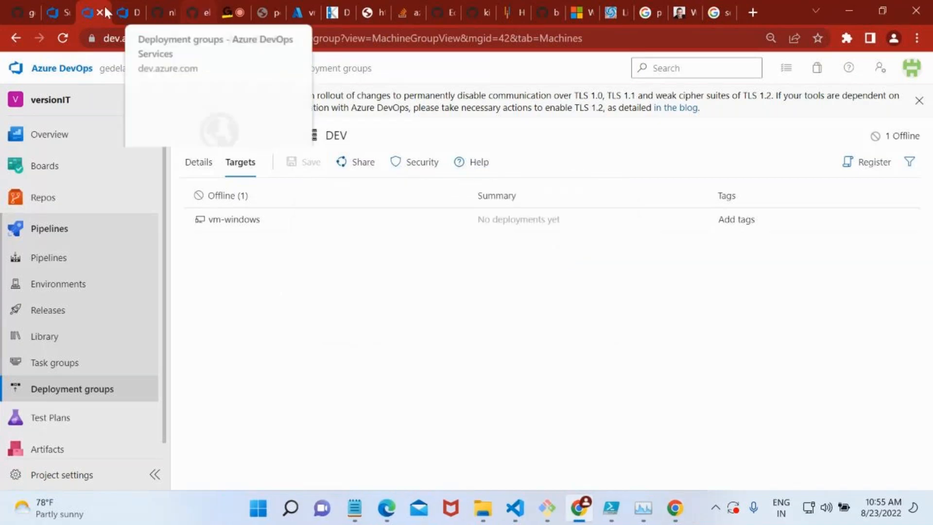
pyautogui.click(297, 7)
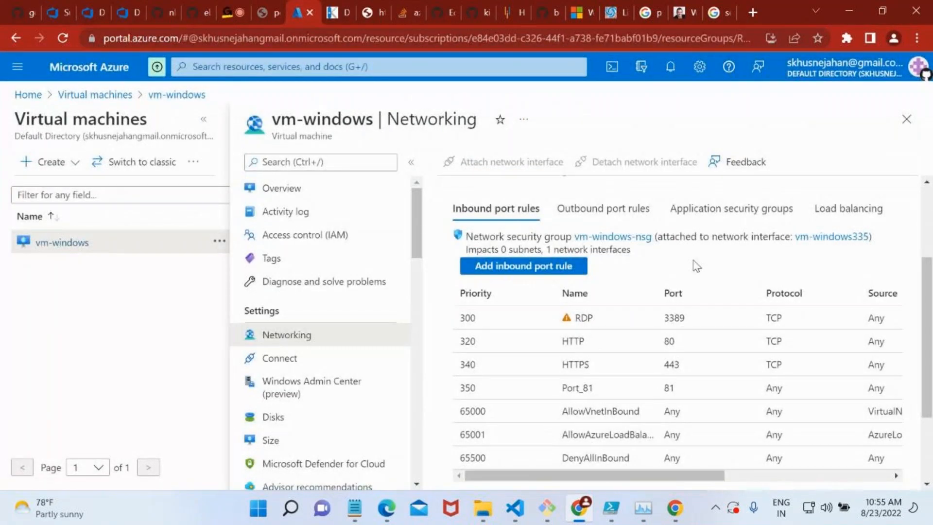
pyautogui.click(278, 192)
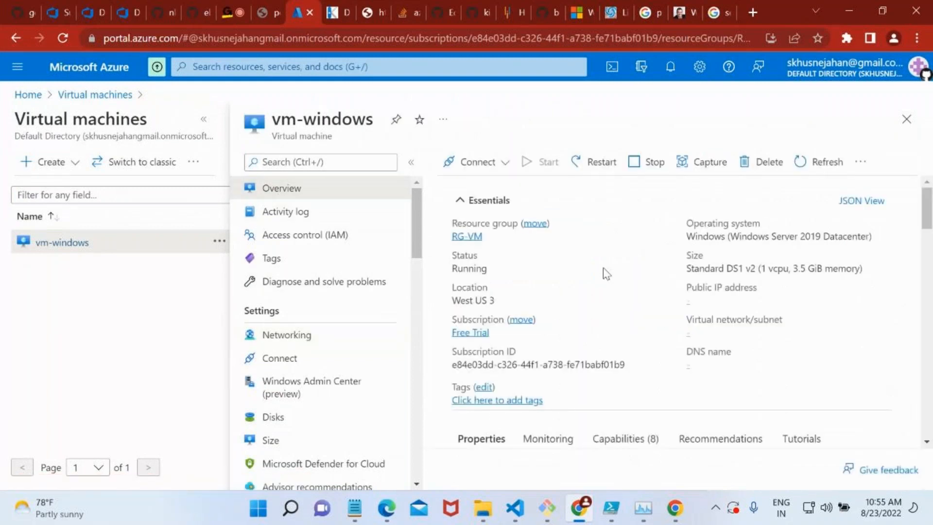
pyautogui.click(603, 162)
pyautogui.click(478, 243)
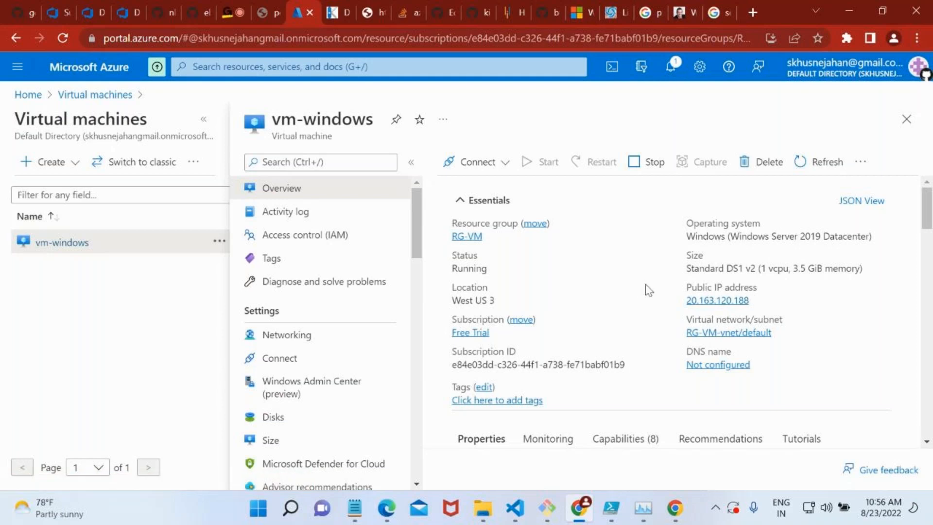
# Examine the assignment configuration and overview of the public IP address vm-windows-ip.
pyautogui.click(712, 300)
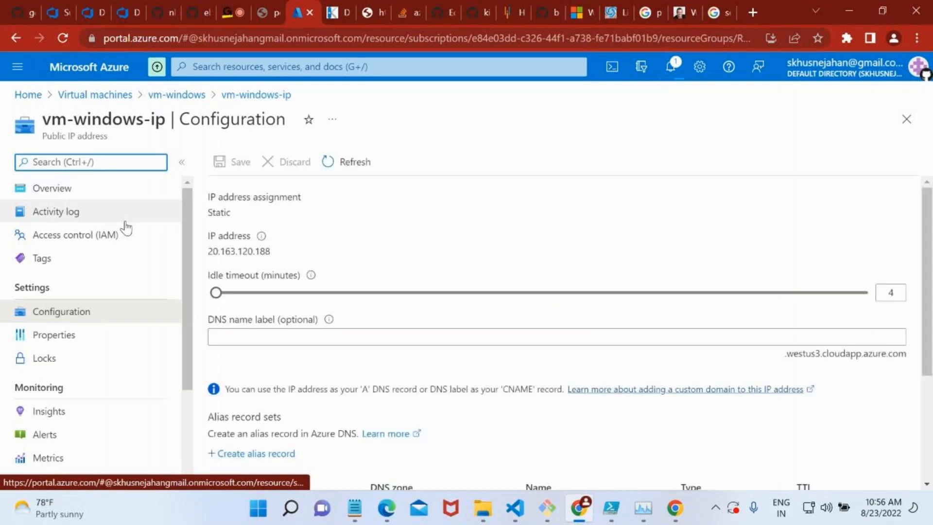
pyautogui.moveTo(227, 212); pyautogui.dragTo(205, 216)
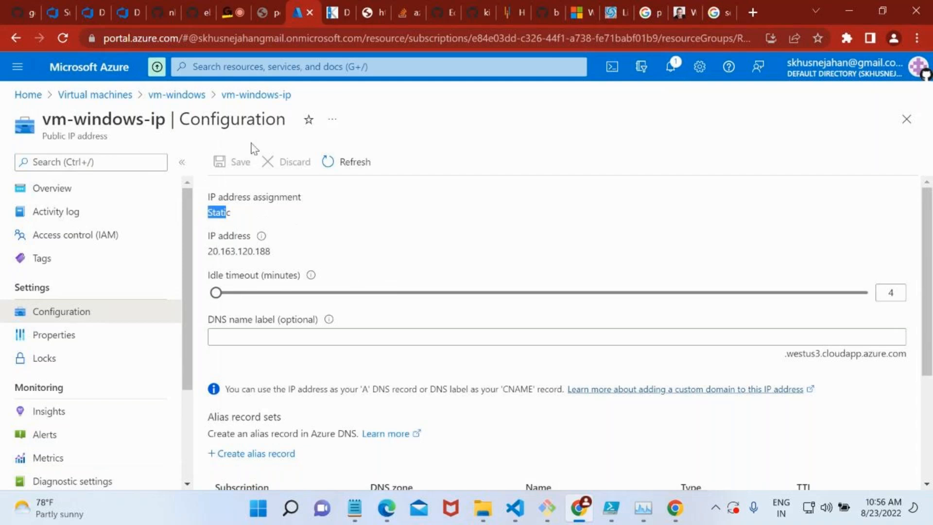
pyautogui.click(255, 95)
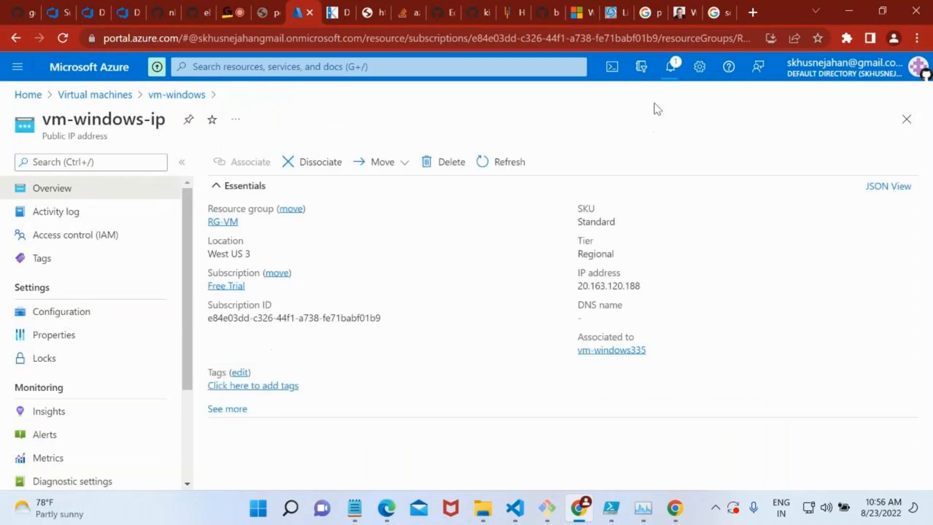
# Check the portal notifications for the restart progress of vm-windows and return to the machine's overview.
pyautogui.click(669, 77)
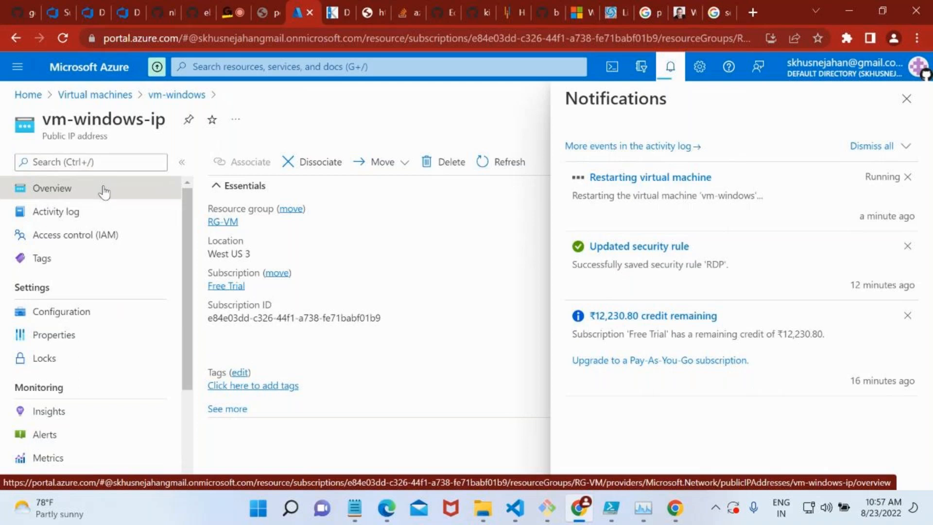
pyautogui.click(120, 311)
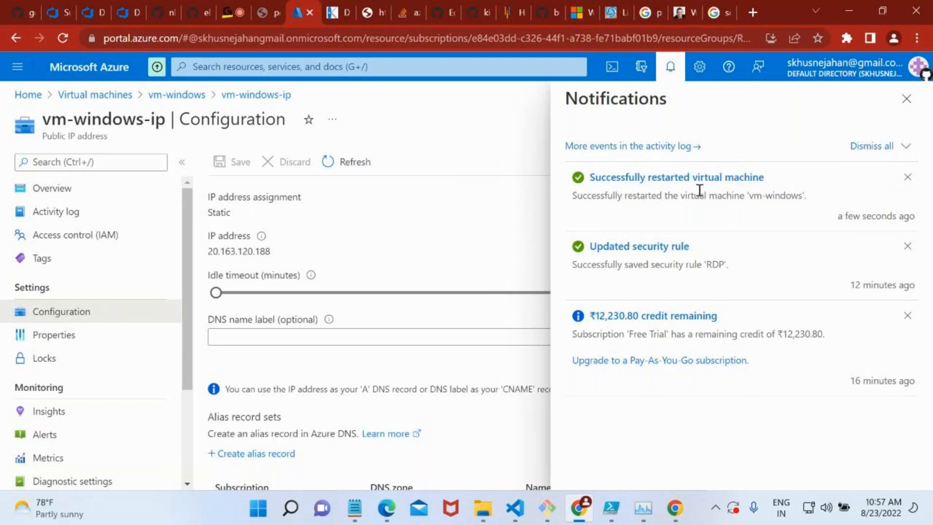
pyautogui.click(87, 188)
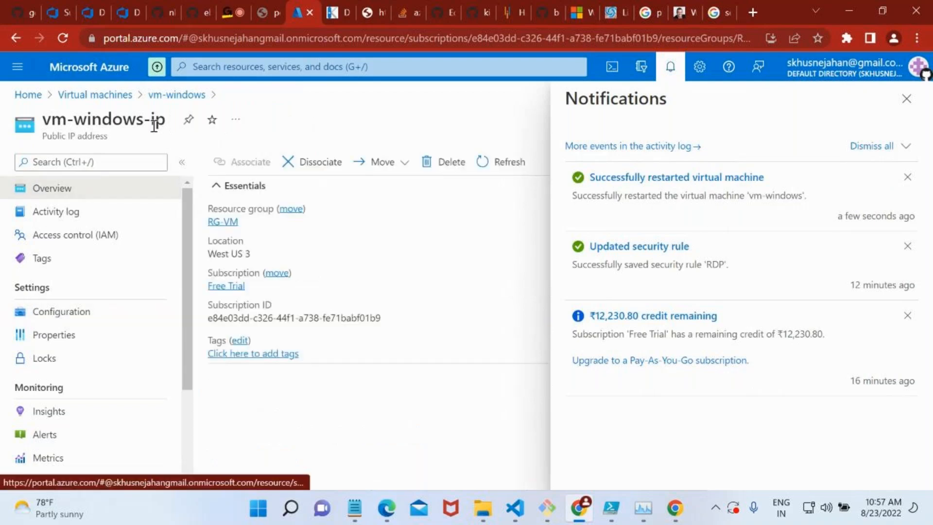
pyautogui.click(119, 103)
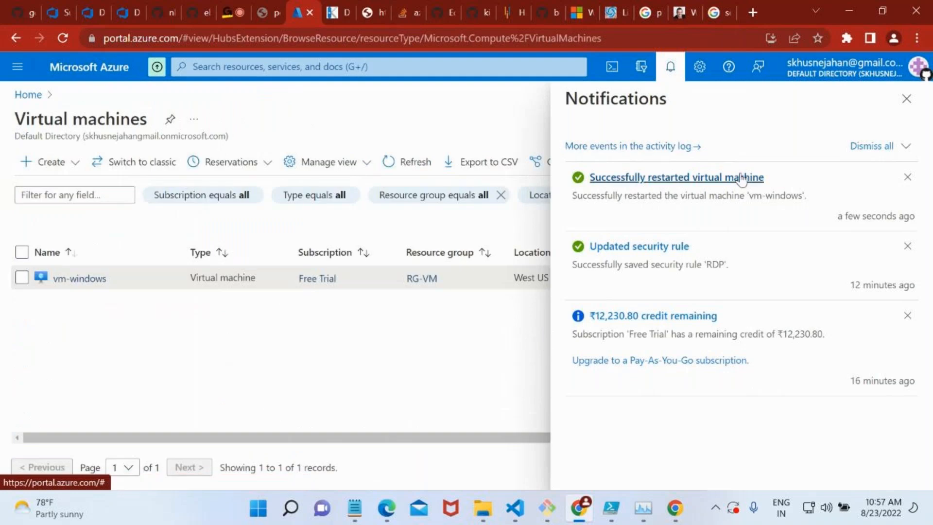
pyautogui.click(916, 110)
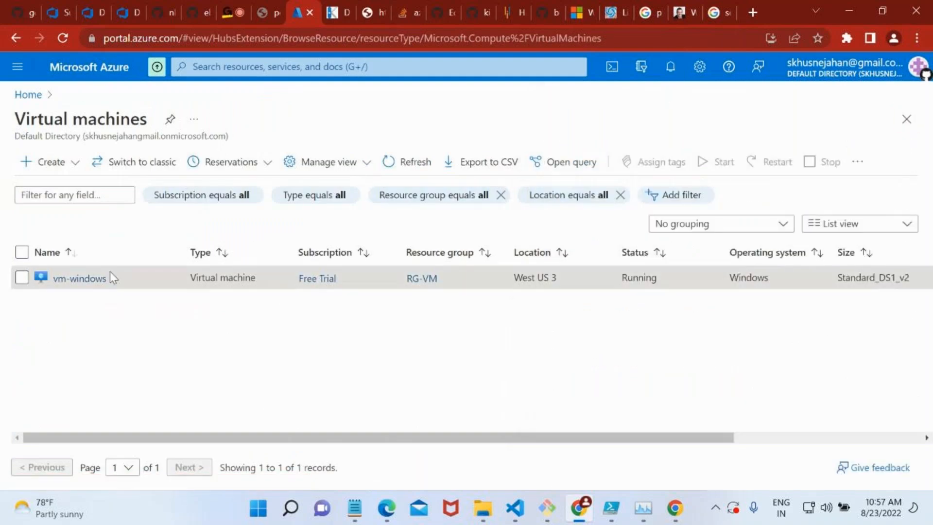
pyautogui.click(96, 277)
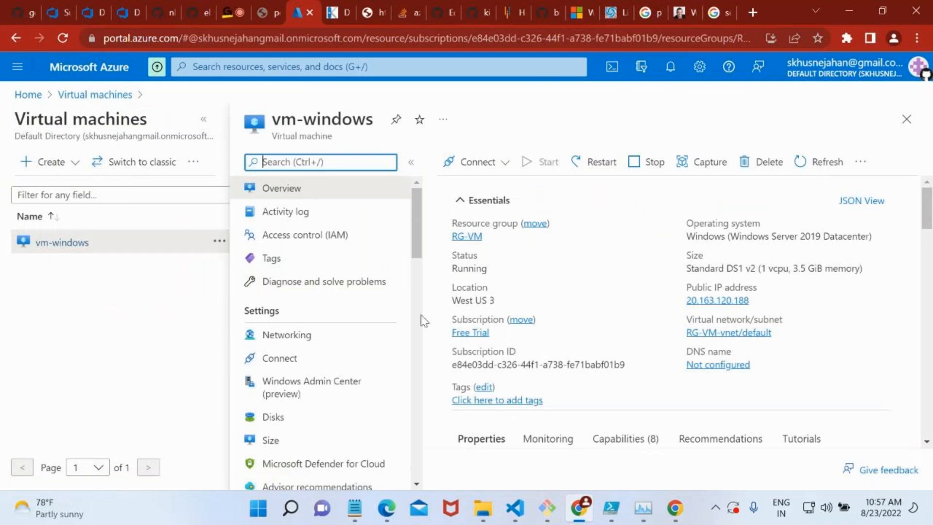
# Launch the vm-windows RDP file from Downloads, enter the account password and connect to 20.163.120.188.
pyautogui.press('super+e')
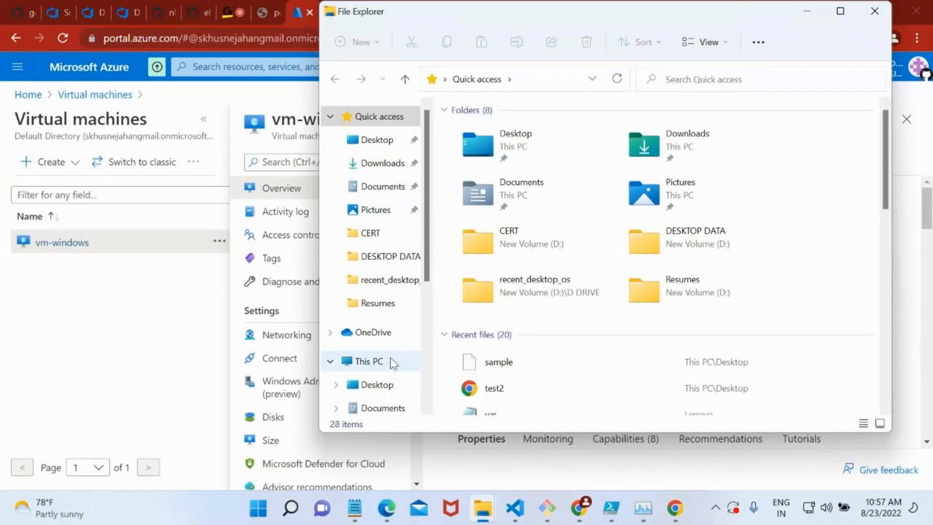
pyautogui.click(382, 165)
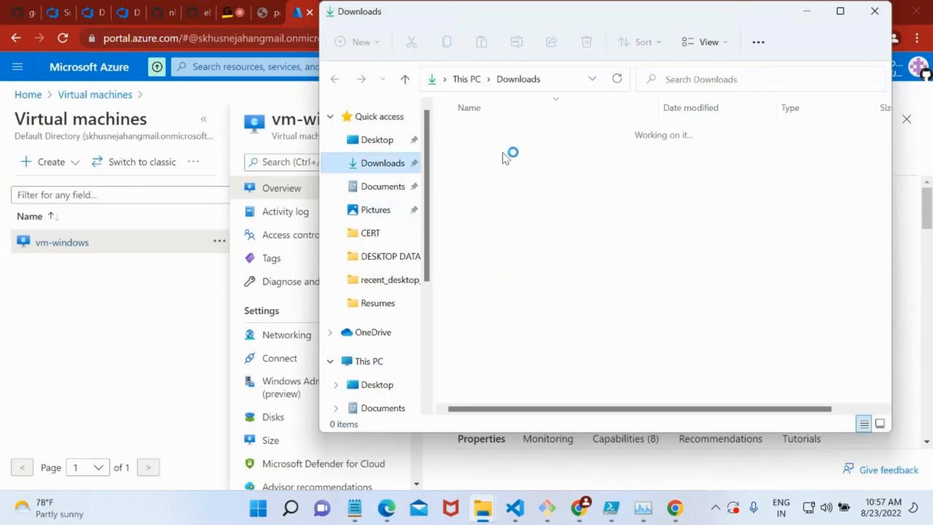
pyautogui.click(506, 152)
pyautogui.doubleClick(505, 156)
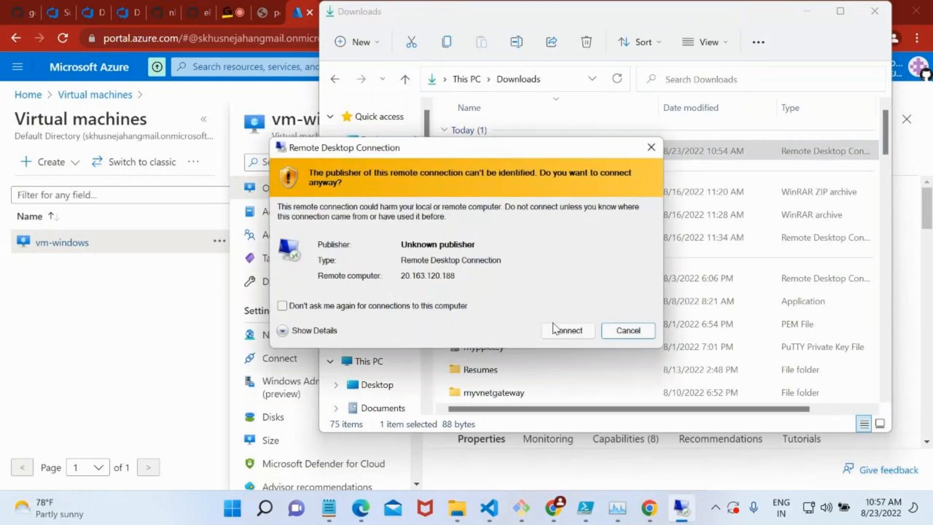
pyautogui.click(554, 330)
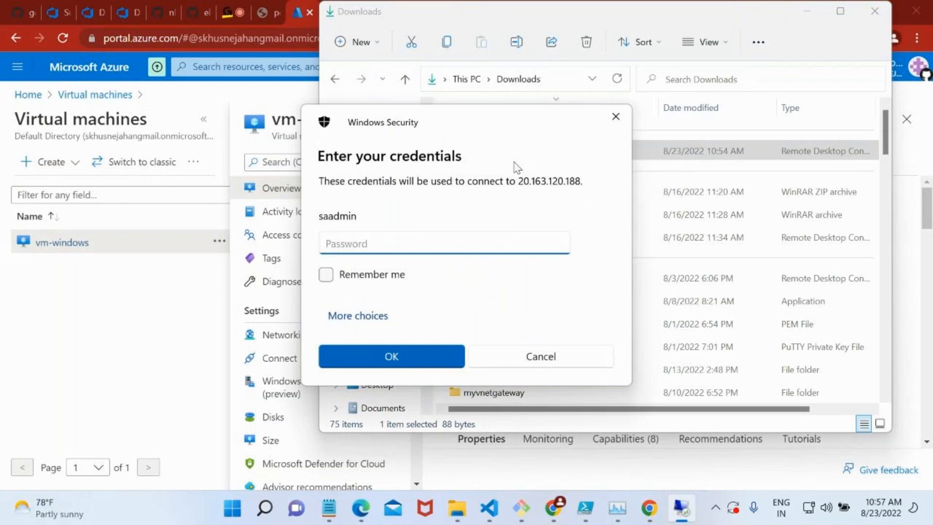
pyautogui.write('***********')
pyautogui.press('Return')
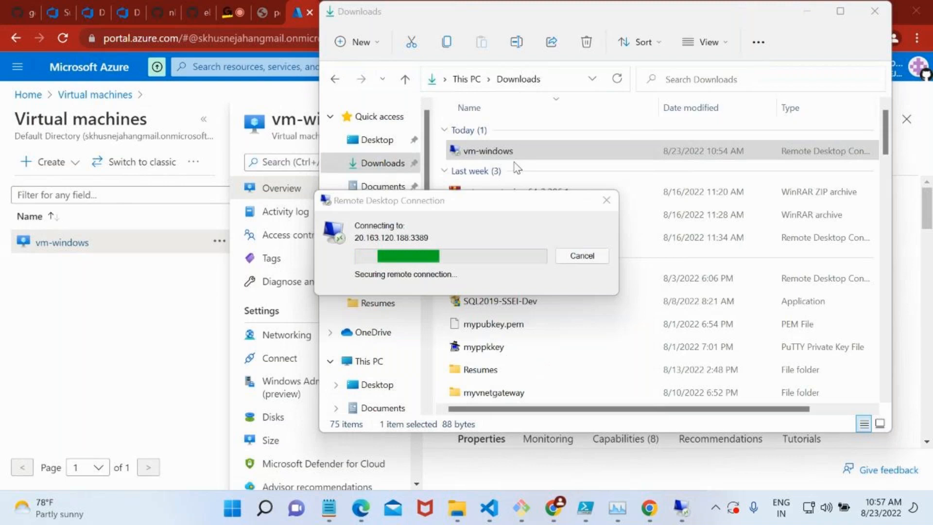
pyautogui.click(527, 379)
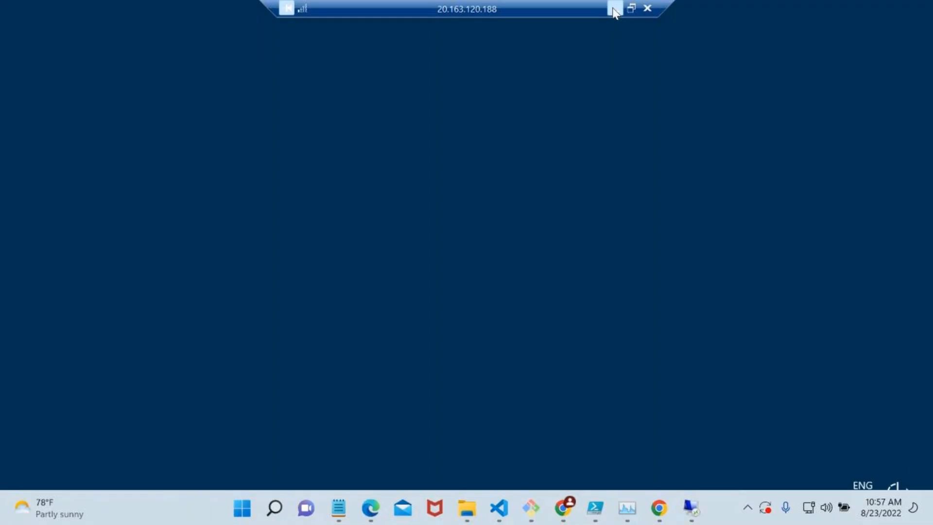
# Minimize the remote session, review the vm-windows activity log for the last week and return to the machine's overview.
pyautogui.click(614, 8)
pyautogui.click(139, 325)
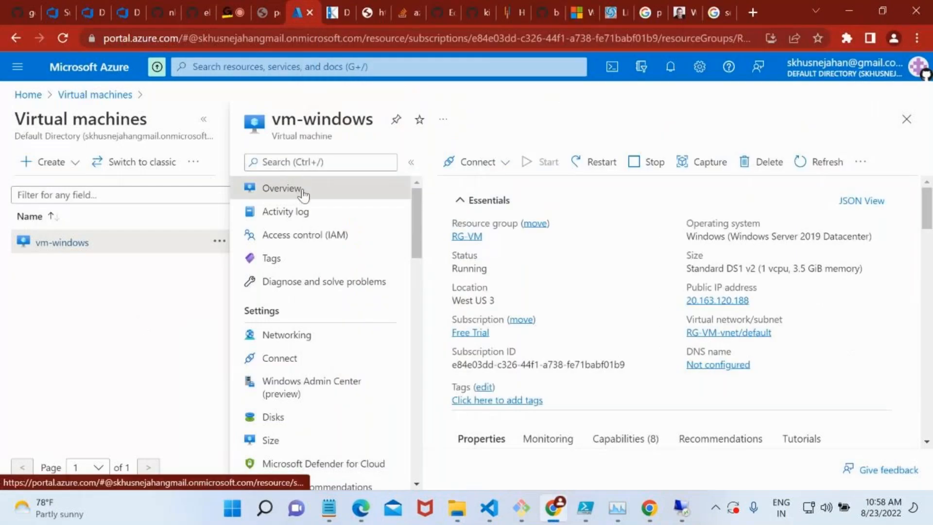
pyautogui.click(305, 215)
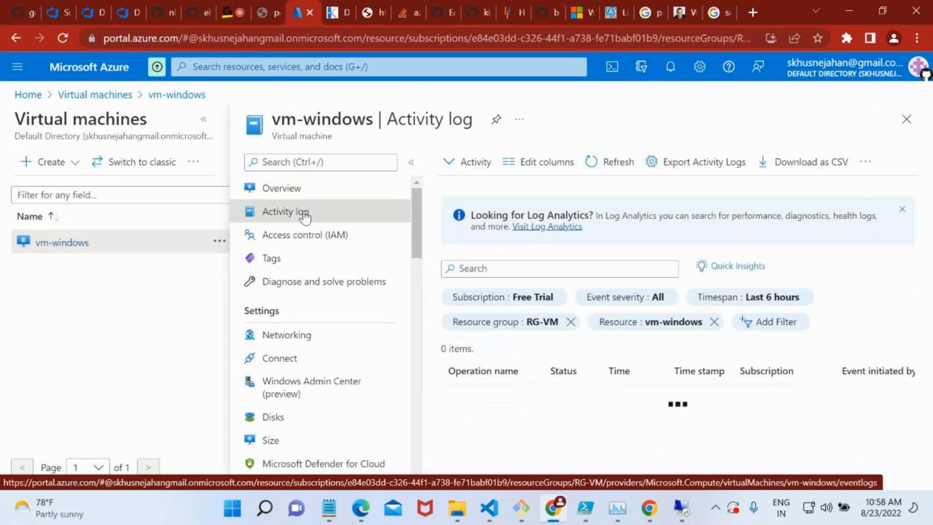
pyautogui.moveTo(599, 413); pyautogui.dragTo(466, 412)
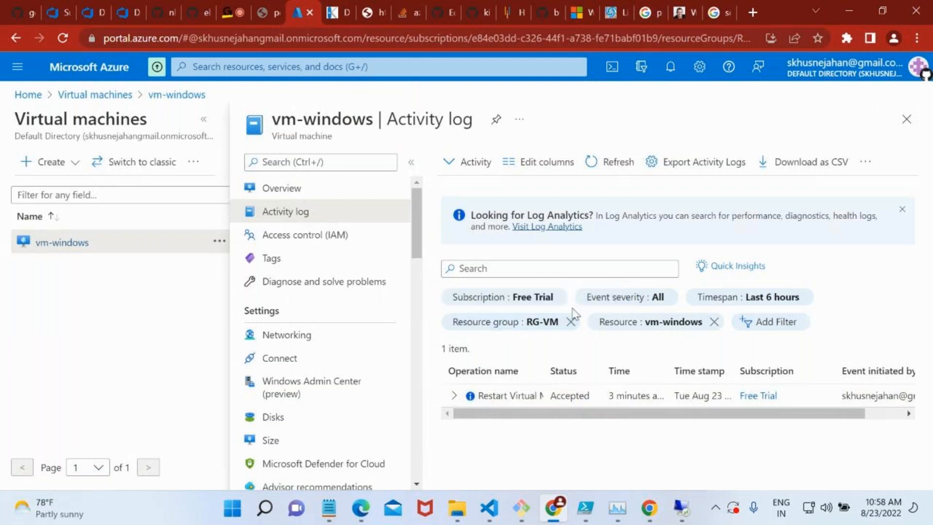
pyautogui.click(747, 298)
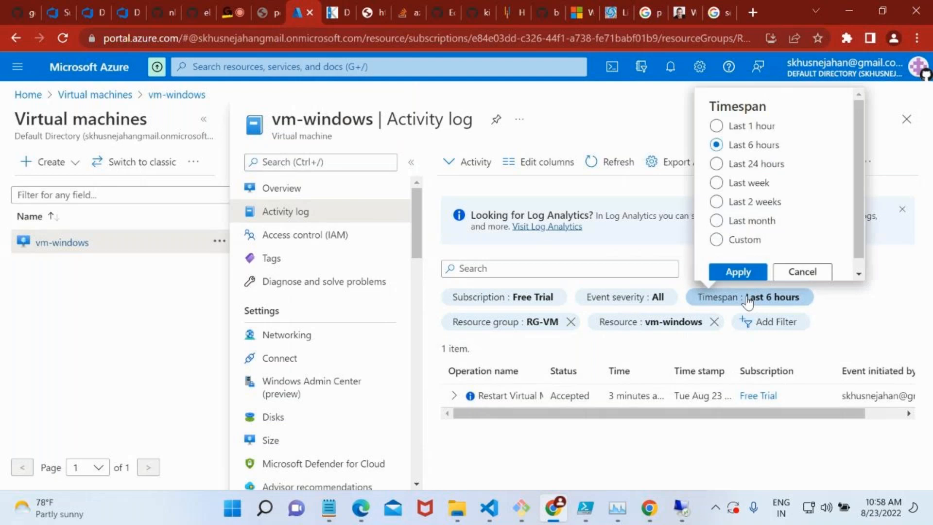
pyautogui.click(716, 182)
pyautogui.click(729, 272)
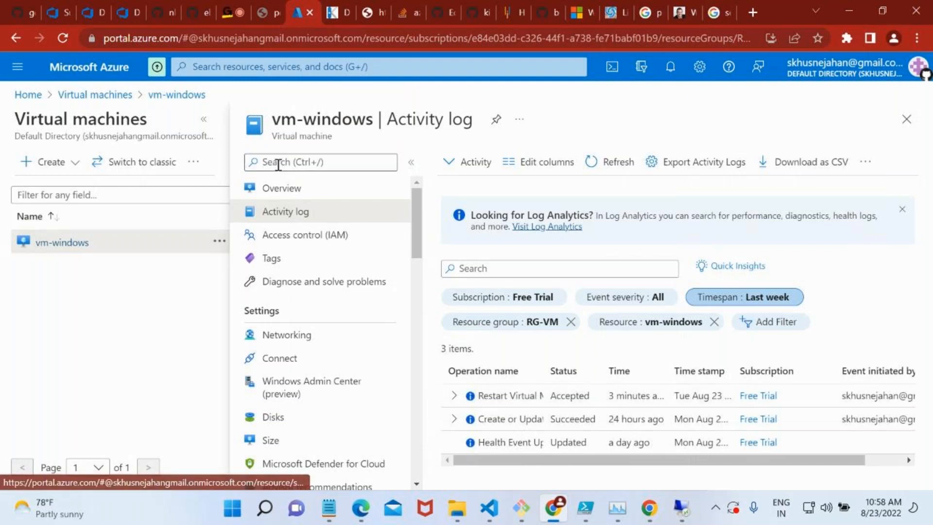
pyautogui.click(285, 189)
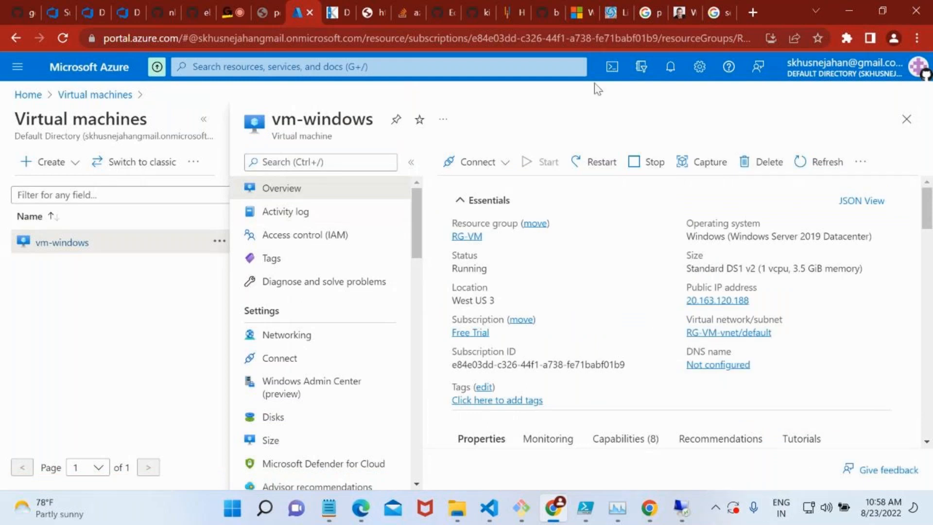
# Return to Azure DevOps and recheck the target status of the DEV deployment group.
pyautogui.moveTo(690, 508)
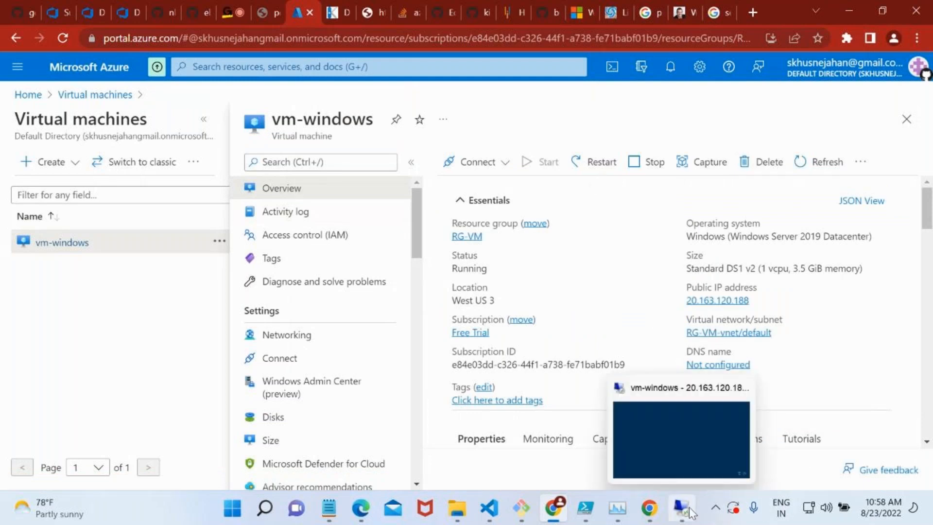
pyautogui.click(130, 7)
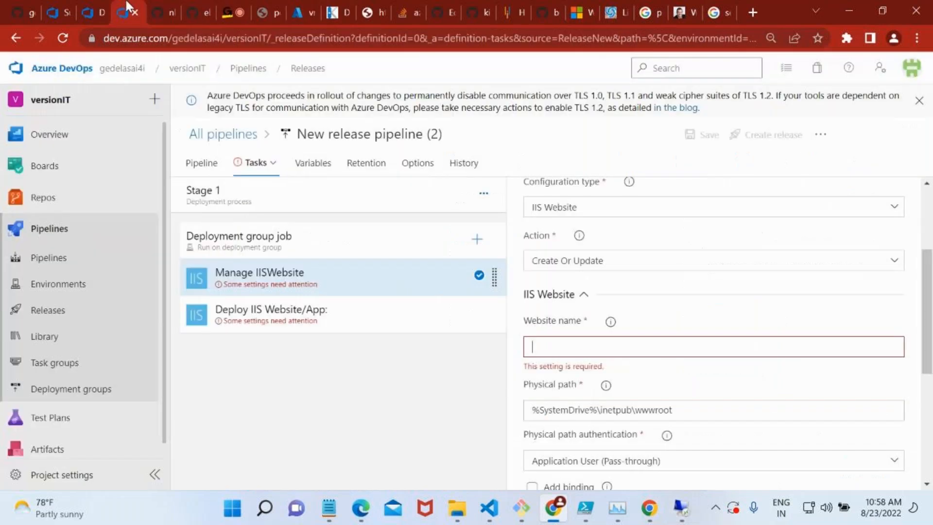
pyautogui.click(88, 3)
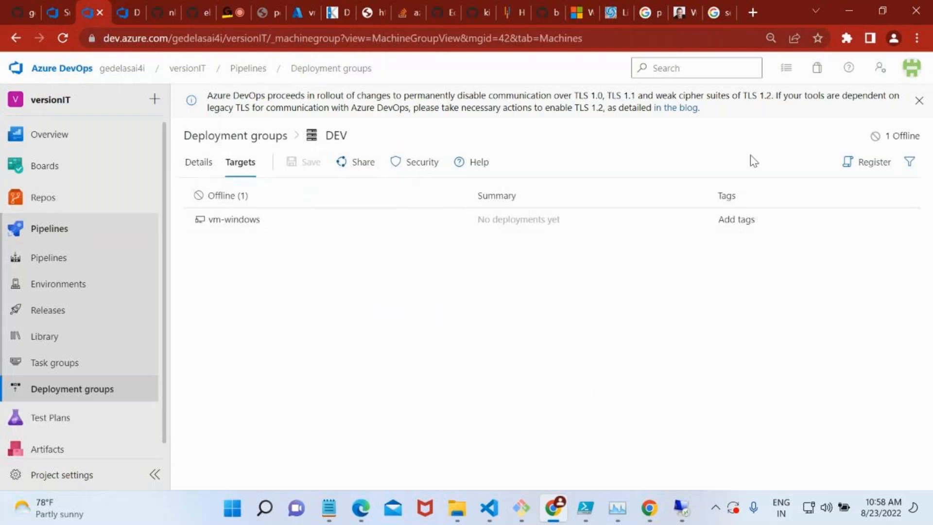
pyautogui.click(60, 372)
pyautogui.click(80, 395)
# Switch to the vm-windows remote session and open the Services console on the server.
pyautogui.click(681, 508)
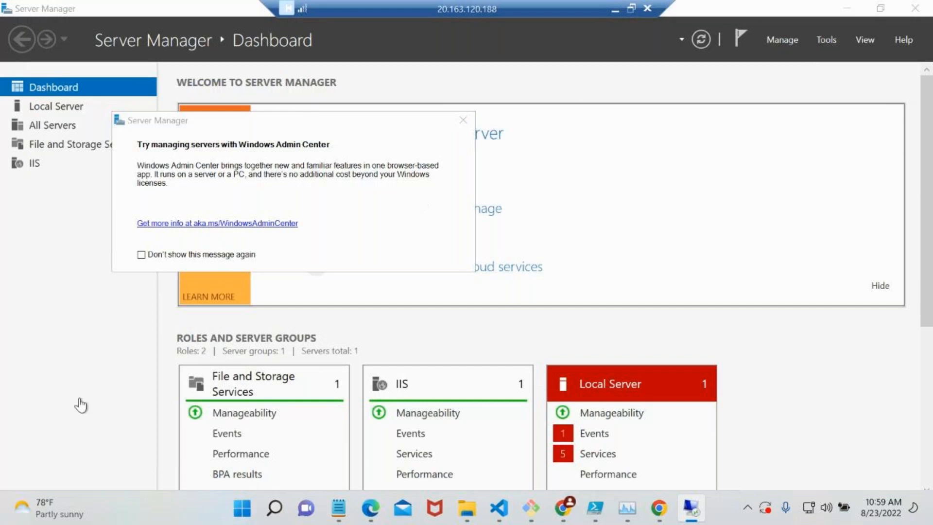
pyautogui.click(21, 329)
pyautogui.press('super')
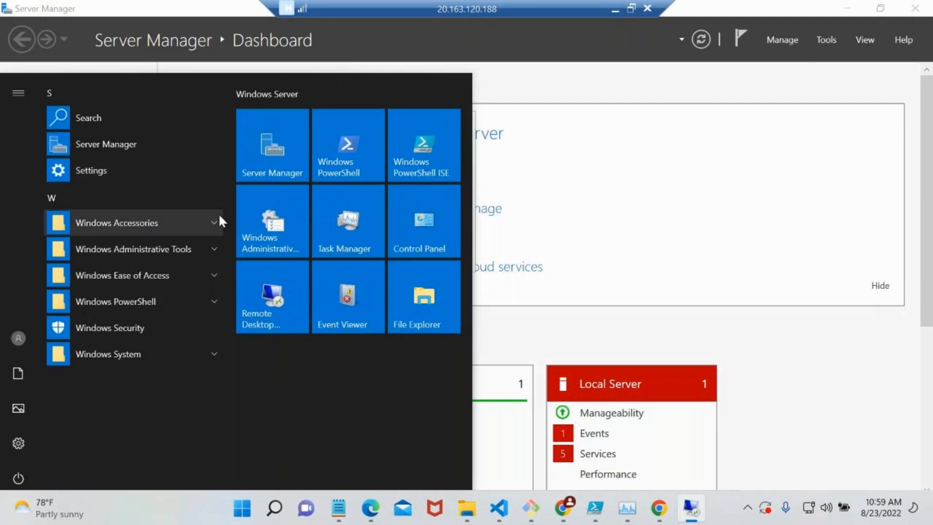
pyautogui.write('ser')
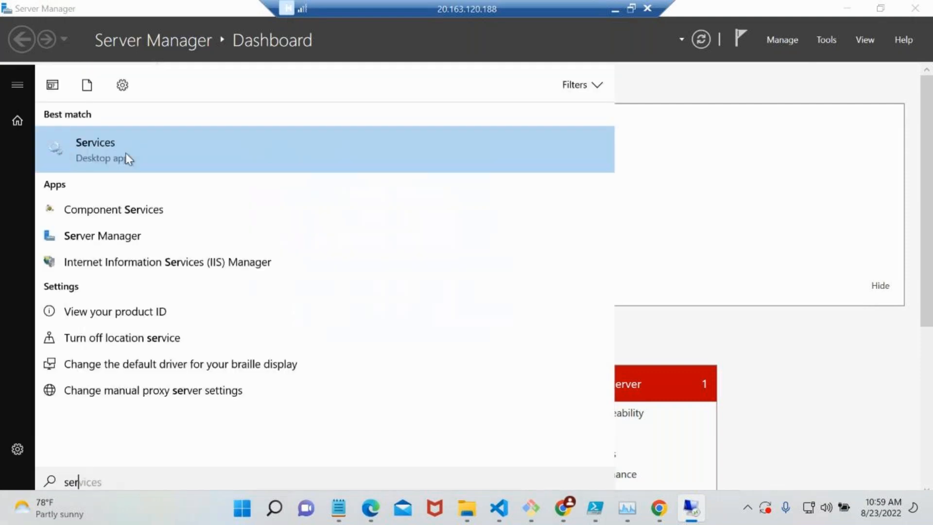
pyautogui.click(125, 153)
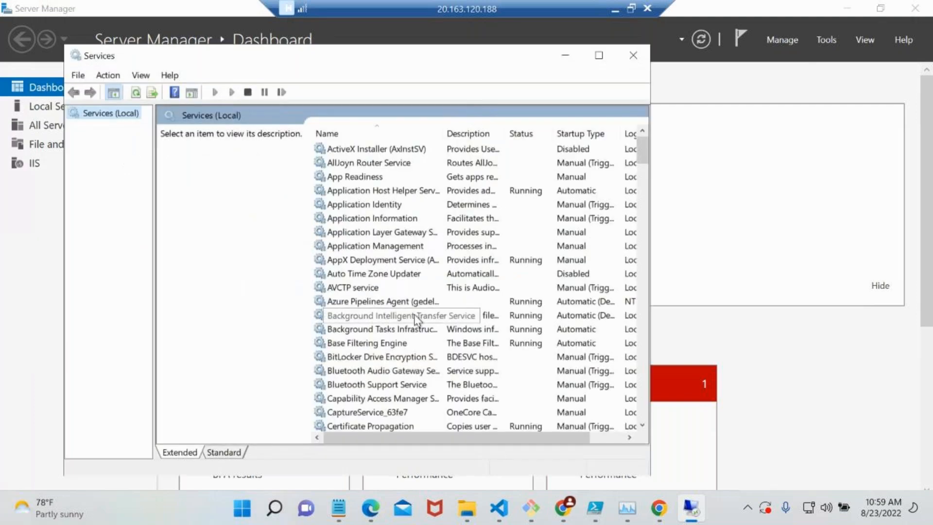
# Widen the Services window, inspect the properties of the Azure Pipelines Agent service and close them without changes.
pyautogui.scroll(-1, 415, 319)
pyautogui.scroll(-1, 416, 320)
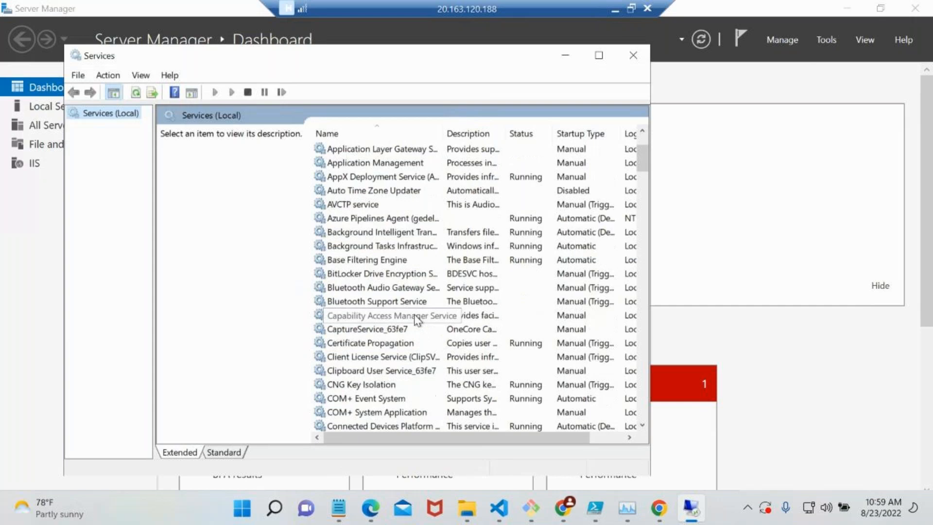
pyautogui.scroll(2, 416, 320)
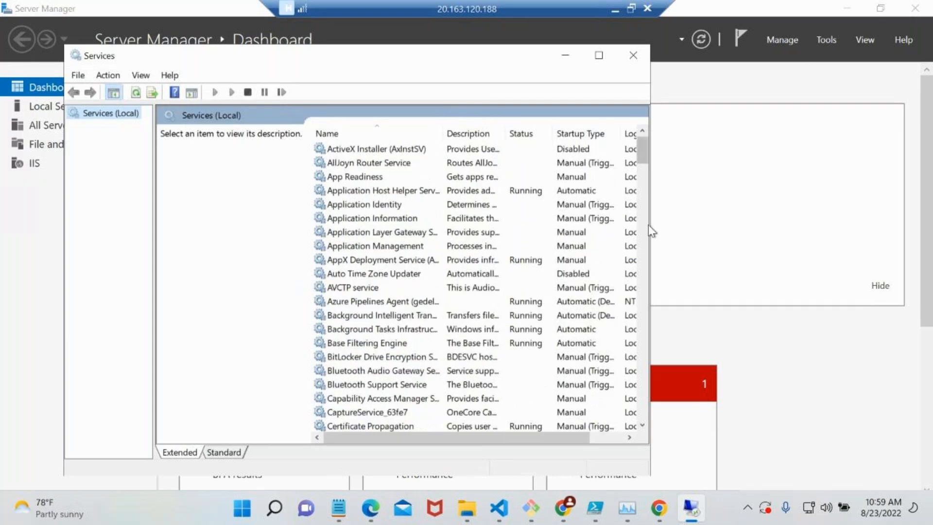
pyautogui.moveTo(650, 226); pyautogui.dragTo(793, 244)
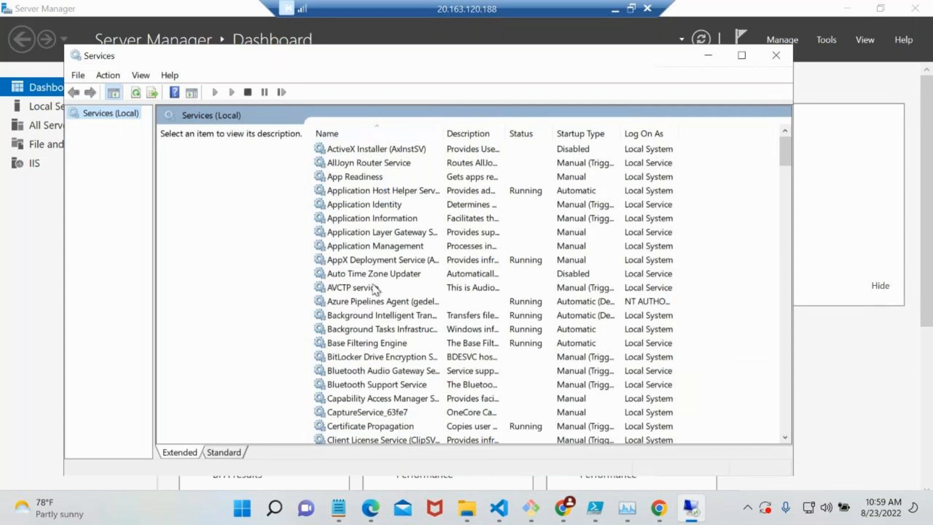
pyautogui.click(382, 303)
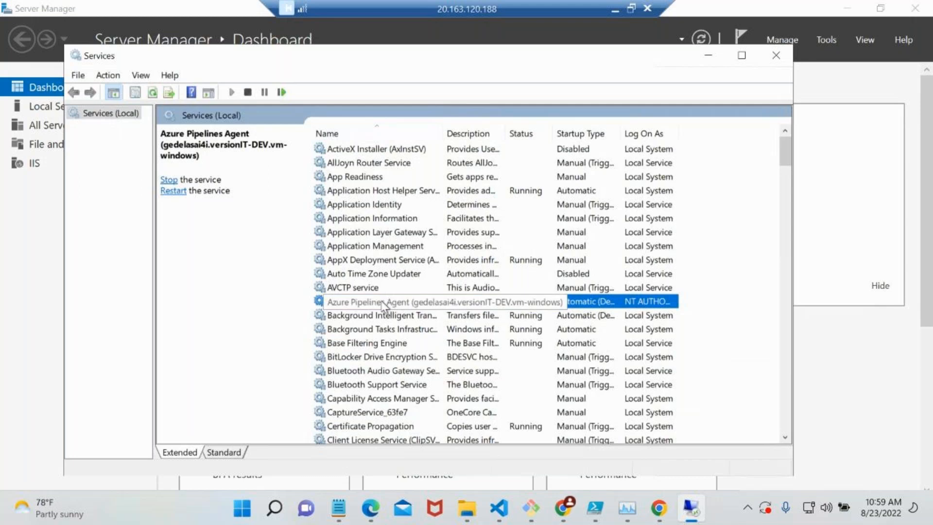
pyautogui.doubleClick(351, 304)
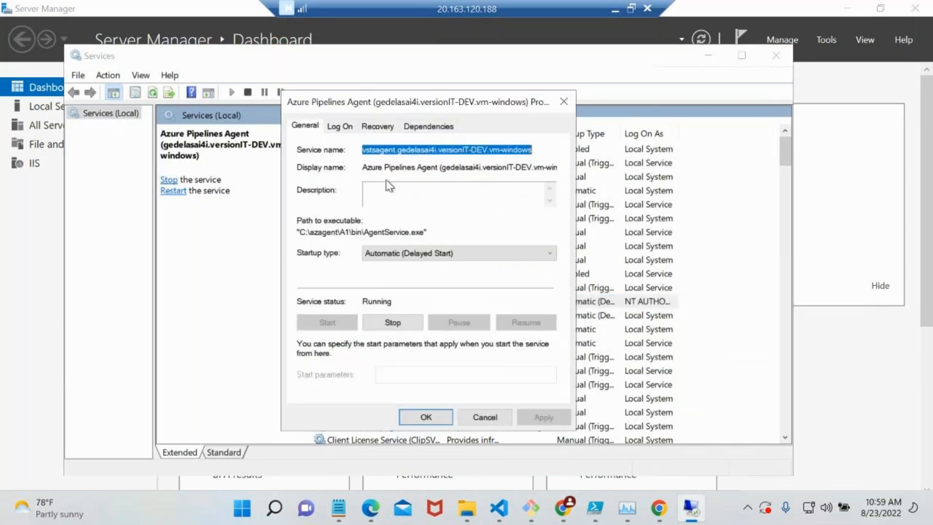
pyautogui.click(479, 418)
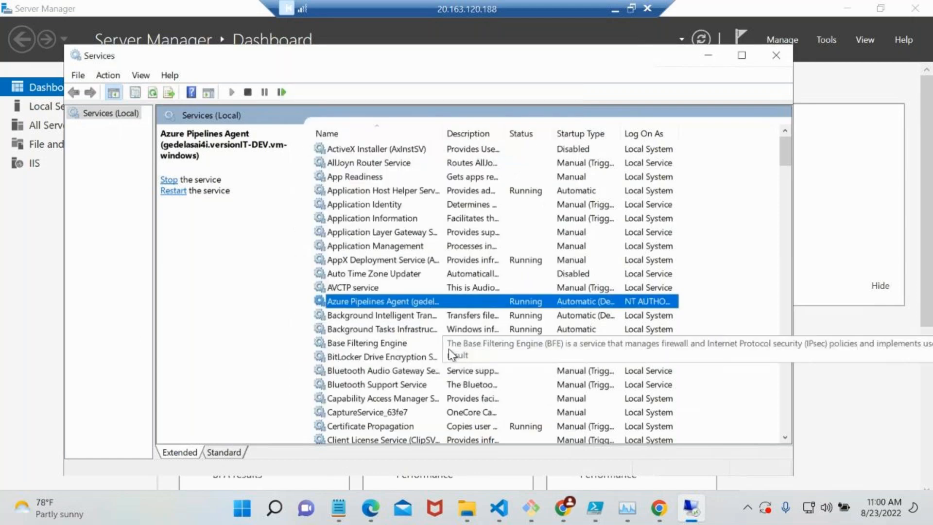
# Look through the services list, cycling through the services whose names begin with A.
pyautogui.scroll(-1, 449, 355)
pyautogui.scroll(-15, 409, 400)
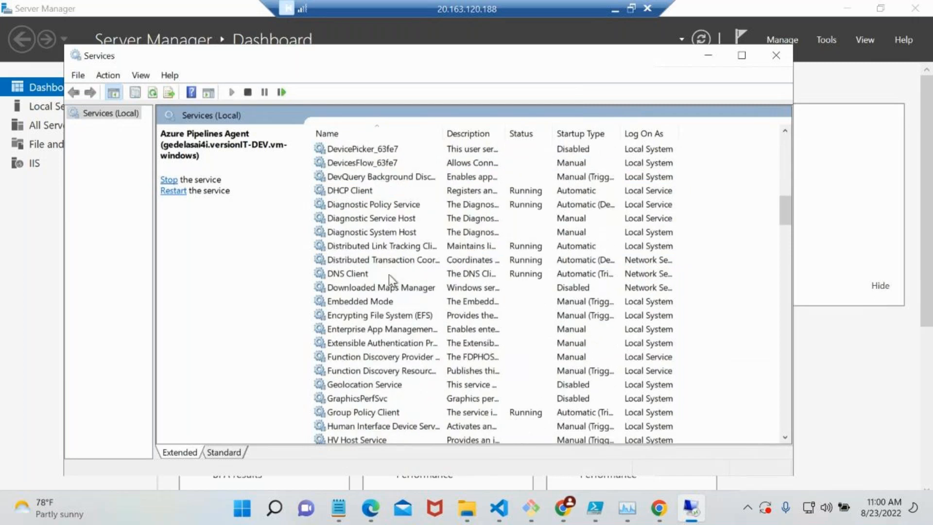
pyautogui.click(401, 375)
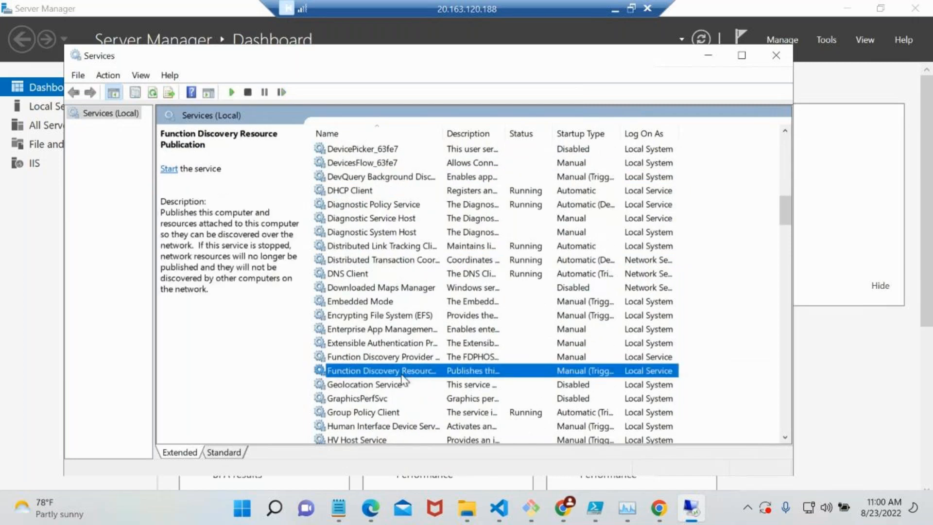
pyautogui.press('a')
pyautogui.press('a')
pyautogui.press('a')
pyautogui.press('a')
pyautogui.press('a')
pyautogui.press('a')
pyautogui.press('a')
pyautogui.press('a')
pyautogui.press('a')
pyautogui.press('a')
pyautogui.press('a')
pyautogui.press('a')
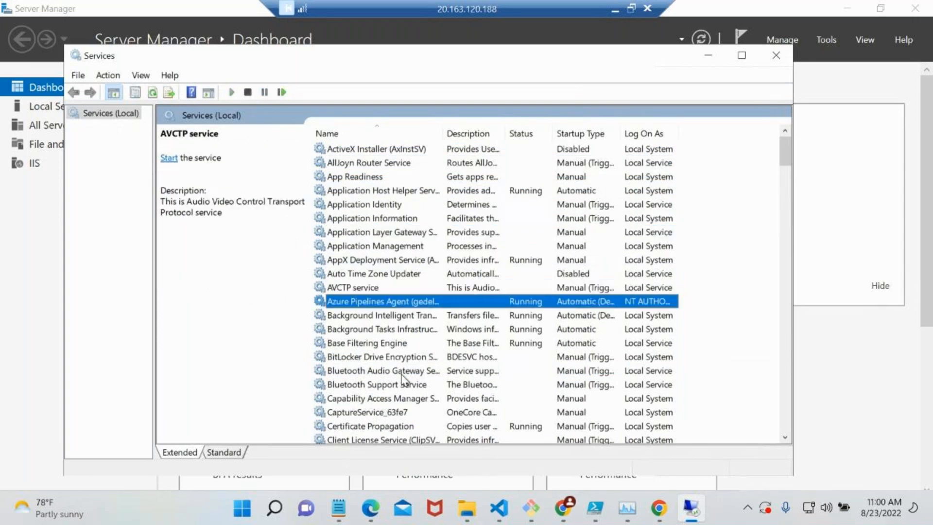
pyautogui.press('a')
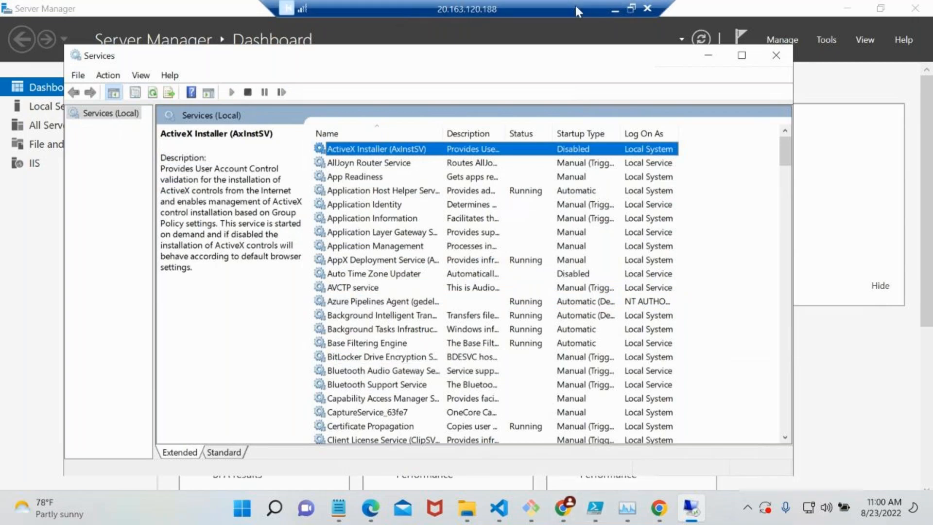
# Recheck the DEV deployment group's target status in Azure DevOps, return to the remote session and close Services.
pyautogui.click(614, 9)
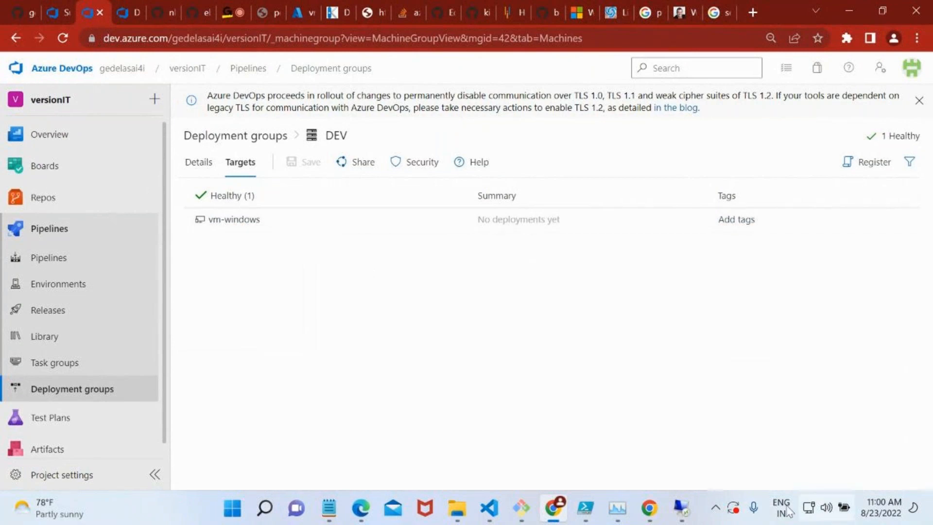
pyautogui.click(689, 505)
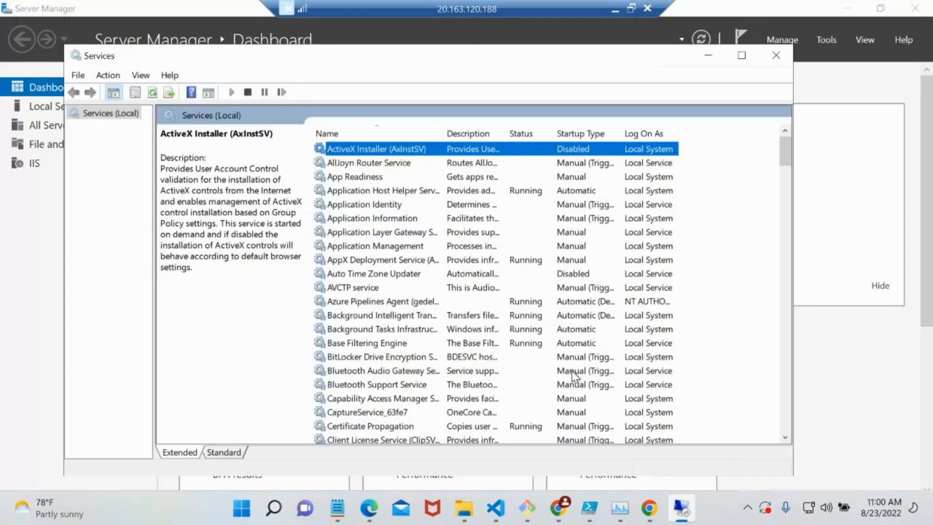
pyautogui.click(776, 55)
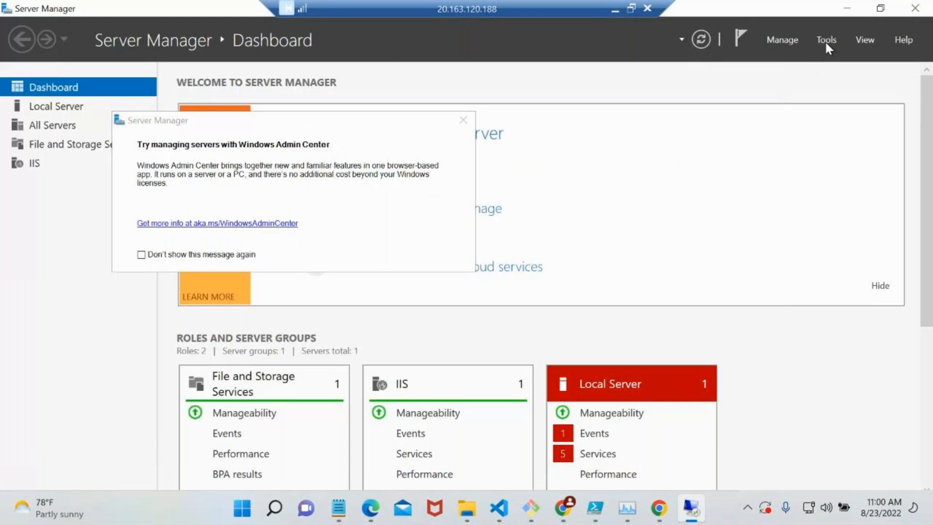
# Open IIS Manager on the server, expand the vm-windows Sites node and select the demo website.
pyautogui.click(826, 40)
pyautogui.click(795, 139)
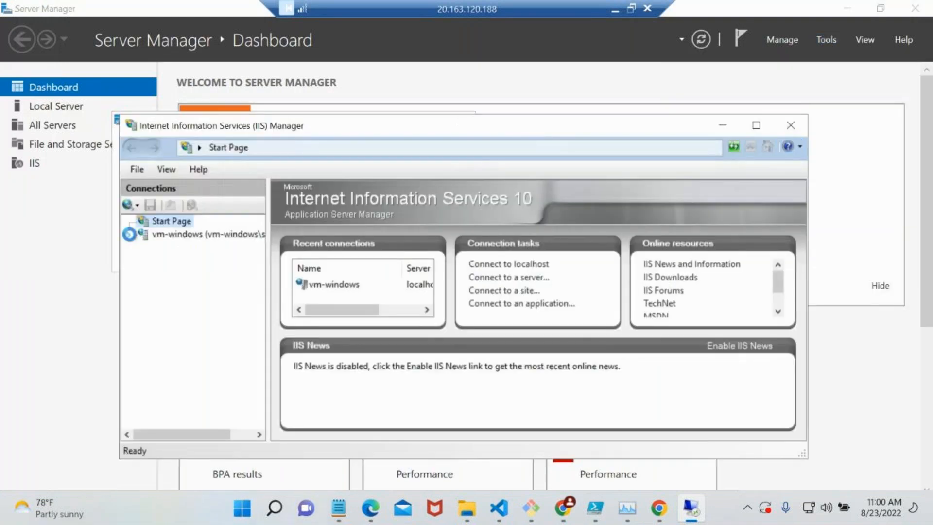
pyautogui.click(129, 234)
pyautogui.click(143, 261)
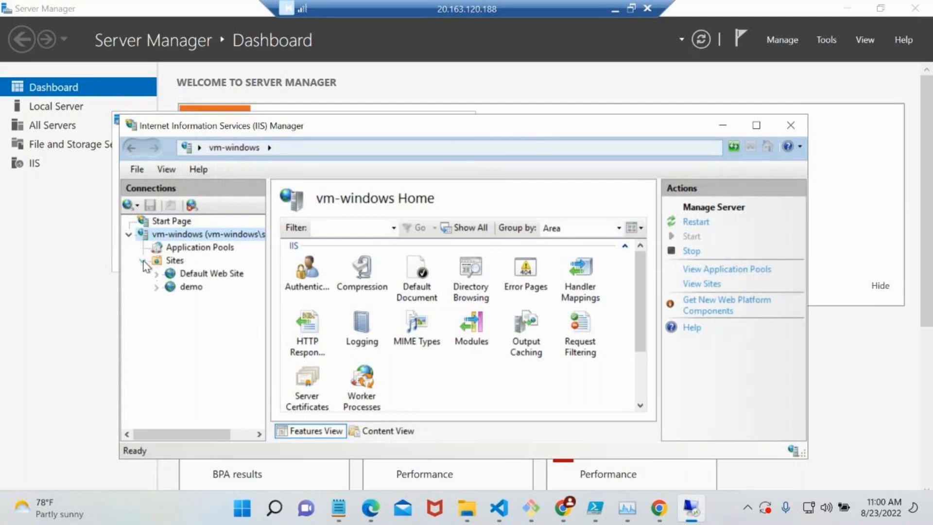
pyautogui.click(191, 288)
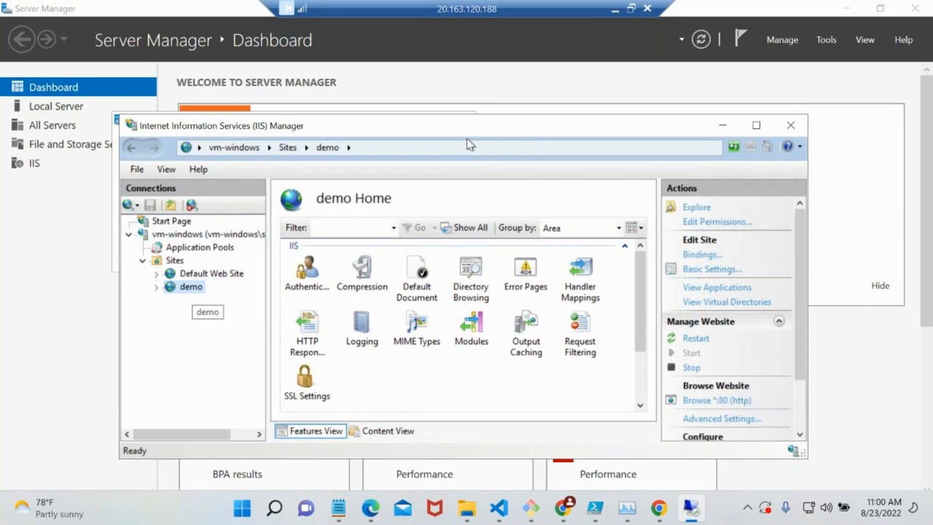
# Return to the New release pipeline (2) tasks in Azure DevOps and set the Manage IISWebsite website name to demo.
pyautogui.click(614, 8)
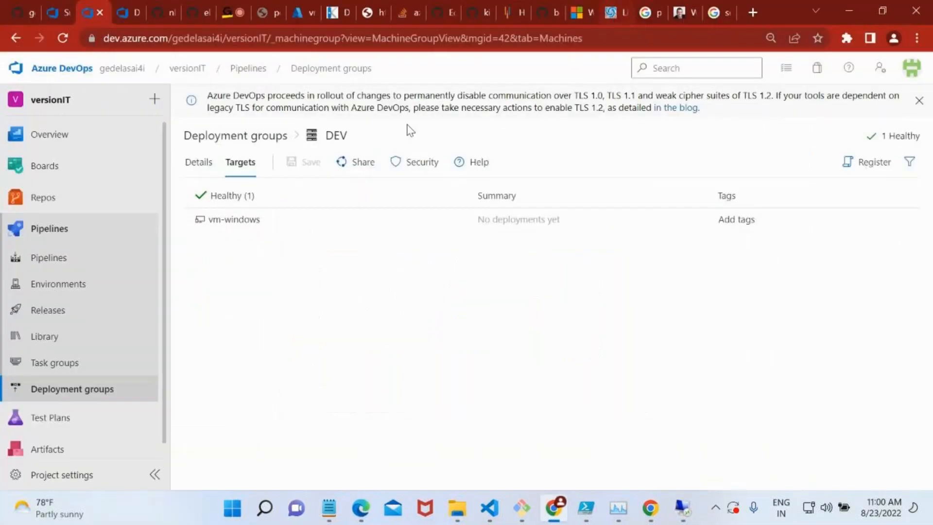
pyautogui.click(120, 13)
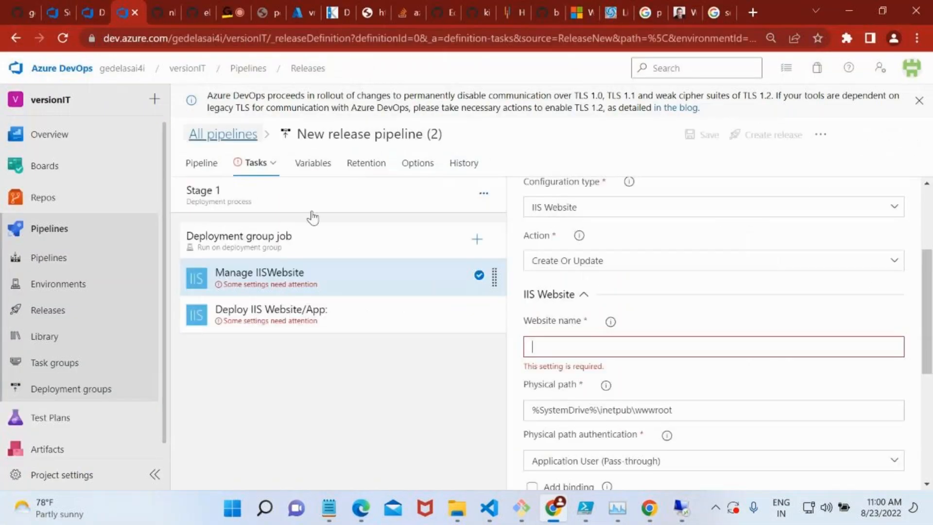
pyautogui.click(579, 345)
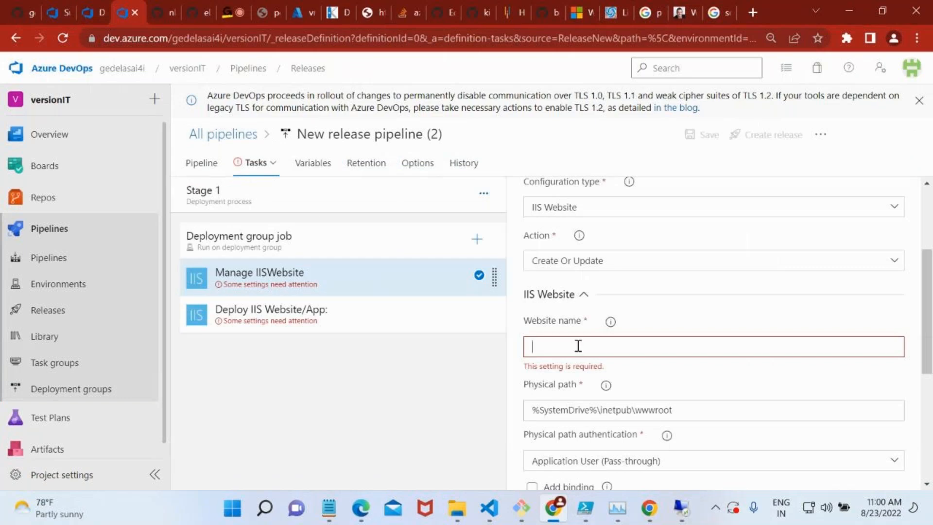
pyautogui.write('demo')
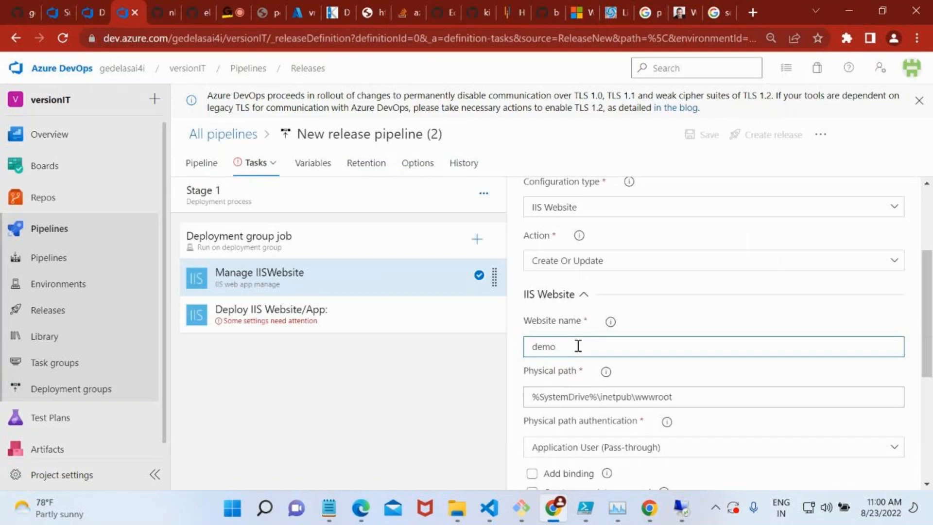
# Review the physical path of the Manage IISWebsite task and choose Application User (Pass-through) as its physical path authentication.
pyautogui.scroll(-1, 579, 345)
pyautogui.moveTo(684, 371); pyautogui.dragTo(534, 371)
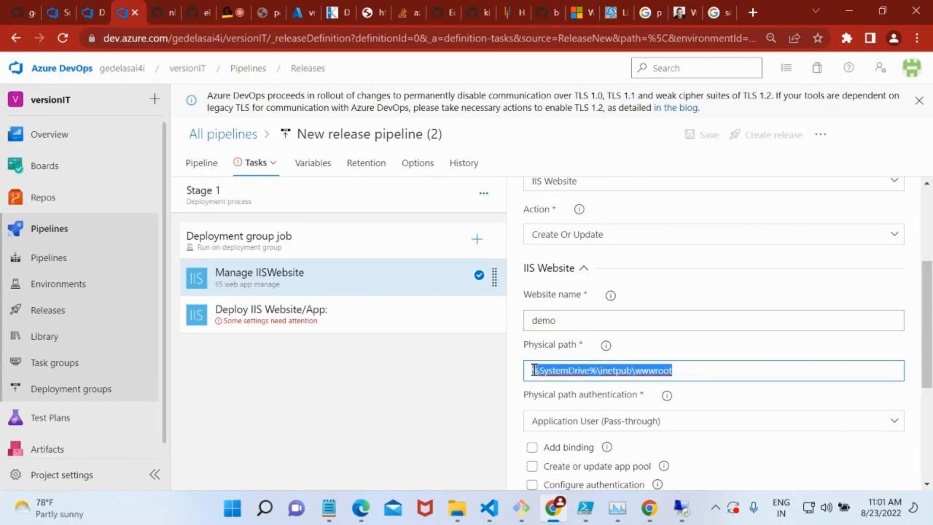
pyautogui.scroll(-3, 666, 390)
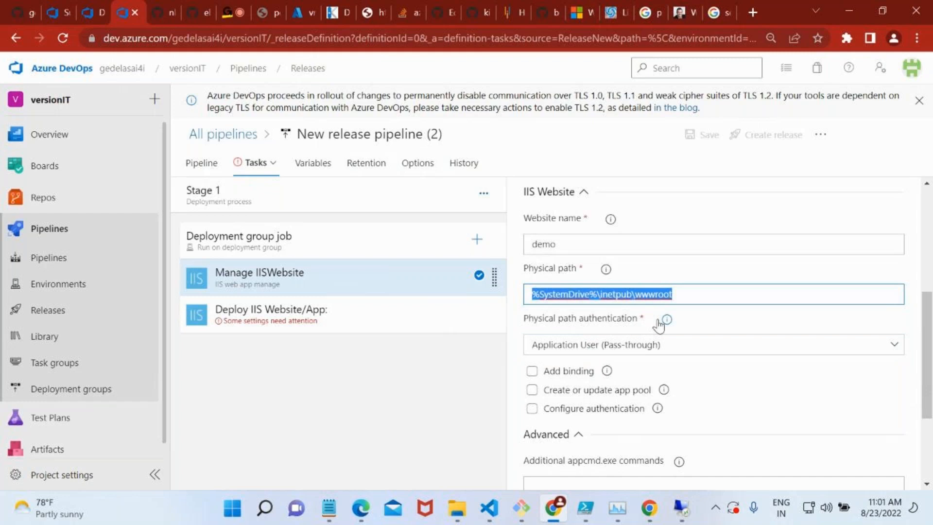
pyautogui.click(669, 346)
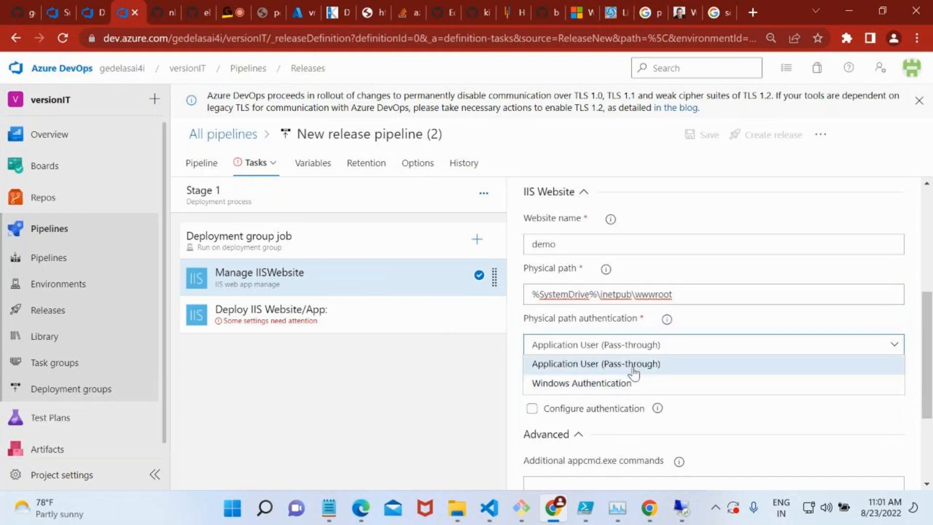
pyautogui.click(592, 372)
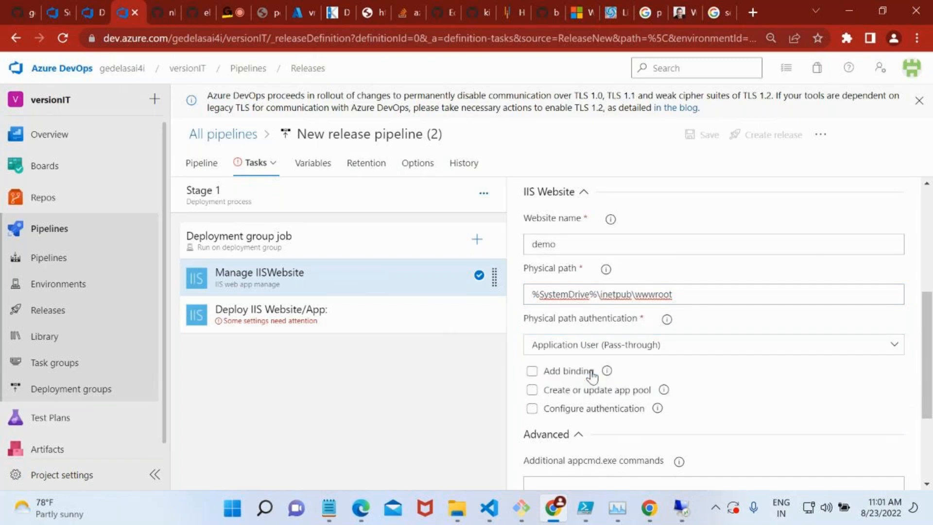
# Enable the Add binding option of the Manage IISWebsite task to inspect its settings and clear it again.
pyautogui.scroll(-3, 675, 388)
pyautogui.scroll(1, 537, 273)
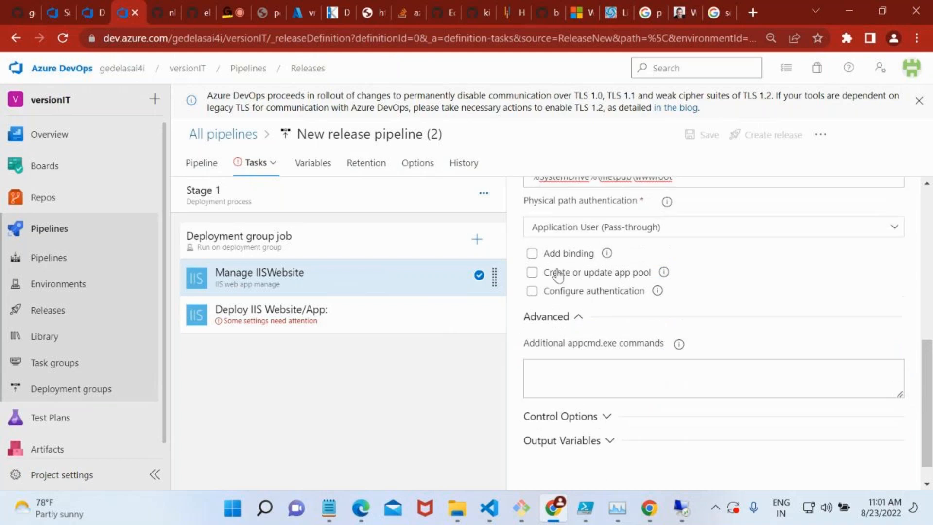
pyautogui.click(531, 254)
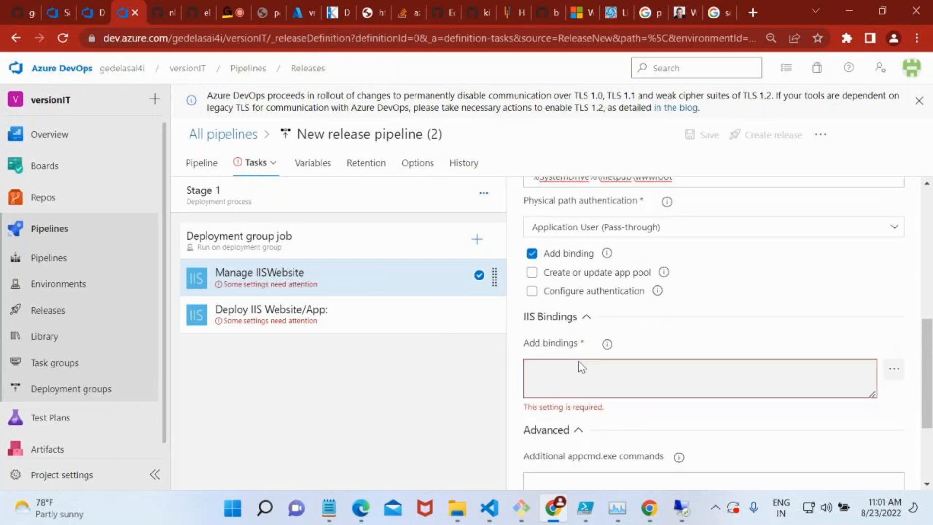
pyautogui.click(532, 256)
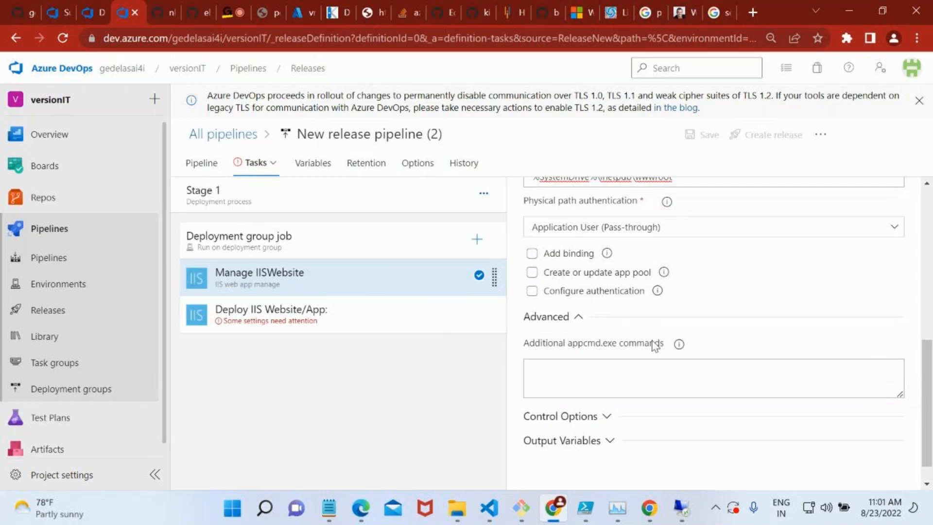
# Set the website name of the Deploy IIS Website/App task to demo and read the help for Virtual Application.
pyautogui.scroll(-1, 654, 345)
pyautogui.click(346, 324)
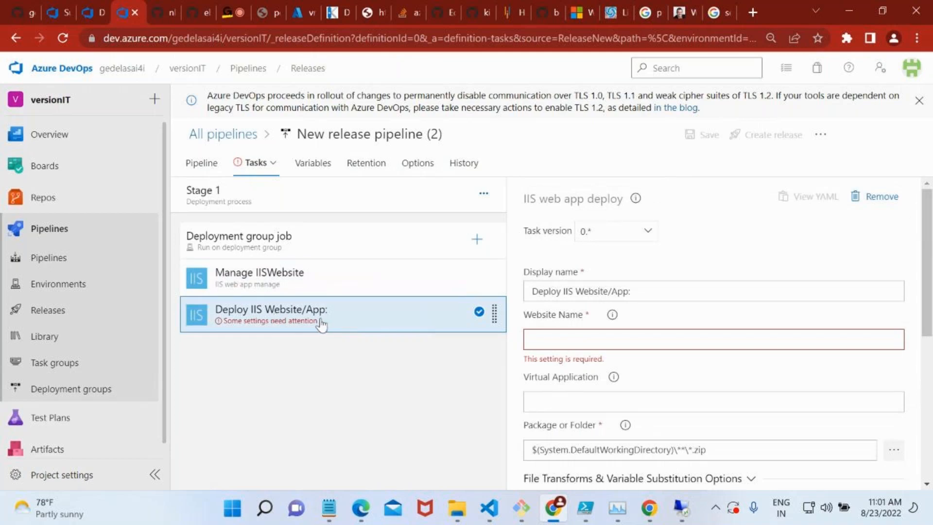
pyautogui.scroll(-3, 590, 298)
pyautogui.click(574, 271)
pyautogui.write('demo')
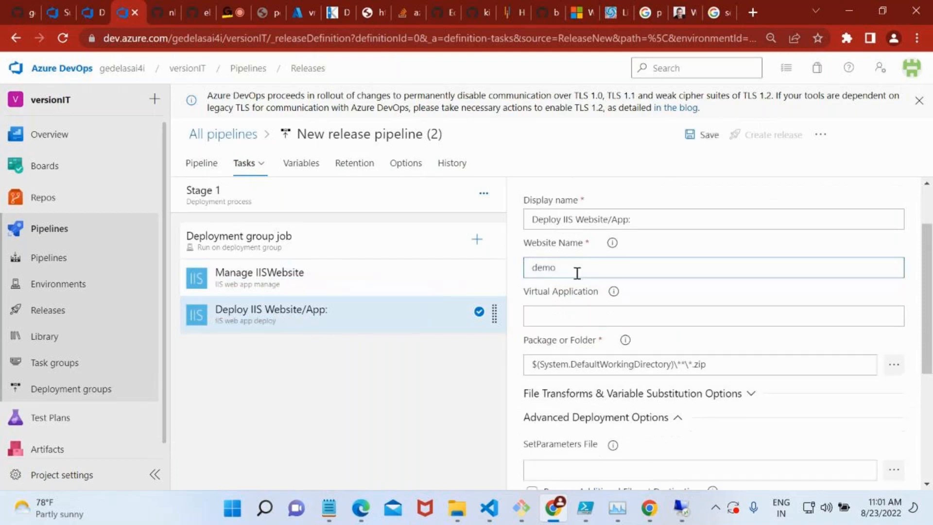
pyautogui.click(606, 314)
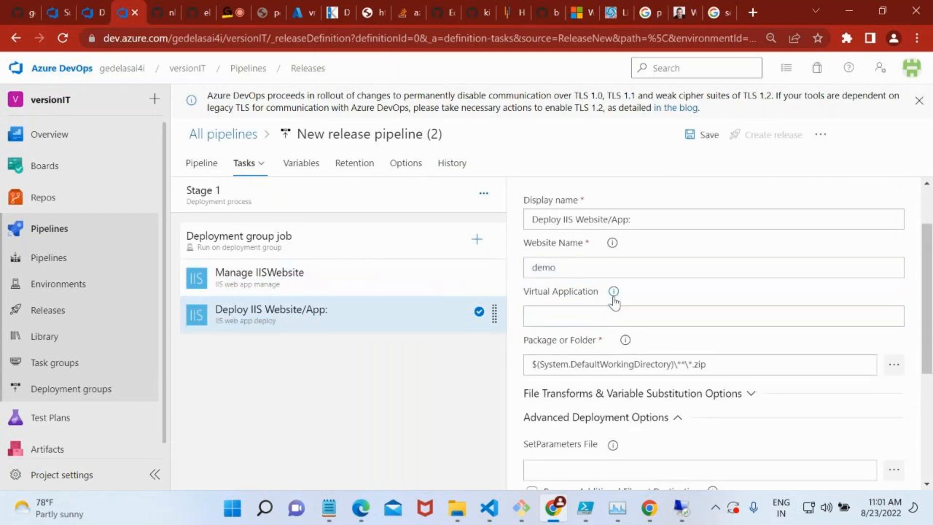
pyautogui.moveTo(614, 300)
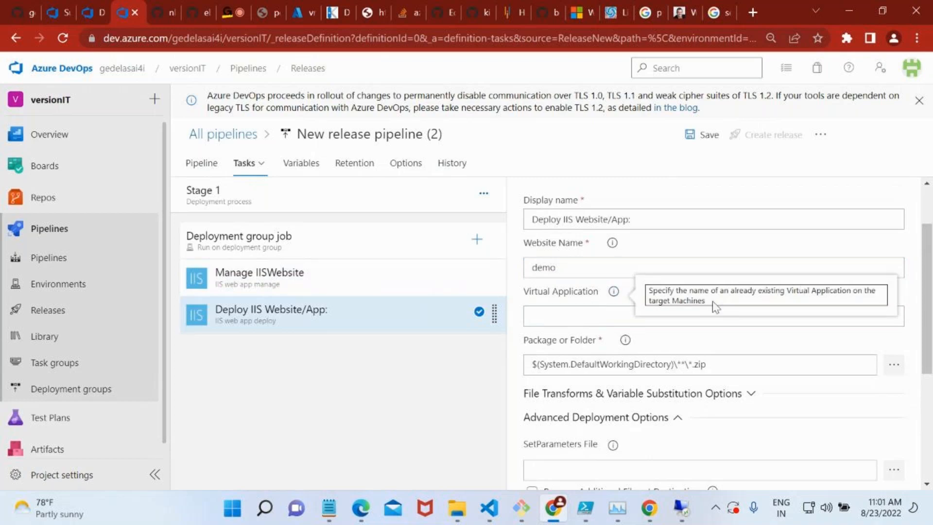
# Leave Virtual Application empty and set Package or Folder of the Deploy IIS Website/App task to $(System.DefaultWorkingDirectory)\**\.
pyautogui.moveTo(714, 305); pyautogui.dragTo(649, 291)
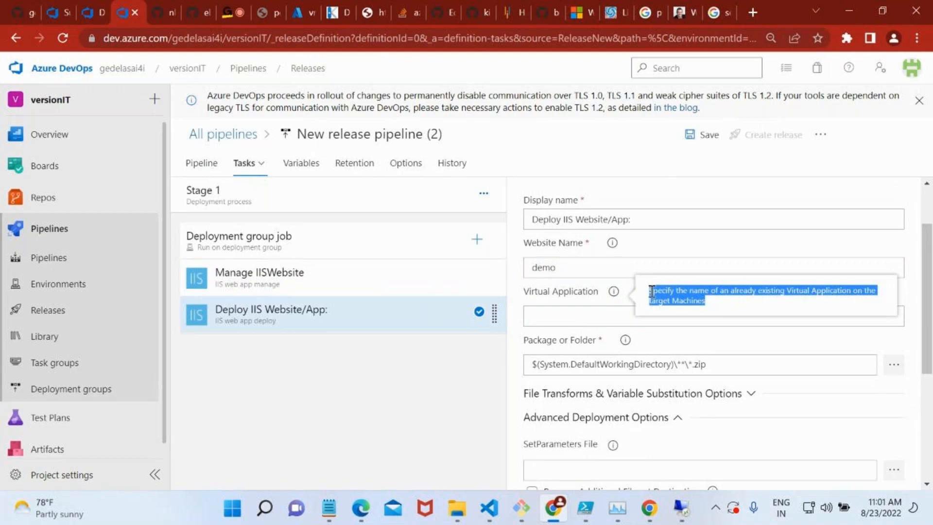
pyautogui.click(567, 310)
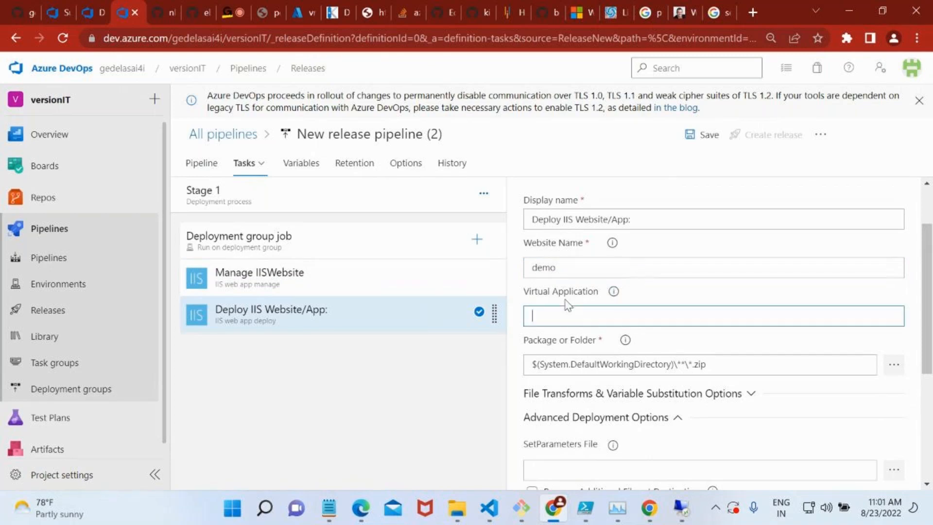
pyautogui.scroll(-3, 577, 309)
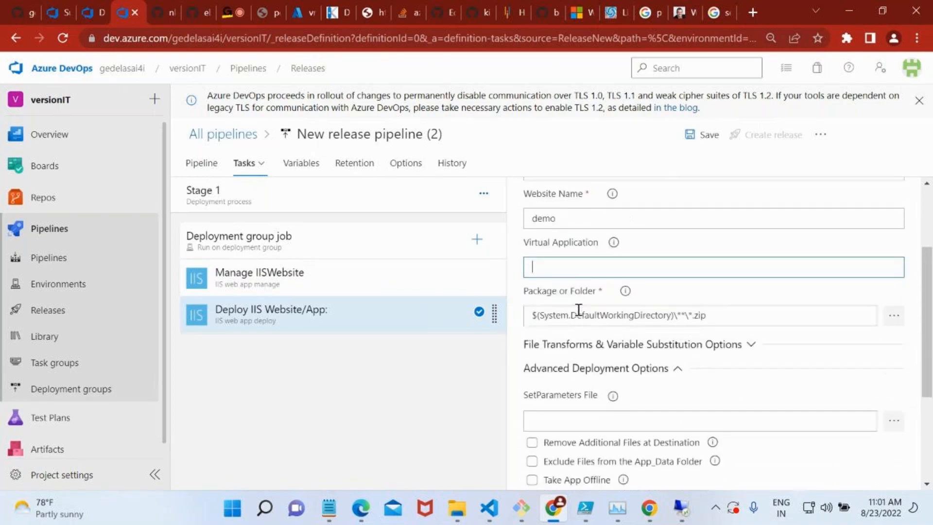
pyautogui.doubleClick(550, 224)
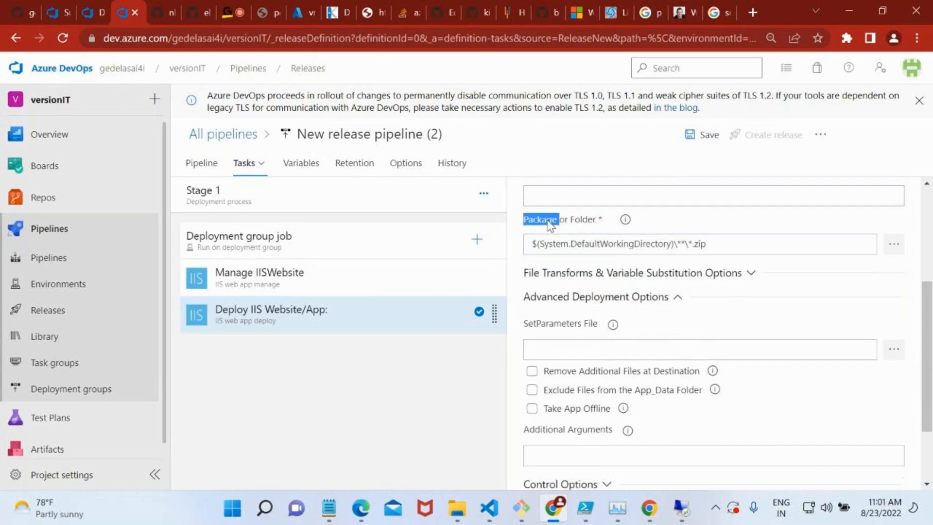
pyautogui.click(572, 222)
pyautogui.moveTo(708, 244); pyautogui.dragTo(688, 245)
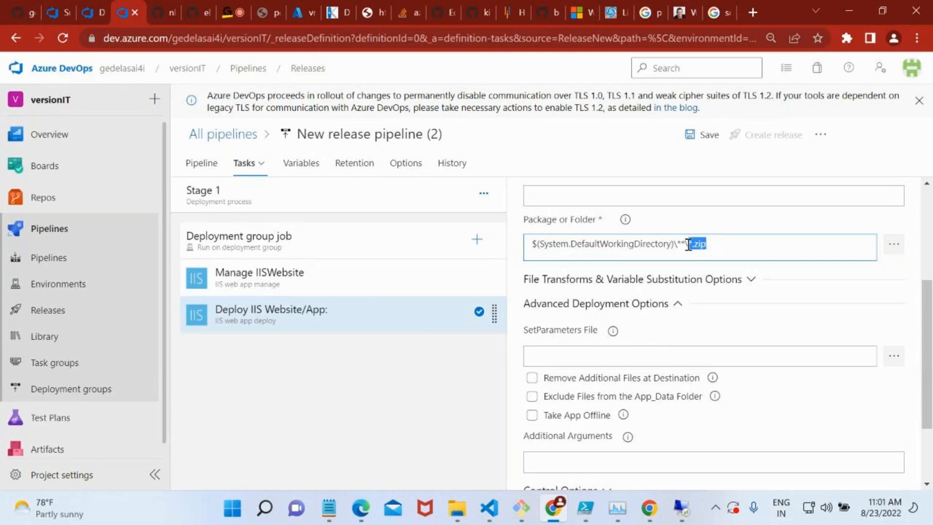
pyautogui.press('BackSpace')
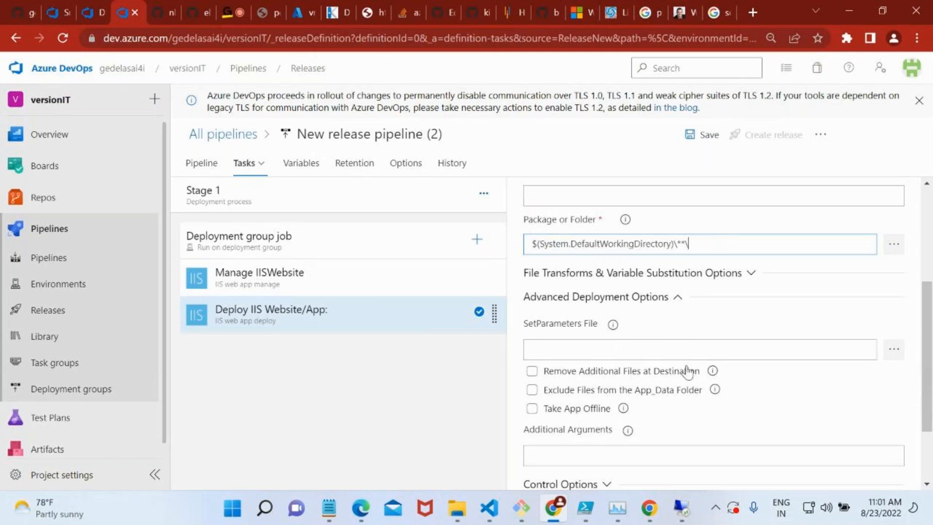
pyautogui.doubleClick(657, 246)
pyautogui.click(686, 245)
pyautogui.moveTo(686, 245); pyautogui.dragTo(678, 243)
pyautogui.click(715, 244)
pyautogui.scroll(-1, 646, 371)
pyautogui.scroll(-1, 647, 370)
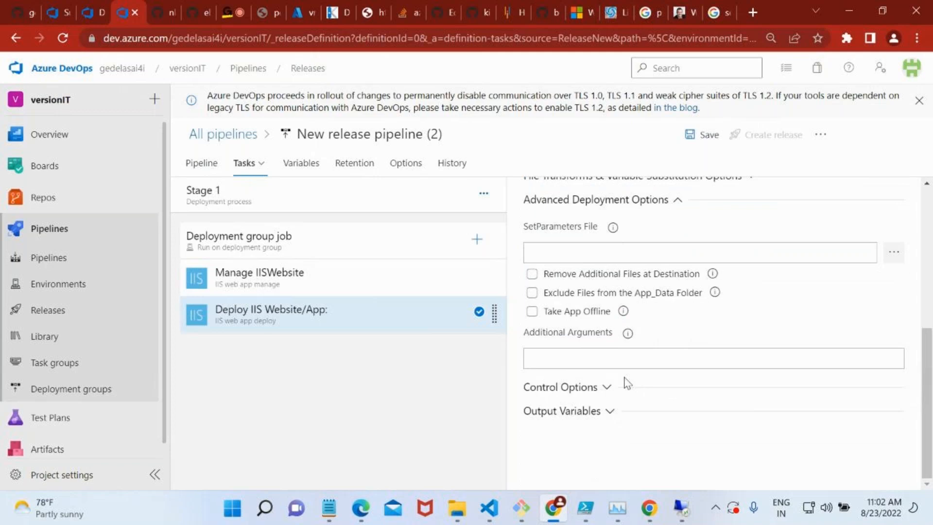
pyautogui.scroll(5, 548, 348)
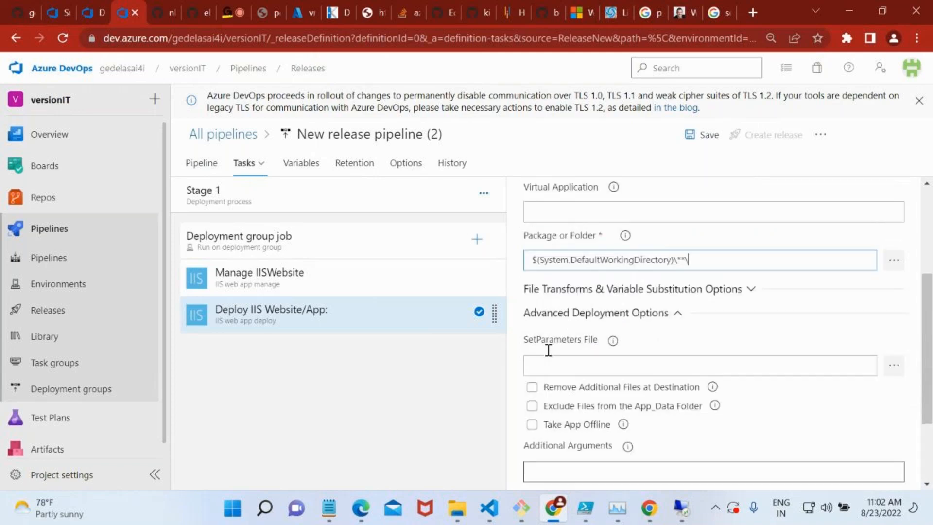
# Compare the website names in the Manage IISWebsite and Deploy IIS Website/App tasks, and save the release pipeline.
pyautogui.click(340, 289)
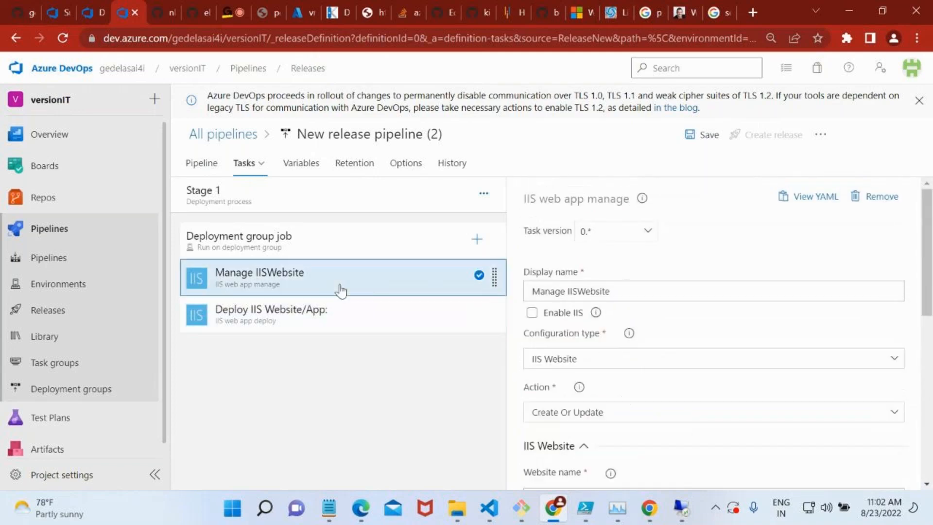
pyautogui.scroll(-2, 773, 357)
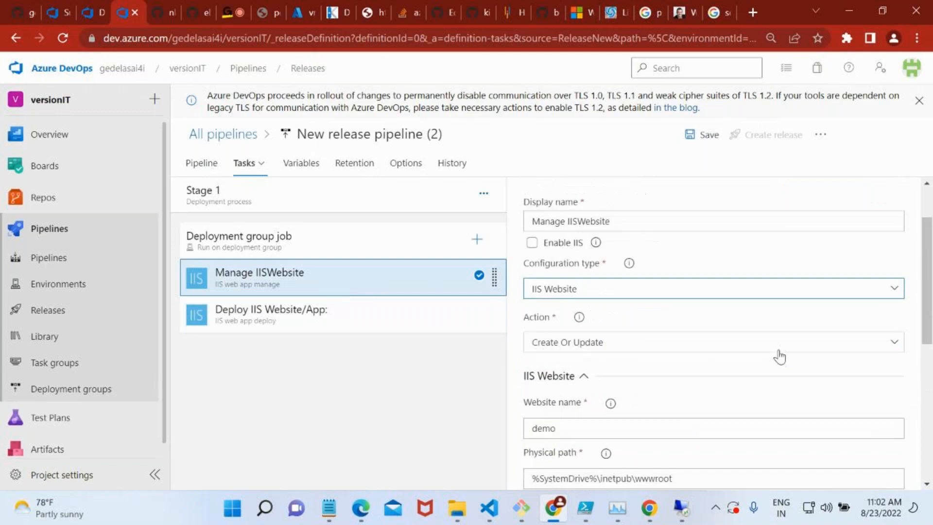
pyautogui.doubleClick(631, 413)
pyautogui.scroll(-3, 630, 413)
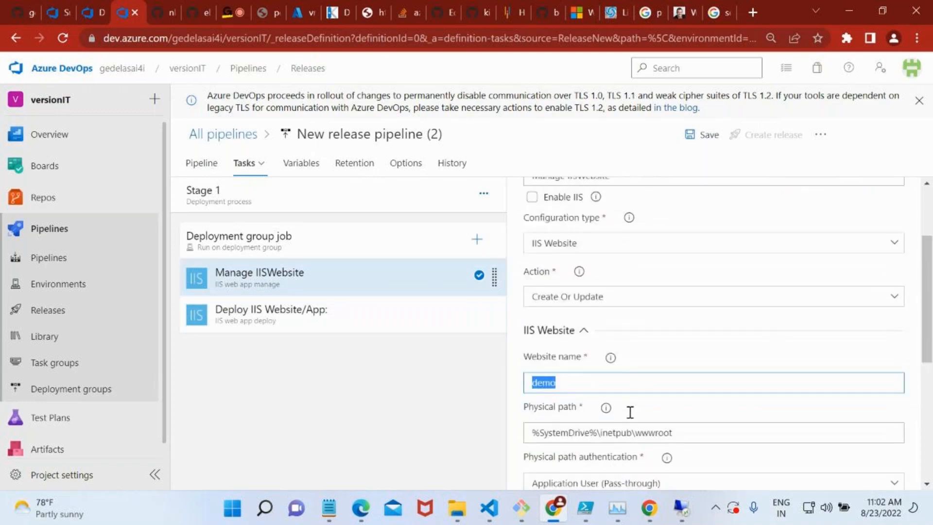
pyautogui.click(281, 329)
pyautogui.scroll(-1, 637, 382)
pyautogui.doubleClick(546, 307)
pyautogui.scroll(-1, 637, 387)
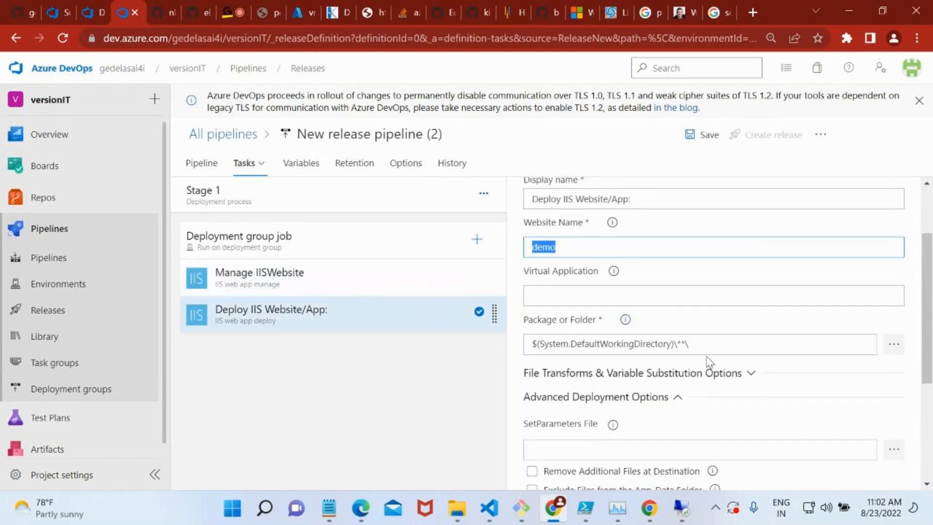
pyautogui.click(683, 139)
pyautogui.click(540, 351)
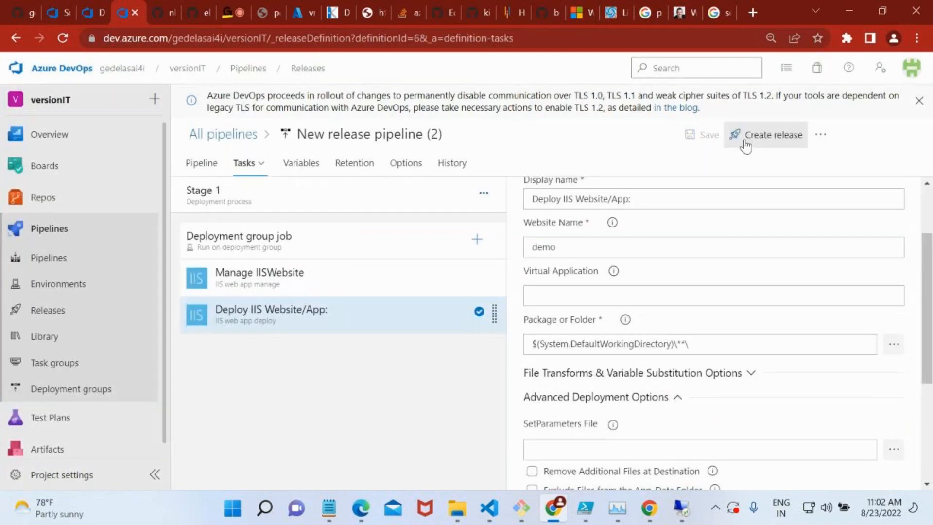
pyautogui.click(745, 144)
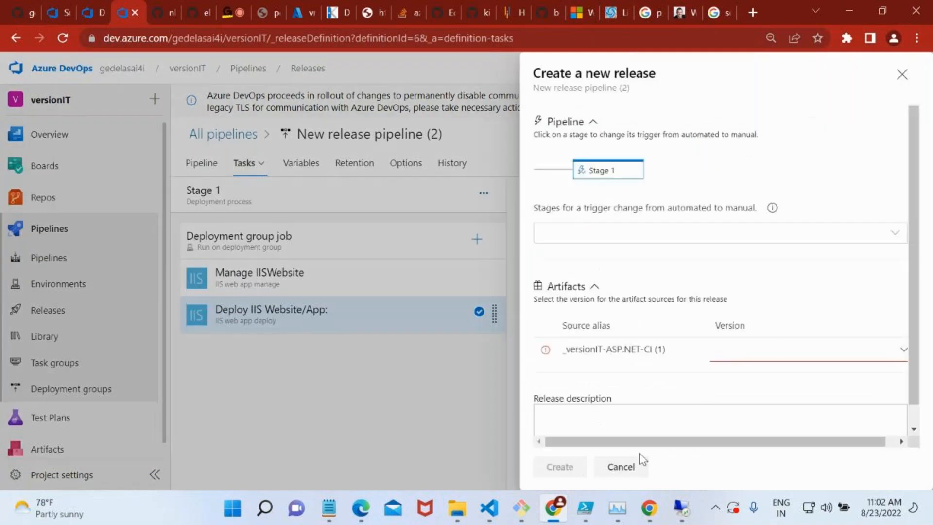
pyautogui.click(612, 174)
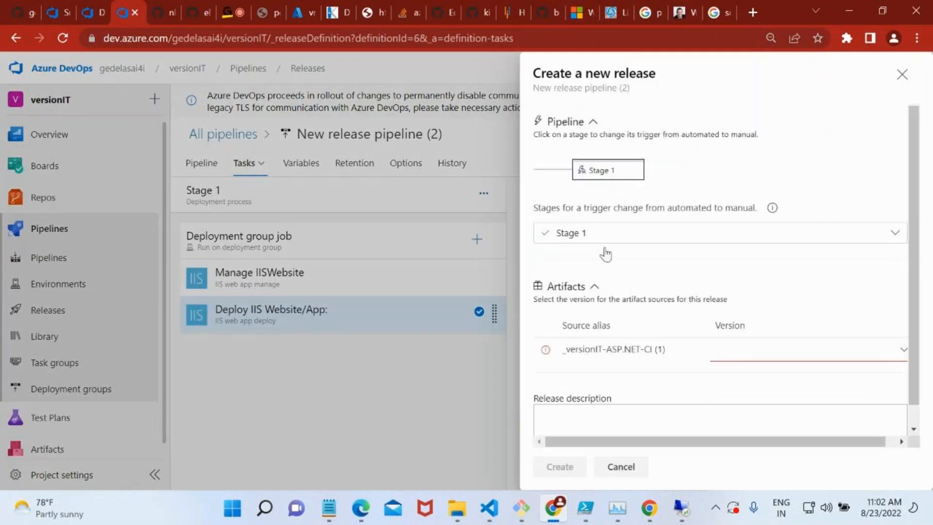
pyautogui.click(607, 171)
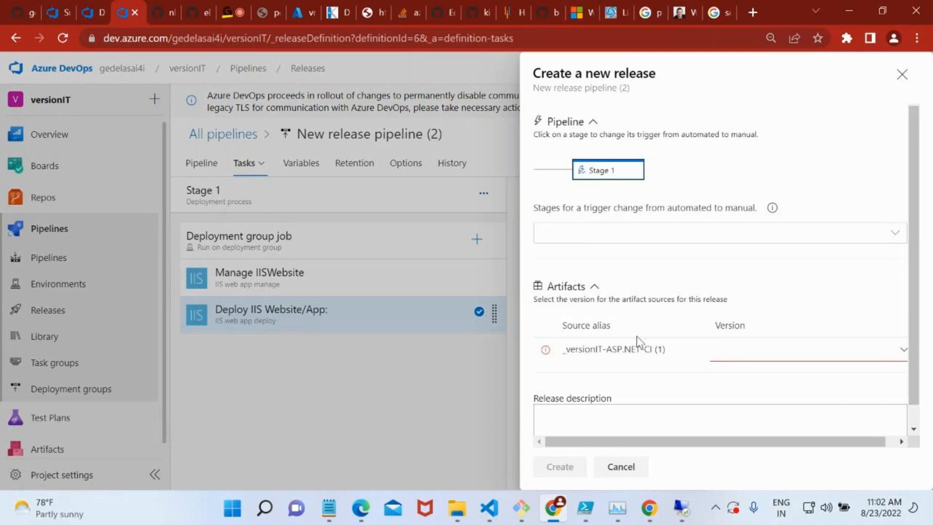
pyautogui.scroll(-1, 637, 336)
pyautogui.click(784, 329)
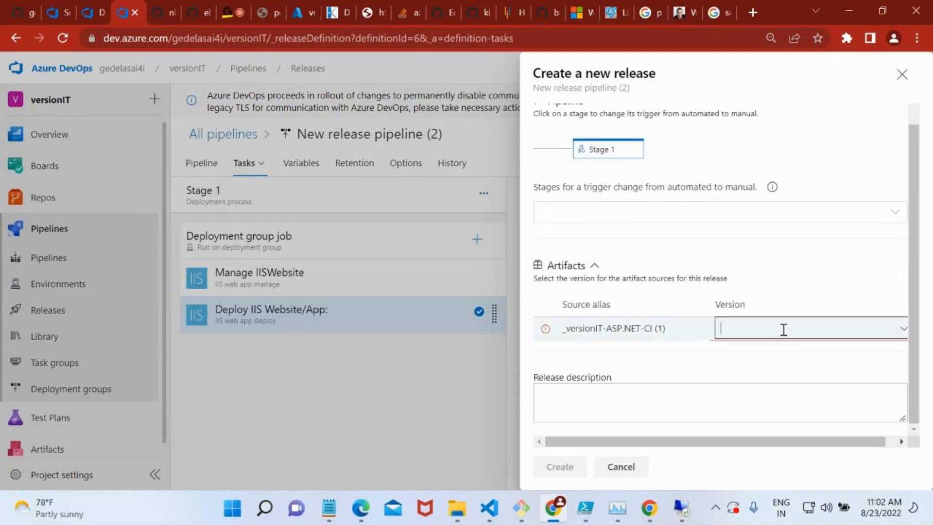
pyautogui.click(900, 333)
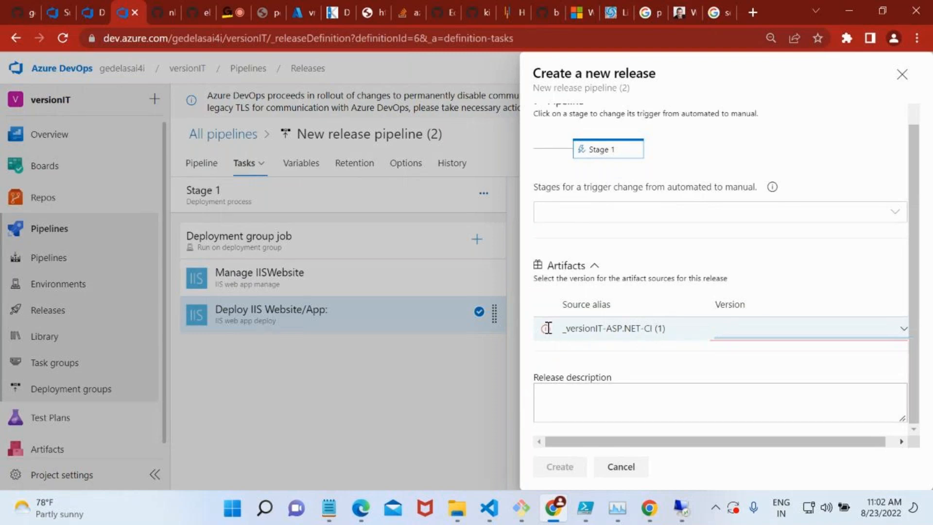
pyautogui.click(904, 78)
# Open the release pipeline's build artifact settings, and check run #80 of the deloitte-CI build pipeline for published artifacts.
pyautogui.click(205, 167)
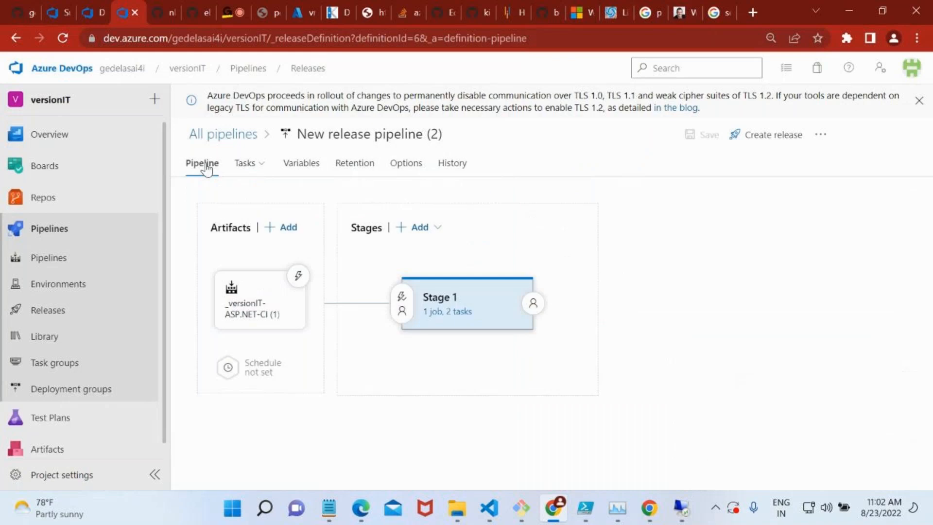
pyautogui.click(268, 309)
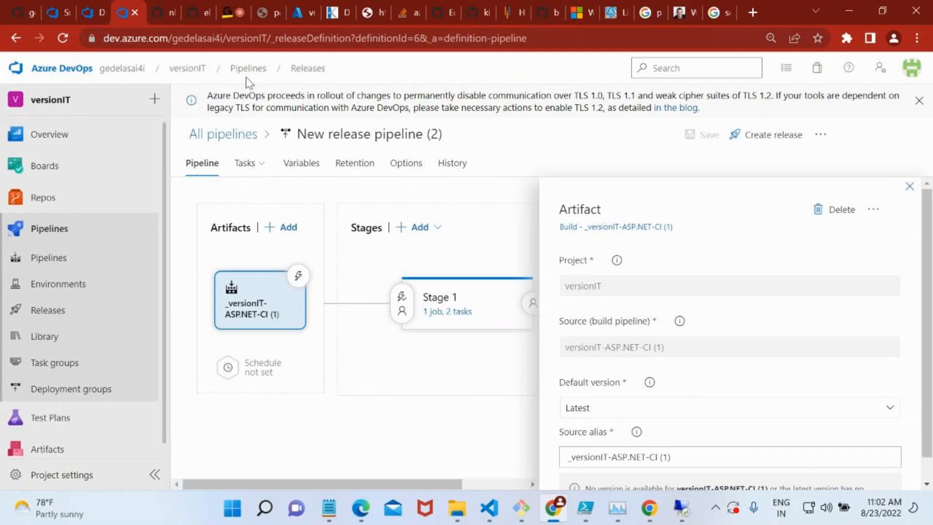
pyautogui.click(95, 4)
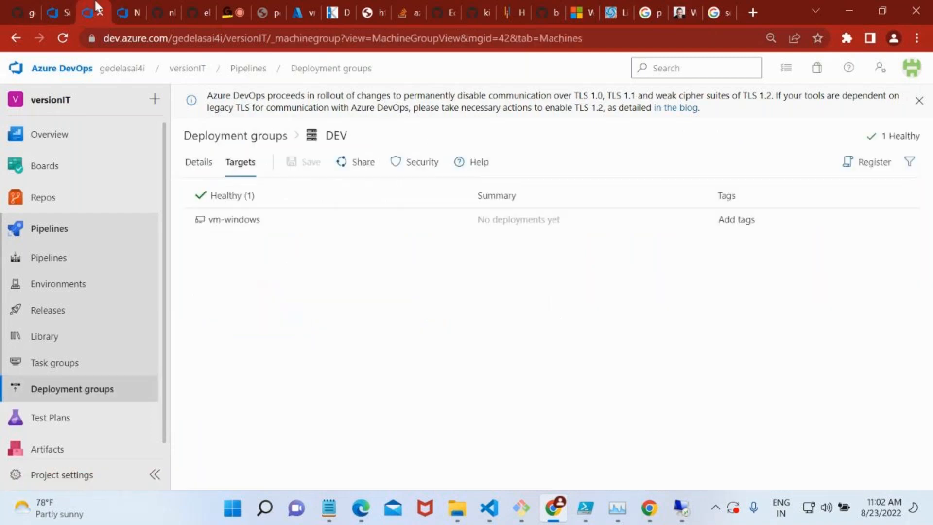
pyautogui.click(87, 266)
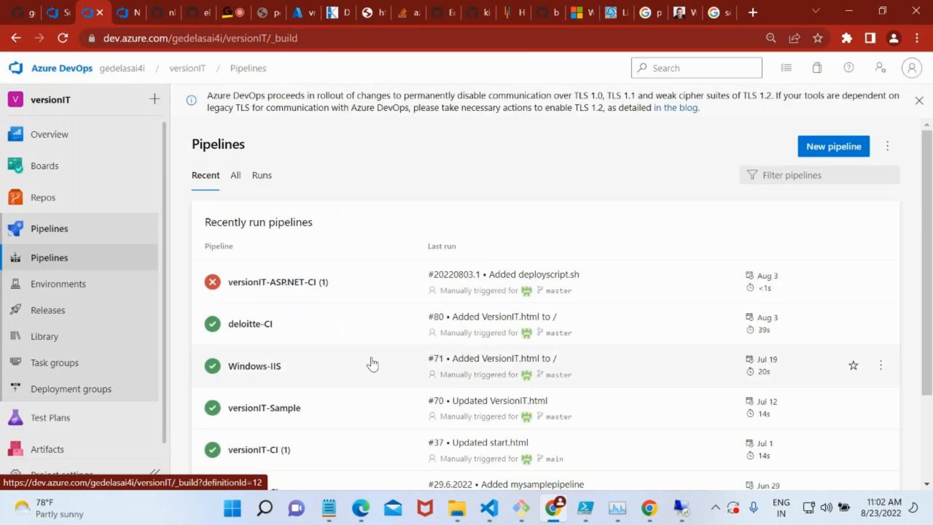
pyautogui.scroll(-2, 371, 364)
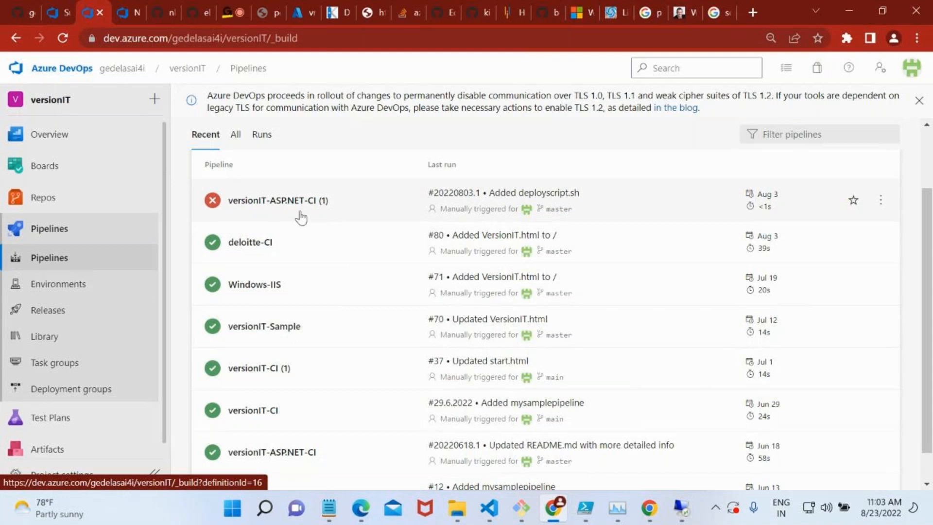
pyautogui.click(261, 246)
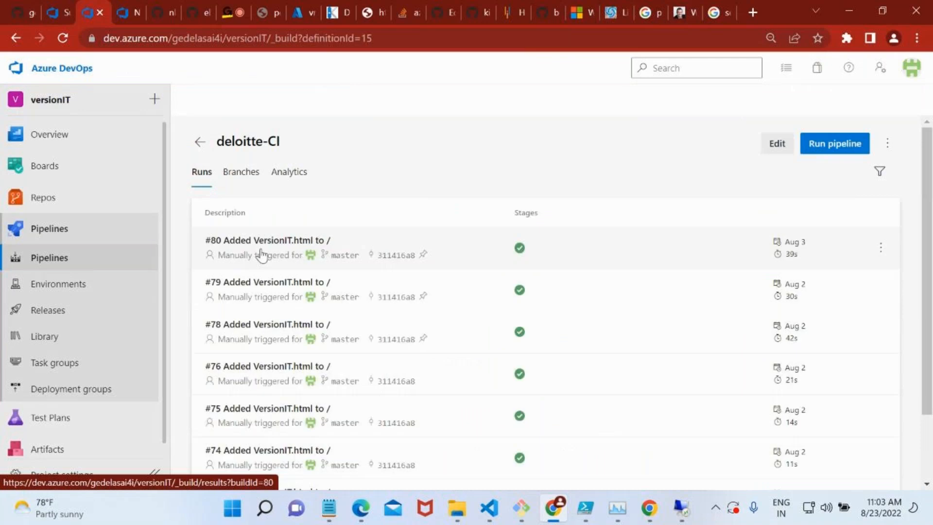
pyautogui.click(314, 251)
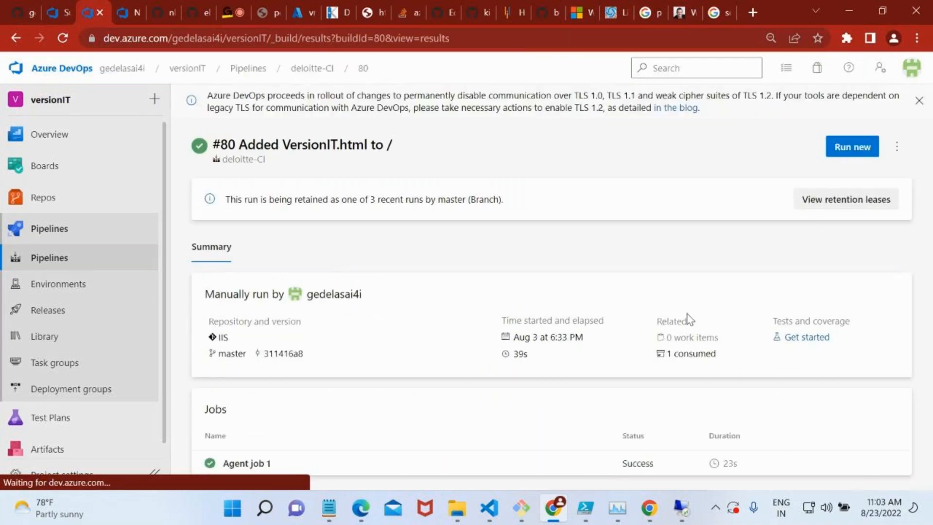
pyautogui.click(699, 359)
pyautogui.click(19, 31)
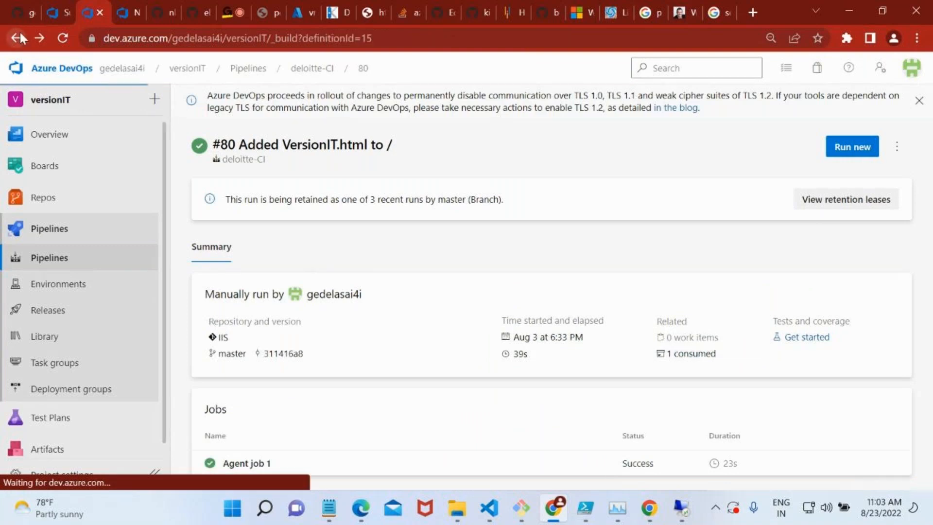
pyautogui.scroll(-2, 411, 275)
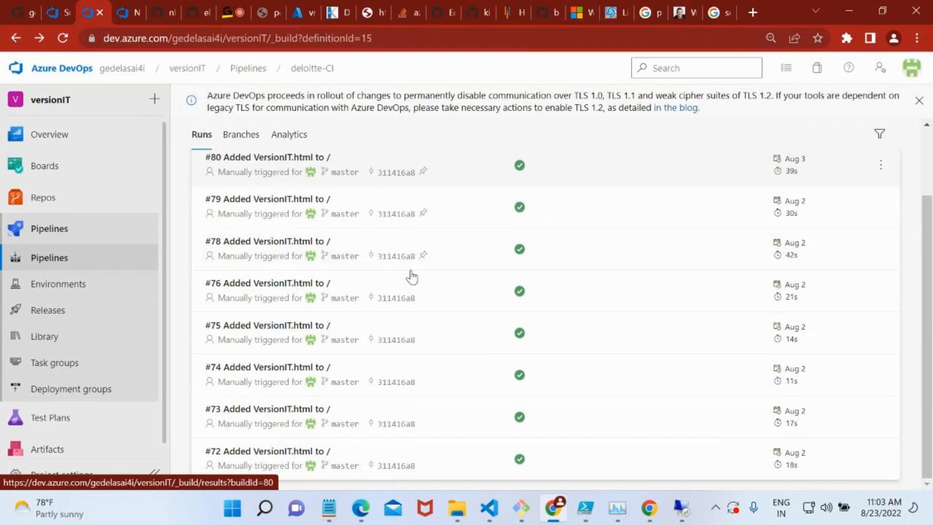
# Inspect the published drop artifact of versionIT-Sample run #70 down to folder s, and return to the release pipeline's artifact settings.
pyautogui.click(15, 38)
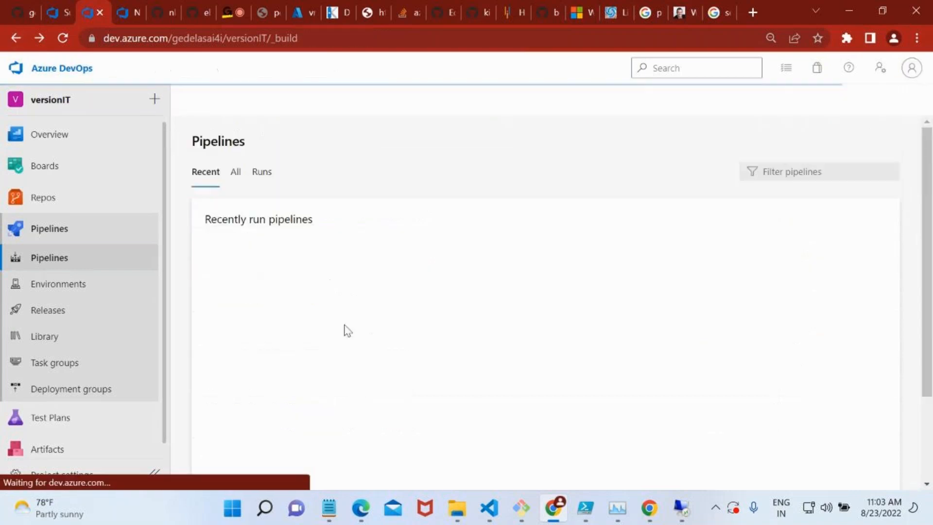
pyautogui.scroll(-3, 347, 331)
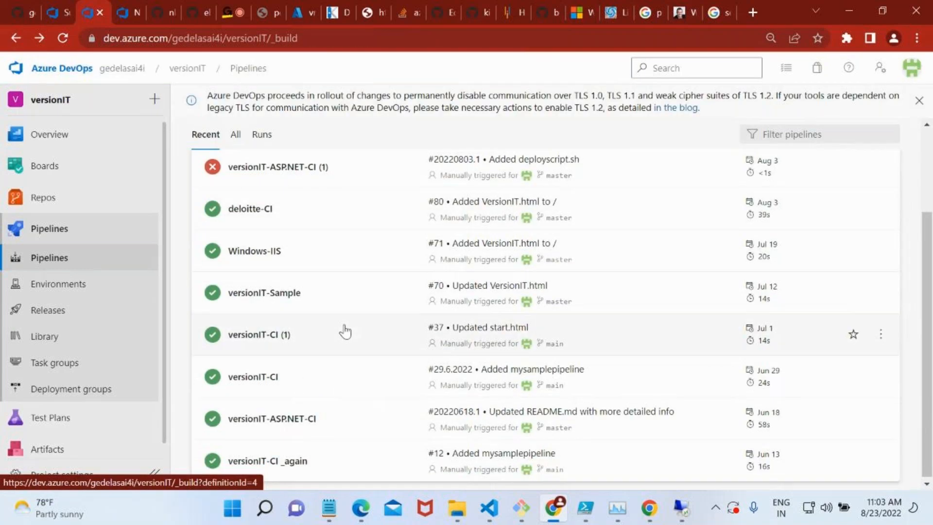
pyautogui.click(285, 305)
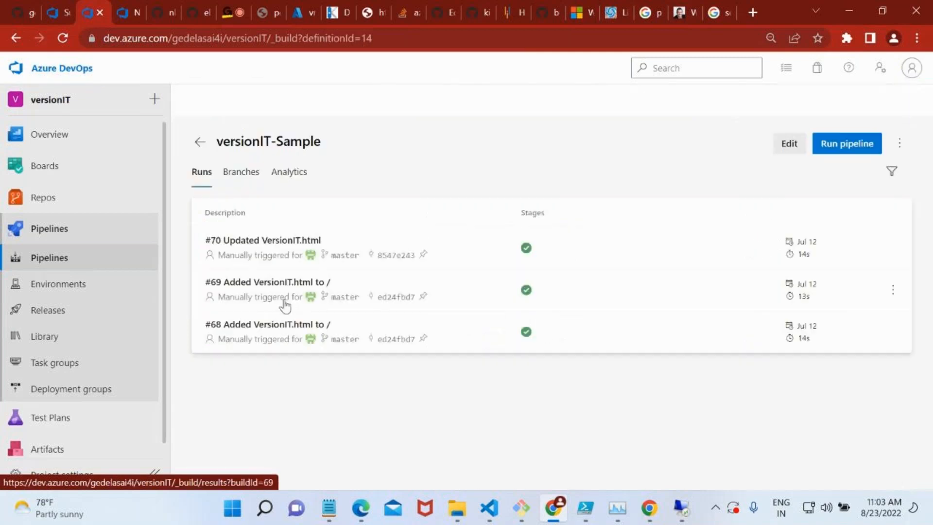
pyautogui.click(312, 242)
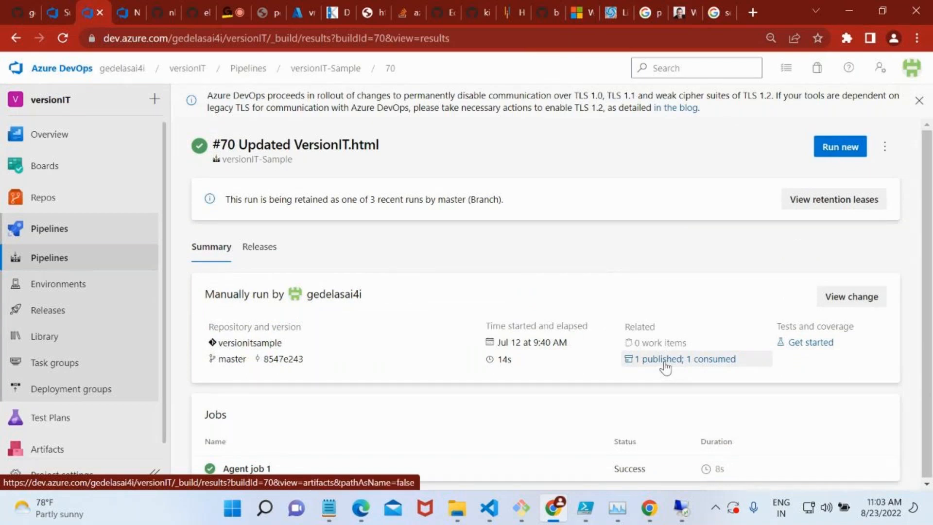
pyautogui.click(640, 362)
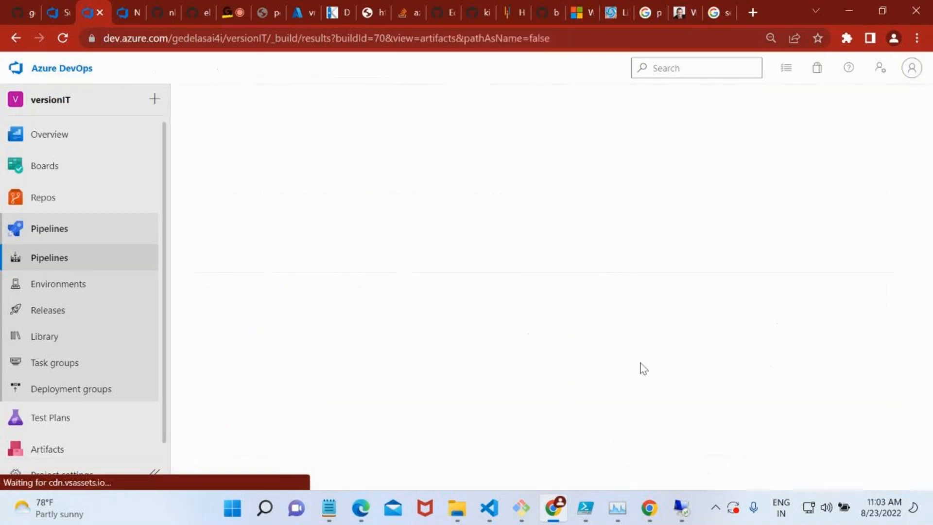
pyautogui.click(223, 240)
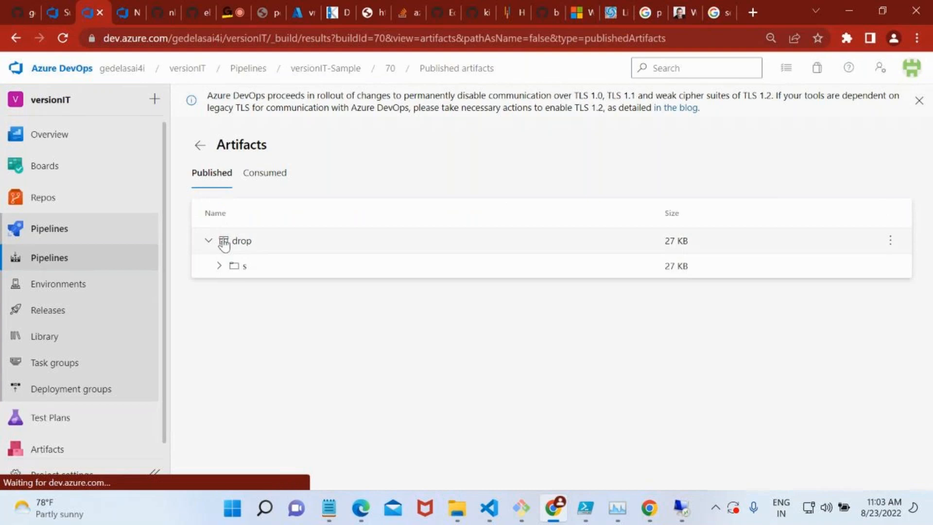
pyautogui.click(246, 267)
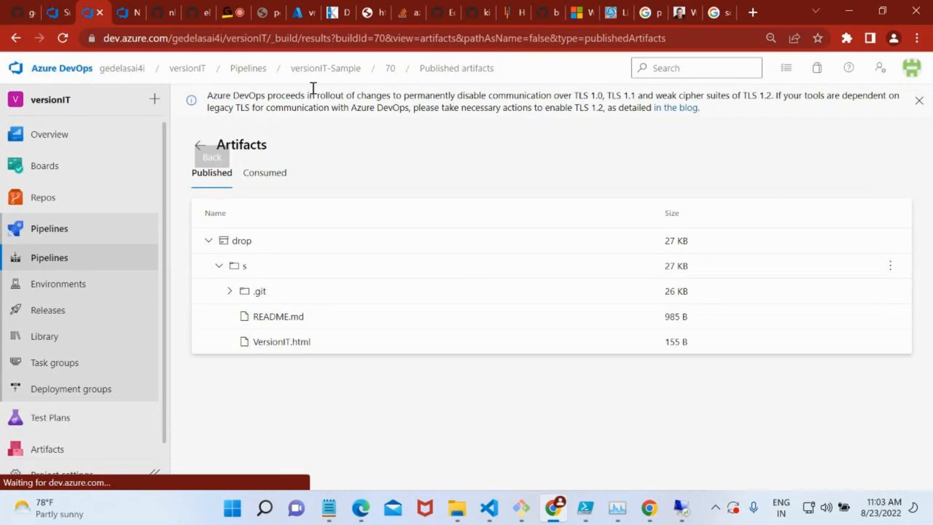
pyautogui.click(121, 10)
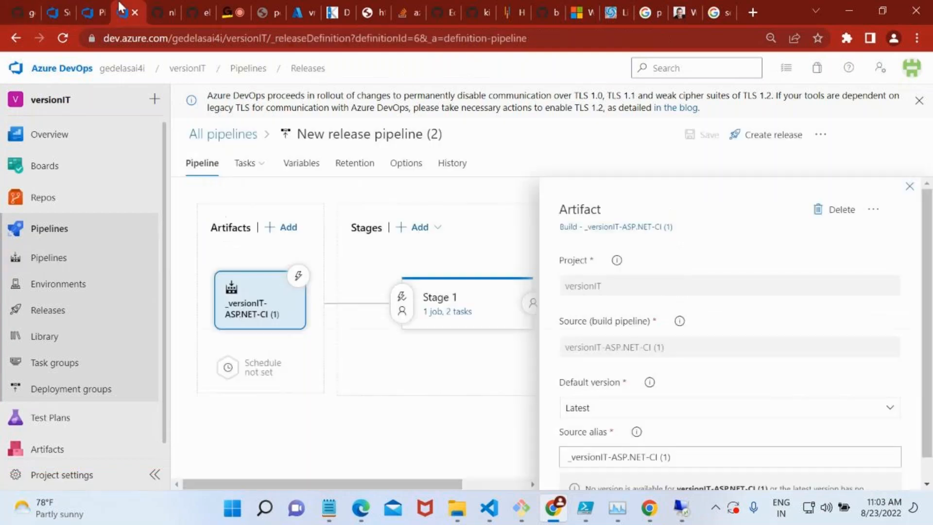
# Delete the _versionIT-ASP.NET-CI (1) build artifact from New release pipeline (2).
pyautogui.click(908, 189)
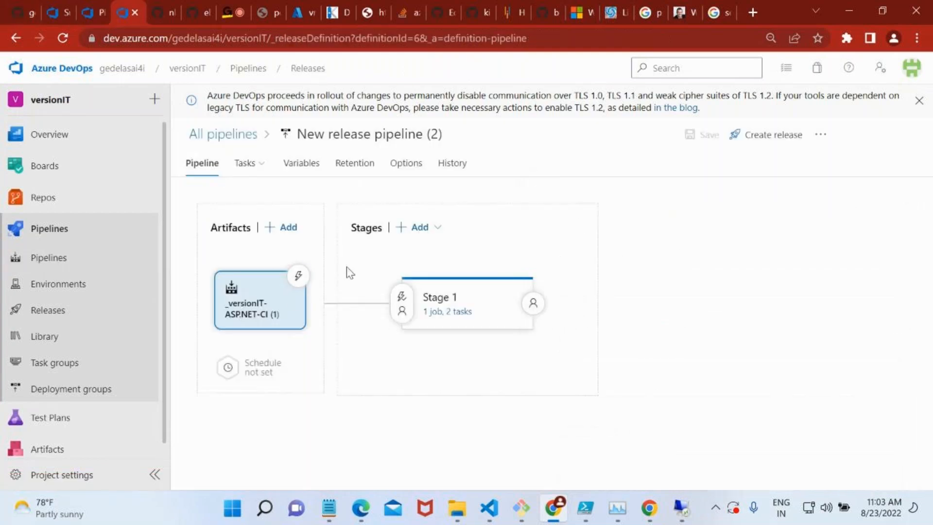
pyautogui.click(272, 303)
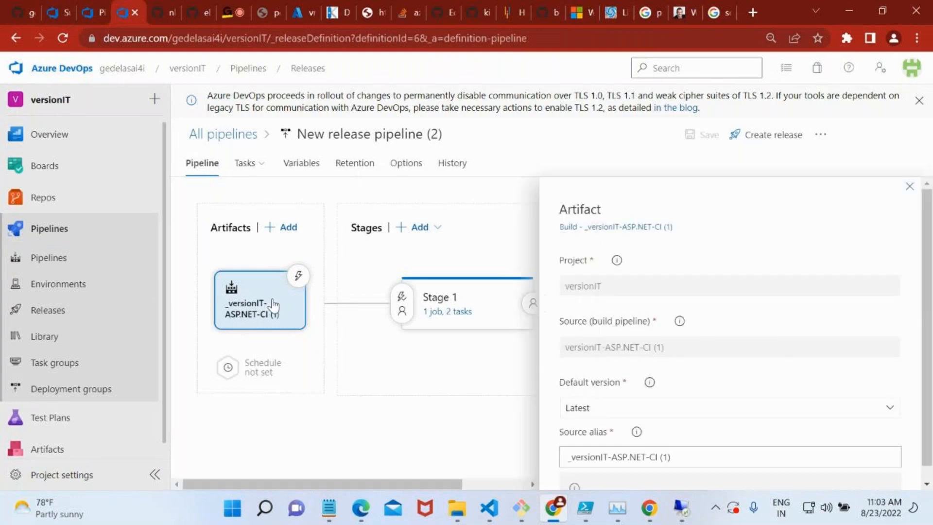
pyautogui.click(827, 218)
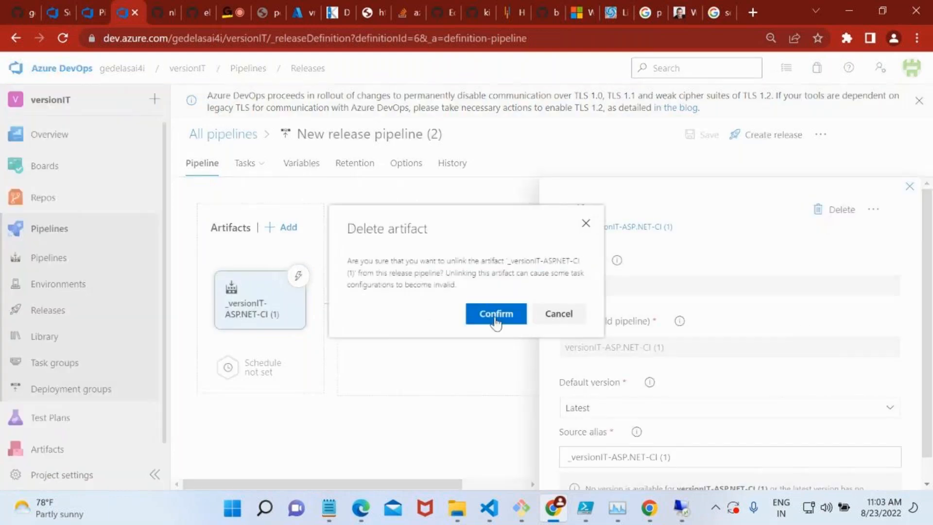
pyautogui.click(495, 318)
# Add the versionIT-Sample build pipeline of project versionIT as the artifact with default version Latest, and save the release pipeline.
pyautogui.click(242, 301)
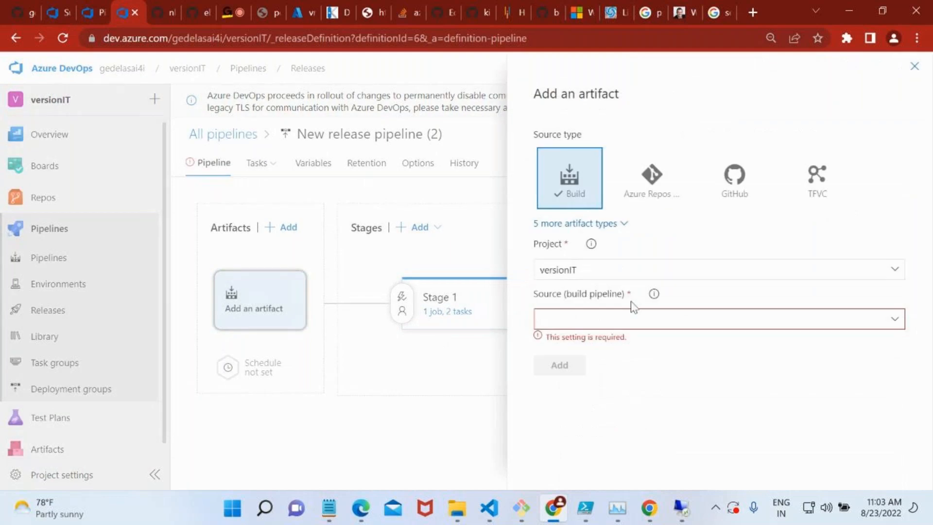
pyautogui.click(894, 321)
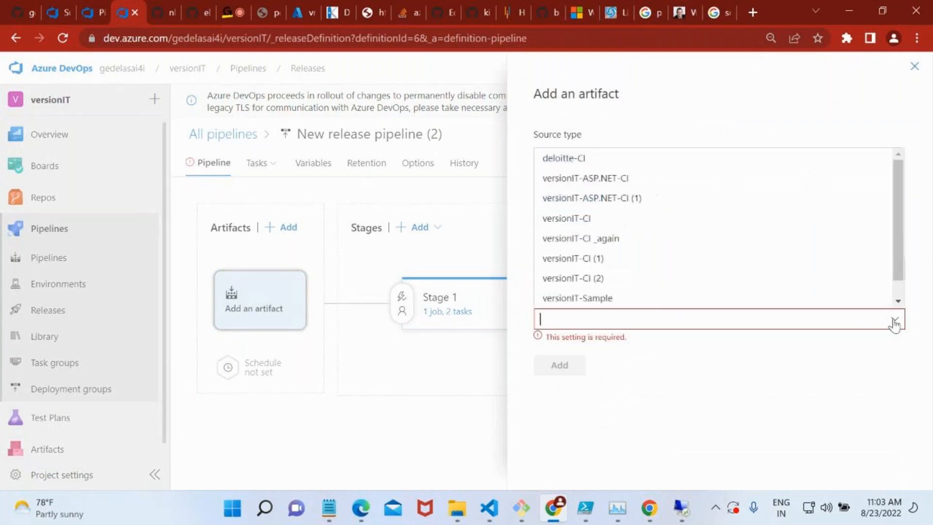
pyautogui.click(626, 300)
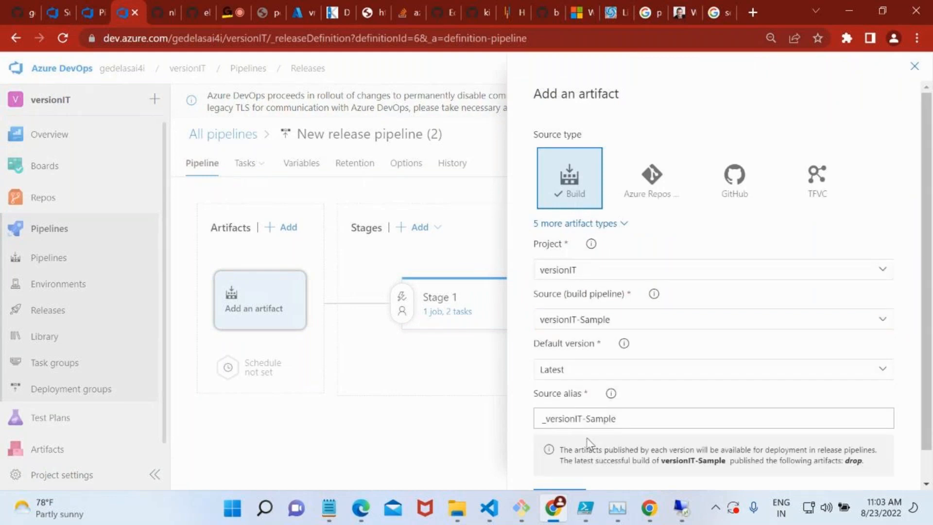
pyautogui.scroll(-2, 588, 443)
pyautogui.click(560, 467)
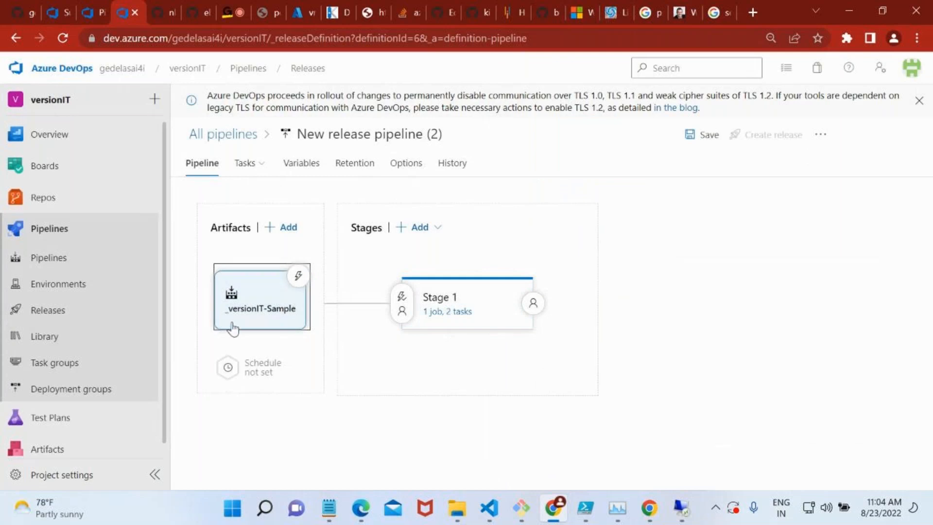
pyautogui.moveTo(445, 328)
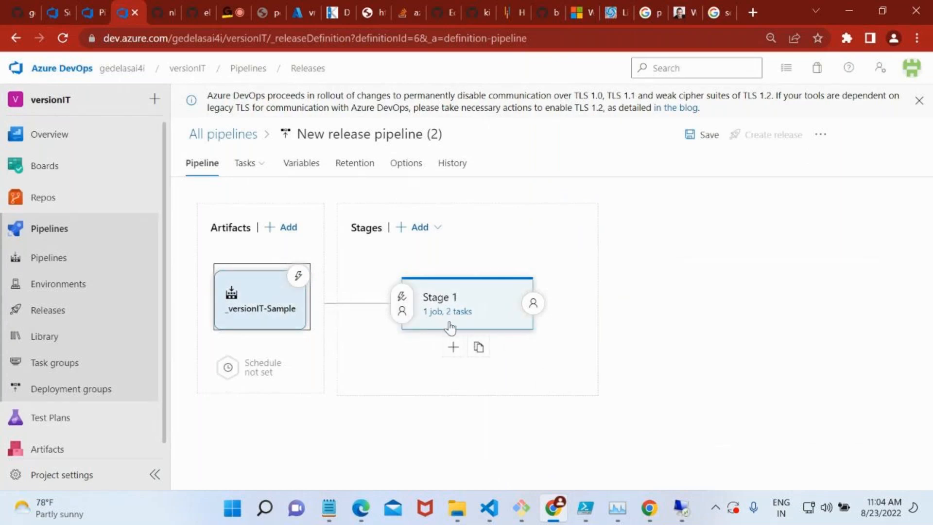
pyautogui.click(692, 138)
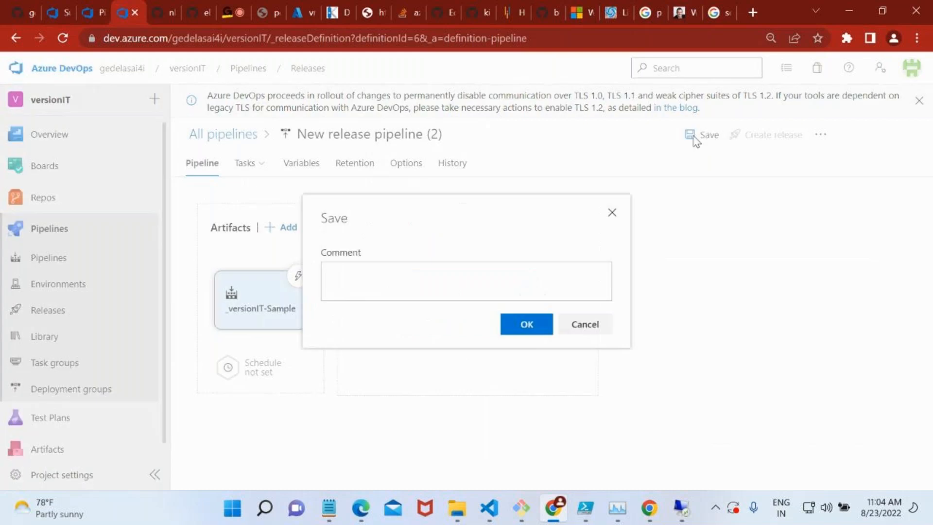
pyautogui.click(546, 331)
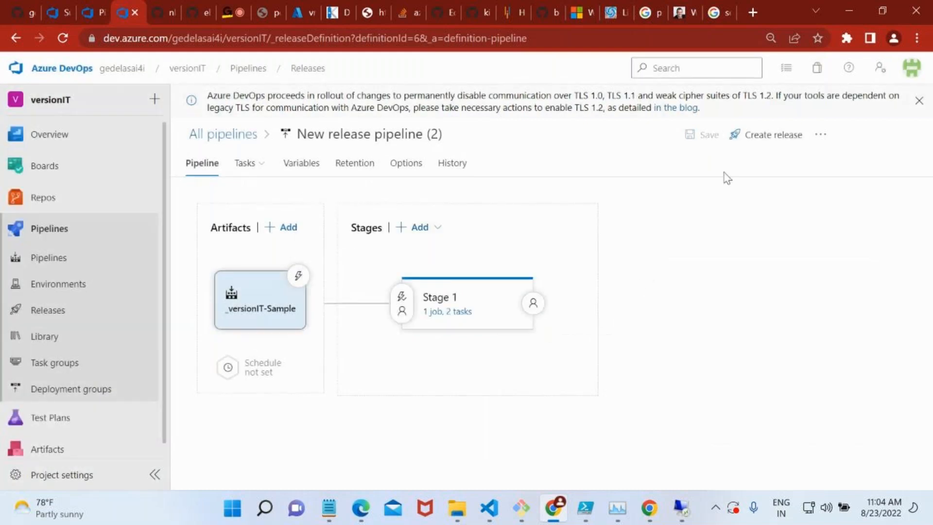
# Create a release from version 70 of the _versionIT-Sample artifact, and open the new release's progress page.
pyautogui.click(759, 135)
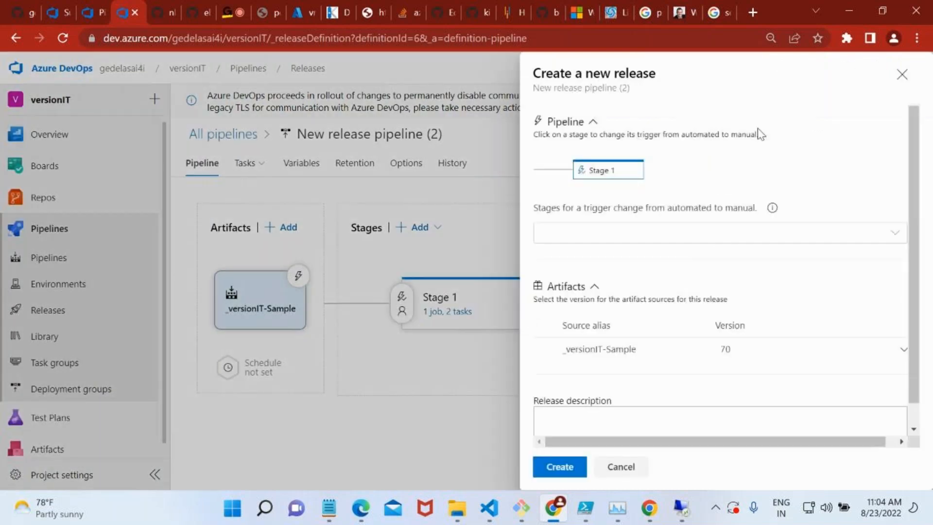
pyautogui.click(554, 474)
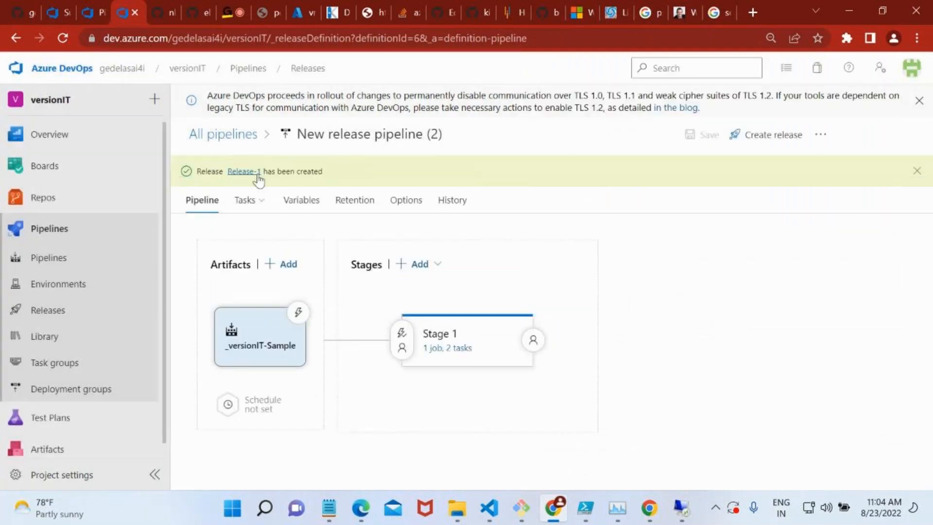
pyautogui.click(256, 171)
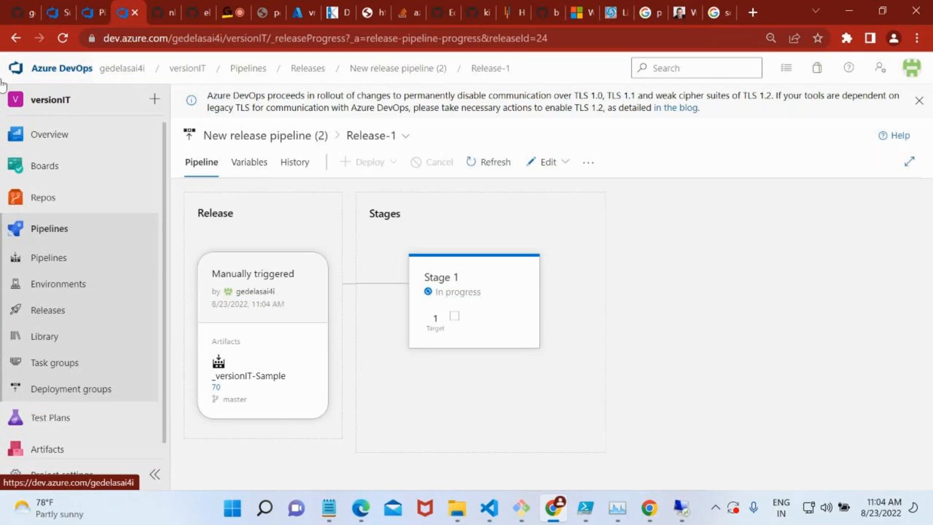
pyautogui.click(222, 9)
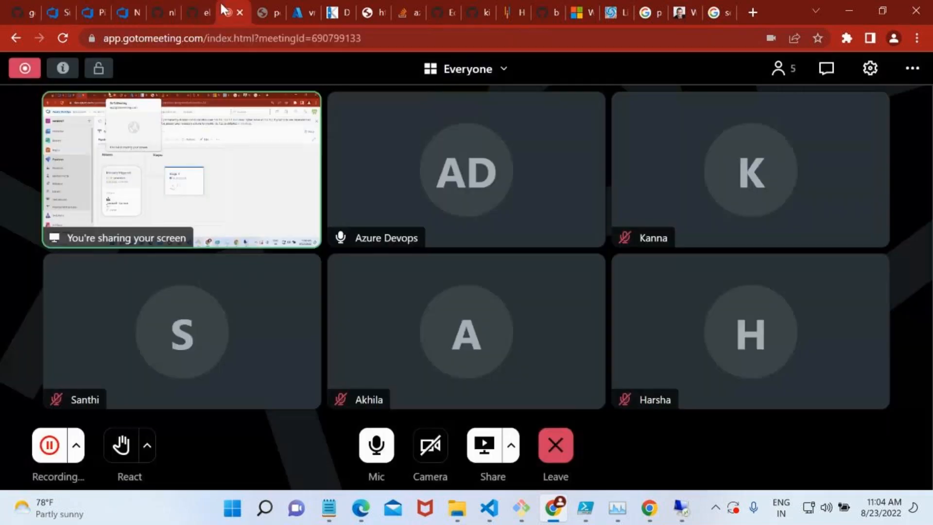
pyautogui.click(379, 457)
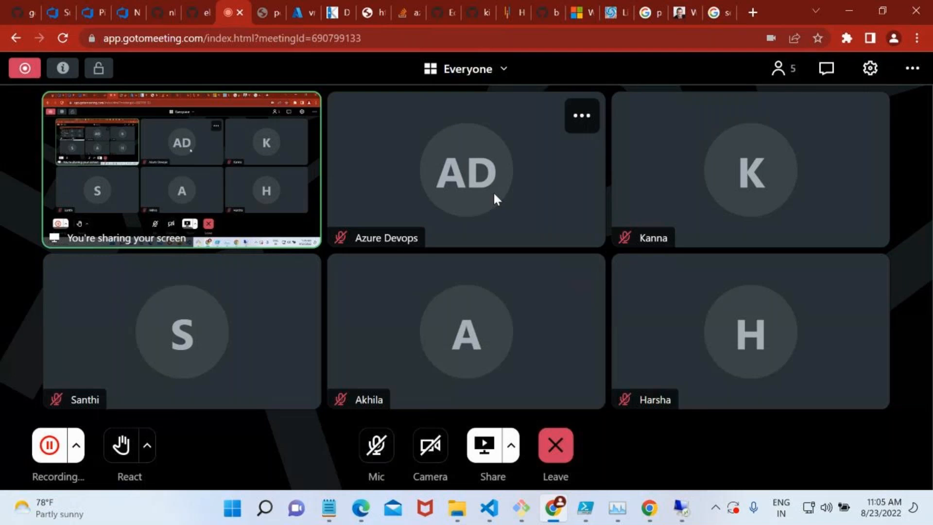
pyautogui.click(378, 436)
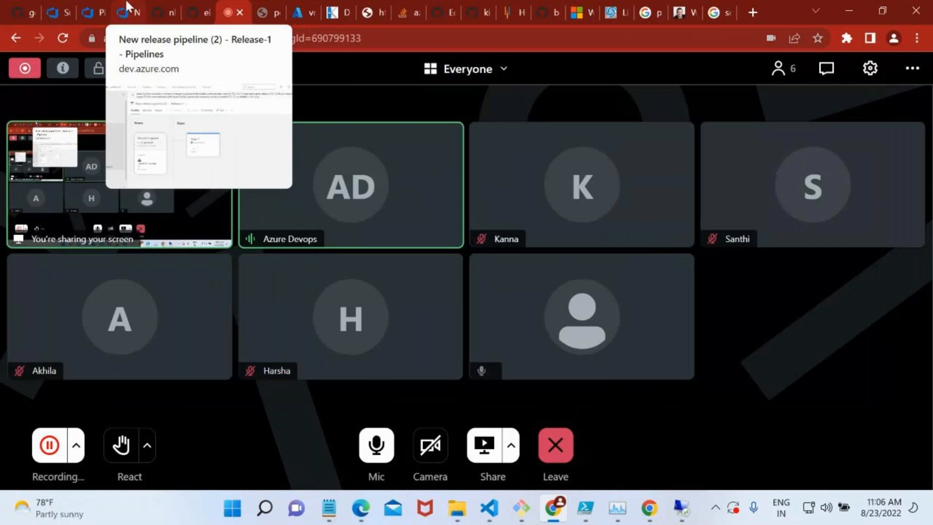
# Inspect the targets of the DEV deployment group and its Windows registration script, including the personal access token option.
pyautogui.click(88, 7)
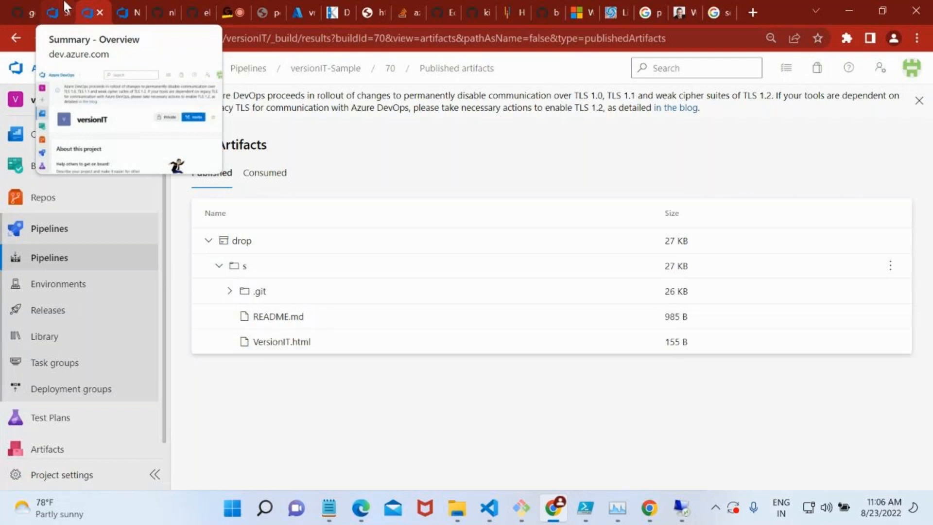
pyautogui.click(70, 391)
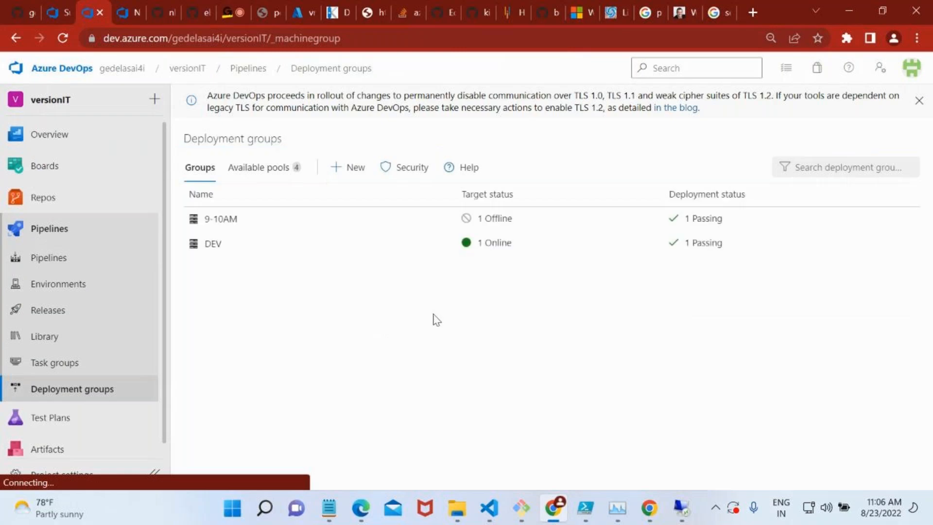
pyautogui.click(212, 245)
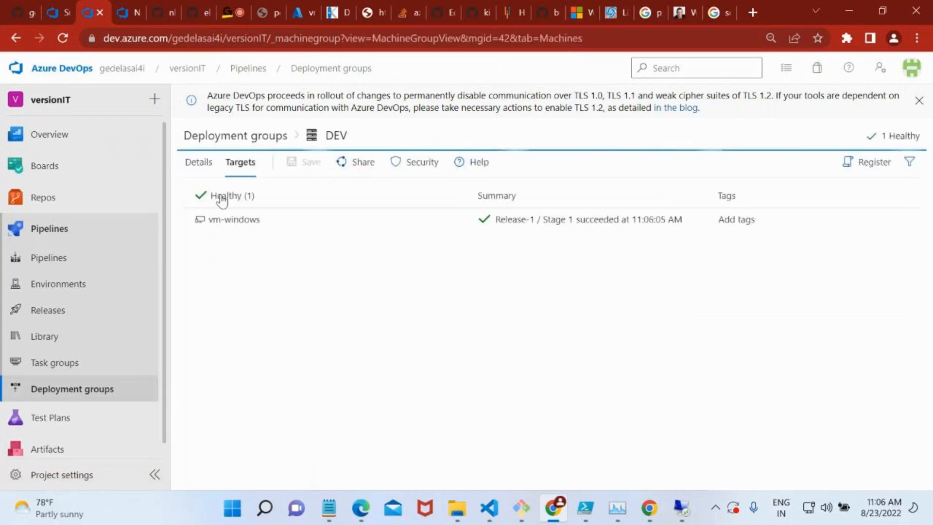
pyautogui.click(877, 168)
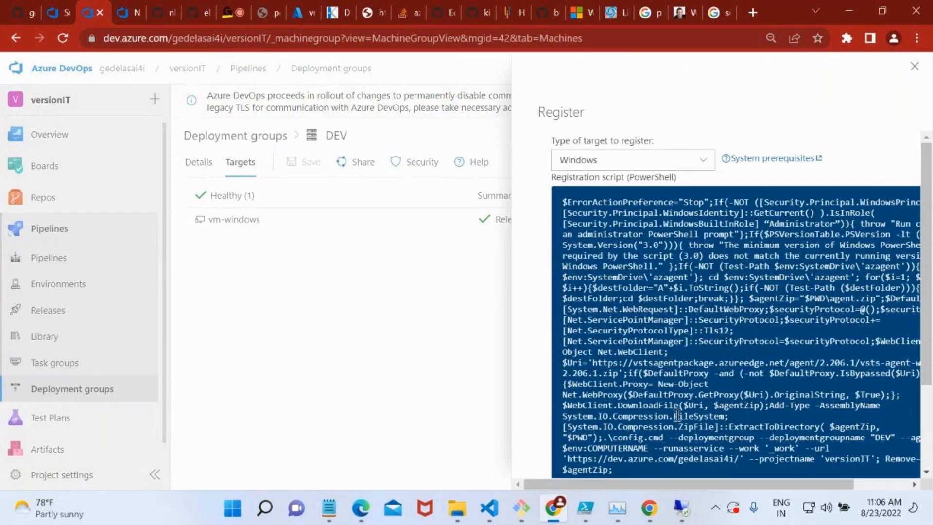
pyautogui.scroll(-3, 677, 415)
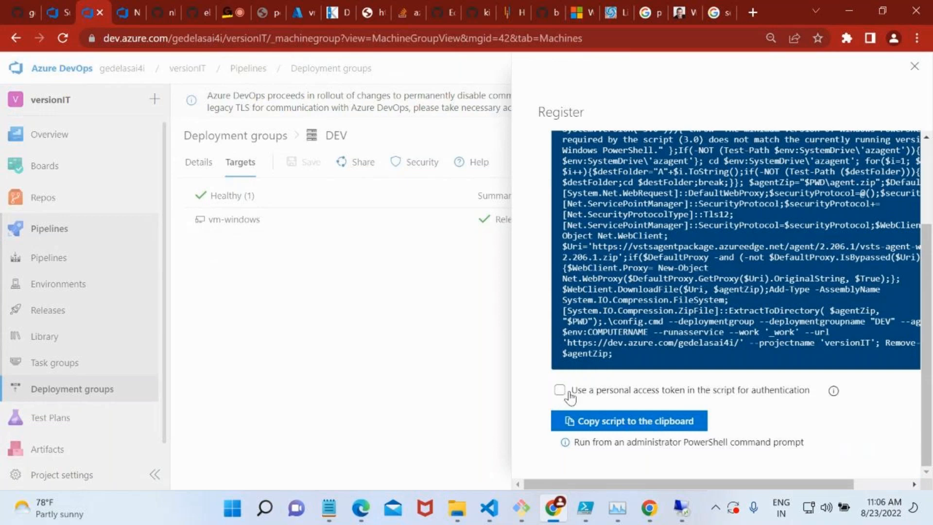
pyautogui.click(625, 394)
pyautogui.scroll(3, 659, 263)
pyautogui.click(914, 66)
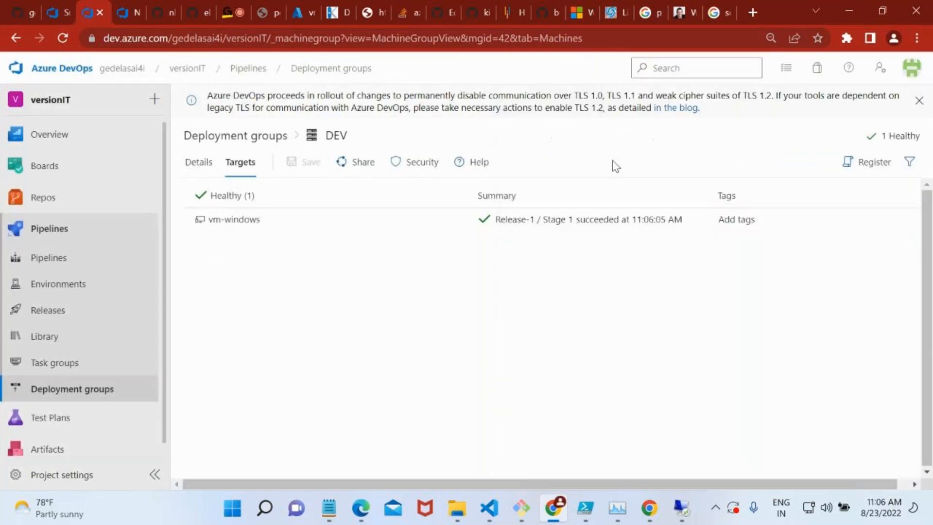
# Check the Stage 1 logs of Release-1 for the deployment group job on vm-windows.
pyautogui.click(136, 6)
pyautogui.moveTo(476, 290)
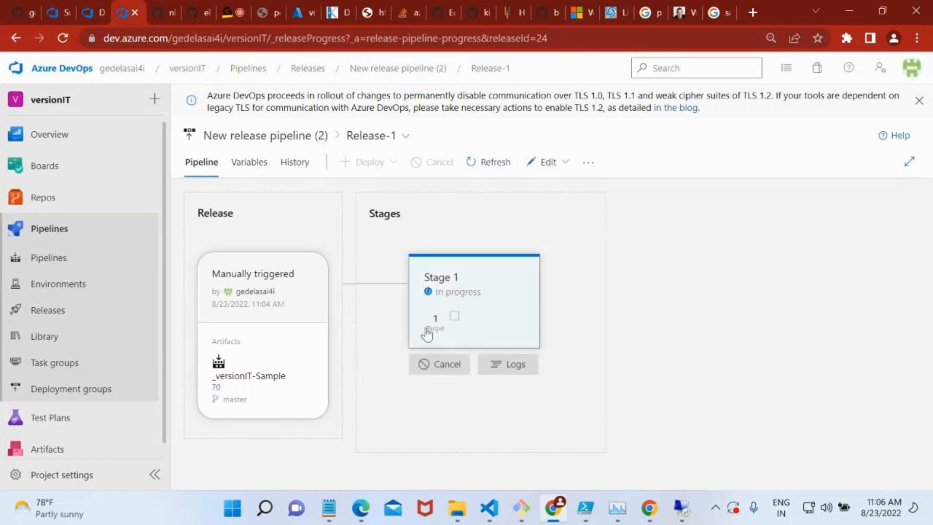
pyautogui.click(503, 367)
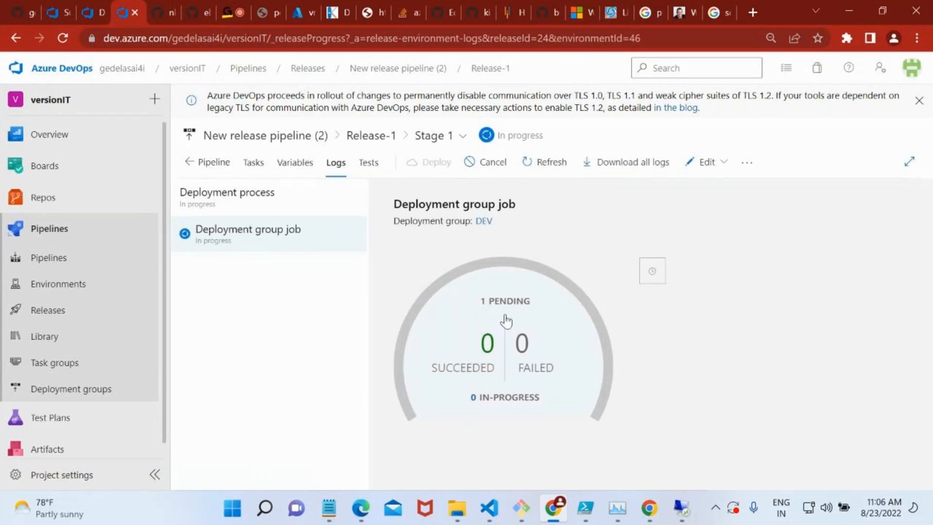
pyautogui.click(291, 242)
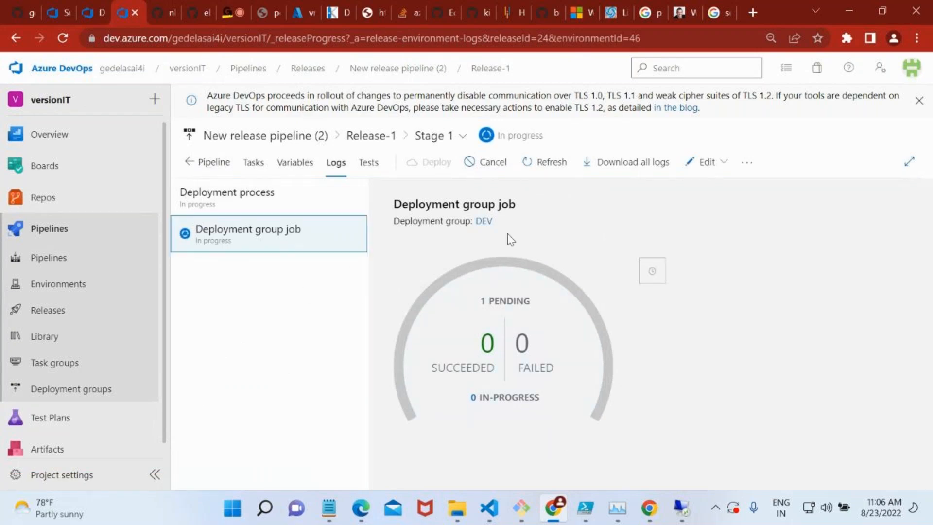
pyautogui.click(652, 270)
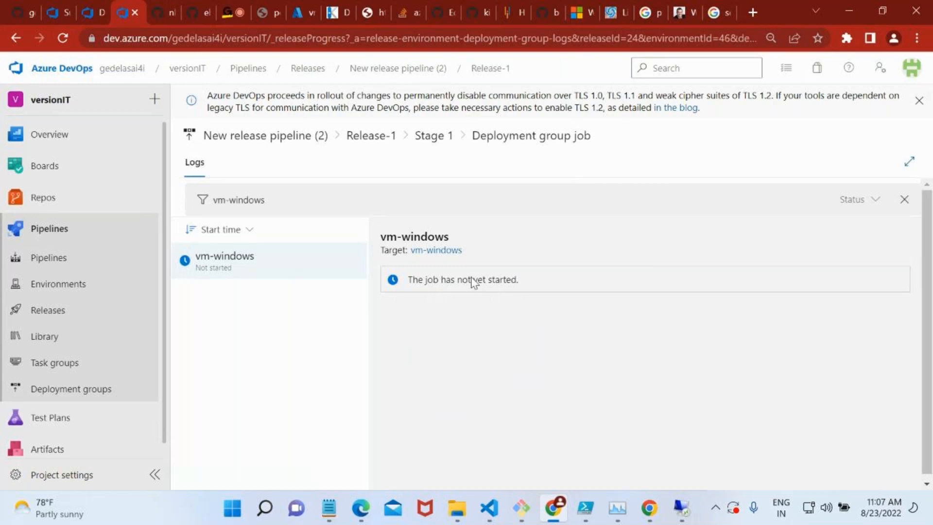
# Return to the releases list of New release pipeline (2) and check the Stage 1 status of Release-1.
pyautogui.click(417, 145)
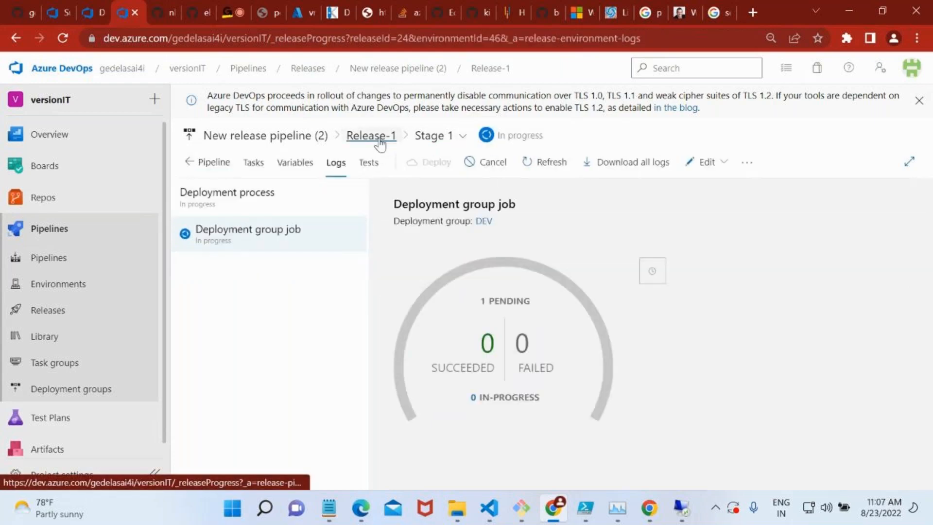
pyautogui.click(380, 140)
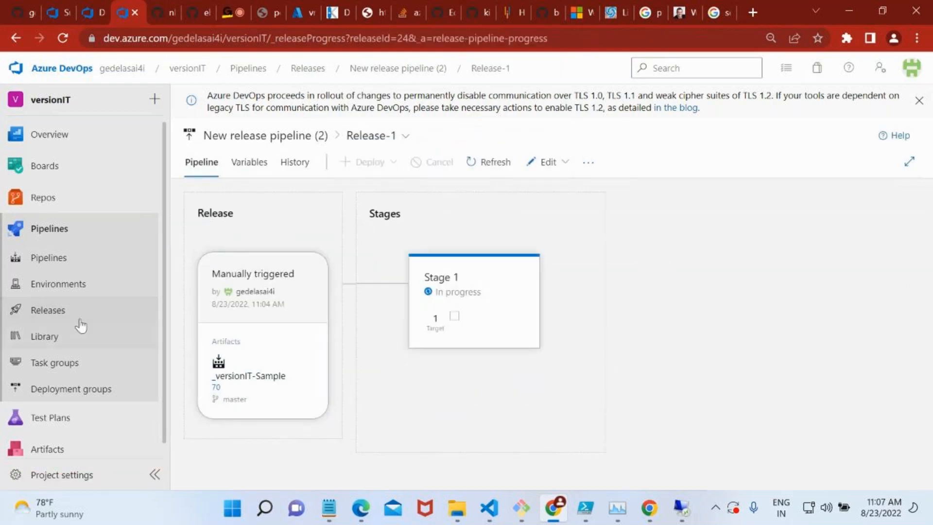
pyautogui.click(78, 318)
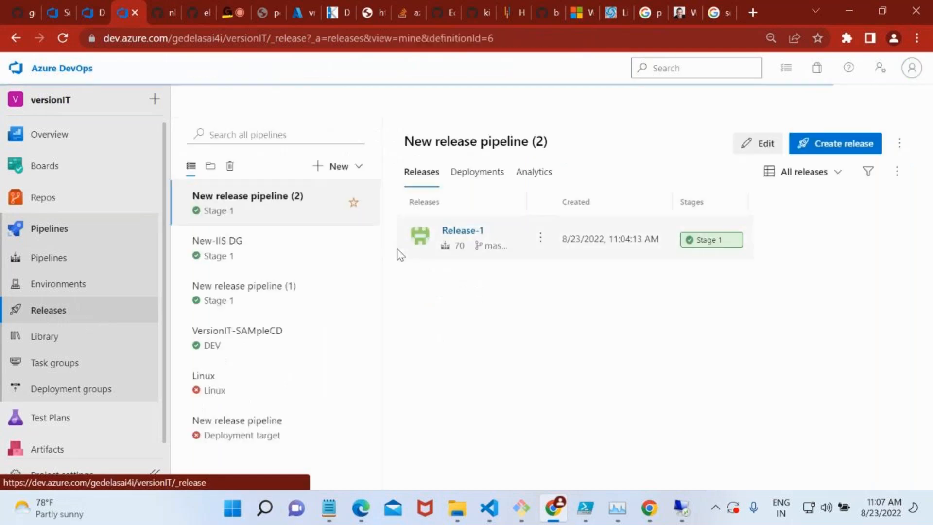
pyautogui.click(744, 148)
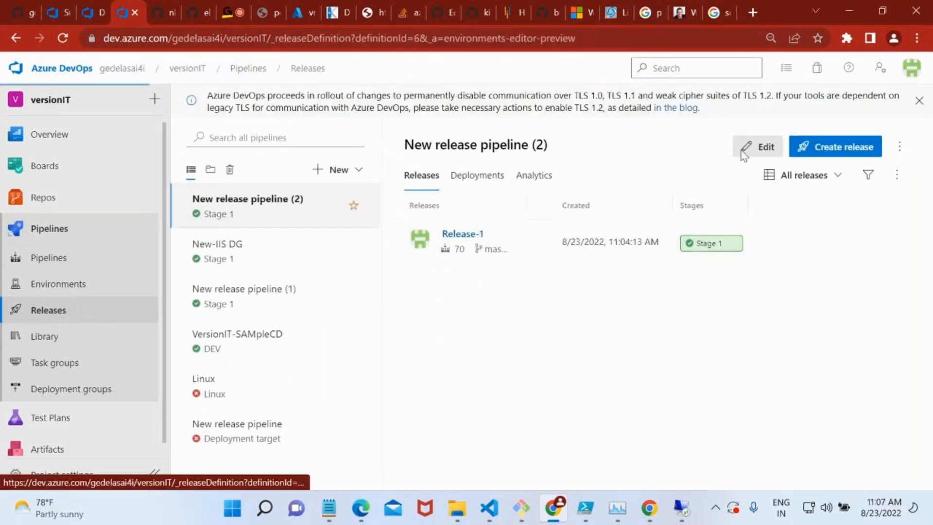
pyautogui.click(14, 39)
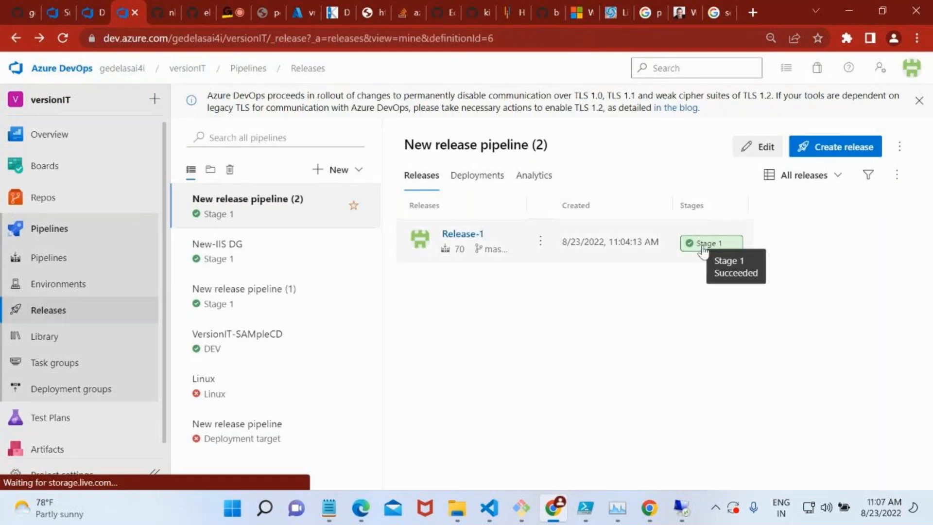
# Review the task results in Release-1's Stage 1 log for vm-windows, and switch to the remote desktop session showing IIS Manager.
pyautogui.click(476, 235)
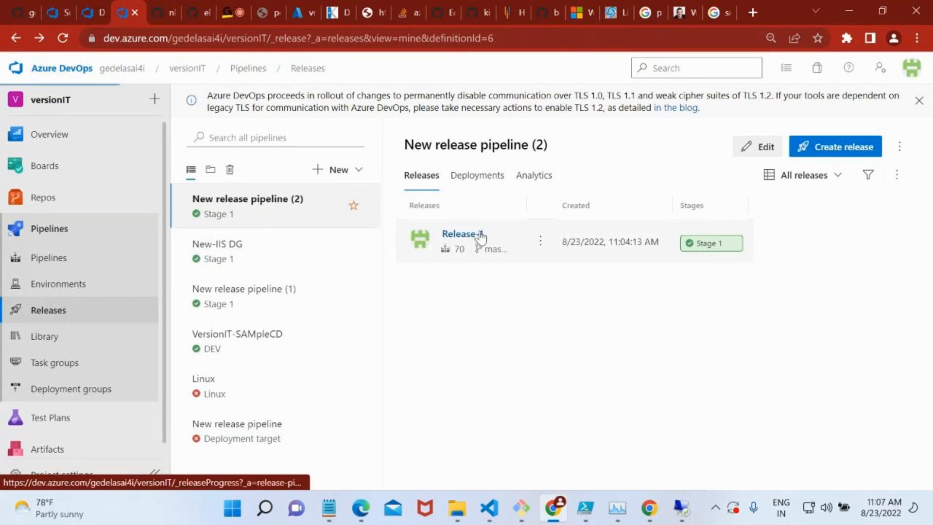
pyautogui.moveTo(465, 317)
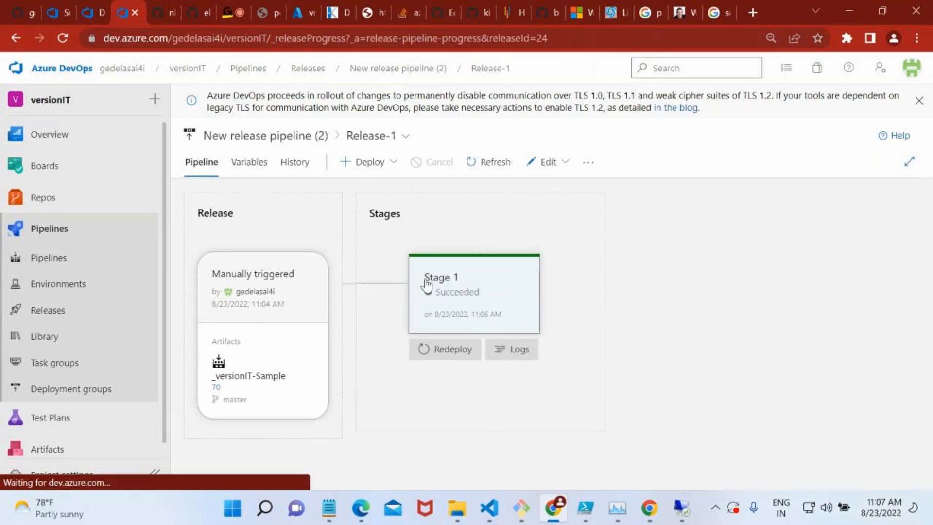
pyautogui.click(506, 357)
pyautogui.click(506, 362)
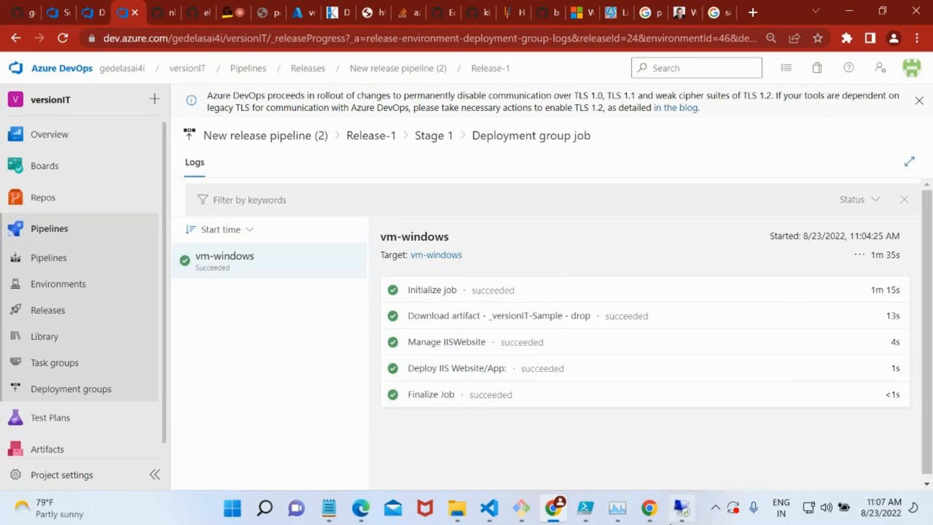
pyautogui.click(692, 518)
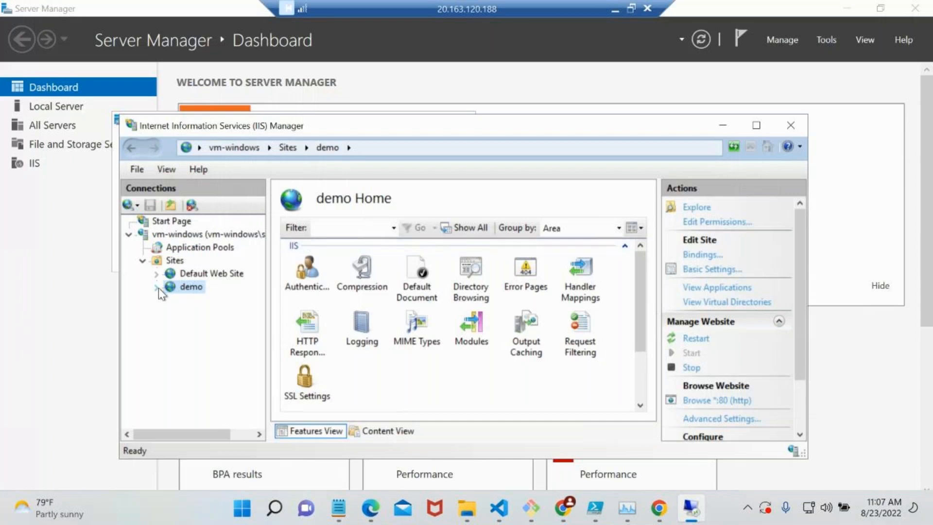
# Open File Explorer on the remote machine and check the deployed files in C:\inetpub\wwwroot\_versionIT-Sample\drop\s.
pyautogui.press('super+e')
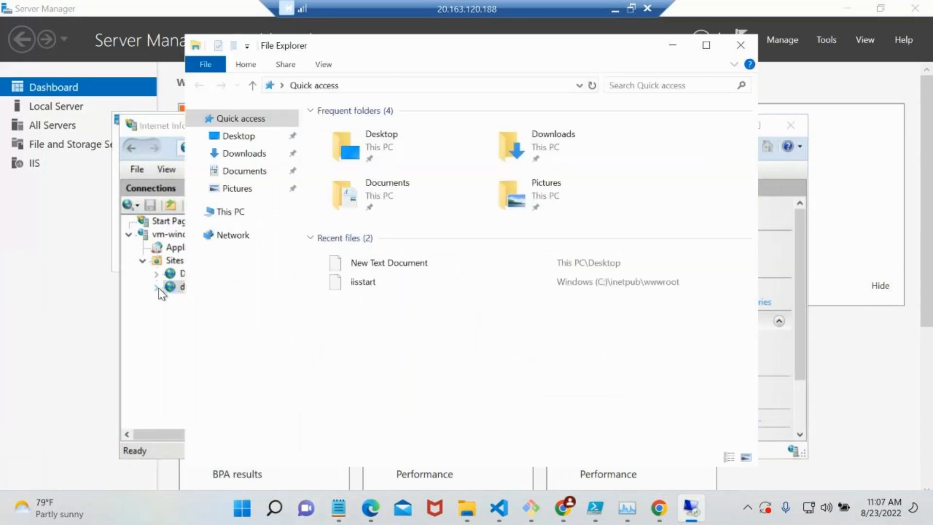
pyautogui.click(230, 212)
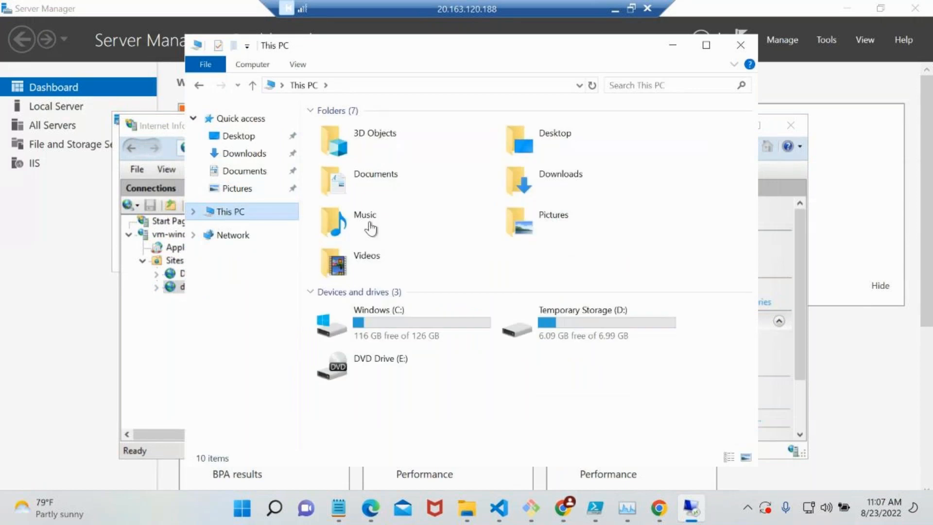
pyautogui.doubleClick(403, 317)
pyautogui.doubleClick(357, 147)
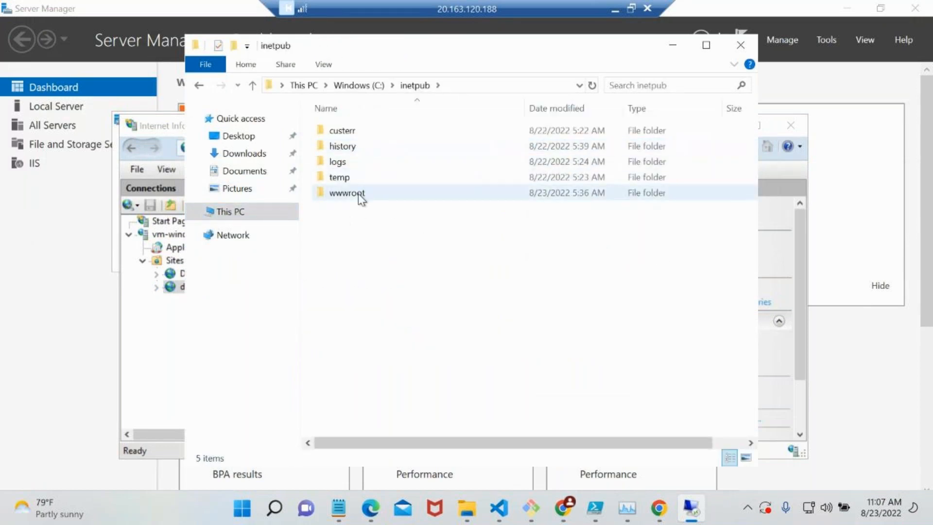
pyautogui.doubleClick(357, 193)
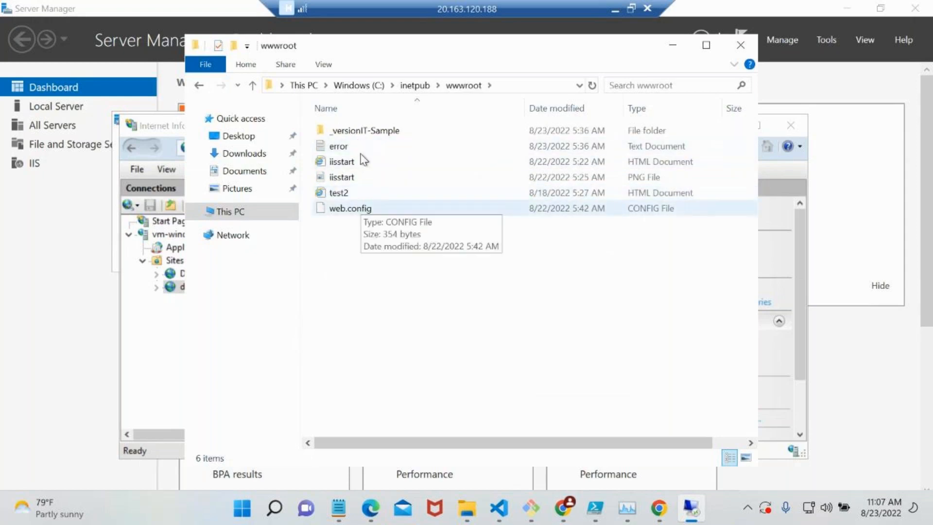
pyautogui.doubleClick(355, 129)
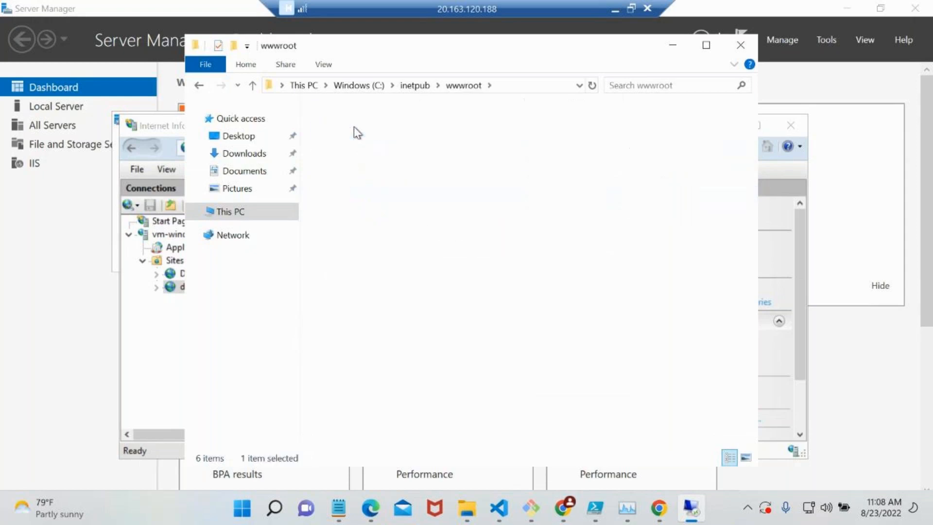
pyautogui.doubleClick(351, 136)
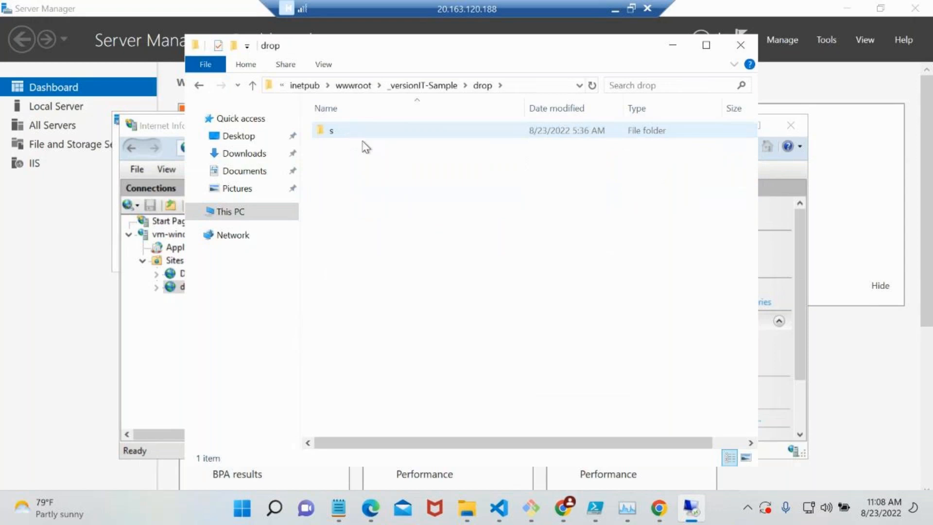
pyautogui.doubleClick(363, 136)
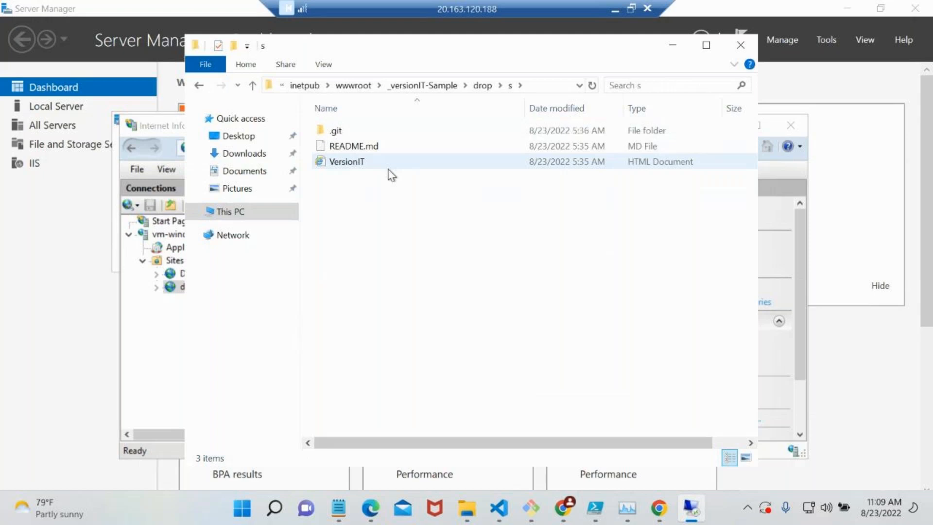
# Leave the remote desktop session, switch to the Azure portal and open the Virtual machines list.
pyautogui.click(614, 10)
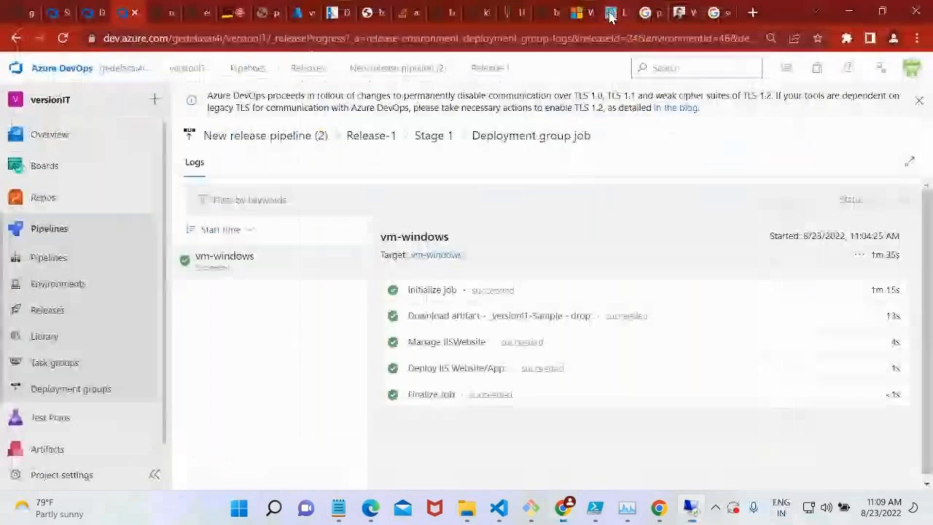
pyautogui.click(310, 5)
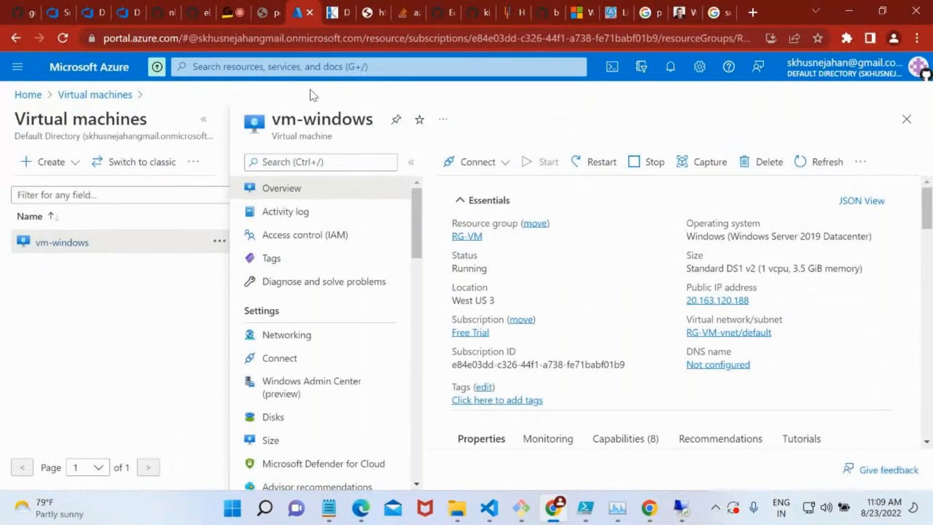
pyautogui.click(310, 73)
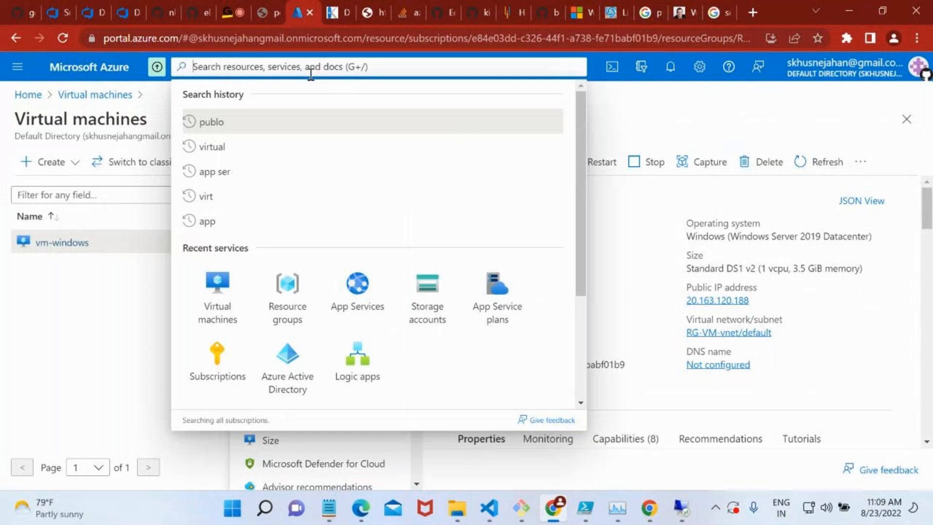
pyautogui.click(228, 320)
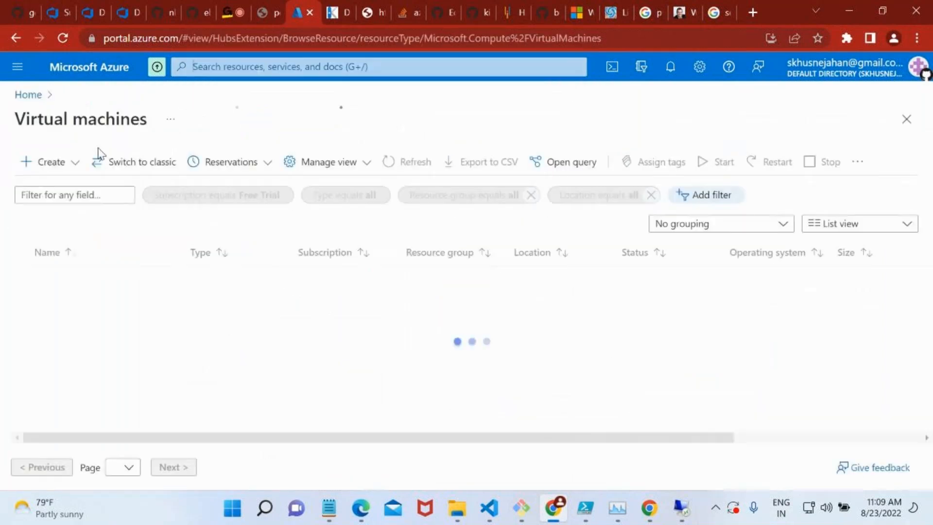
pyautogui.click(51, 164)
pyautogui.click(93, 192)
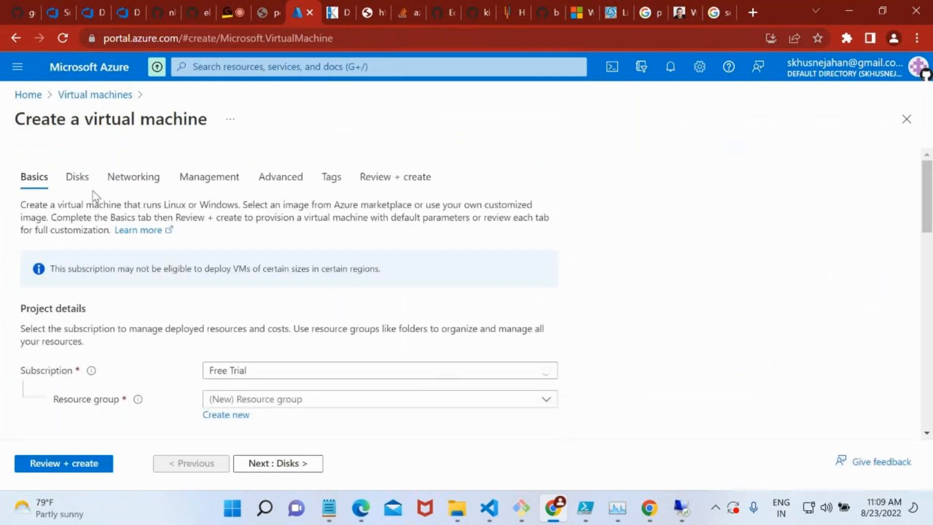
pyautogui.scroll(-4, 327, 368)
pyautogui.click(298, 211)
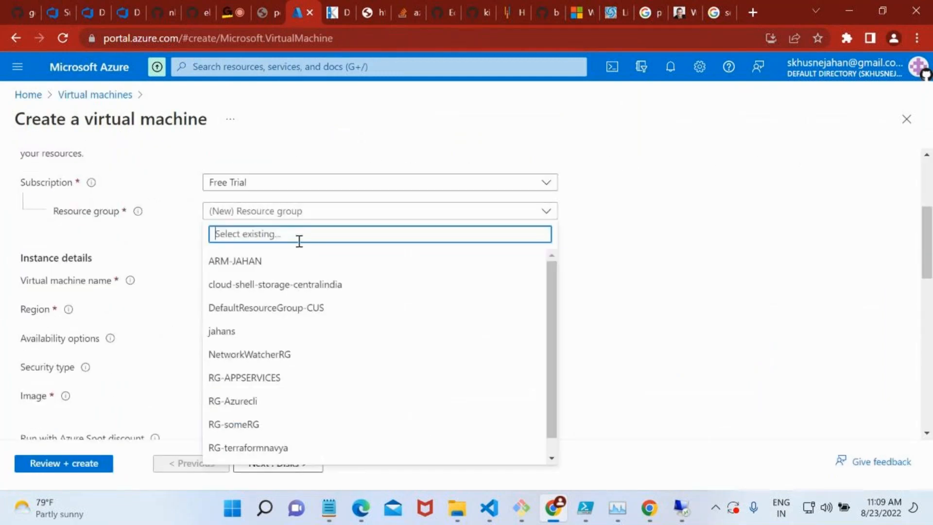
pyautogui.scroll(-1, 304, 415)
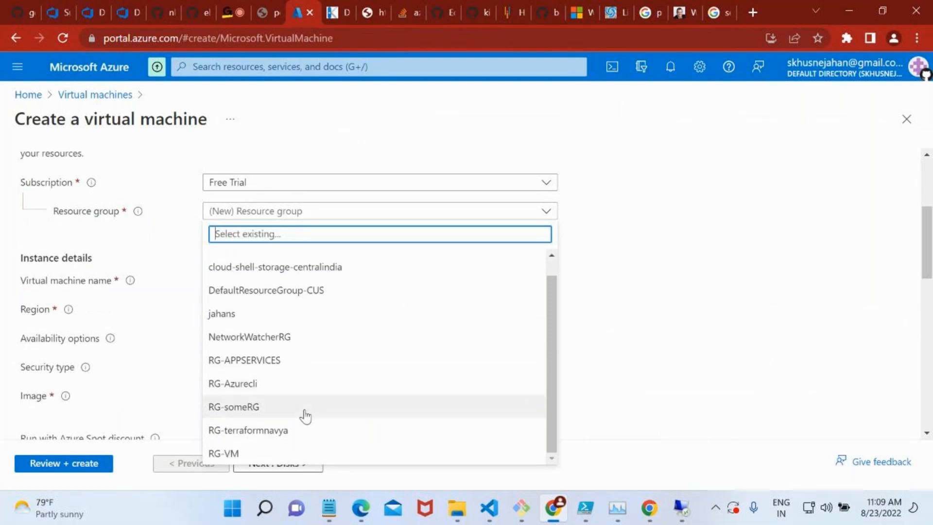
pyautogui.click(88, 96)
pyautogui.click(90, 95)
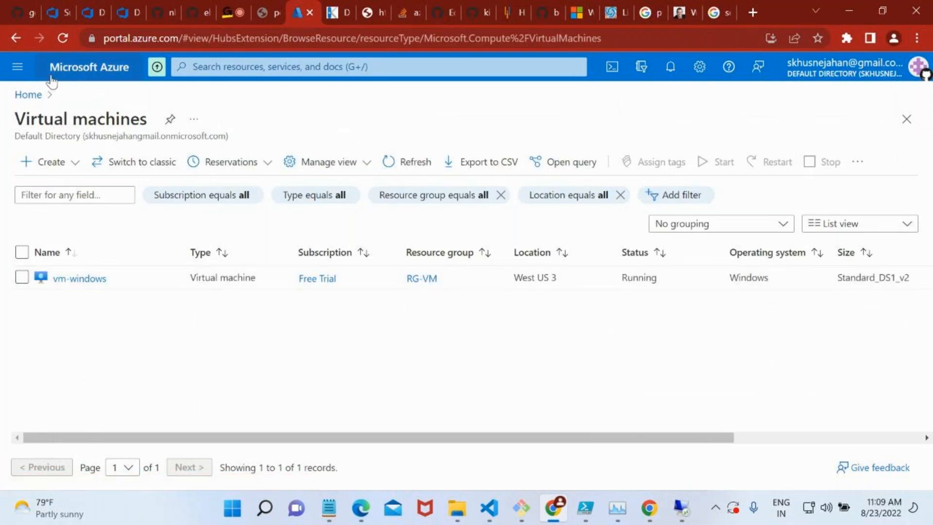
# Start creating an Azure virtual machine in resource group RG-VM and name it vmubuntu.
pyautogui.click(55, 168)
pyautogui.click(79, 186)
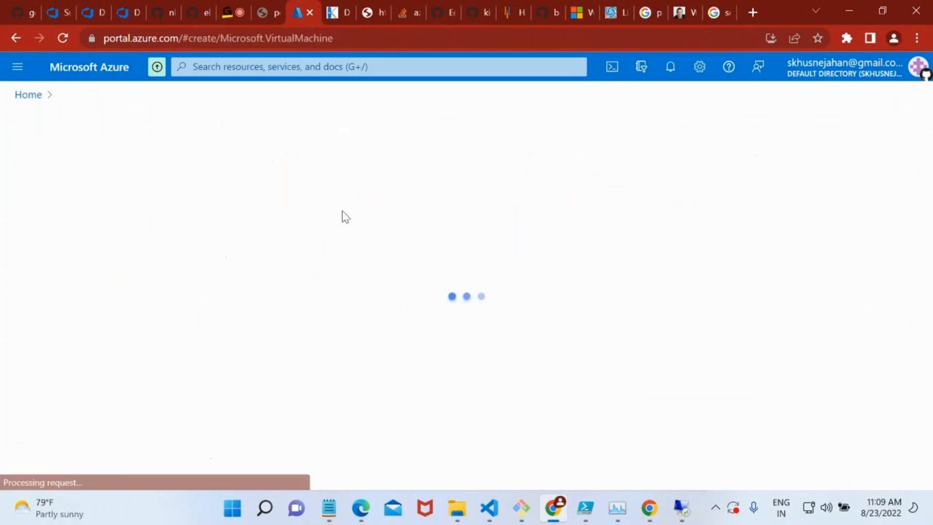
pyautogui.click(355, 400)
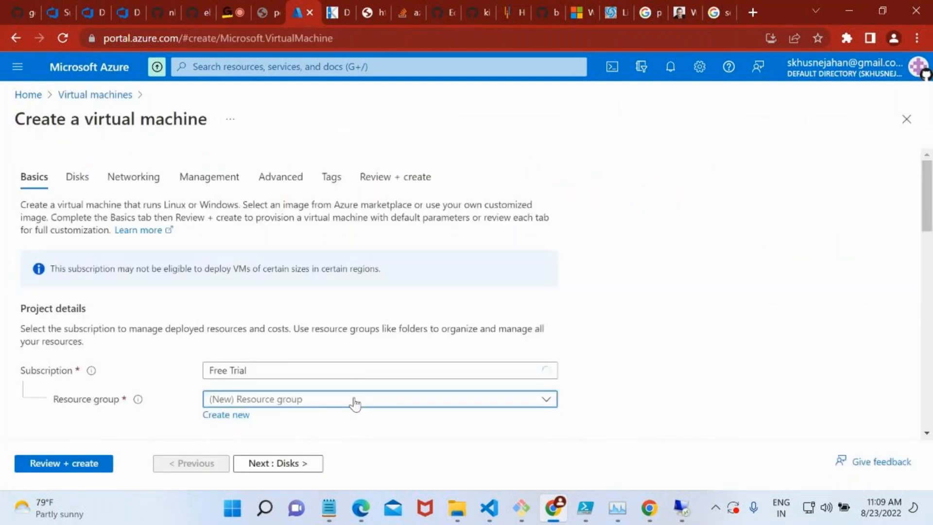
pyautogui.click(299, 350)
pyautogui.scroll(-3, 297, 358)
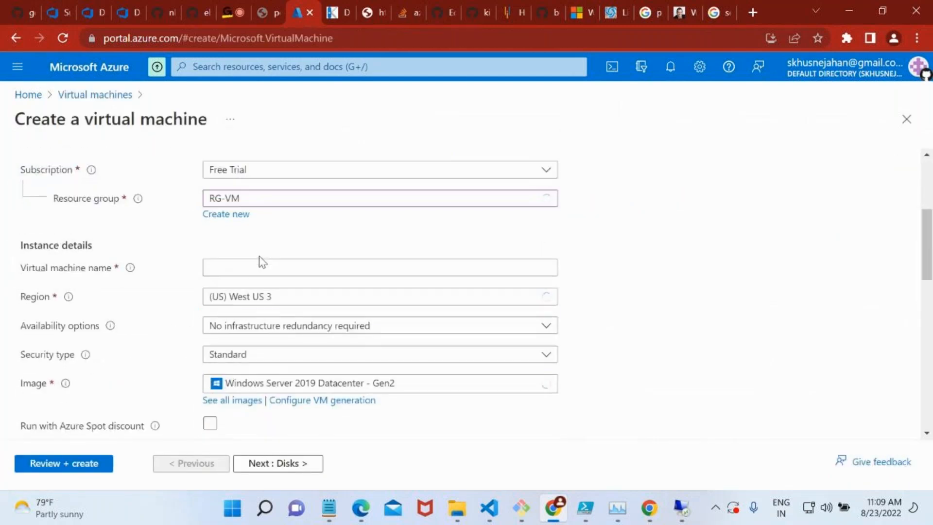
pyautogui.click(269, 274)
pyautogui.write('vmubuntu')
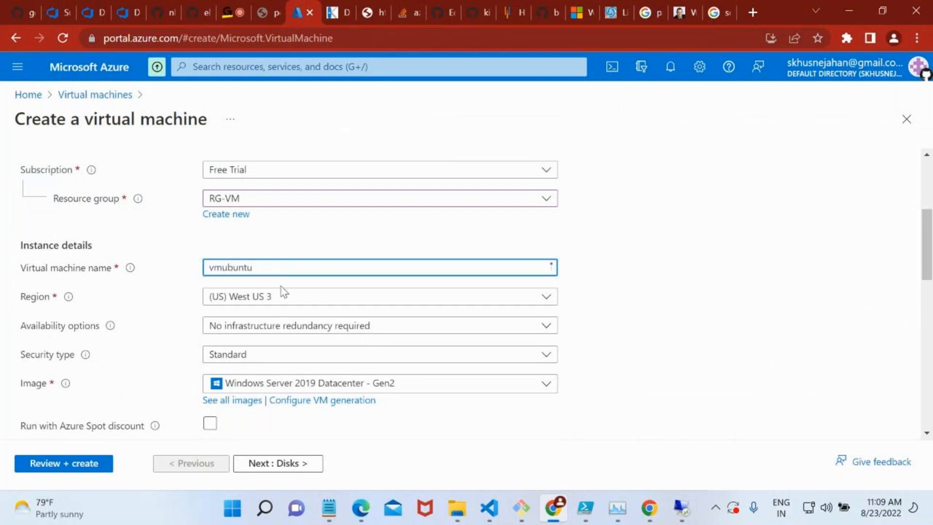
# Select Ubuntu Server 18.04 LTS - Gen2 as the image for the new virtual machine.
pyautogui.click(308, 328)
pyautogui.click(298, 354)
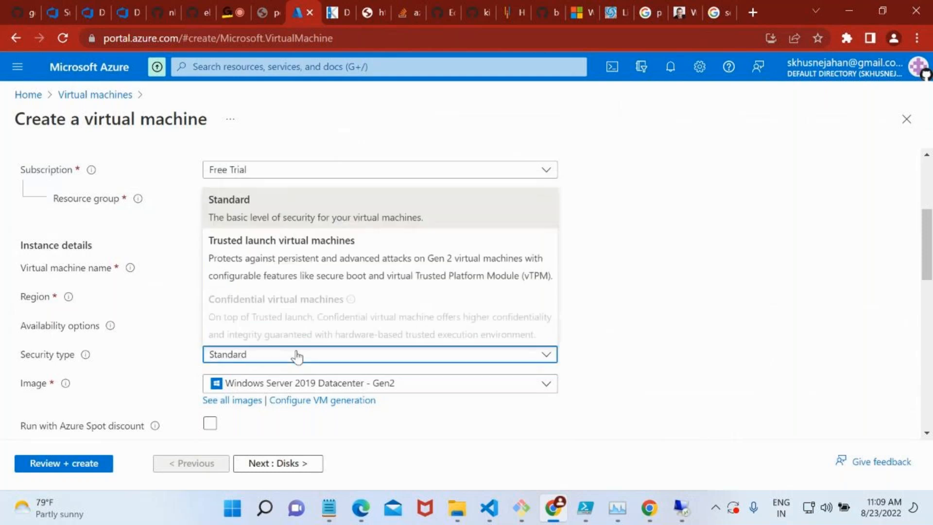
pyautogui.click(332, 387)
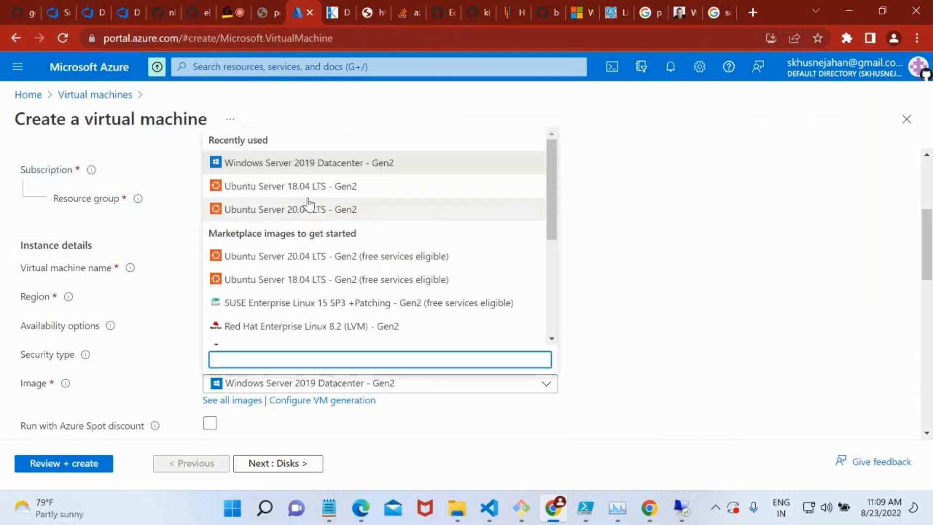
pyautogui.click(309, 185)
pyautogui.scroll(-3, 348, 316)
pyautogui.scroll(-2, 311, 312)
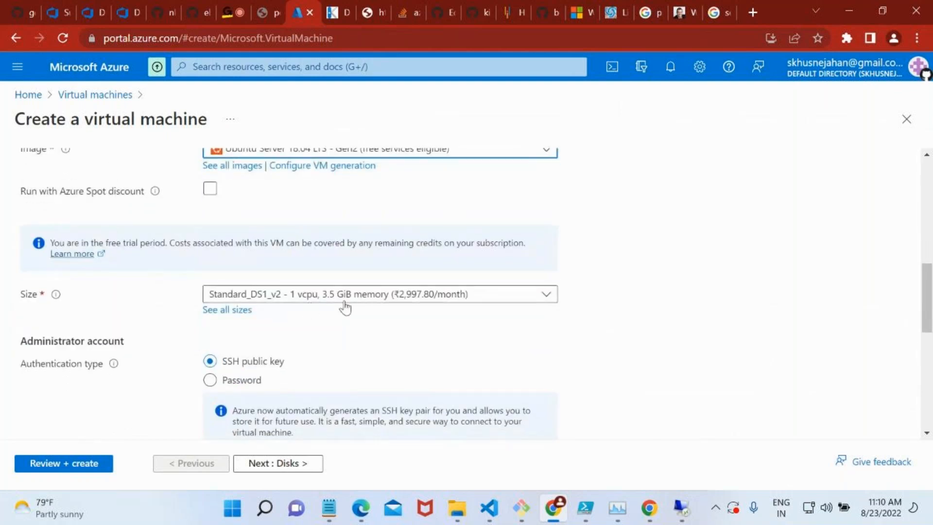
# Set the administrator account to password authentication with username saadmin, and enter and confirm the account password.
pyautogui.scroll(-3, 341, 354)
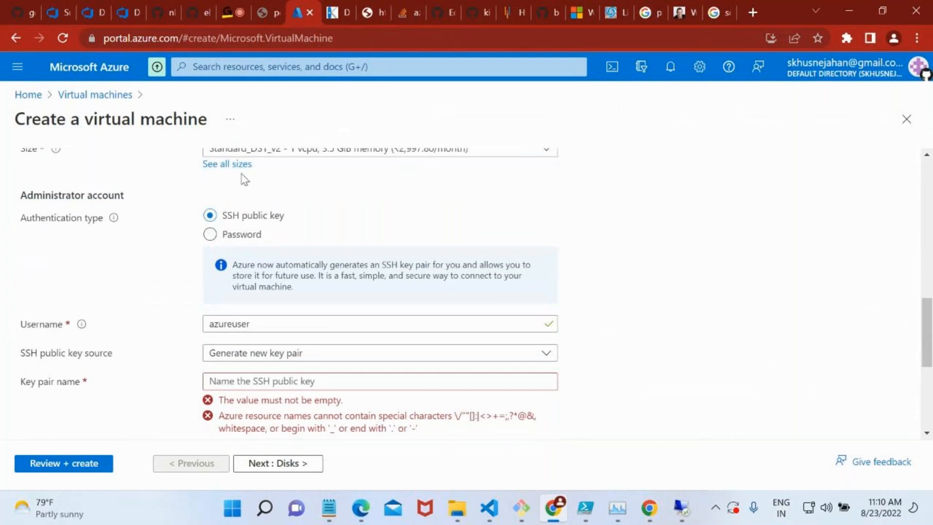
pyautogui.click(240, 235)
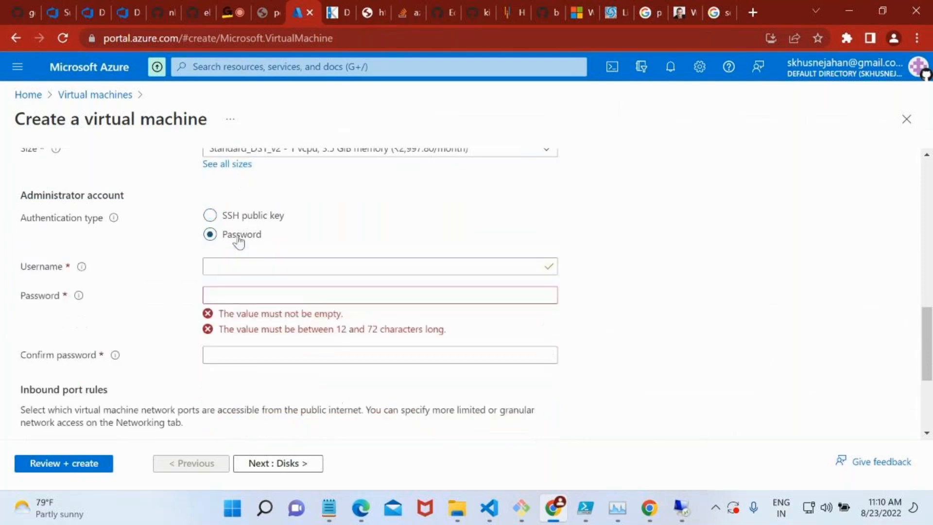
pyautogui.click(247, 268)
pyautogui.write('saadmin')
pyautogui.press('Tab')
pyautogui.write('Pa••••••••••')
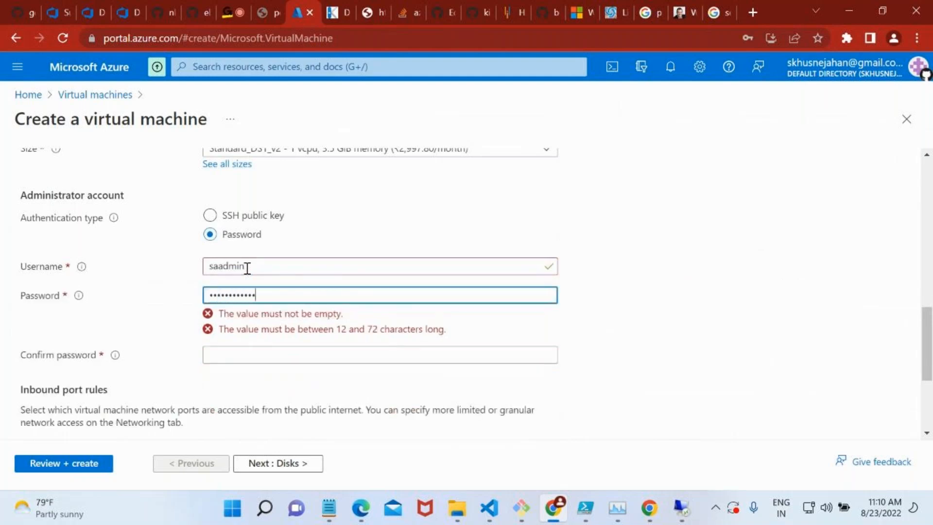
pyautogui.click(267, 322)
pyautogui.write('Pa••••••••••')
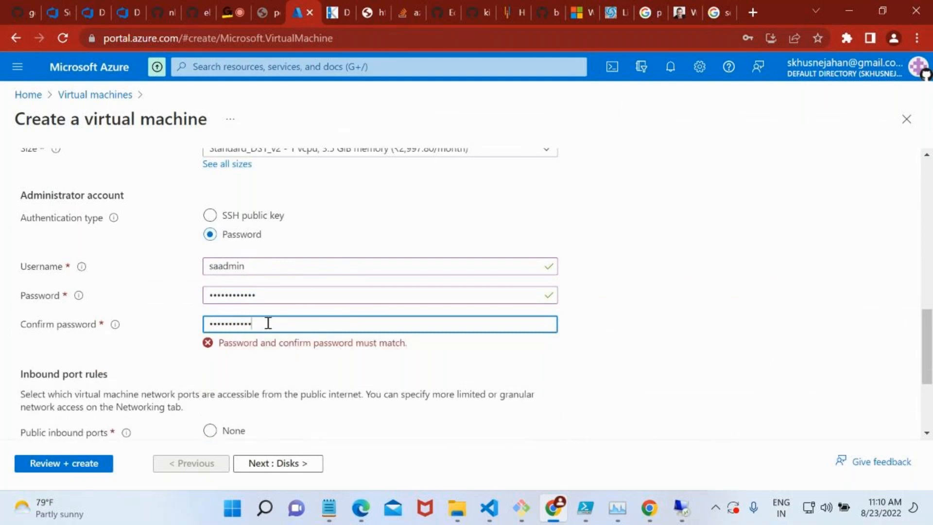
# Allow HTTP (80) as a public inbound port in addition to SSH (22).
pyautogui.scroll(-3, 267, 323)
pyautogui.click(262, 314)
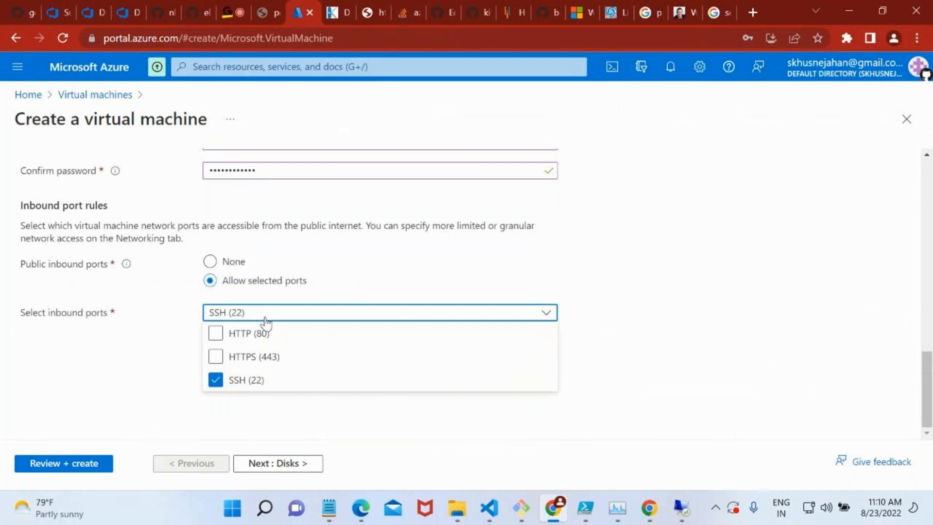
pyautogui.click(217, 336)
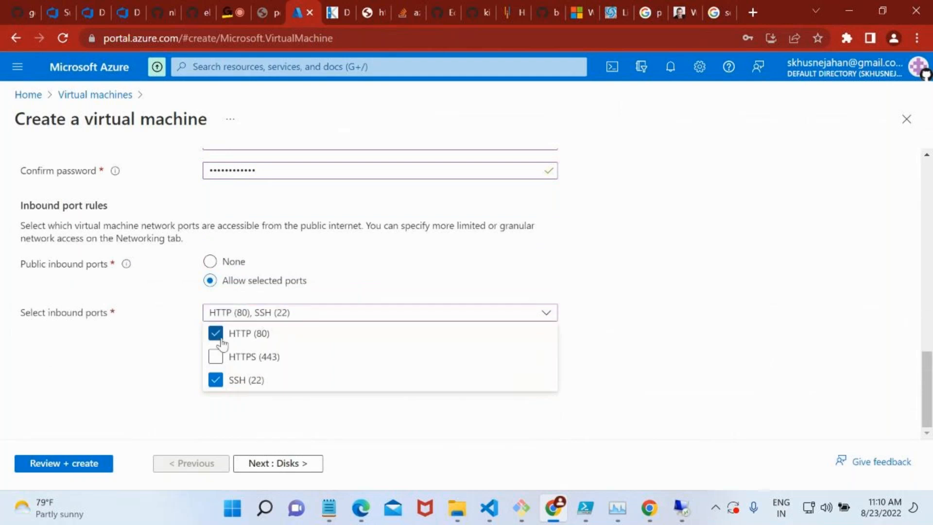
pyautogui.click(115, 373)
# Validate the virtual machine configuration, revisit the Disks settings, validate again and create the virtual machine.
pyautogui.click(100, 468)
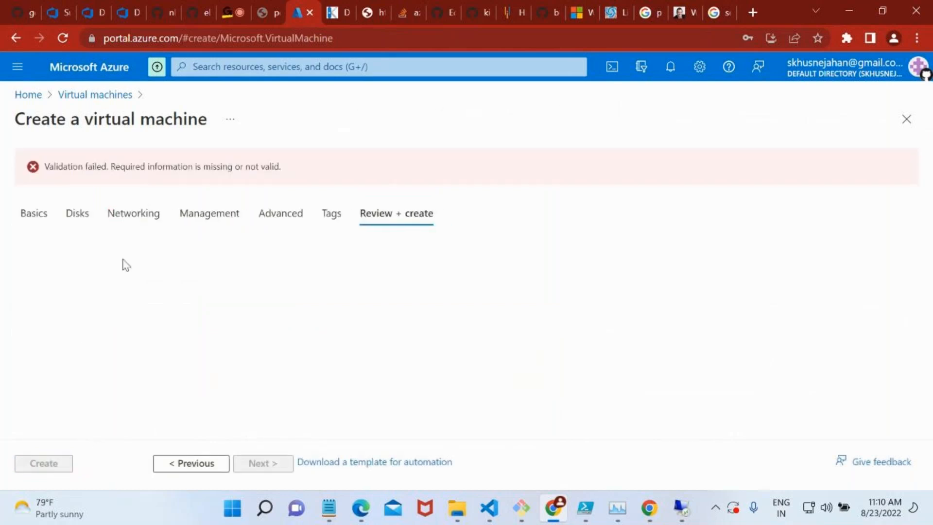
pyautogui.click(77, 210)
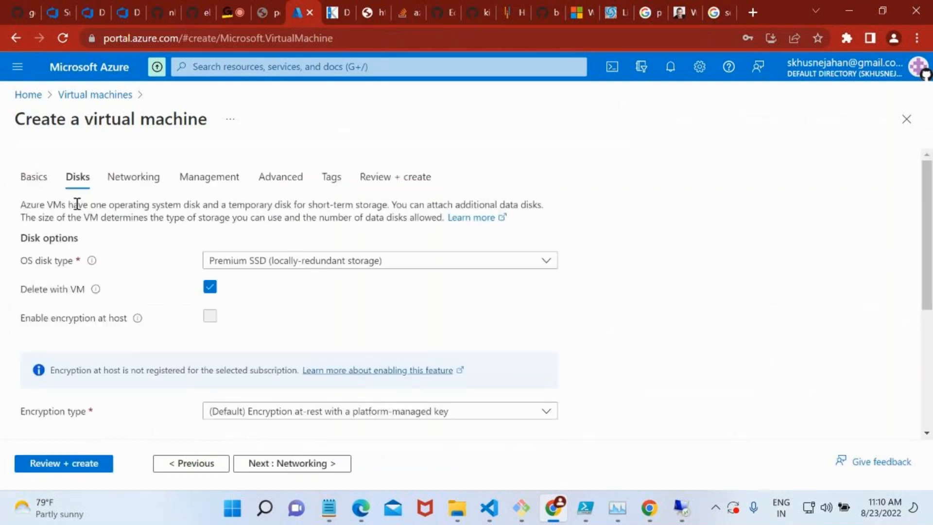
pyautogui.click(85, 467)
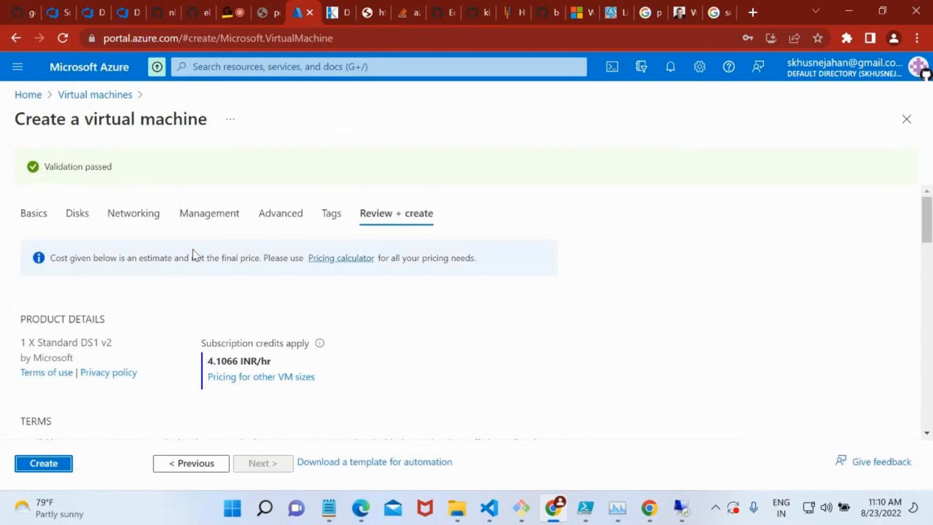
pyautogui.click(70, 467)
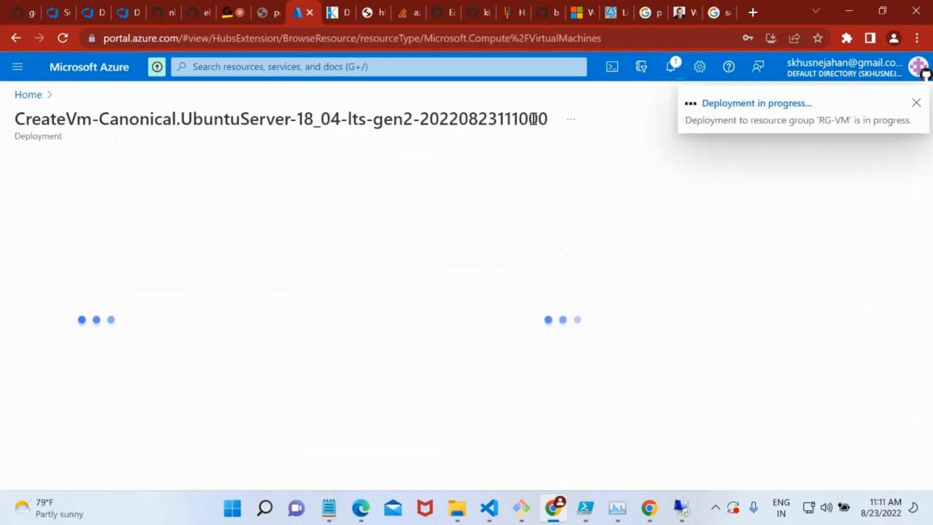
# Find PuTTY among the installed apps and launch it.
pyautogui.press('super')
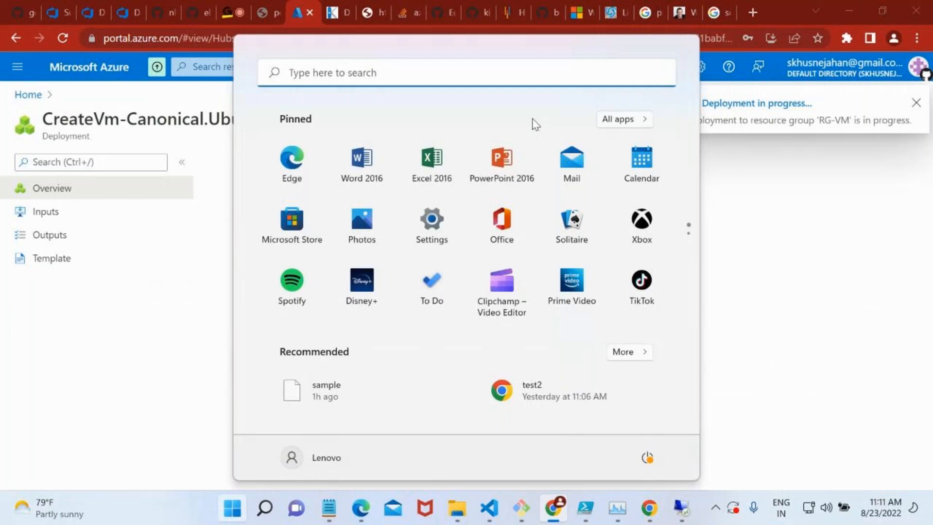
pyautogui.write('putty')
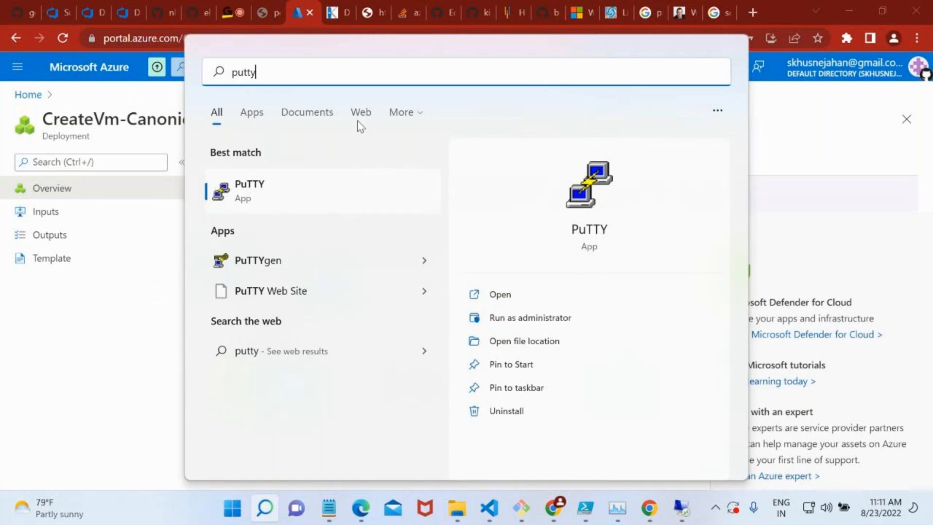
pyautogui.click(295, 184)
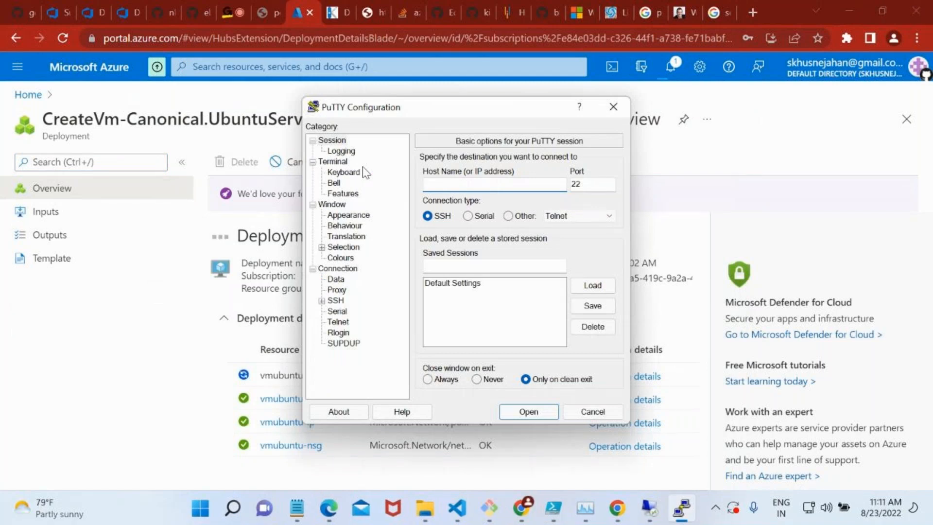
# Return to the Azure portal, open the RG-VM resource group from the deployment, and refresh its resources to locate vmubuntu.
pyautogui.click(144, 278)
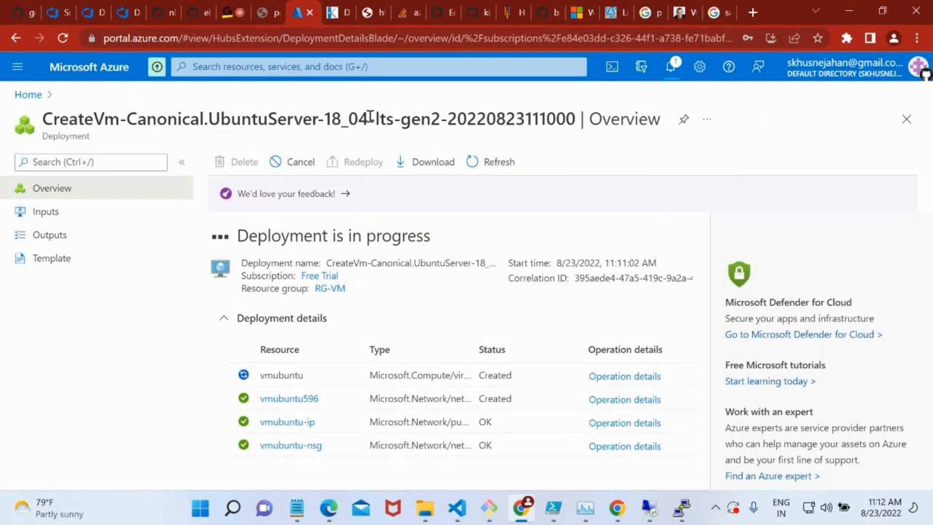
pyautogui.moveTo(375, 117); pyautogui.dragTo(398, 119)
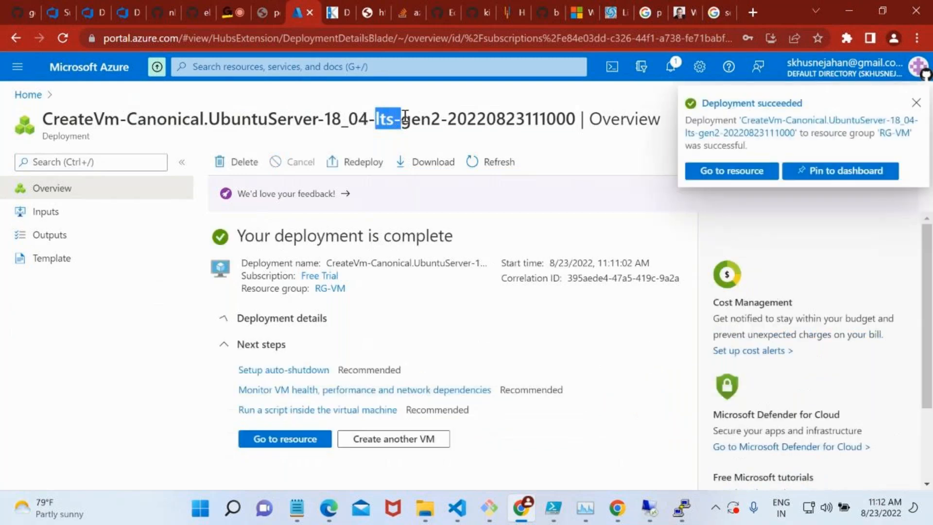
pyautogui.click(403, 118)
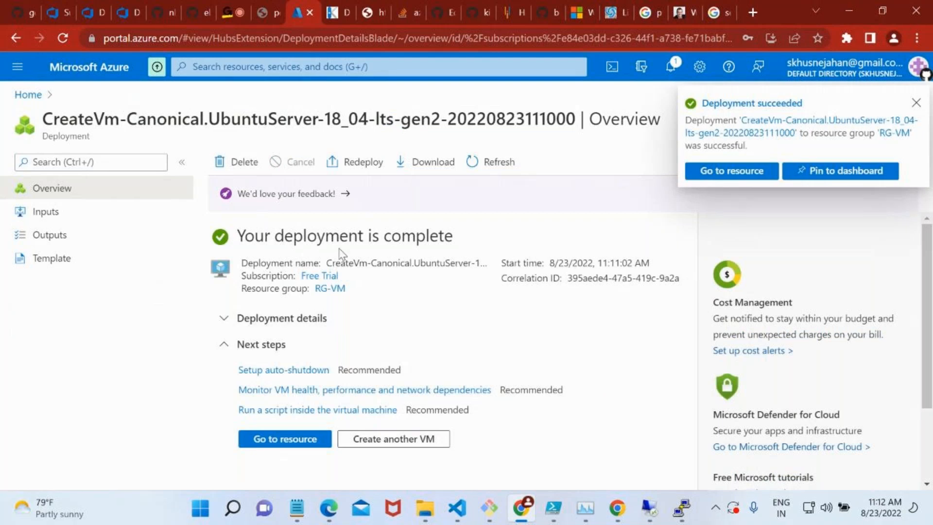
pyautogui.click(334, 290)
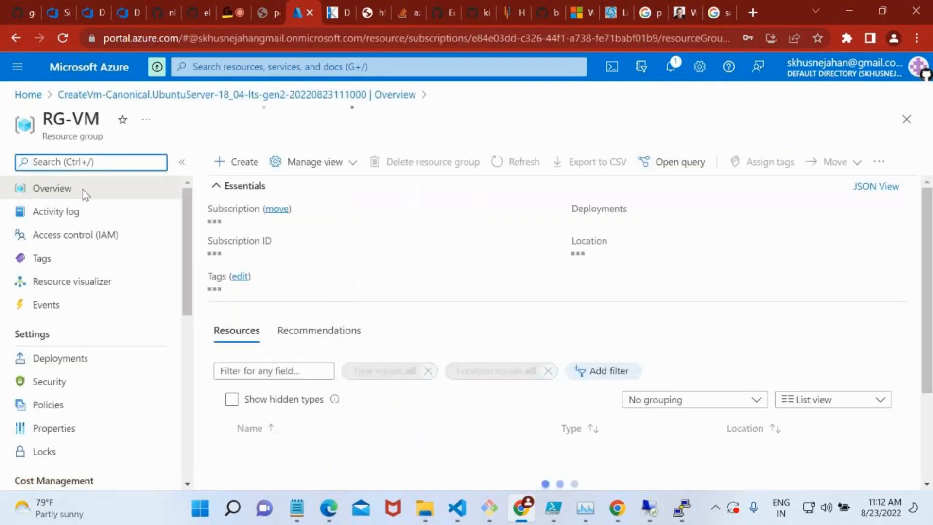
pyautogui.scroll(-2, 357, 353)
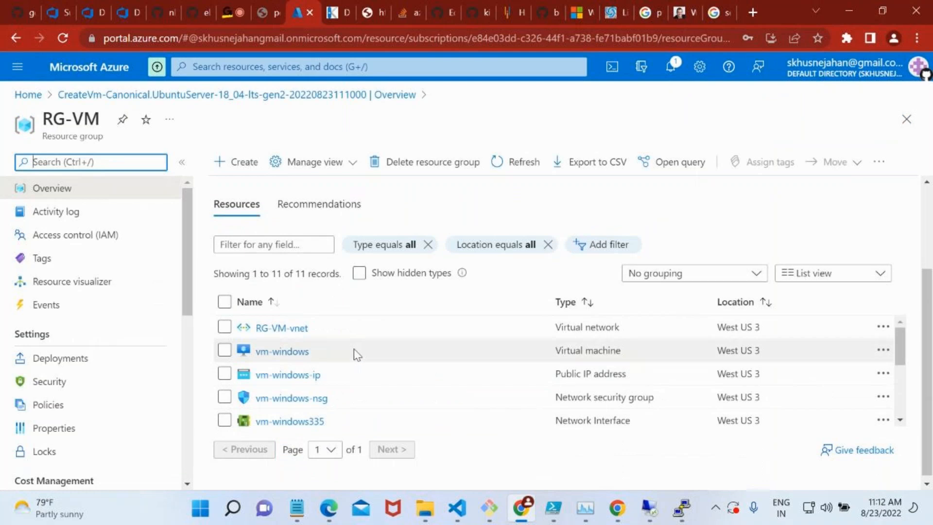
pyautogui.click(523, 162)
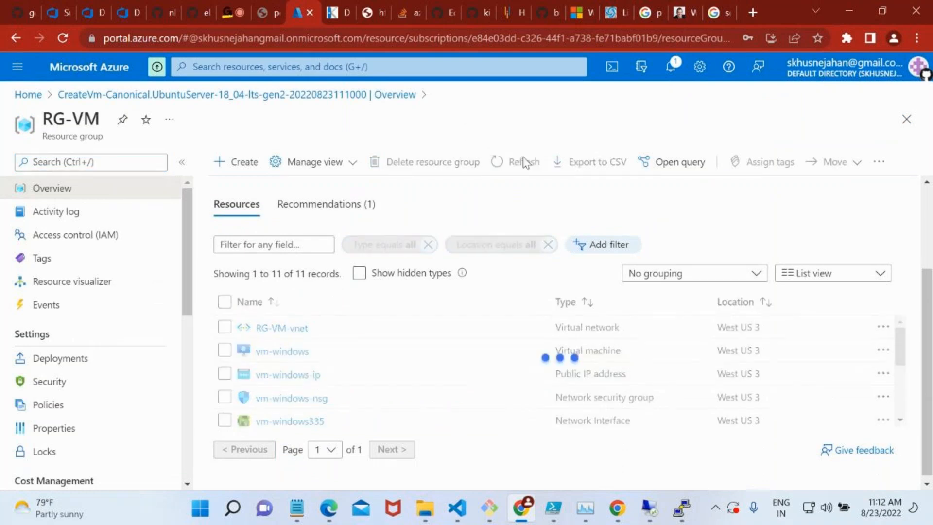
pyautogui.scroll(-3, 372, 374)
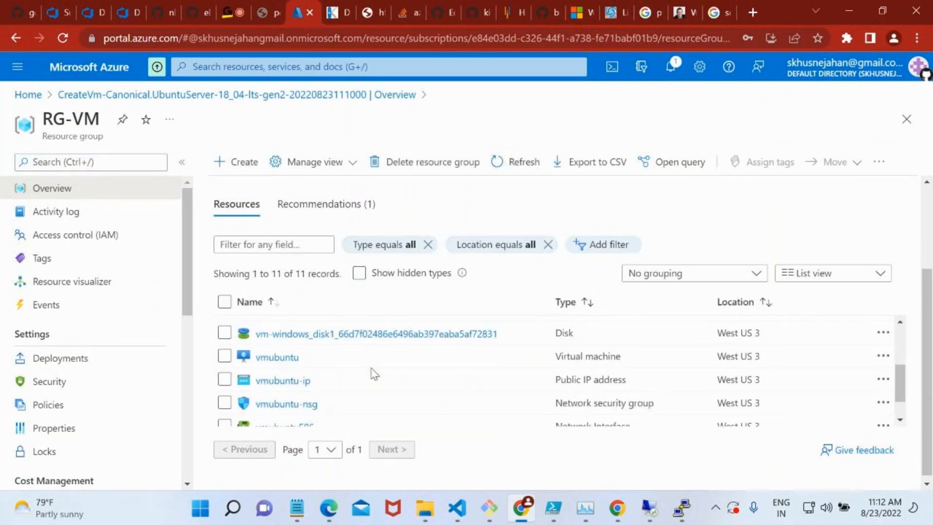
# Open vmubuntu, copy its public IP address, and start a PuTTY session to that address, accepting the server's host key.
pyautogui.click(277, 356)
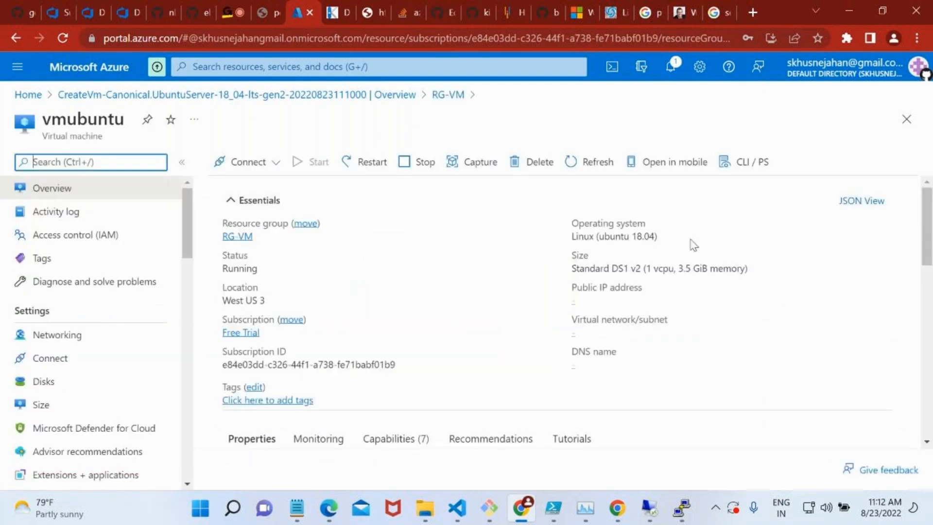
pyautogui.click(642, 302)
pyautogui.click(673, 498)
pyautogui.hotkey('ctrl', 'v')
pyautogui.click(538, 417)
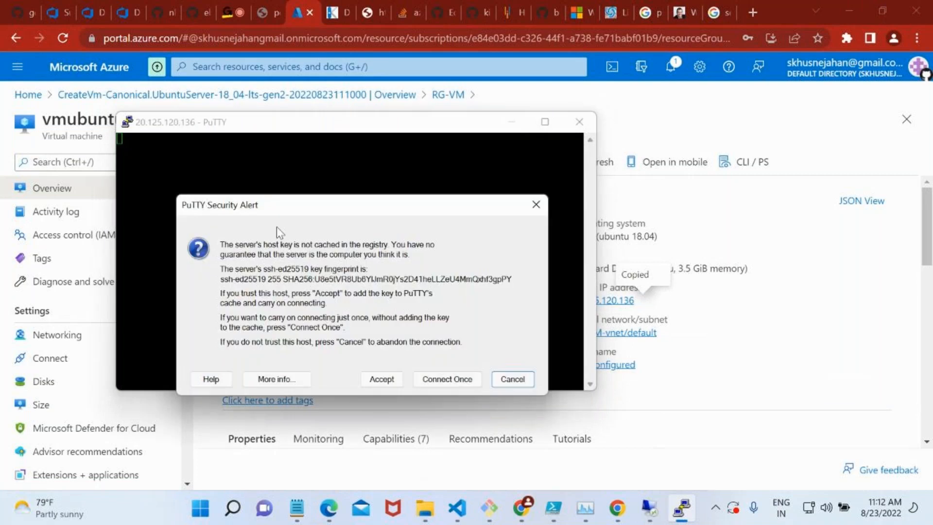
pyautogui.click(380, 378)
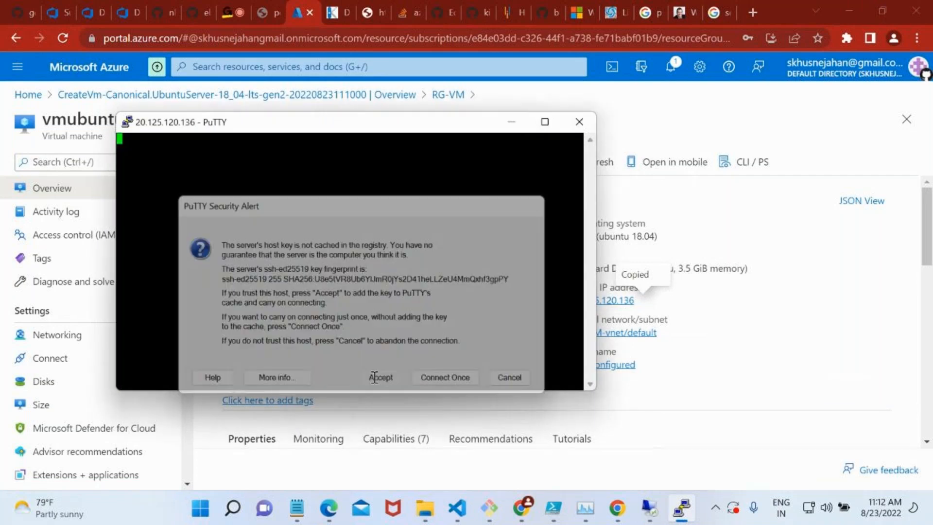
# Log in to the Ubuntu machine as saadmin and enter the account password.
pyautogui.write('saadmin')
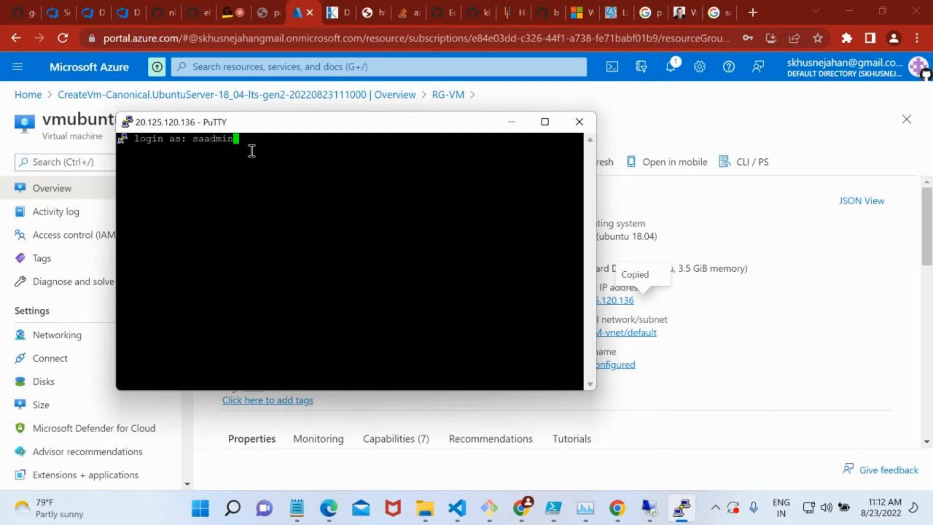
pyautogui.press('Return')
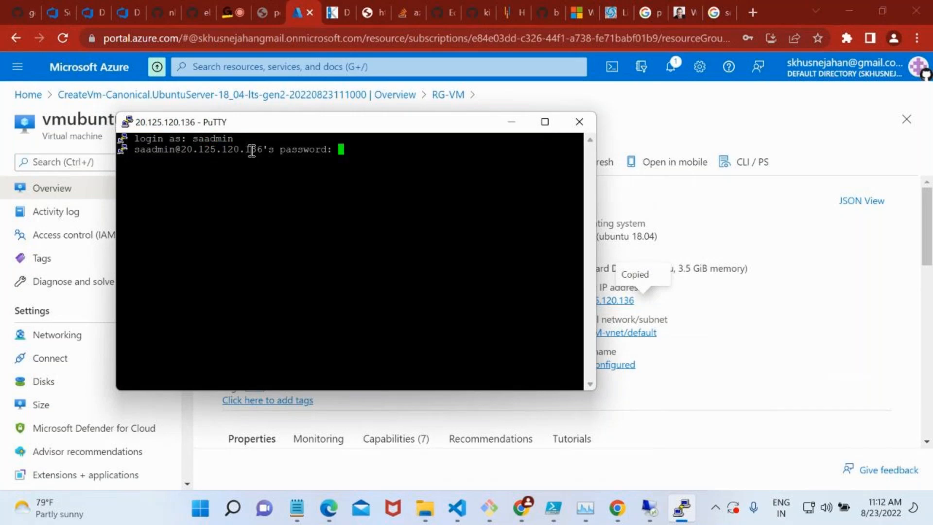
pyautogui.press('Return')
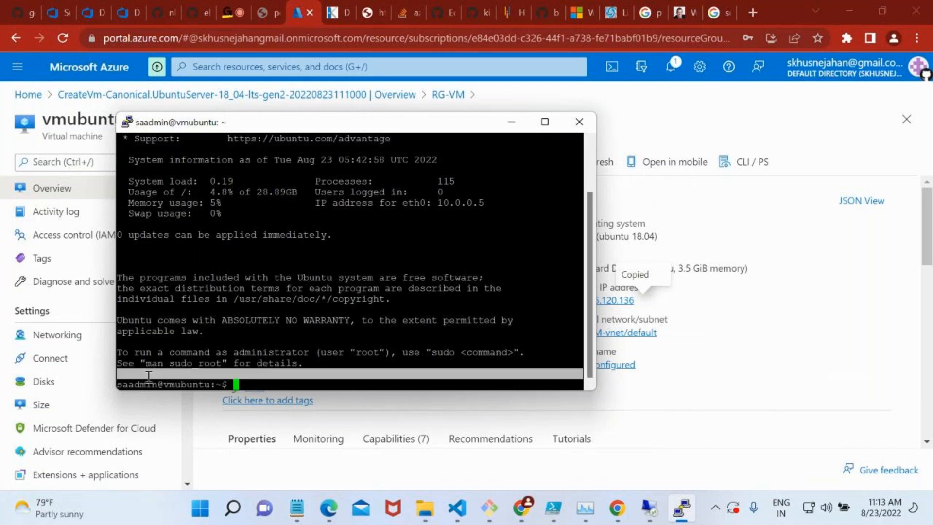
# Highlight the host name in the shell prompt and clear the terminal screen with the clear command.
pyautogui.doubleClick(200, 383)
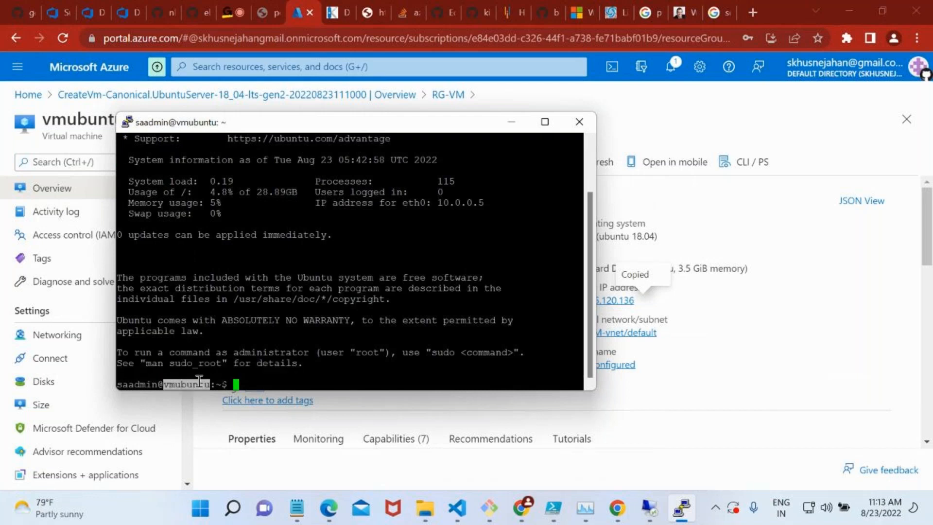
pyautogui.click(297, 377)
pyautogui.write('clear')
pyautogui.press('Return')
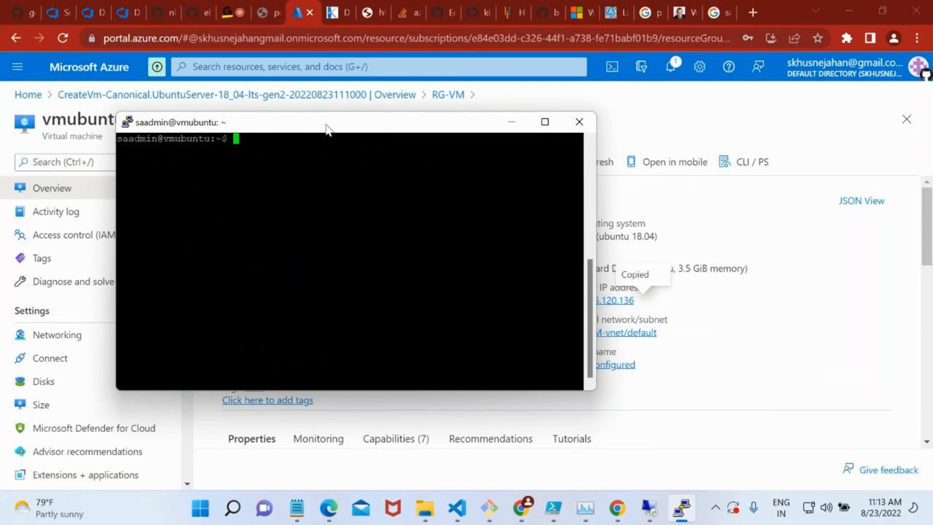
# Change the PuTTY session's terminal font to Courier New Bold, size 14, and apply the settings.
pyautogui.rightClick(325, 124)
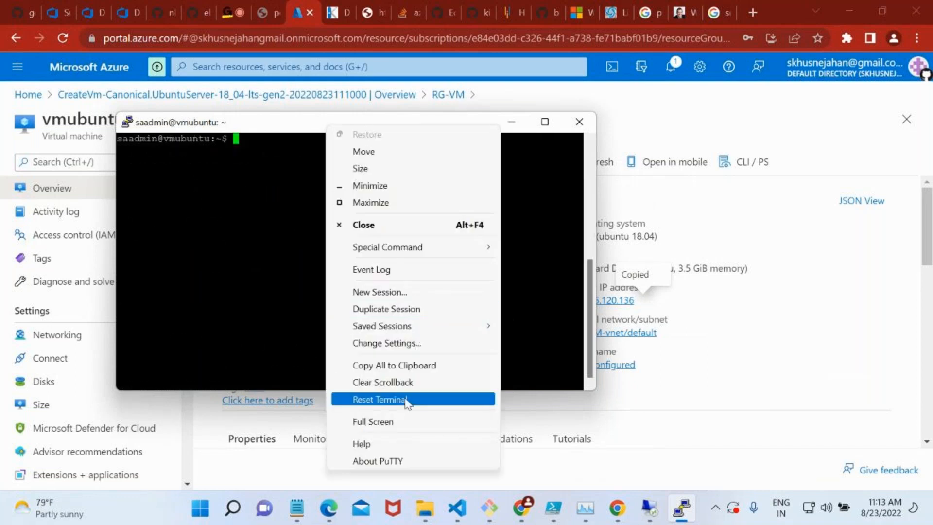
pyautogui.click(411, 342)
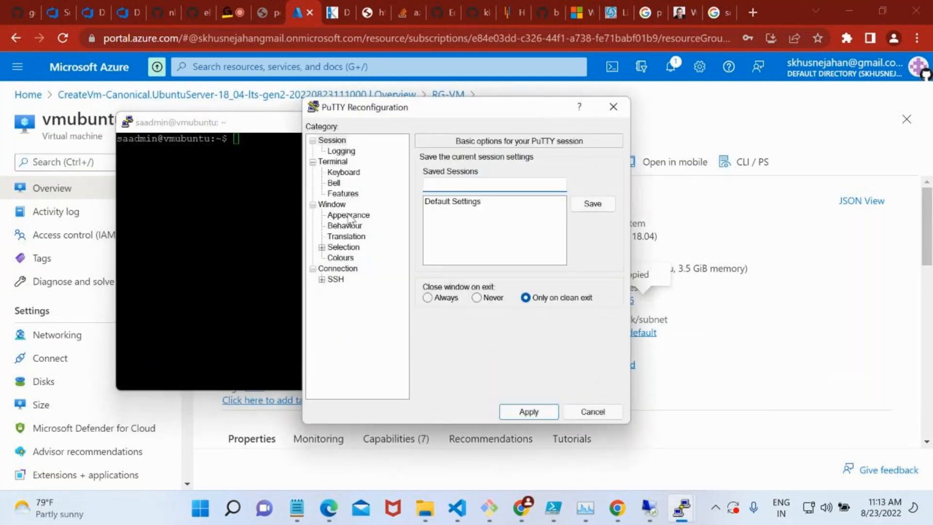
pyautogui.click(349, 215)
pyautogui.click(587, 250)
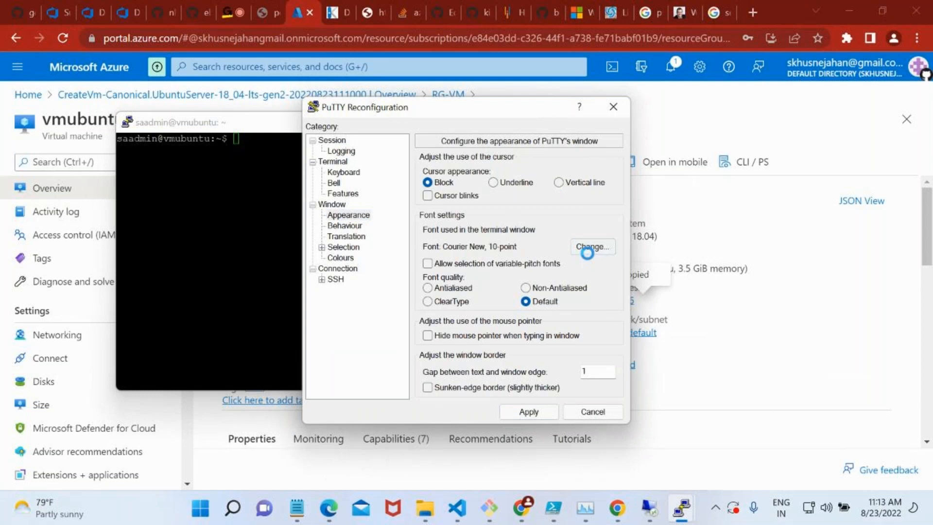
pyautogui.click(493, 199)
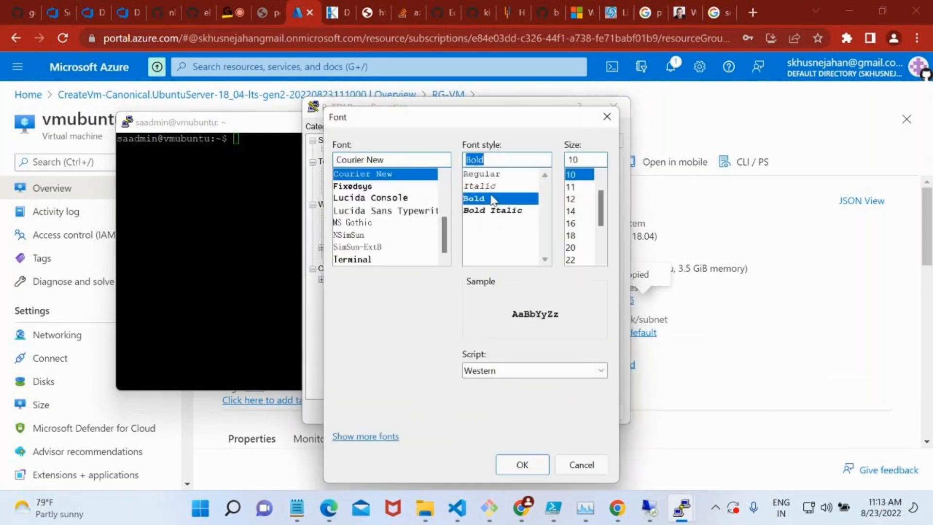
pyautogui.click(572, 211)
pyautogui.click(511, 476)
pyautogui.click(524, 412)
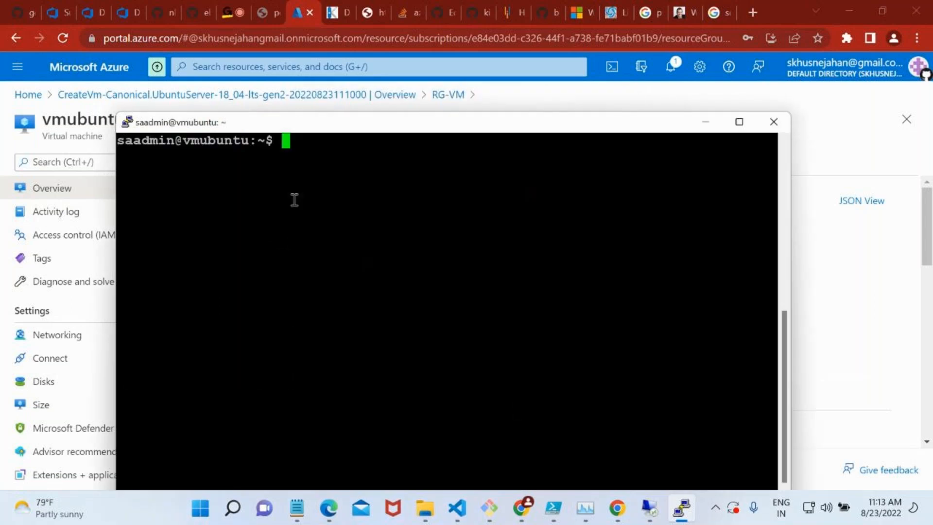
# List the files in the current directory with ls and print the working directory with pwd.
pyautogui.write('ls')
pyautogui.press('Return')
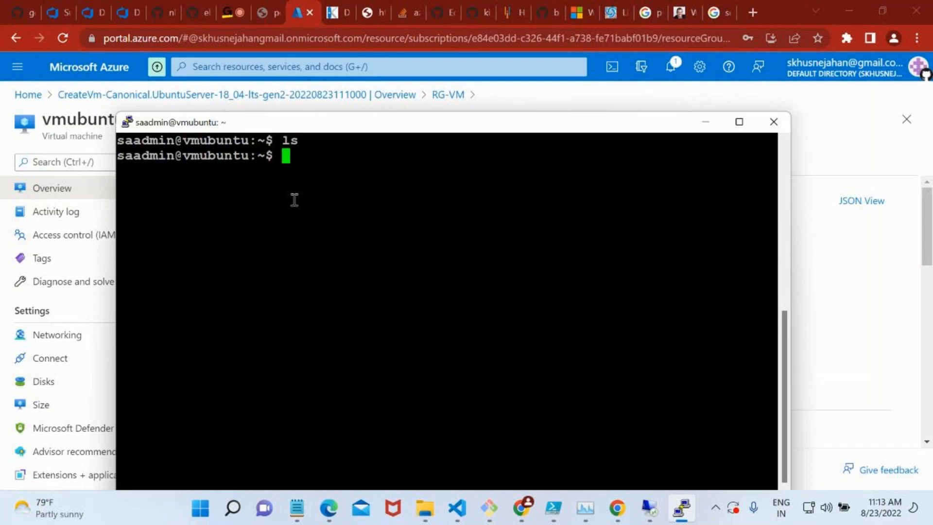
pyautogui.write('pwd')
pyautogui.press('Return')
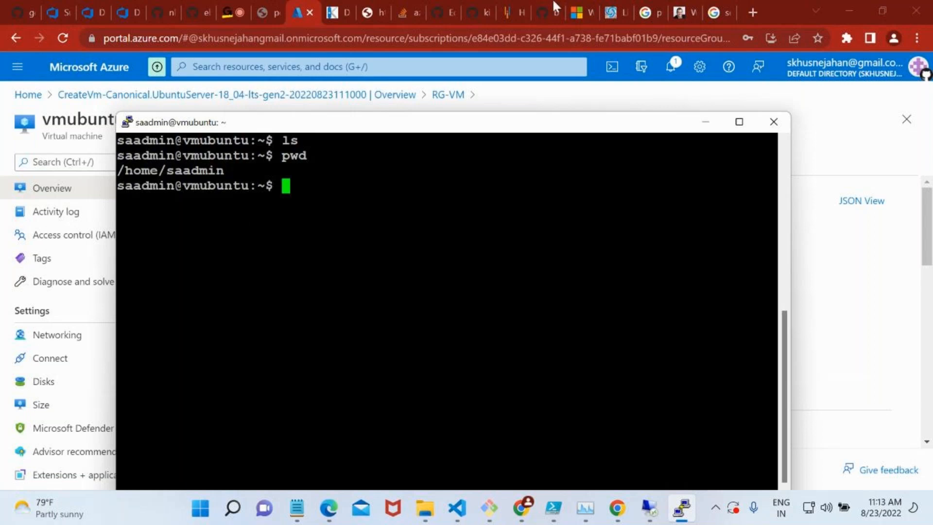
# Switch to the browser's Google search page, search for "install nginx on ubuntu" and open DigitalOcean's Ubuntu 18.04 tutorial.
pyautogui.click(714, 14)
pyautogui.click(714, 15)
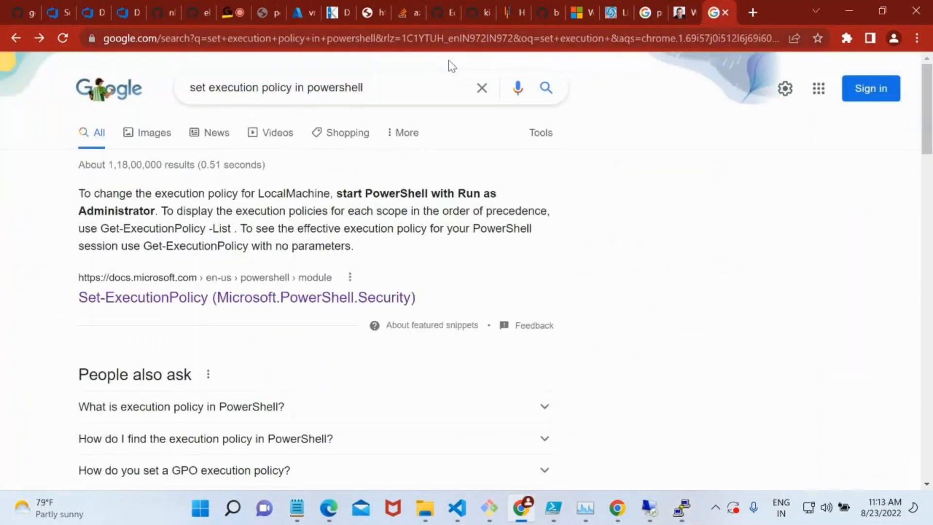
pyautogui.click(418, 87)
pyautogui.hotkey('ctrl', 'a')
pyautogui.press('BackSpace')
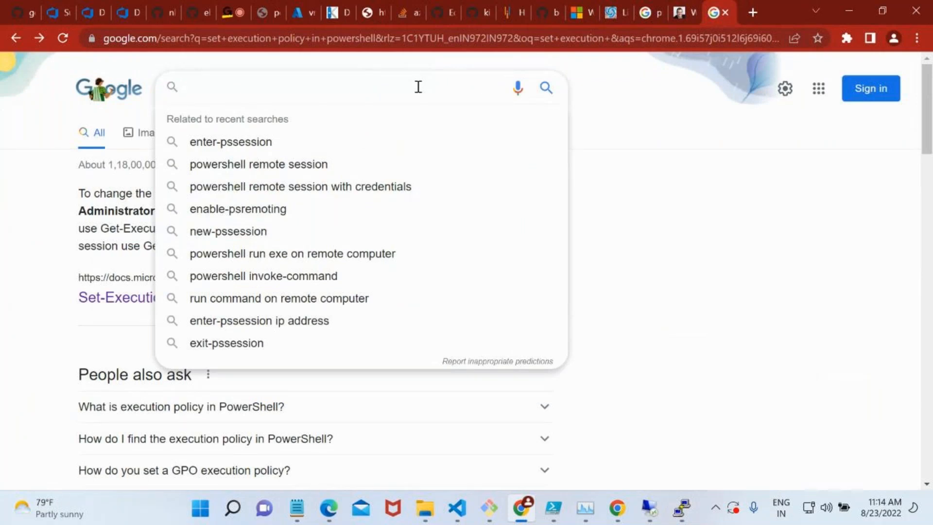
pyautogui.write('install nfin')
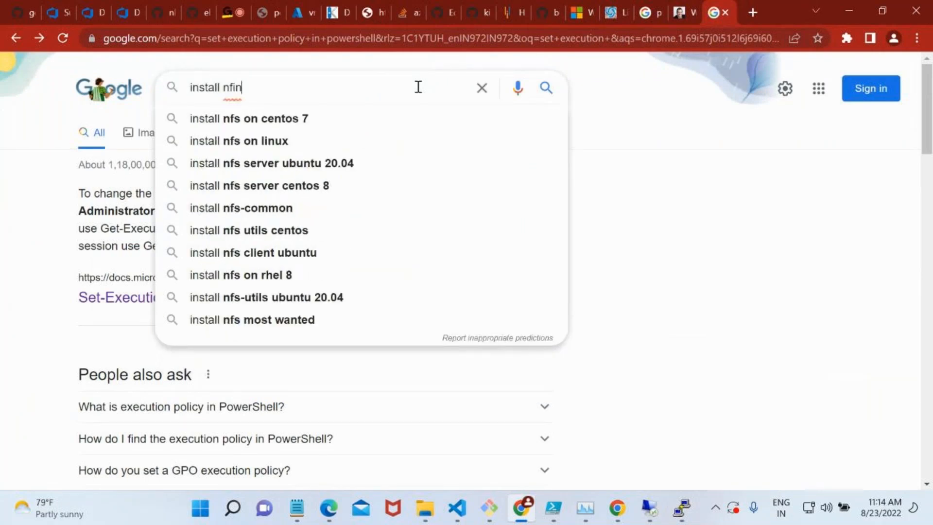
pyautogui.press('BackSpace')
pyautogui.press('BackSpace')
pyautogui.press('BackSpace')
pyautogui.write('gin')
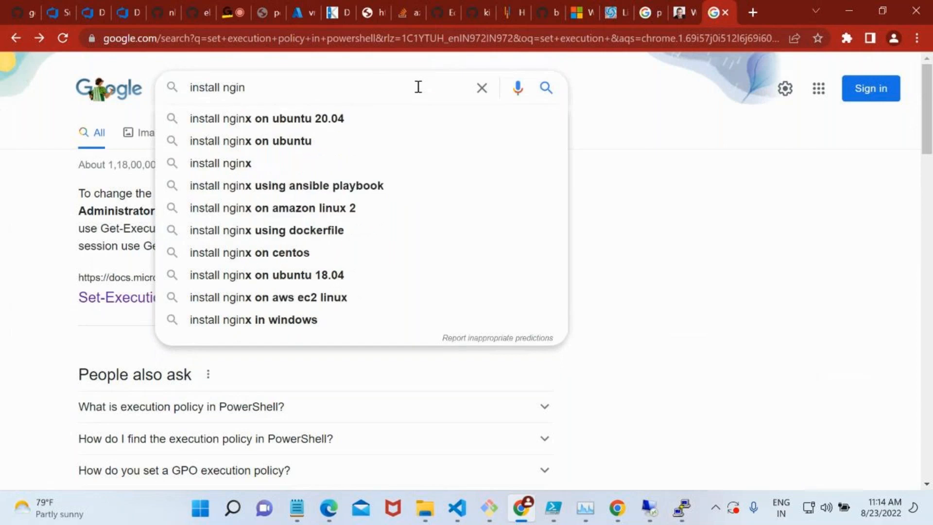
pyautogui.write('x ')
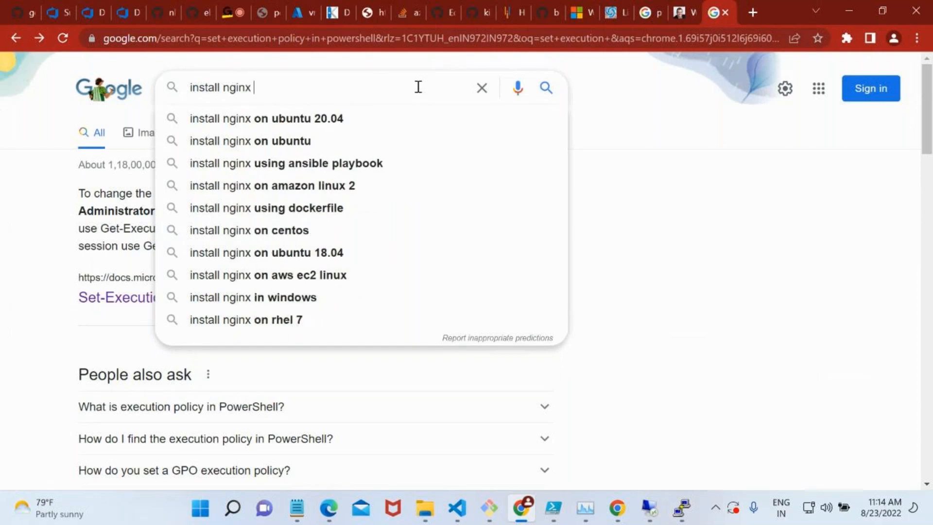
pyautogui.write('on')
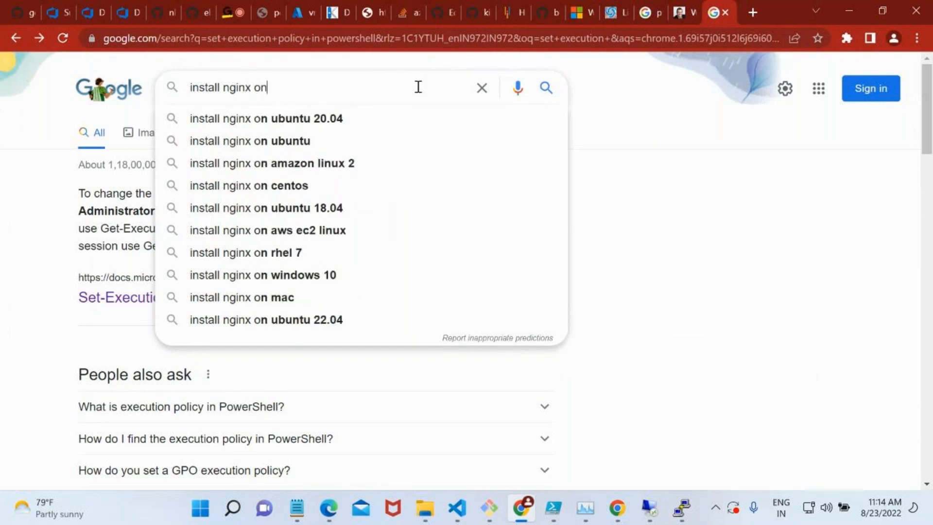
pyautogui.write(' ubuntu')
pyautogui.press('Return')
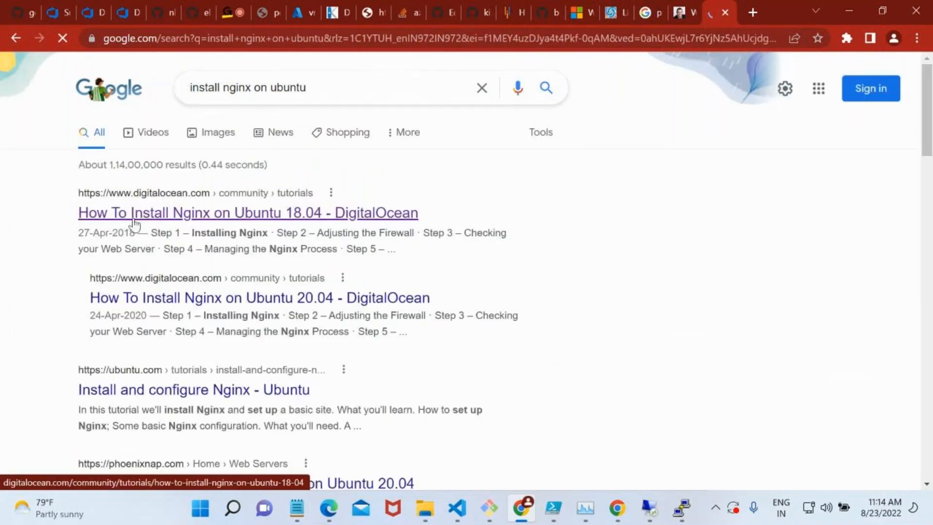
pyautogui.click(206, 219)
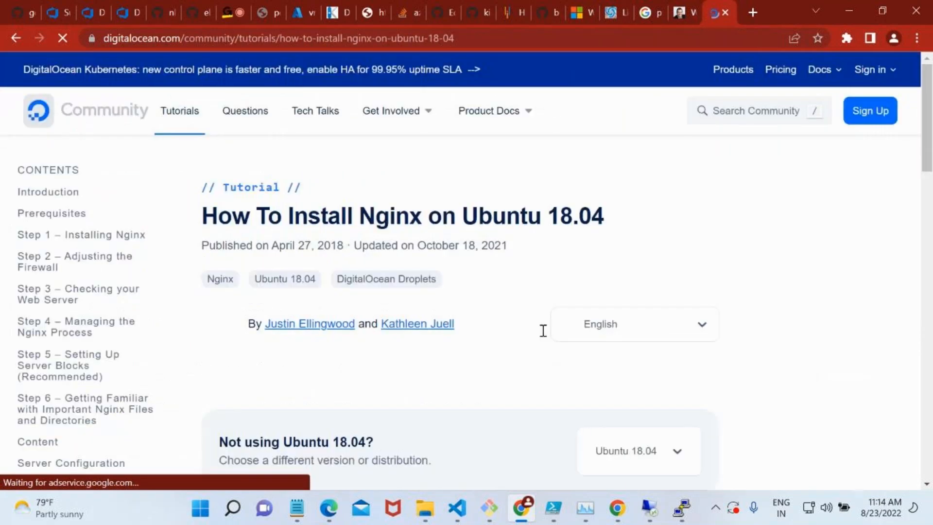
# Examine the sudo apt update and sudo apt install nginx commands under Step 1 – Installing Nginx.
pyautogui.scroll(-2, 544, 331)
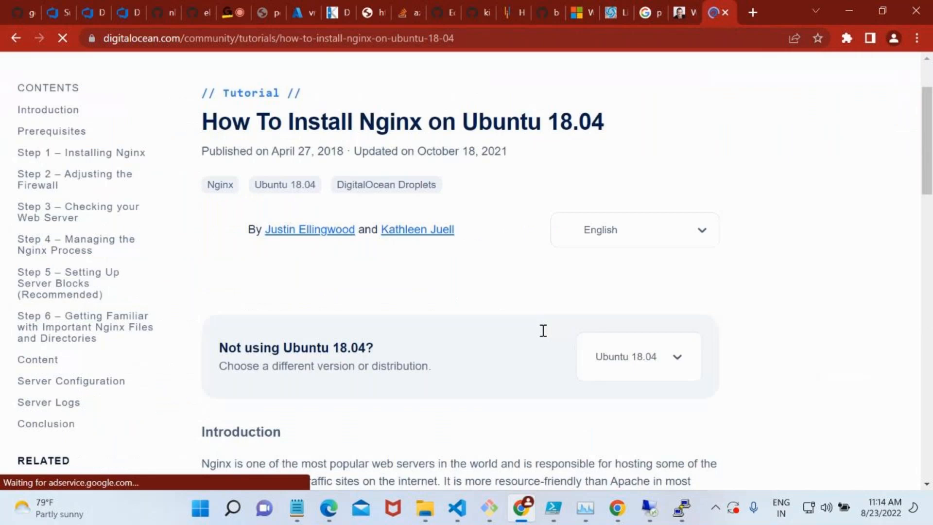
pyautogui.scroll(-5, 235, 302)
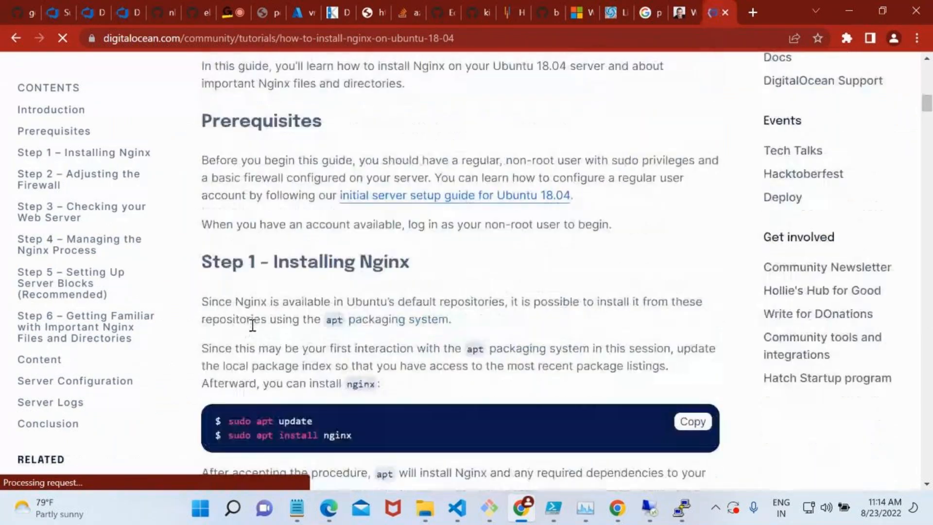
pyautogui.scroll(-3, 252, 324)
pyautogui.moveTo(229, 285); pyautogui.dragTo(254, 284)
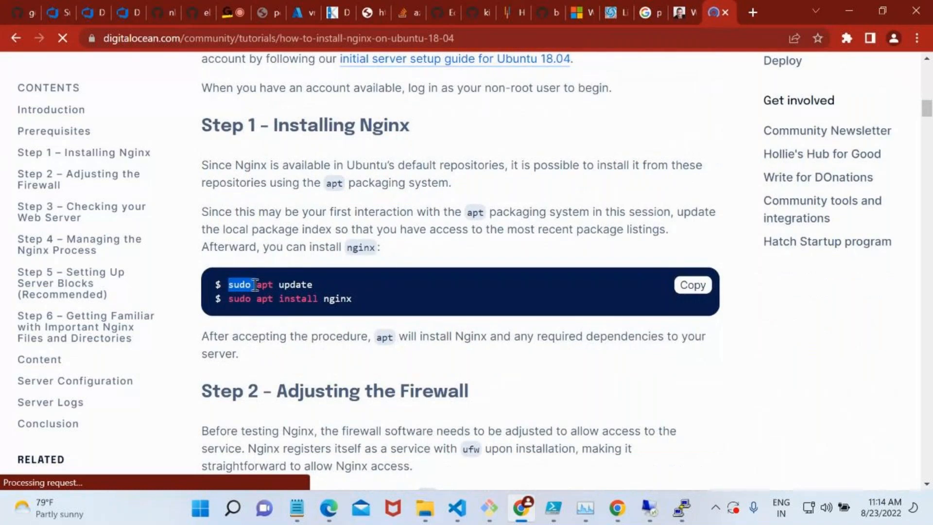
pyautogui.doubleClick(265, 286)
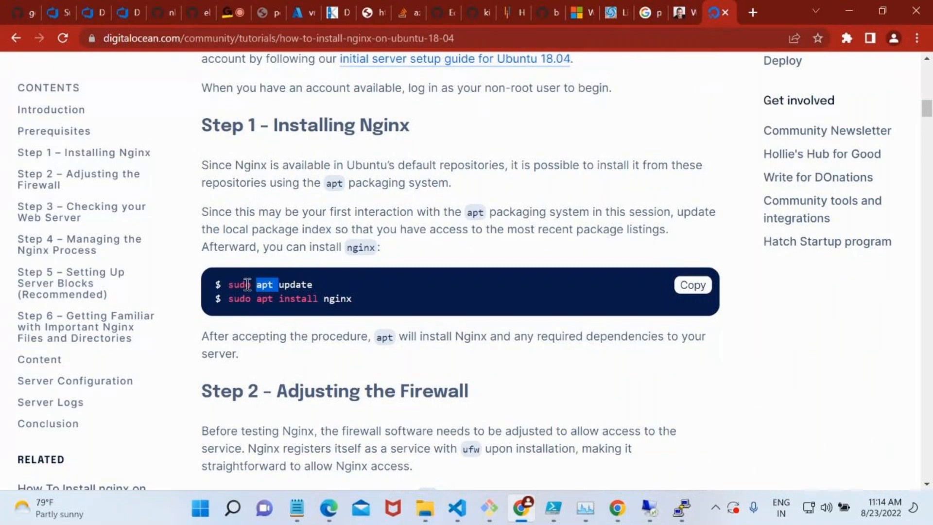
pyautogui.click(247, 284)
pyautogui.doubleClick(263, 286)
pyautogui.doubleClick(283, 288)
pyautogui.doubleClick(286, 298)
pyautogui.doubleClick(338, 298)
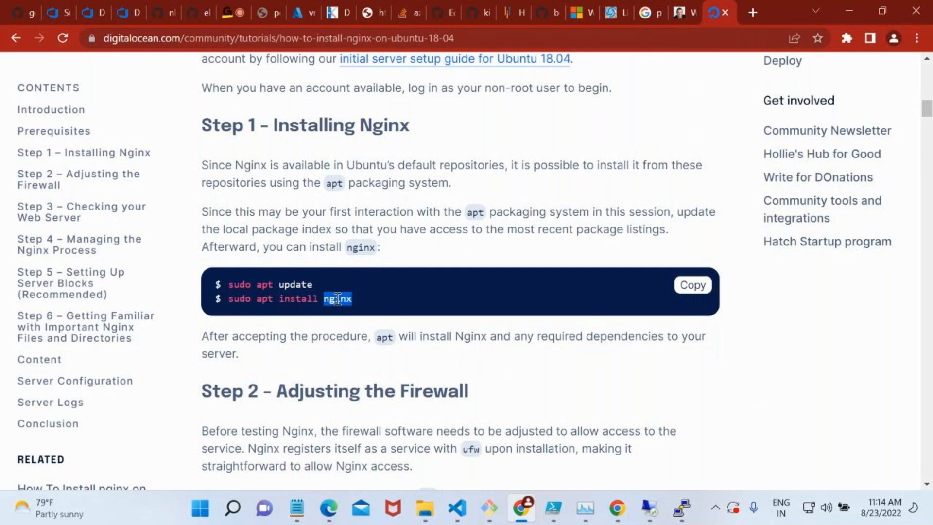
pyautogui.doubleClick(243, 289)
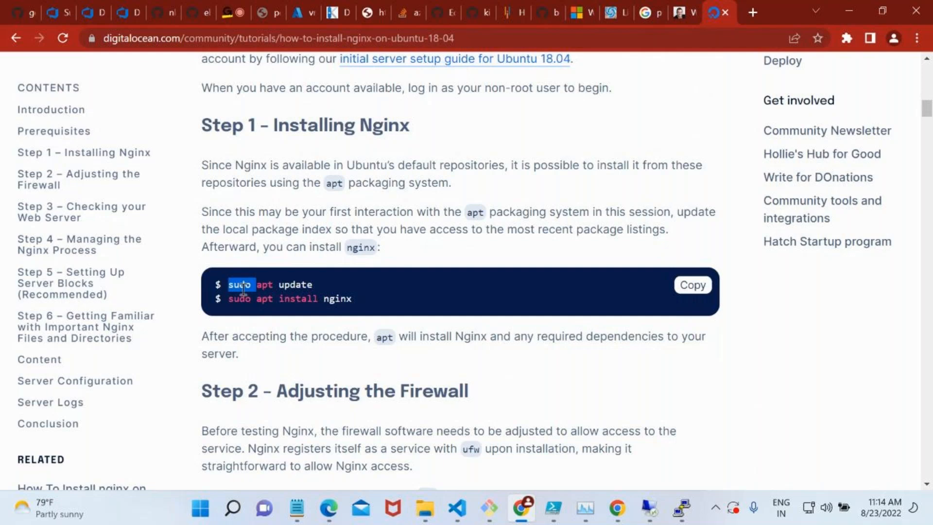
pyautogui.click(263, 285)
pyautogui.doubleClick(263, 285)
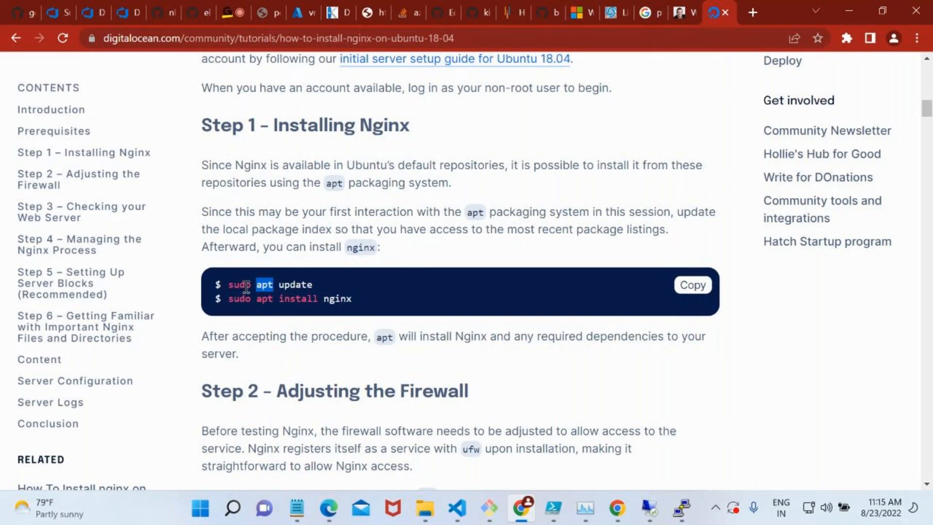
pyautogui.click(246, 287)
pyautogui.tripleClick(248, 287)
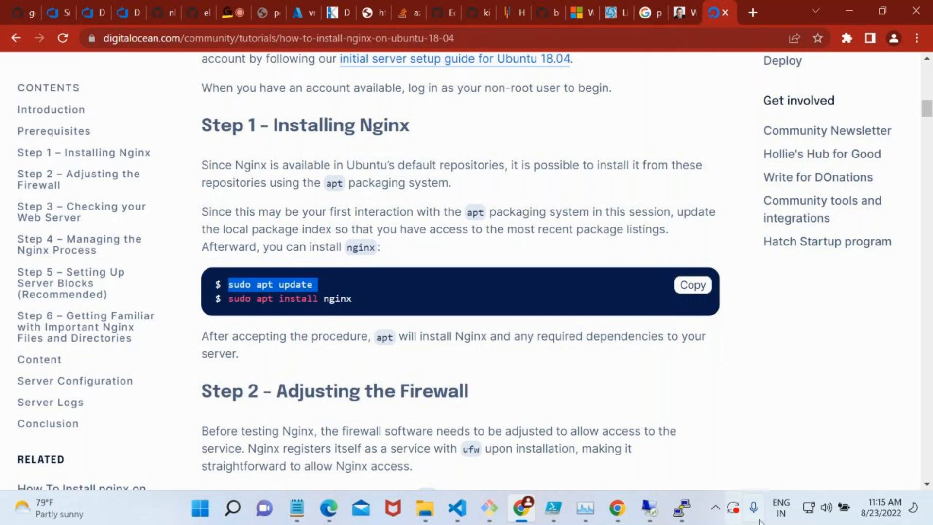
# Return to the PuTTY session and enter sudo apt update at the prompt without running it.
pyautogui.click(681, 507)
pyautogui.write('s')
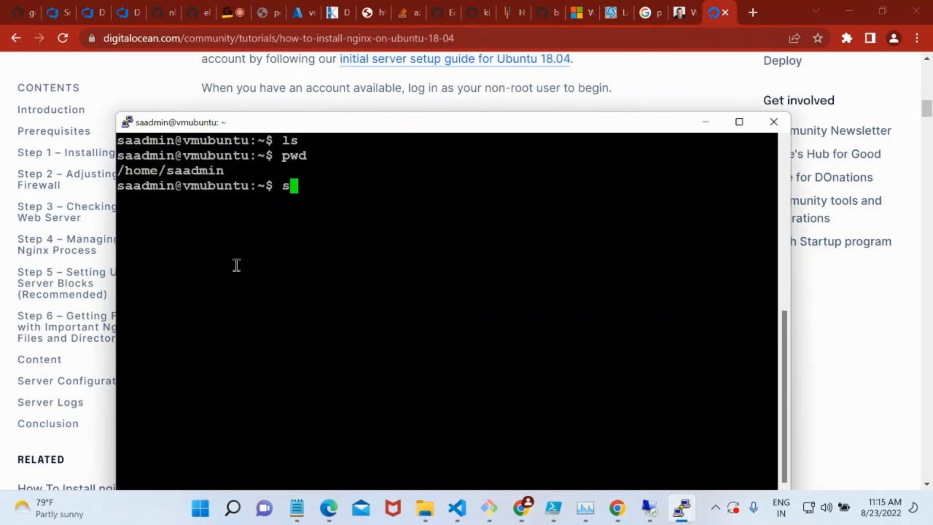
pyautogui.write('udo apt update')
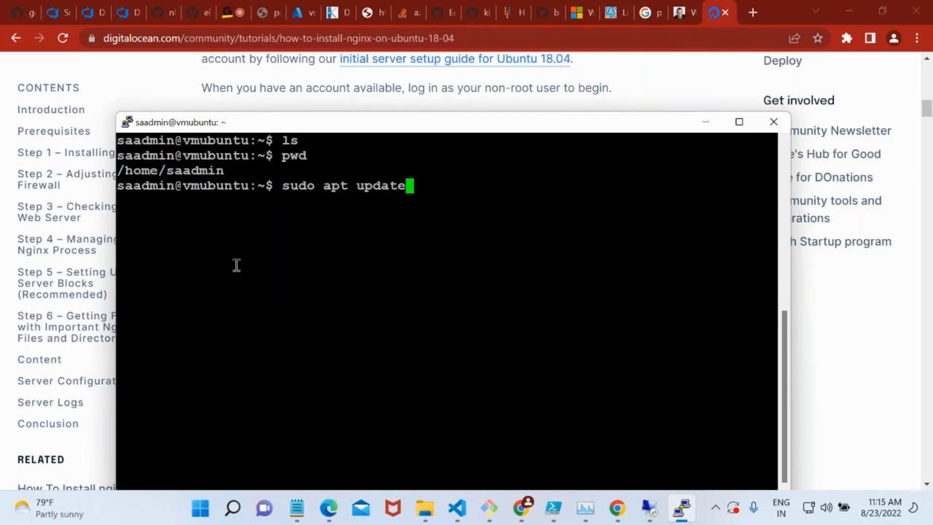
# Remove sudo from the entered command and try to run apt update without it.
pyautogui.press('Left')
pyautogui.press('Left')
pyautogui.press('Left')
pyautogui.press('Left')
pyautogui.press('Left')
pyautogui.press('Left')
pyautogui.press('Left')
pyautogui.press('Left')
pyautogui.press('Left')
pyautogui.press('Left')
pyautogui.press('Left')
pyautogui.press('Left')
pyautogui.press('Left')
pyautogui.press('Left')
pyautogui.press('Left')
pyautogui.press('Right')
pyautogui.press('Right')
pyautogui.press('Right')
pyautogui.press('Right')
pyautogui.press('Right')
pyautogui.press('BackSpace')
pyautogui.press('BackSpace')
pyautogui.press('BackSpace')
pyautogui.press('BackSpace')
pyautogui.press('BackSpace')
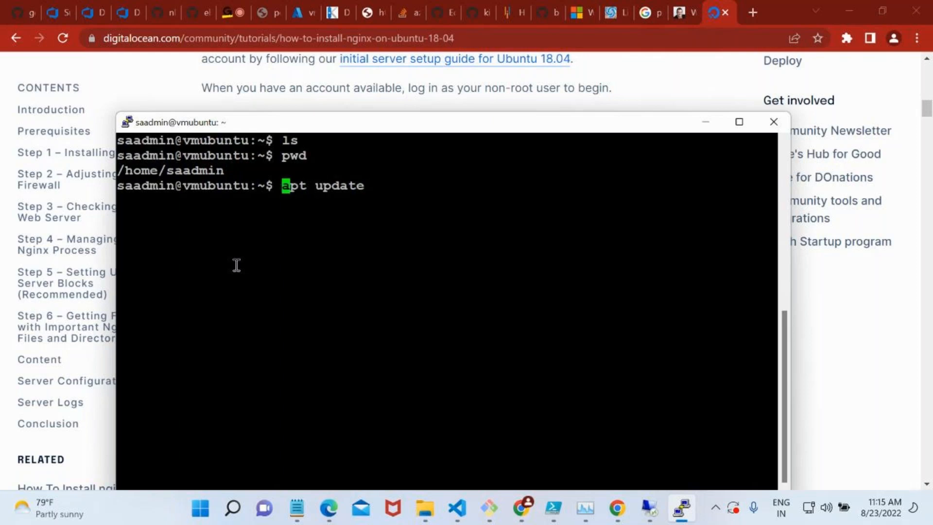
pyautogui.press('Return')
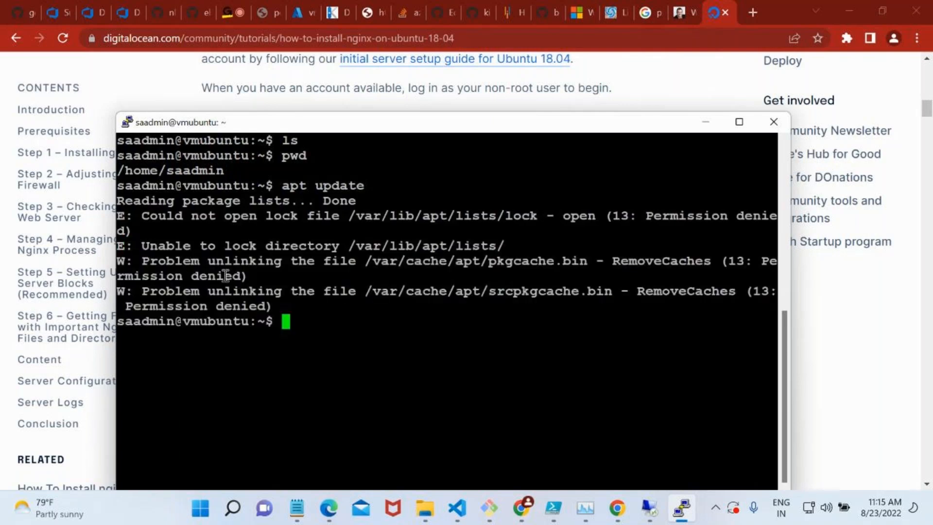
# Recall the apt update command, prefix it with sudo, run it and move the terminal window higher on the screen.
pyautogui.doubleClick(215, 305)
pyautogui.press('Up')
pyautogui.press('Home')
pyautogui.write('sudo')
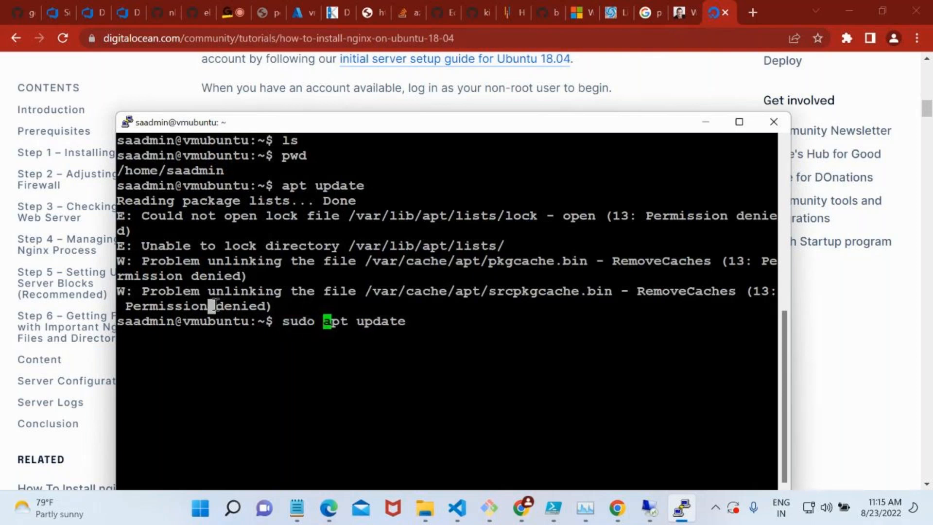
pyautogui.press('Return')
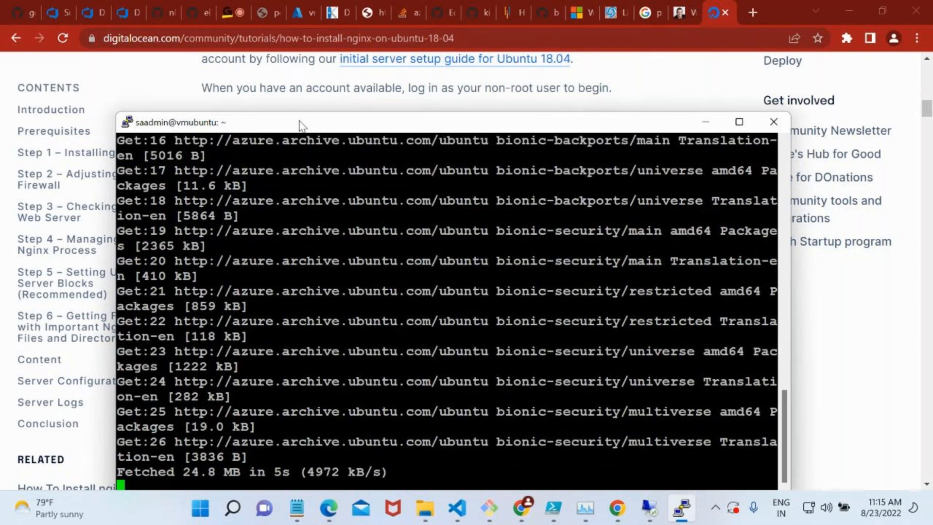
pyautogui.moveTo(298, 118); pyautogui.dragTo(298, 63)
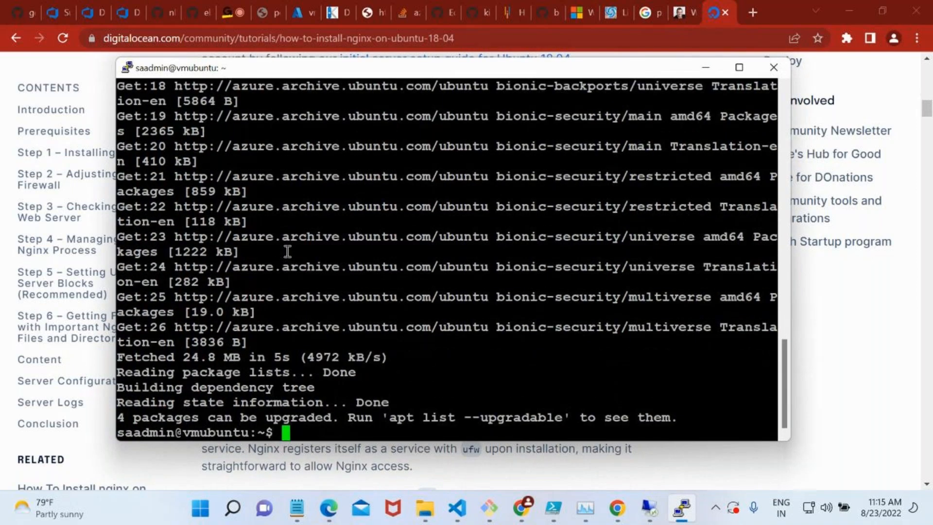
# Clear the terminal screen, trying cls first and using clear.
pyautogui.write('cls')
pyautogui.press('Return')
pyautogui.write('clear')
pyautogui.press('Return')
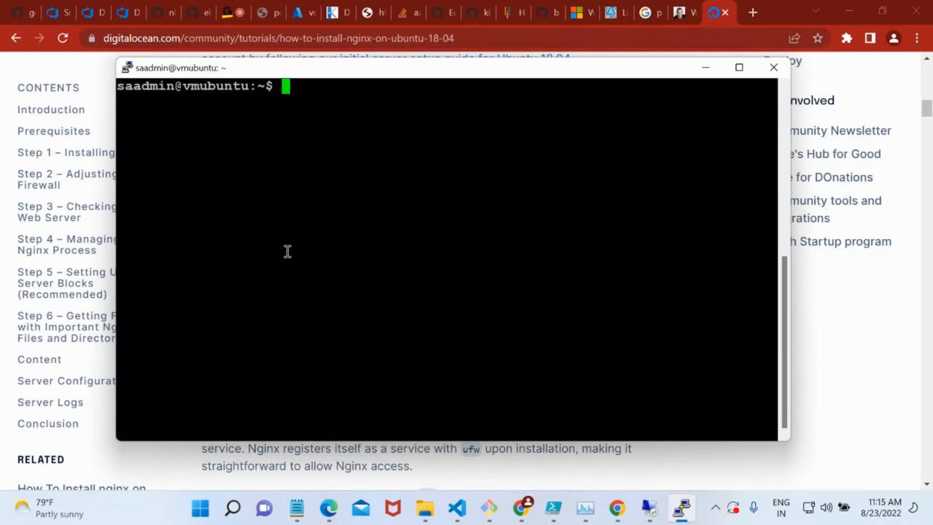
# Try to install Nginx by running sudo install nginx -y.
pyautogui.write('install ')
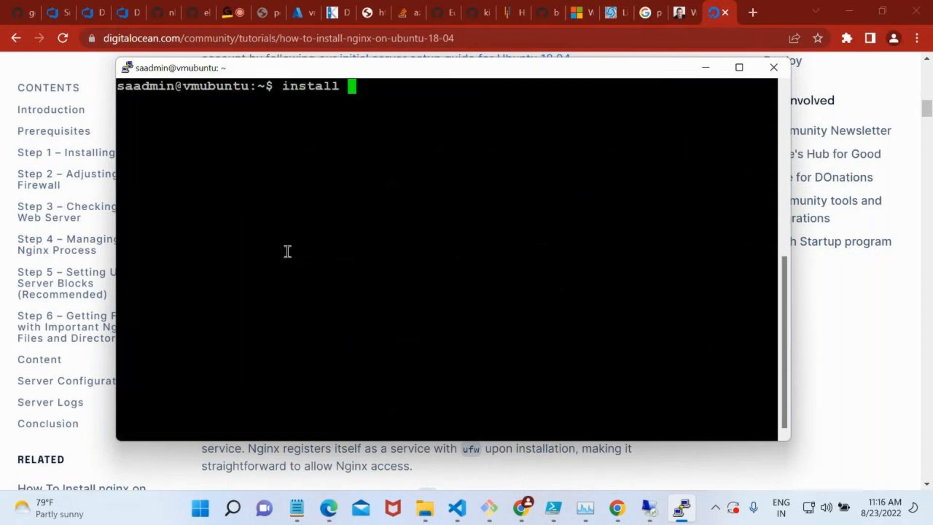
pyautogui.write('nginx')
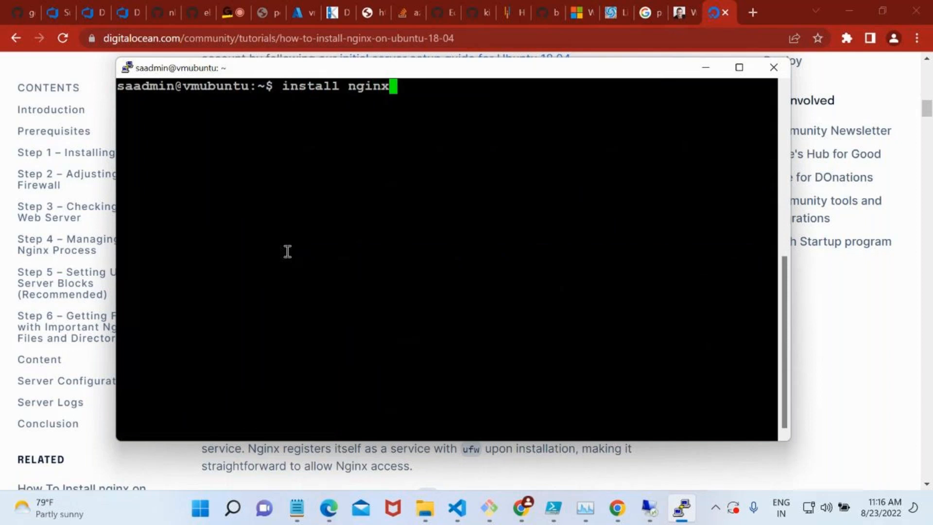
pyautogui.press('Left')
pyautogui.press('Left')
pyautogui.press('Left')
pyautogui.press('Left')
pyautogui.press('Left')
pyautogui.press('Left')
pyautogui.press('Left')
pyautogui.press('Left')
pyautogui.press('Left')
pyautogui.press('Left')
pyautogui.press('Left')
pyautogui.press('Left')
pyautogui.press('Left')
pyautogui.write('sudo')
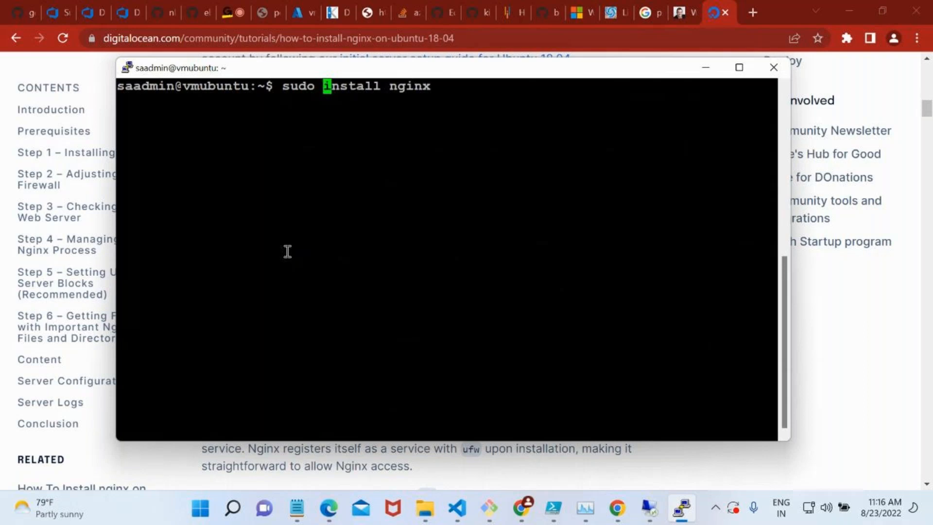
pyautogui.press('Right')
pyautogui.press('Right')
pyautogui.press('Right')
pyautogui.press('Right')
pyautogui.press('Right')
pyautogui.press('Right')
pyautogui.press('Right')
pyautogui.press('Right')
pyautogui.press('Right')
pyautogui.press('Right')
pyautogui.press('Right')
pyautogui.press('Right')
pyautogui.press('Right')
pyautogui.write('-y')
pyautogui.press('Return')
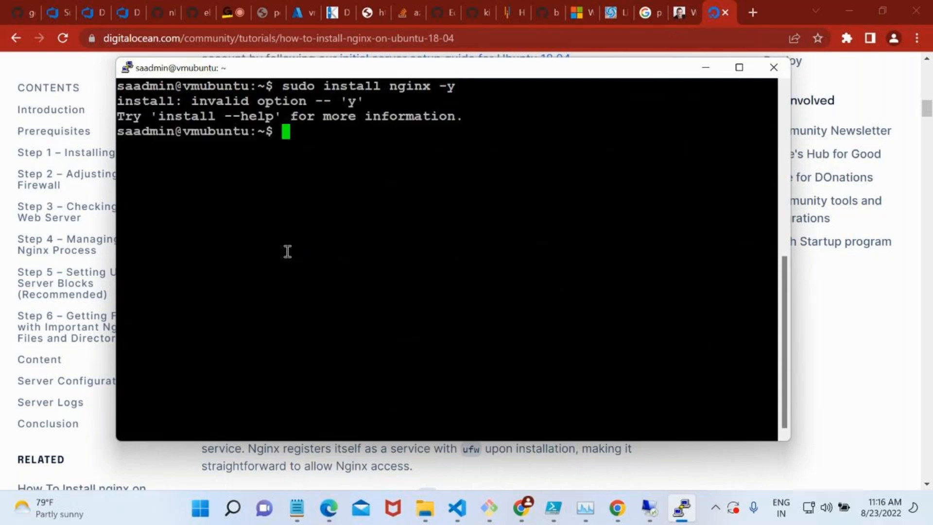
# Recall the last command, remove the -y option and try running sudo install nginx.
pyautogui.press('Up')
pyautogui.press('Left')
pyautogui.press('BackSpace')
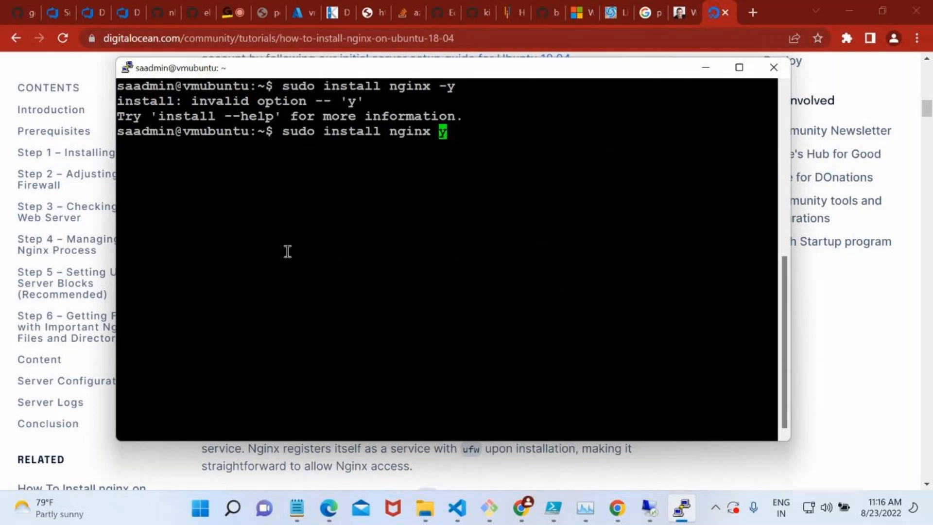
pyautogui.press('Delete')
pyautogui.press('Return')
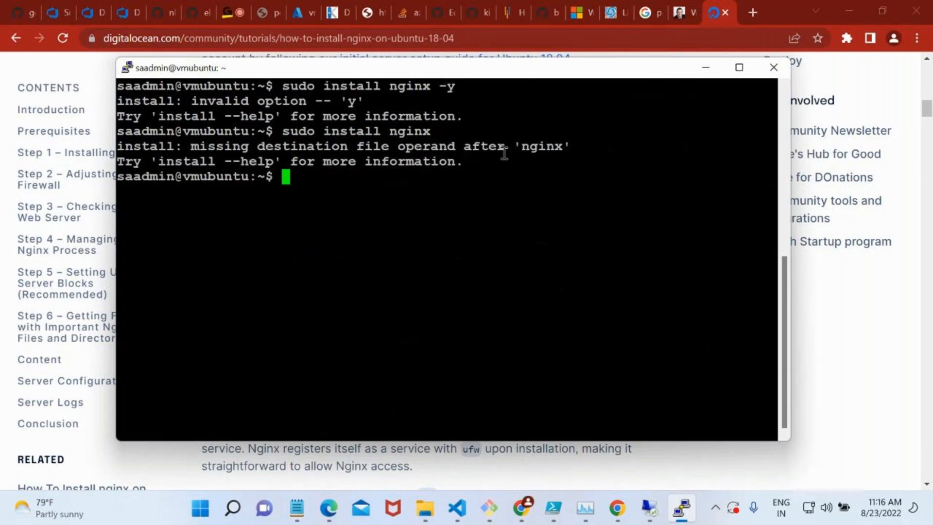
# Install Nginx with sudo apt install nginx and answer Y to continue.
pyautogui.write('sudo apt install nginx')
pyautogui.press('Return')
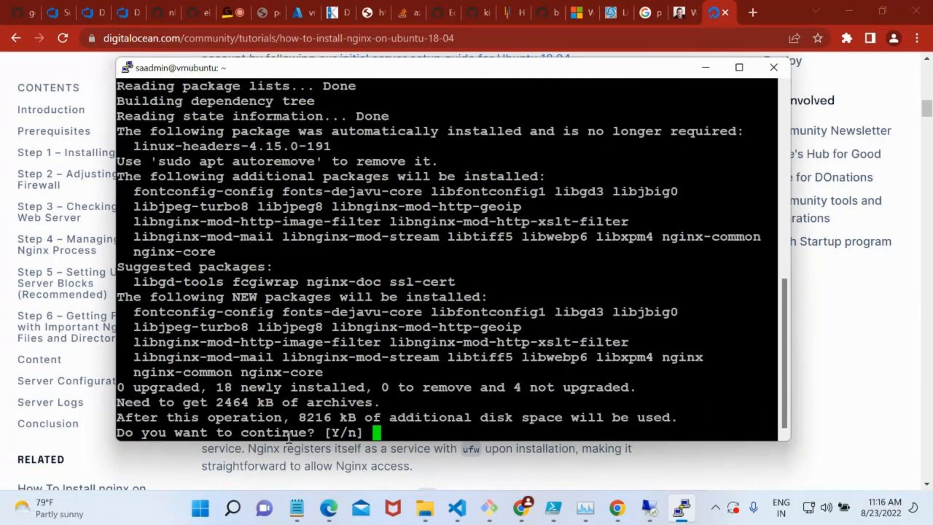
pyautogui.write('Y')
pyautogui.press('Return')
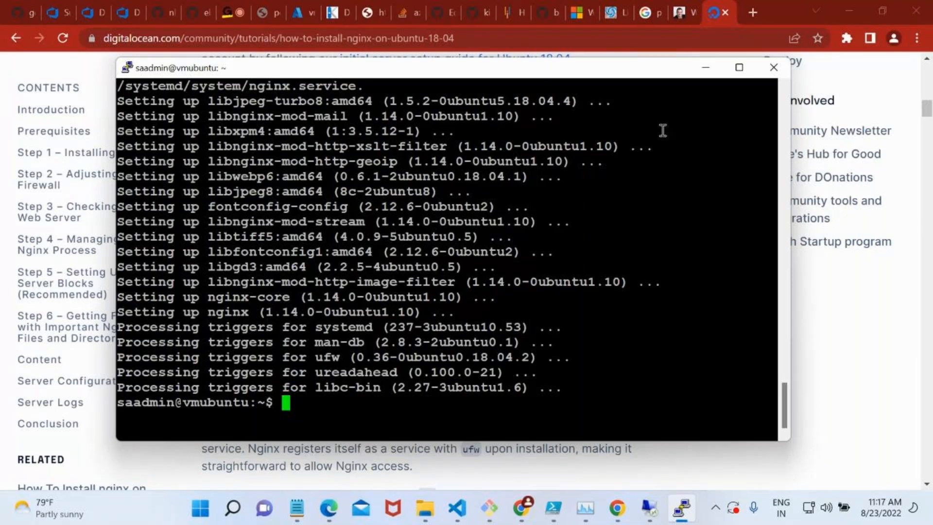
# Return to the DigitalOcean tutorial, dismiss the free trial pop-up and review the firewall commands in Step 2 – Adjusting the Firewall.
pyautogui.click(691, 43)
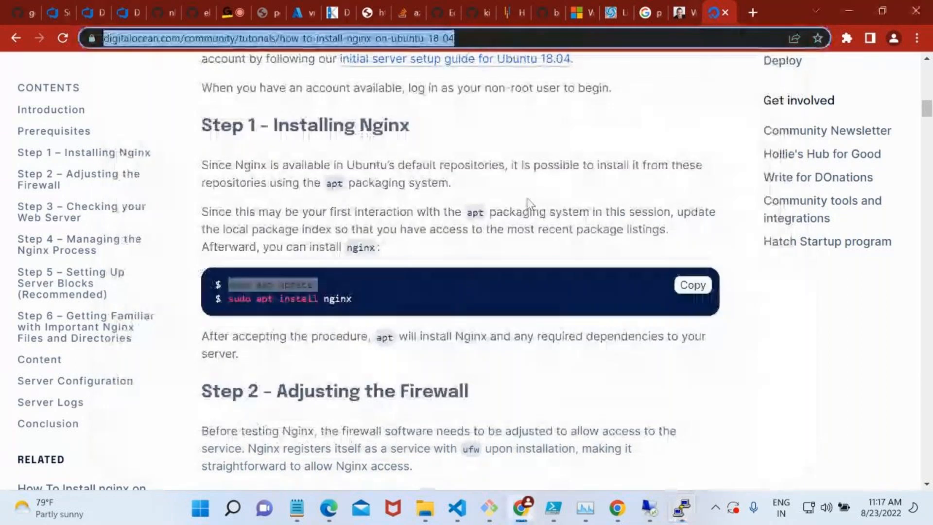
pyautogui.scroll(-4, 527, 202)
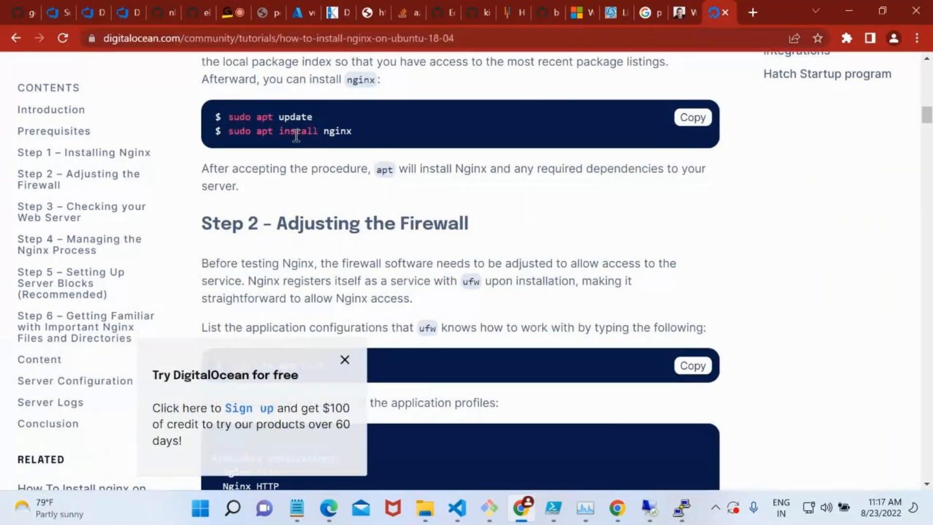
pyautogui.moveTo(295, 132); pyautogui.dragTo(352, 133)
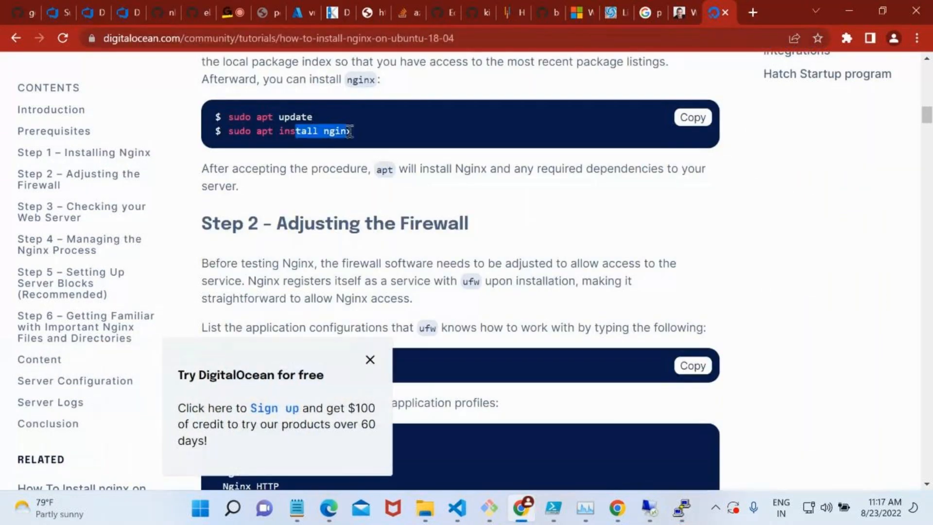
pyautogui.click(298, 245)
pyautogui.moveTo(298, 244); pyautogui.dragTo(331, 224)
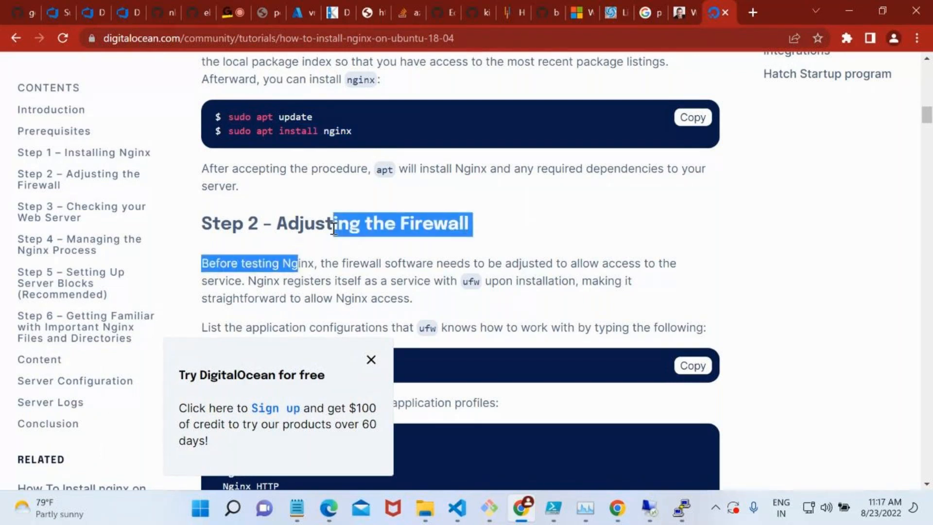
pyautogui.click(371, 359)
pyautogui.scroll(-4, 373, 355)
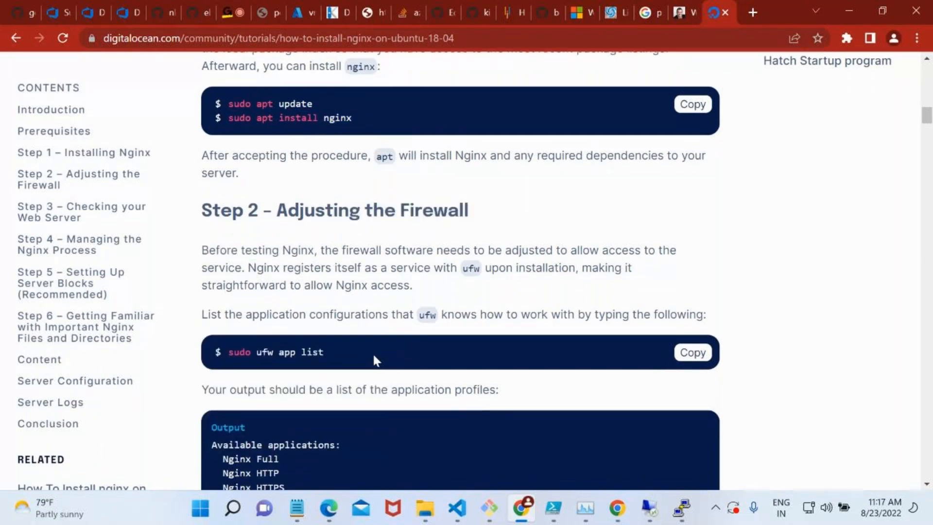
pyautogui.scroll(-10, 375, 359)
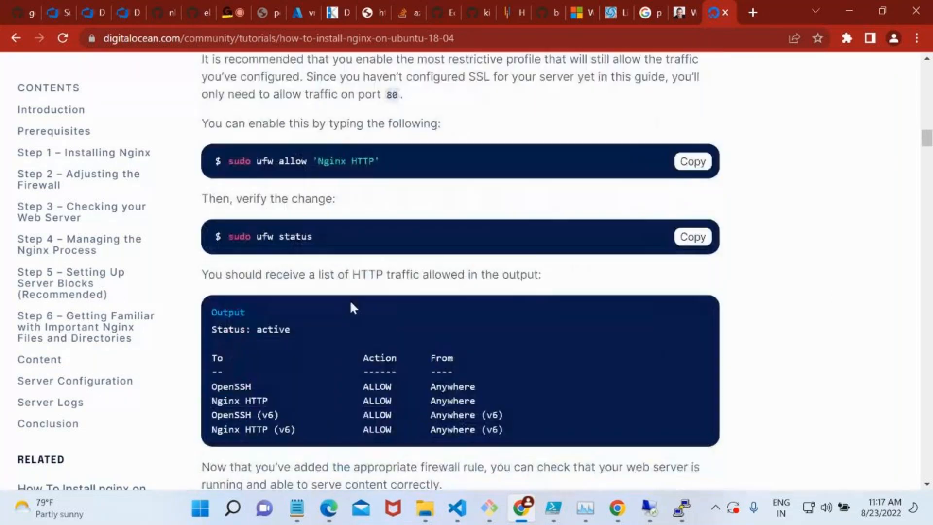
# Examine the systemctl status nginx command and its sample output under Step 3 – Checking your Web Server.
pyautogui.scroll(-6, 340, 286)
pyautogui.scroll(-1, 330, 262)
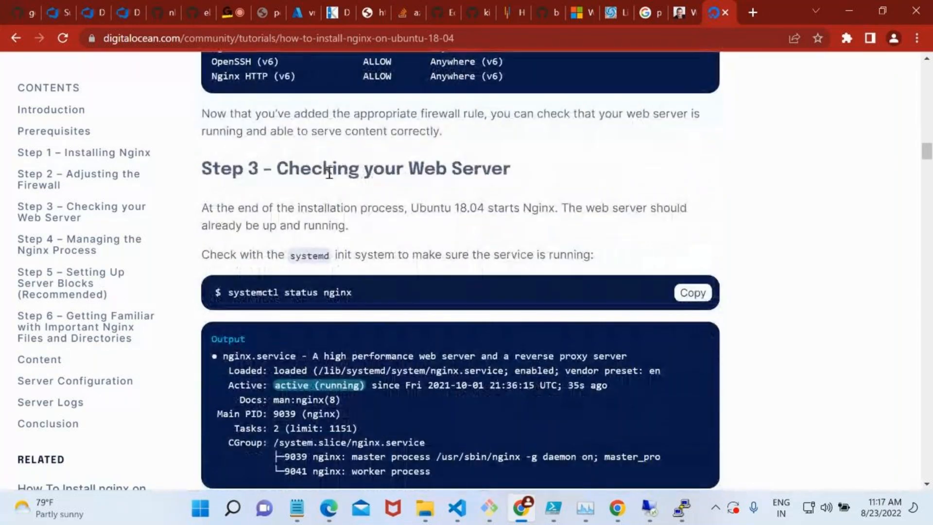
pyautogui.moveTo(333, 168); pyautogui.dragTo(505, 175)
pyautogui.moveTo(274, 292); pyautogui.dragTo(294, 296)
pyautogui.click(352, 295)
pyautogui.click(294, 296)
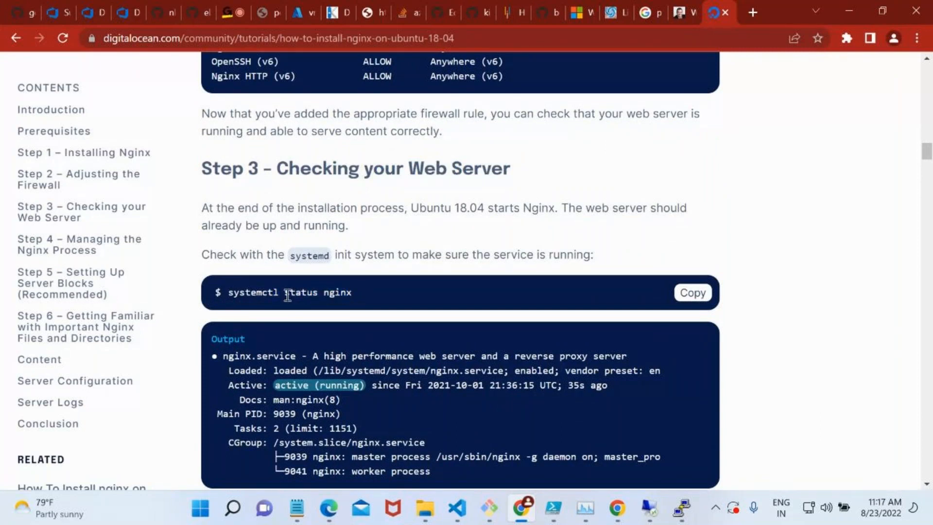
pyautogui.scroll(-1, 344, 324)
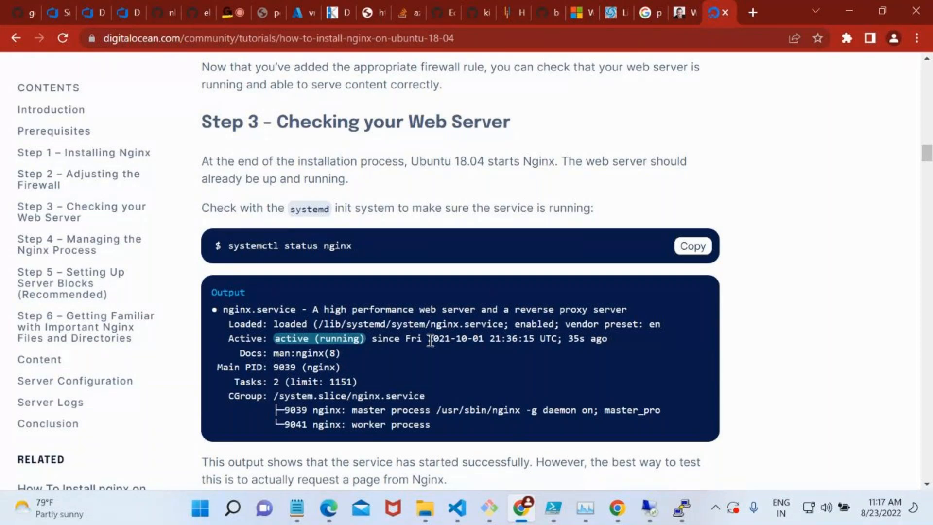
pyautogui.scroll(-1, 505, 83)
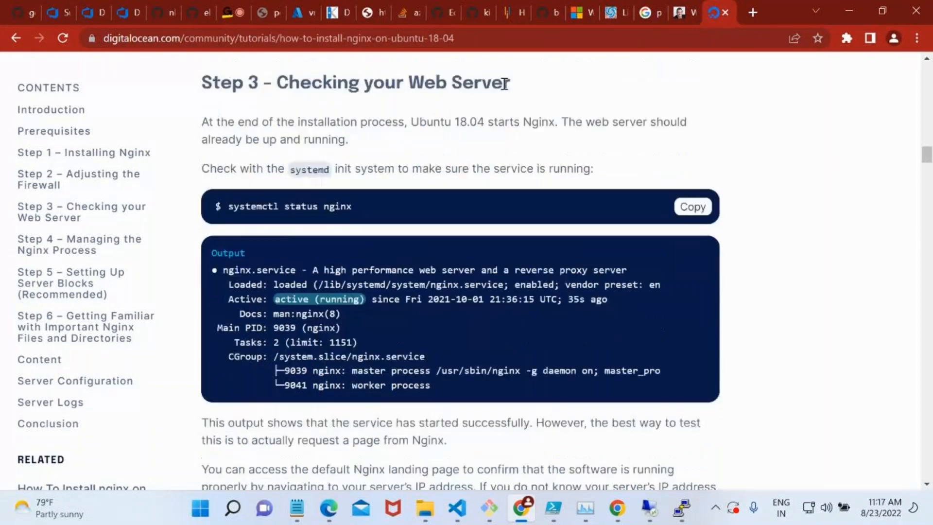
# Copy vmubuntu's public IP address from the Azure portal, open it in a new browser tab and highlight the page heading.
pyautogui.click(311, 6)
pyautogui.click(643, 301)
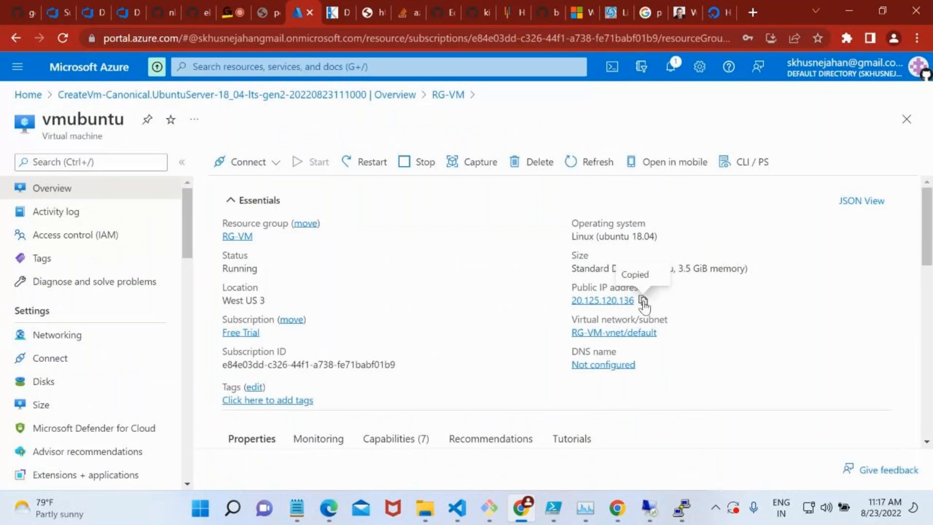
pyautogui.click(753, 12)
pyautogui.hotkey('ctrl', 'v')
pyautogui.press('Return')
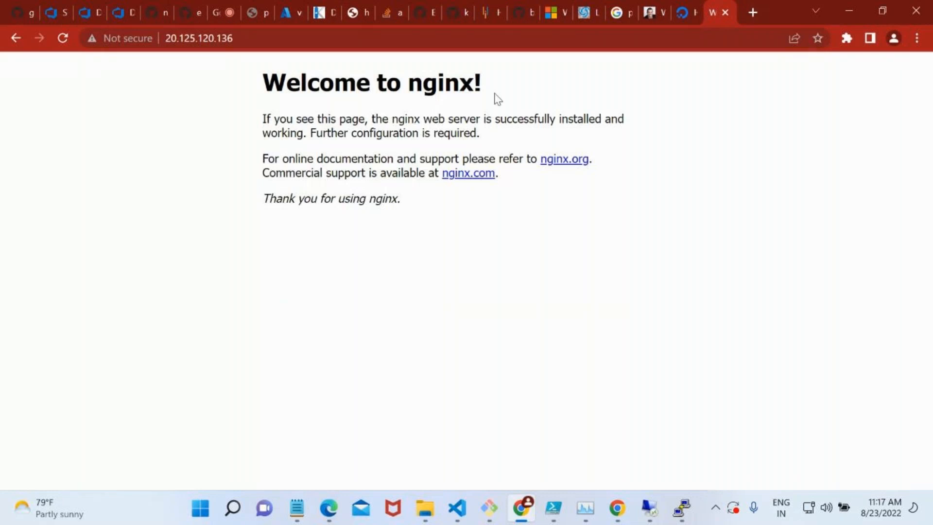
pyautogui.moveTo(495, 94); pyautogui.dragTo(273, 94)
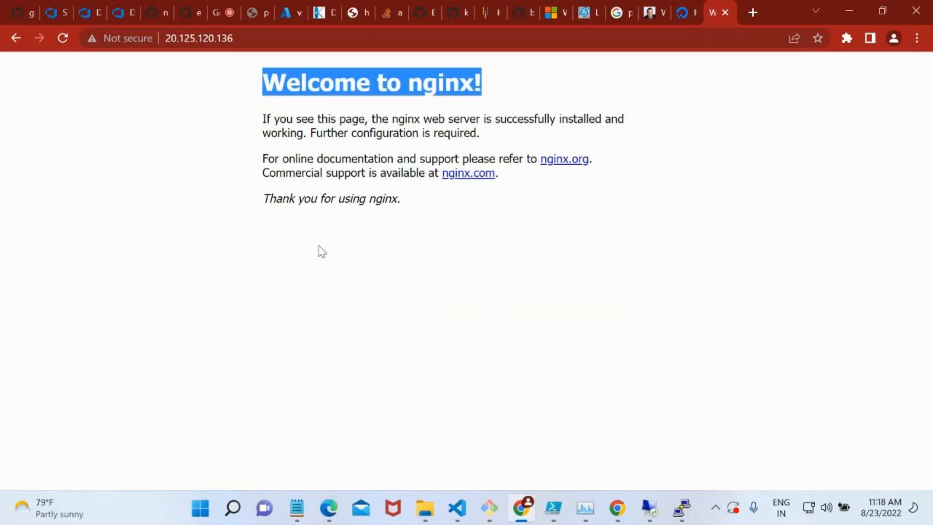
# Return to the DigitalOcean tutorial and look through Steps 3 to 5, highlighting var/www in the sudo chown command.
pyautogui.click(688, 1)
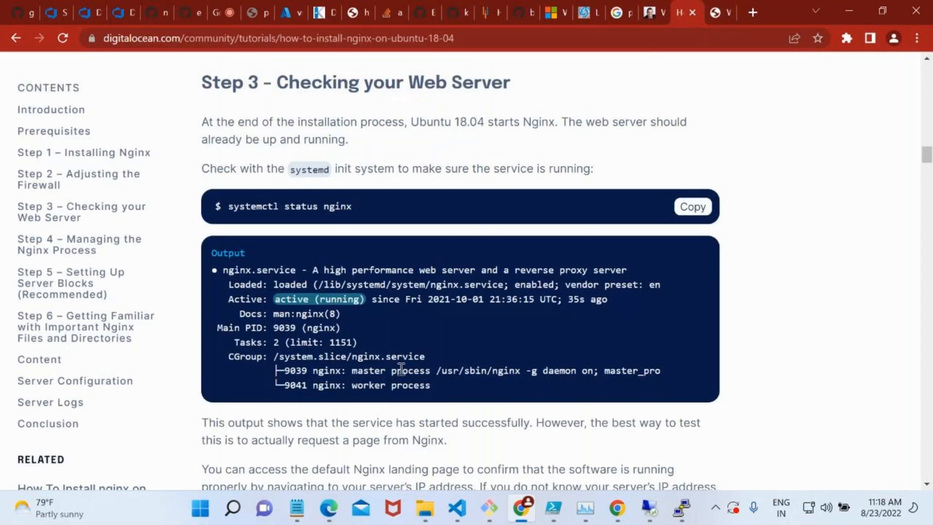
pyautogui.scroll(-5, 402, 374)
pyautogui.scroll(-7, 402, 374)
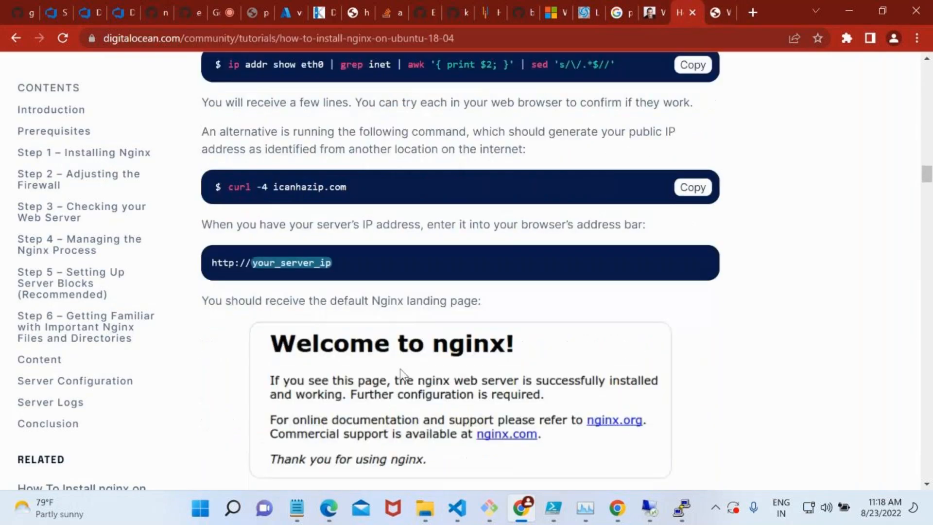
pyautogui.scroll(-11, 402, 374)
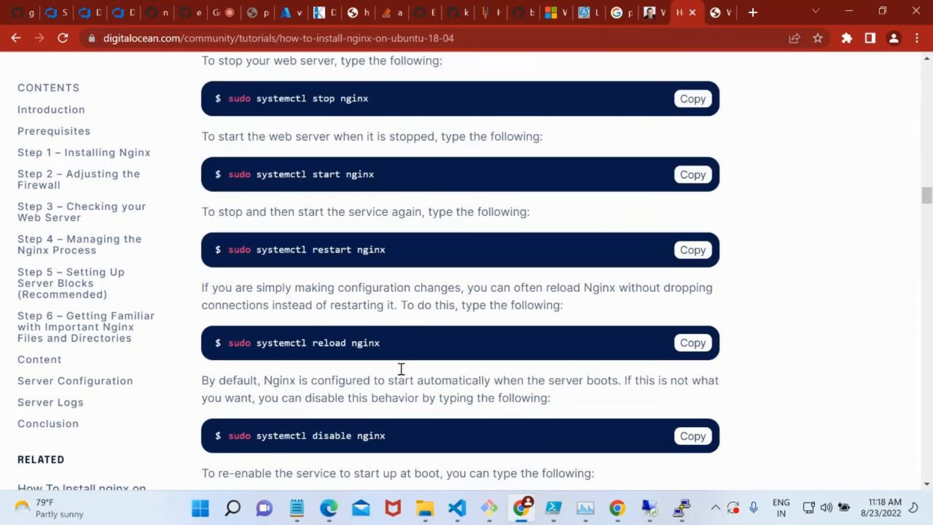
pyautogui.scroll(-8, 401, 369)
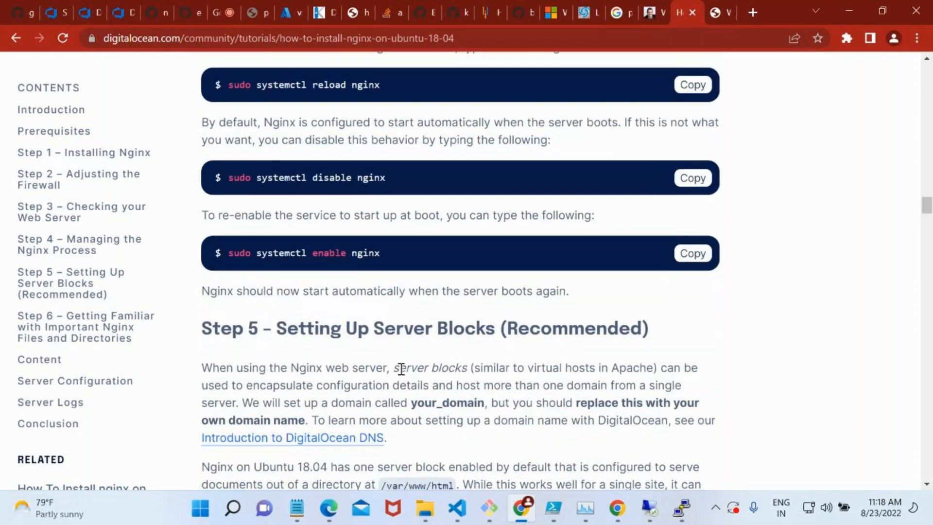
pyautogui.scroll(-6, 402, 370)
pyautogui.moveTo(380, 299); pyautogui.dragTo(423, 299)
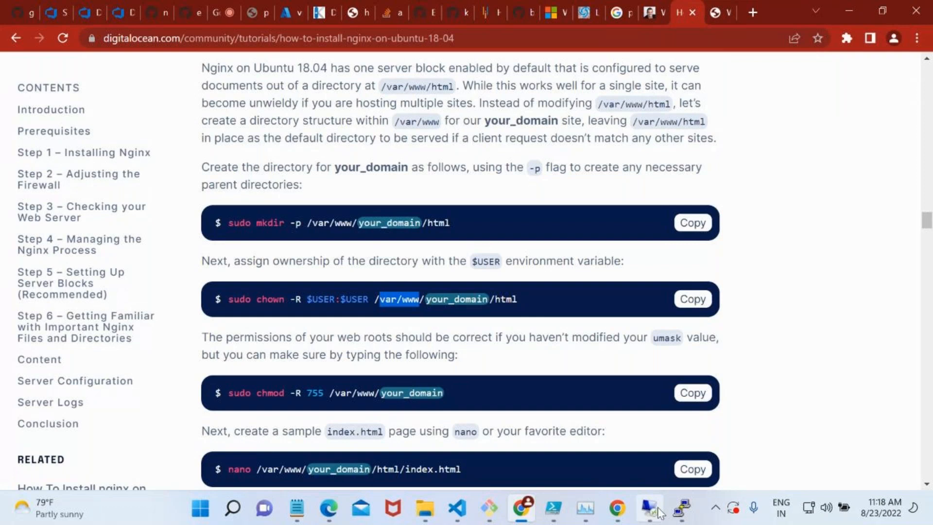
# Switch to the PuTTY session, list the home directory, move up to /home and list its contents.
pyautogui.click(682, 510)
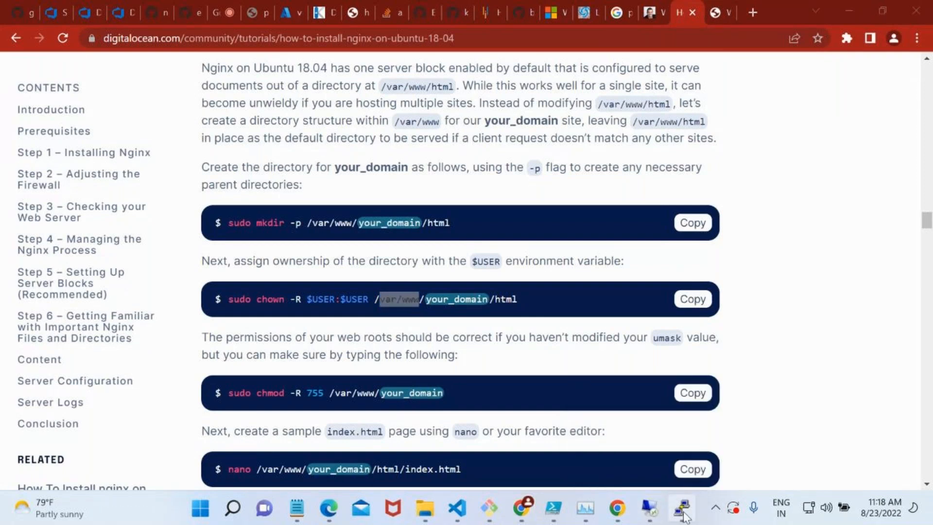
pyautogui.write('ls')
pyautogui.press('Return')
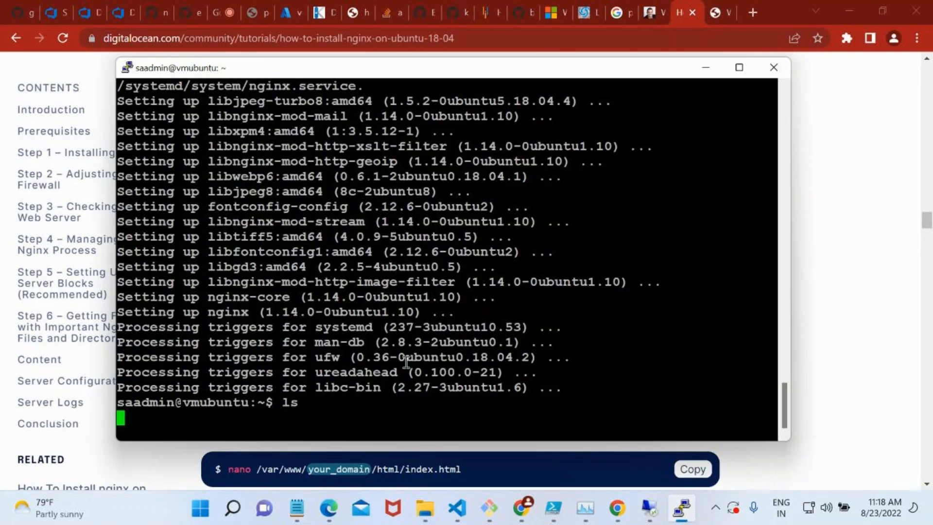
pyautogui.write('cd ..')
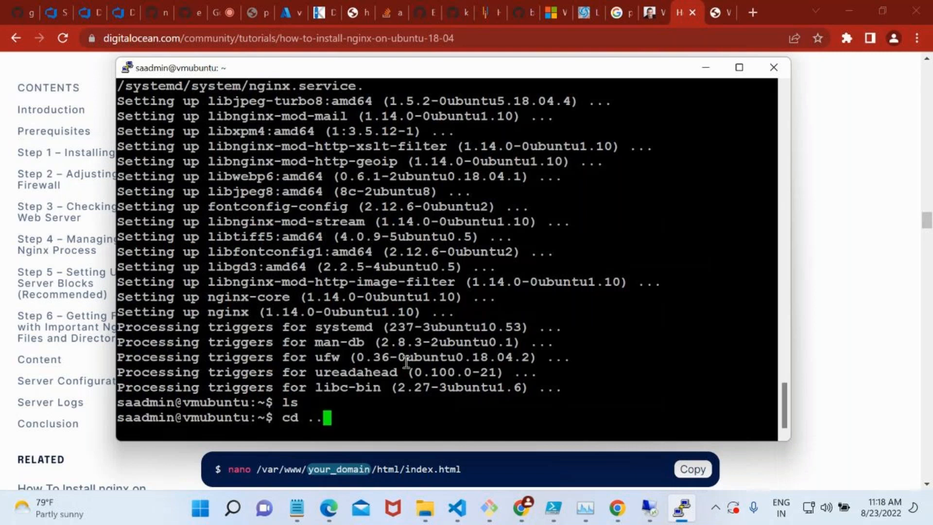
pyautogui.press('Return')
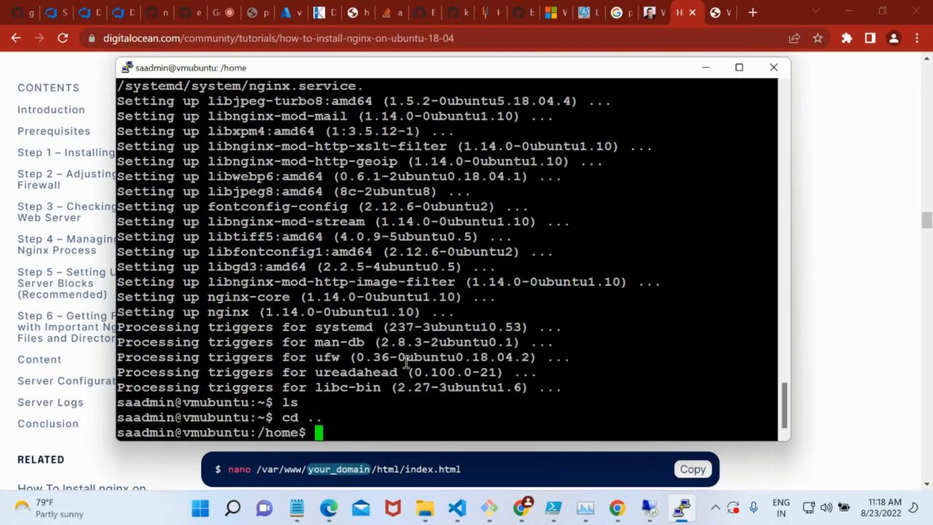
pyautogui.write('ls')
pyautogui.press('Return')
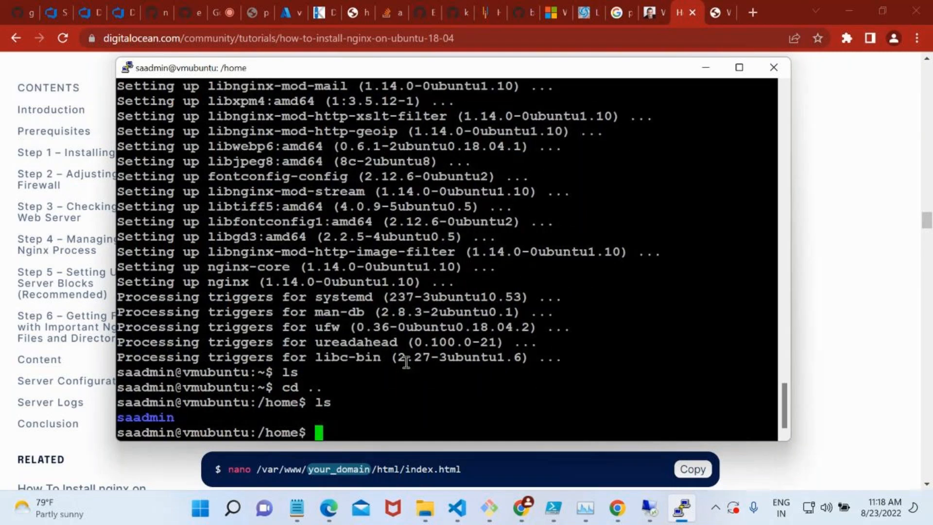
# Move up to the root directory, highlight the / in the prompt and list the directory's contents.
pyautogui.write('cd ..')
pyautogui.press('Return')
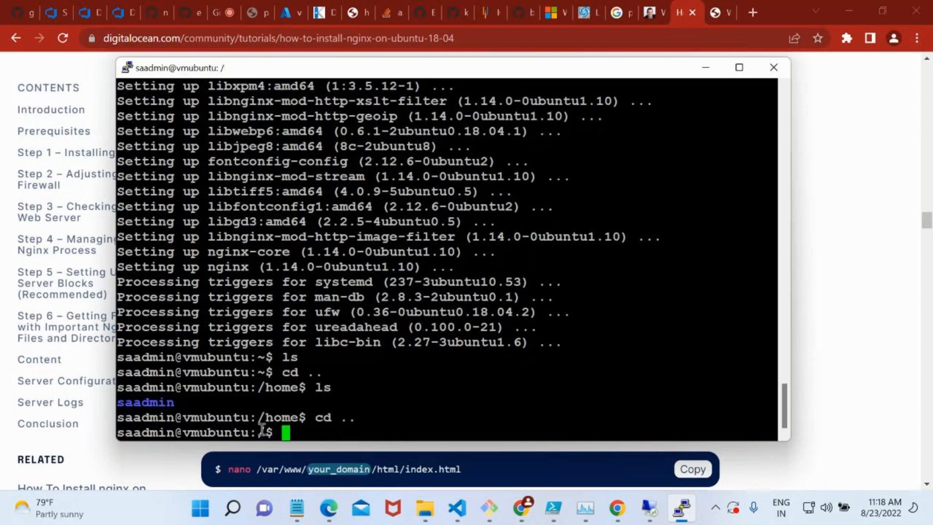
pyautogui.moveTo(266, 433); pyautogui.dragTo(261, 432)
pyautogui.write('ls')
pyautogui.press('Return')
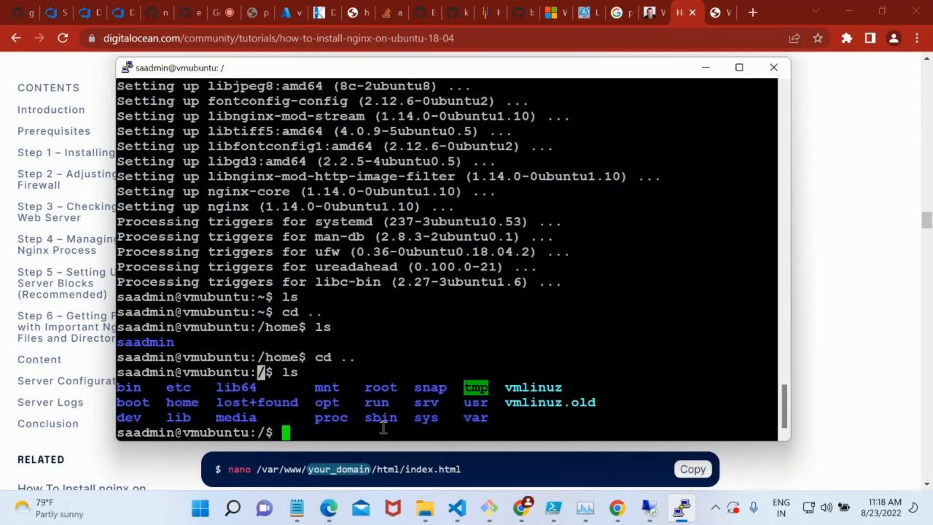
# Change into the var directory and list its contents.
pyautogui.doubleClick(474, 418)
pyautogui.write('cd')
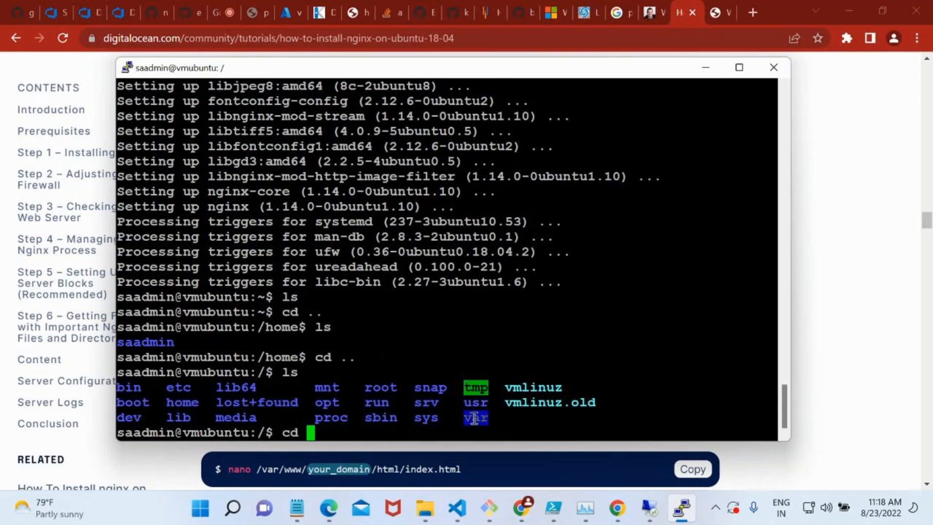
pyautogui.rightClick(475, 418)
pyautogui.press('Return')
pyautogui.write('ls')
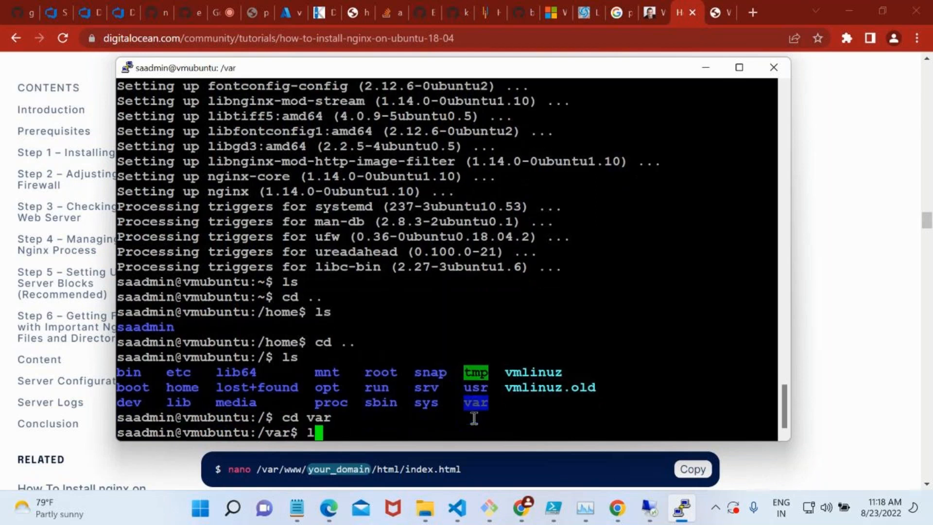
pyautogui.press('Return')
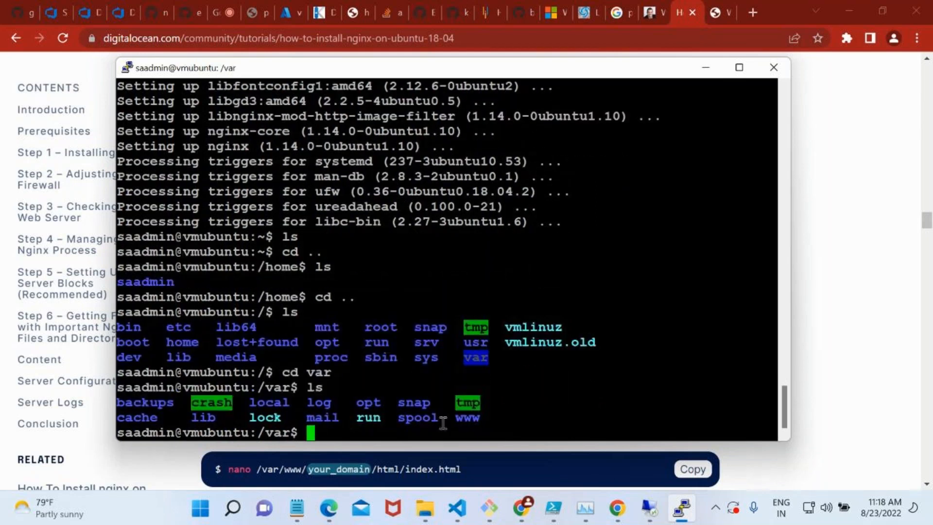
# Change into the www directory under /var, correcting the mistyped wwww, and list its contents.
pyautogui.doubleClick(454, 418)
pyautogui.tripleClick(460, 419)
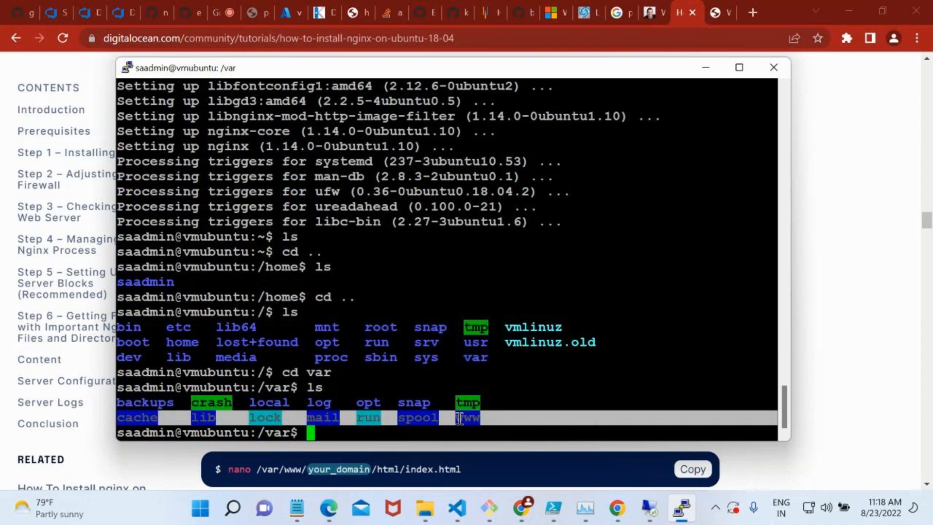
pyautogui.write('cd wwww')
pyautogui.press('Return')
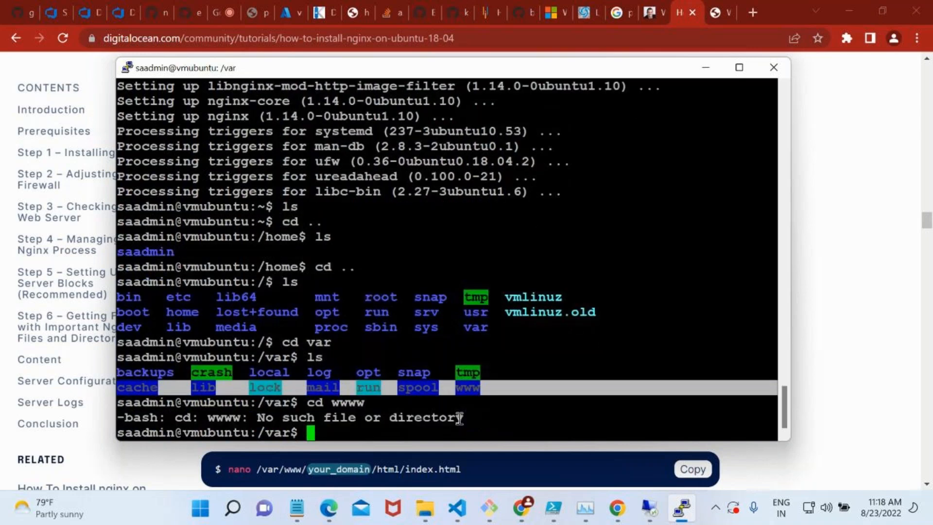
pyautogui.press('Up')
pyautogui.press('BackSpace')
pyautogui.press('Return')
pyautogui.write('ls')
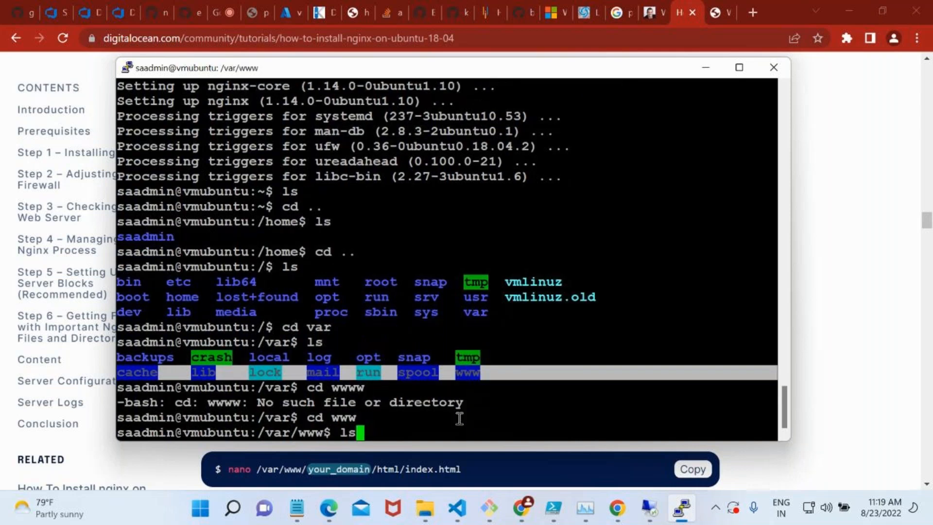
pyautogui.press('Return')
# Change into the html directory, list its files and highlight index.nginx-debian.html.
pyautogui.write('cd html')
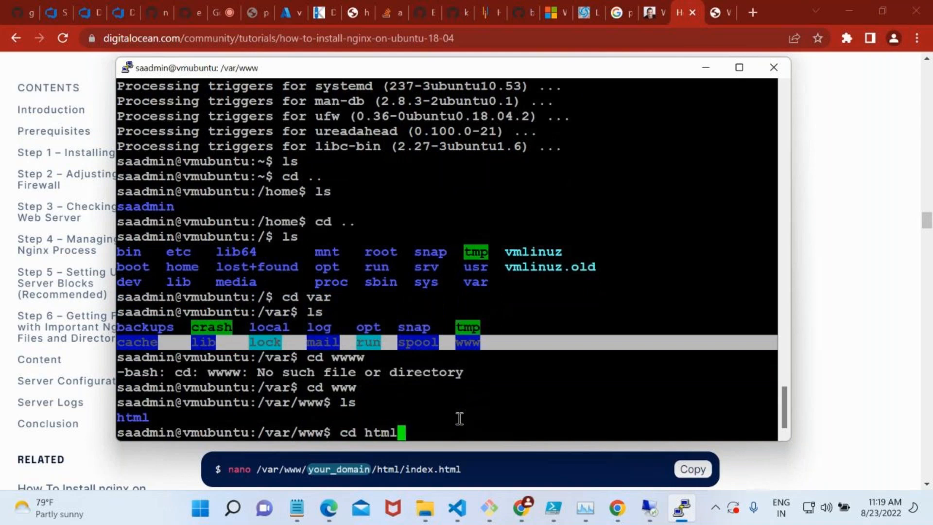
pyautogui.press('Return')
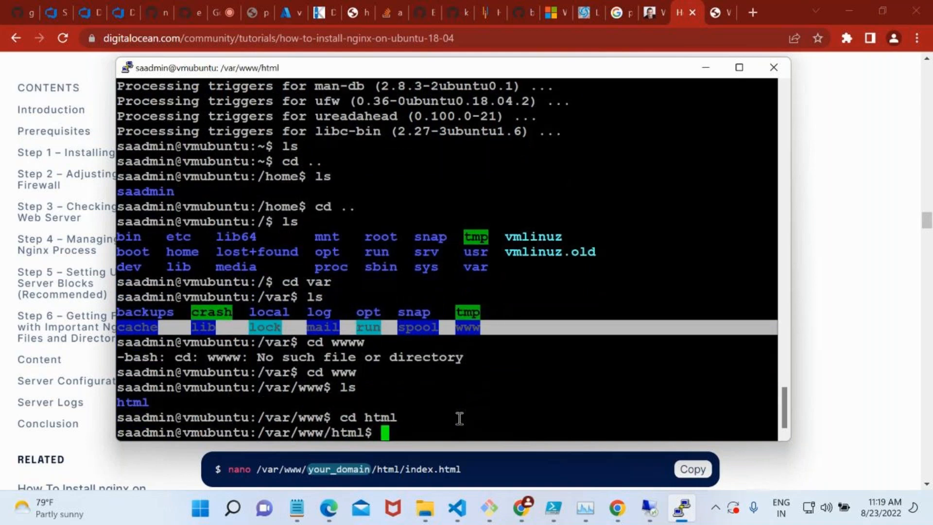
pyautogui.write('ls')
pyautogui.press('Return')
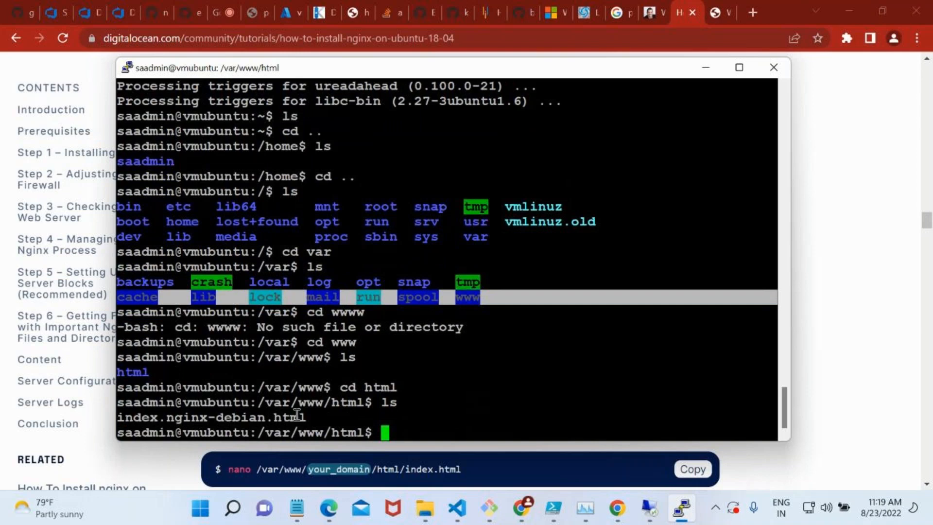
pyautogui.moveTo(304, 416); pyautogui.dragTo(103, 415)
pyautogui.click(127, 416)
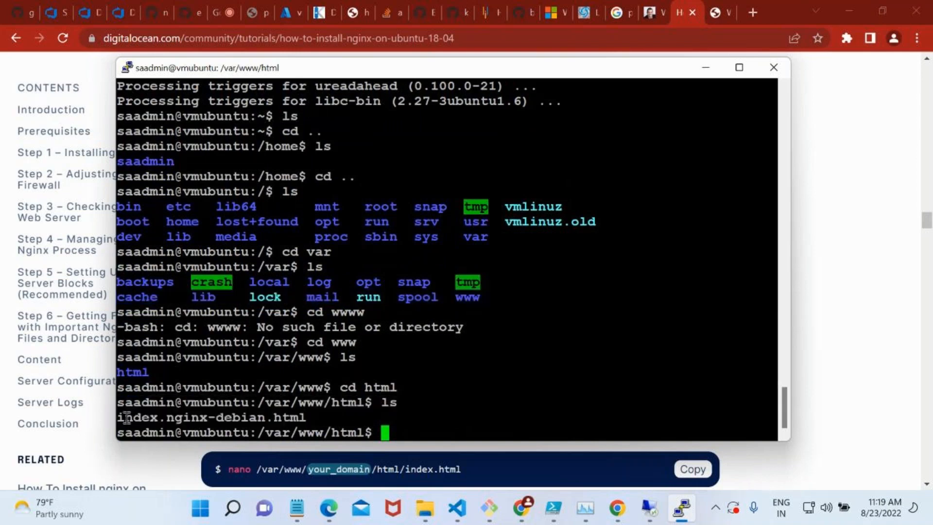
# Open index.nginx-debian.html in vi and highlight the page title and the h1 heading line.
pyautogui.write('vi i')
pyautogui.press('Tab')
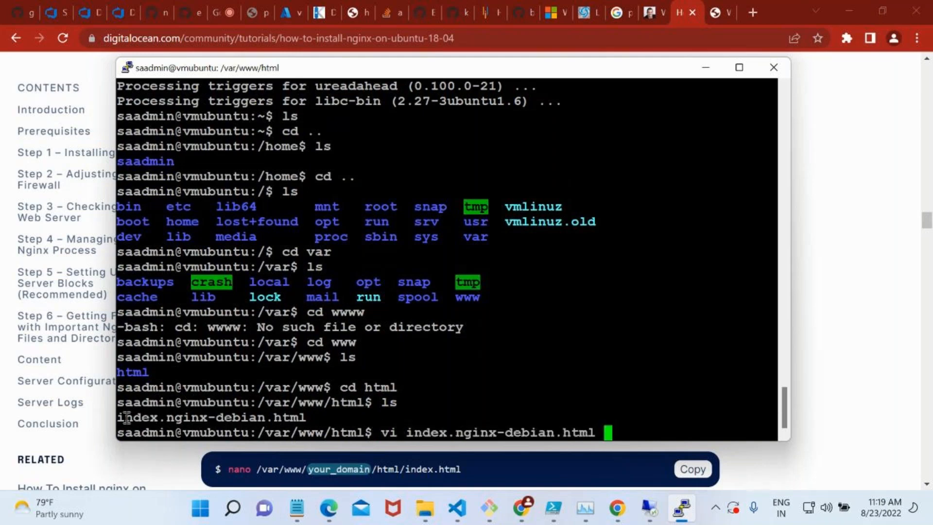
pyautogui.press('Return')
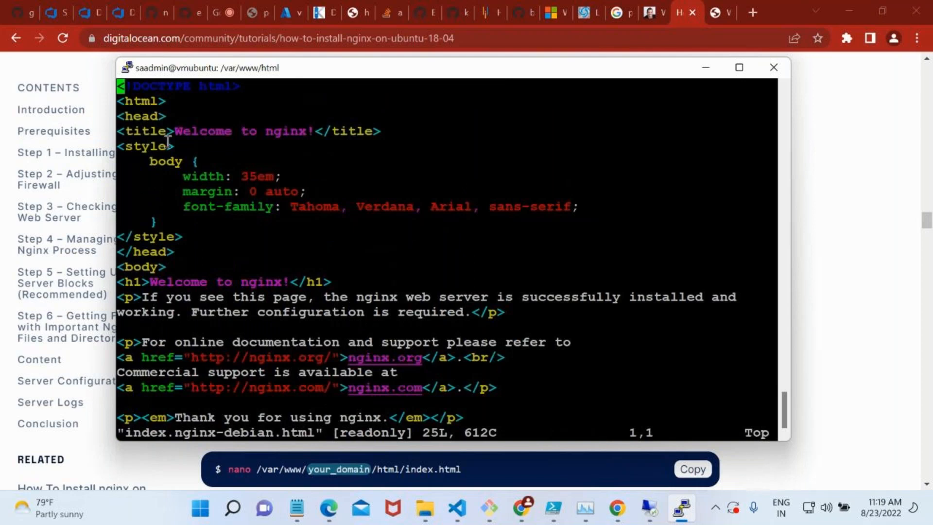
pyautogui.doubleClick(189, 132)
pyautogui.doubleClick(136, 281)
# Change the h1 heading text in index.nginx-debian.html to "Welcome Devops".
pyautogui.press('i')
pyautogui.press('Down')
pyautogui.press('Down')
pyautogui.press('Down')
pyautogui.press('Right')
pyautogui.press('Right')
pyautogui.press('Right')
pyautogui.press('Right')
pyautogui.press('Right')
pyautogui.press('Right')
pyautogui.press('Right')
pyautogui.press('Right')
pyautogui.press('Right')
pyautogui.press('Right')
pyautogui.press('Right')
pyautogui.press('Right')
pyautogui.press('Right')
pyautogui.press('Right')
pyautogui.press('Right')
pyautogui.press('Right')
pyautogui.press('Right')
pyautogui.press('Right')
pyautogui.press('Right')
pyautogui.press('Right')
pyautogui.press('Right')
pyautogui.press('BackSpace')
pyautogui.press('BackSpace')
pyautogui.press('BackSpace')
pyautogui.press('BackSpace')
pyautogui.press('BackSpace')
pyautogui.press('BackSpace')
pyautogui.press('BackSpace')
pyautogui.press('BackSpace')
pyautogui.press('BackSpace')
pyautogui.write('Devops')
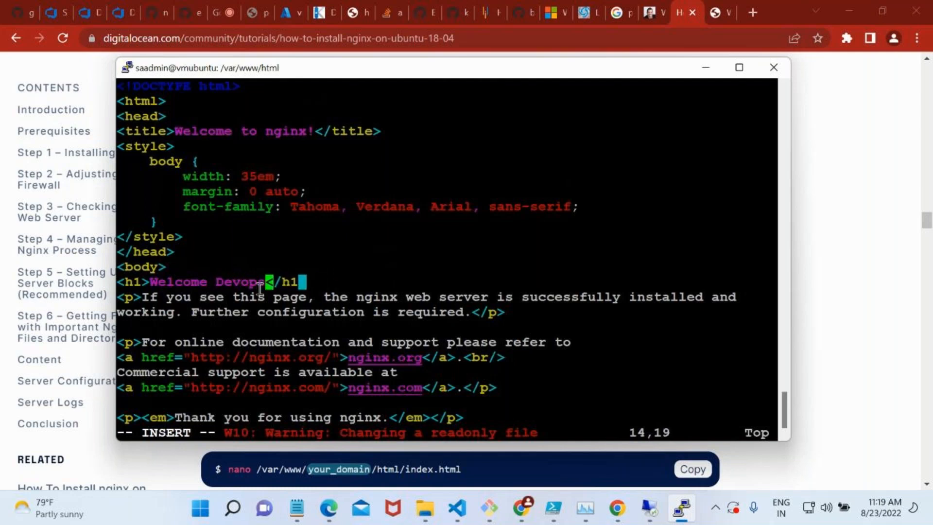
# Try to save and close the edited page with :wq and with the forced :wq!
pyautogui.press('Escape')
pyautogui.write(':wq')
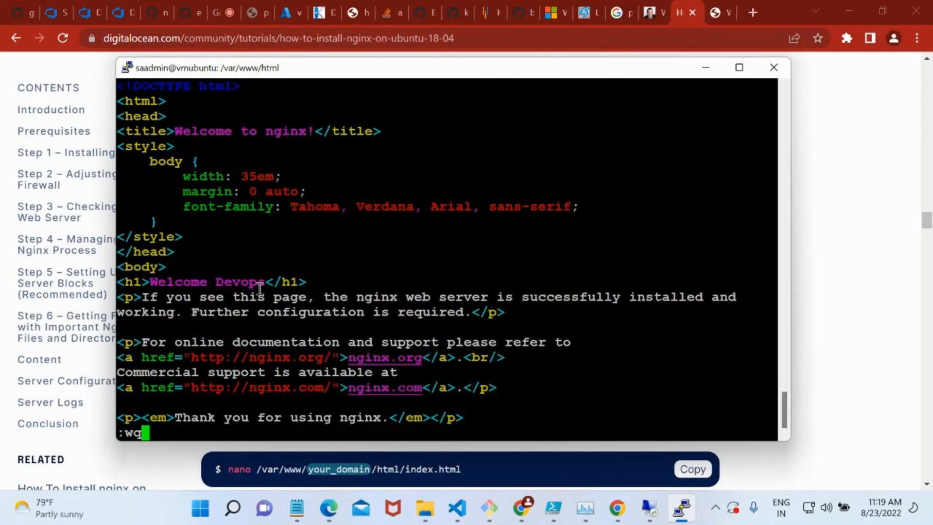
pyautogui.press('Return')
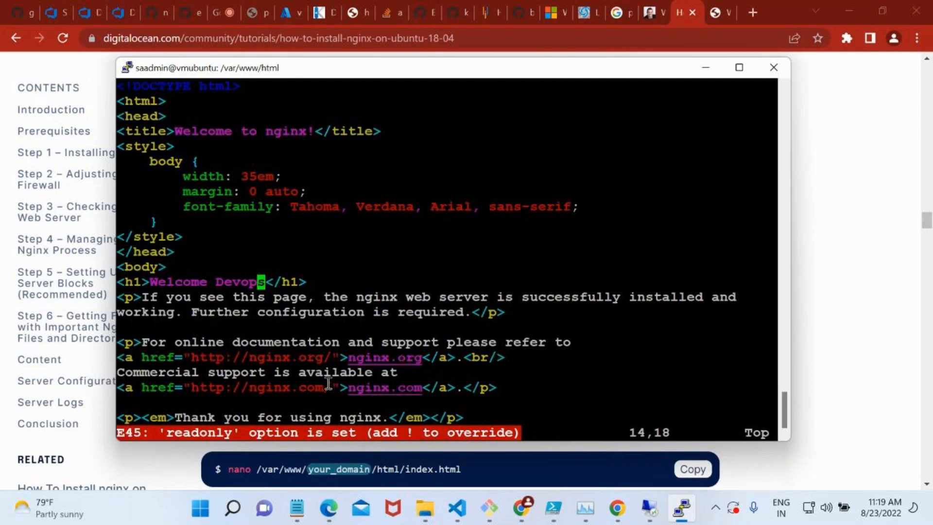
pyautogui.write(':wq!')
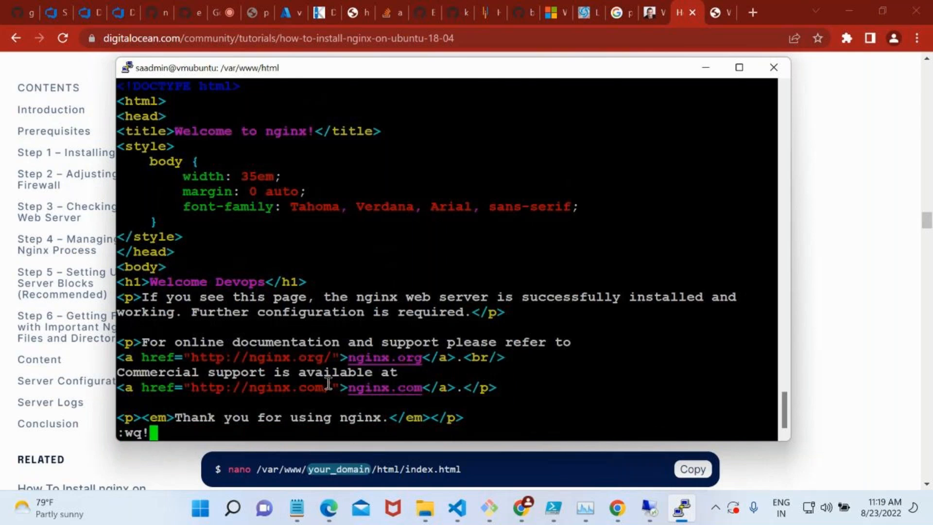
pyautogui.press('Return')
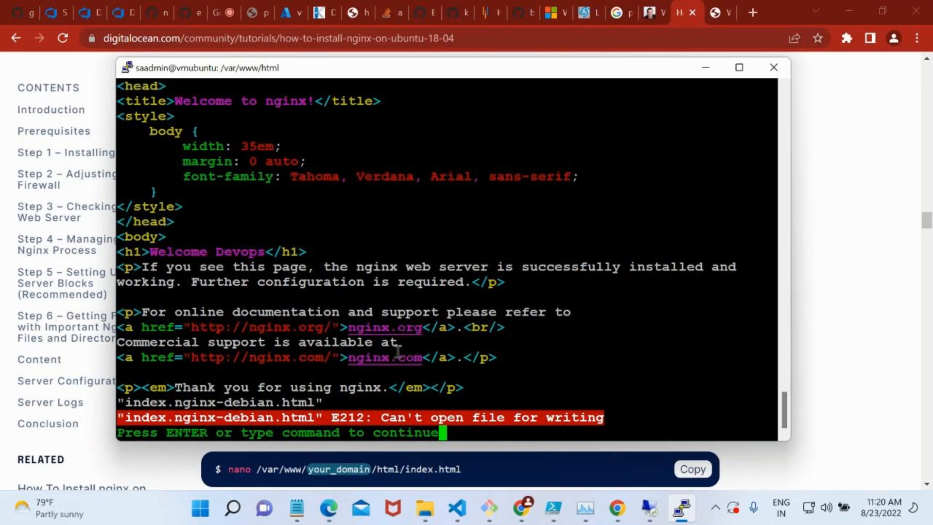
# Return to the vi editing view and retry saving the page with :wq.
pyautogui.press('q')
pyautogui.press('Escape')
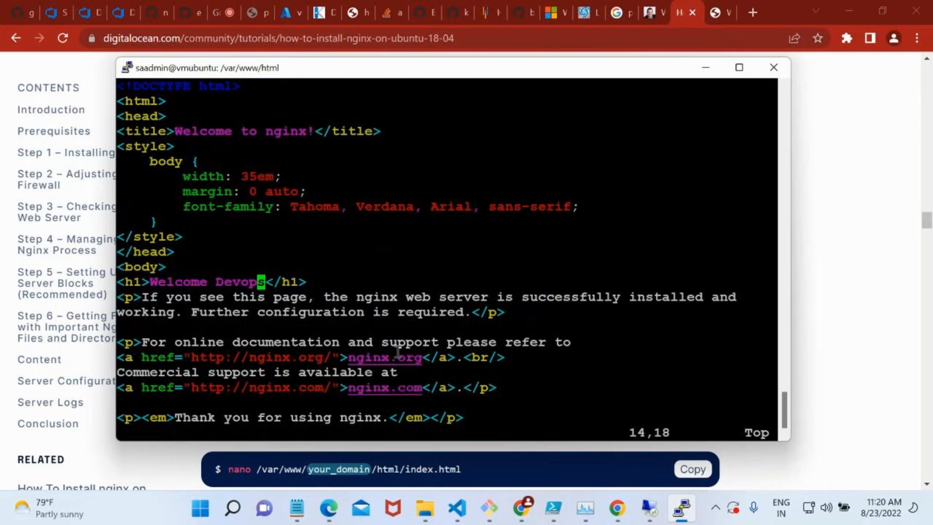
pyautogui.write(':wq')
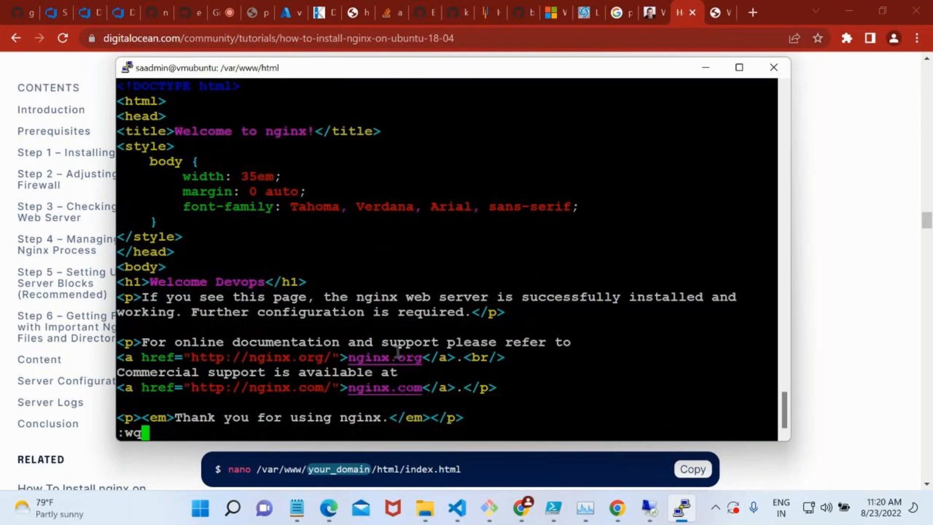
pyautogui.press('Return')
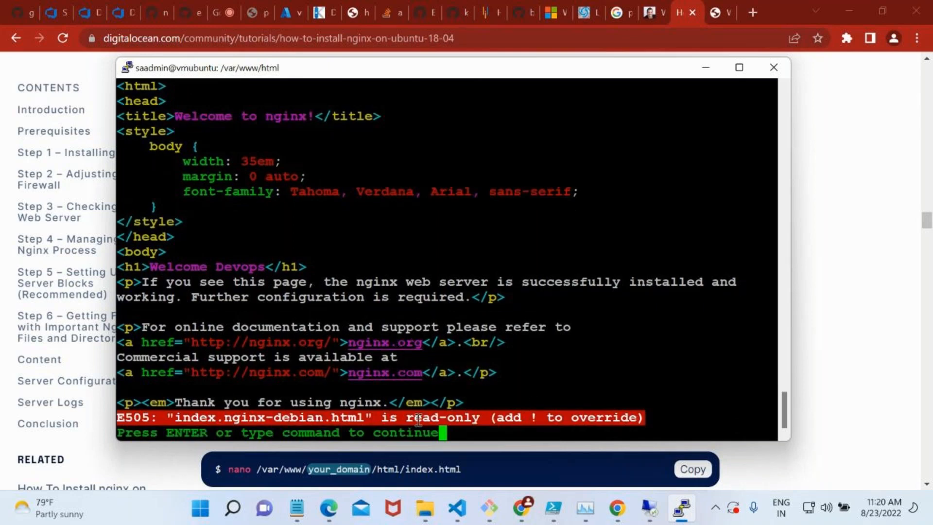
pyautogui.press('Return')
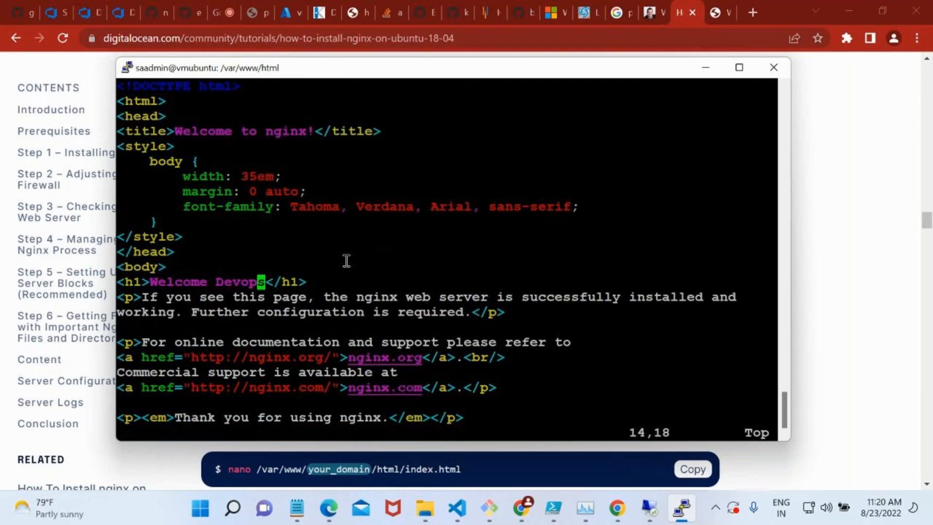
# Quit vi with :q!, discarding the heading edit in index.nginx-debian.html.
pyautogui.write(':q!')
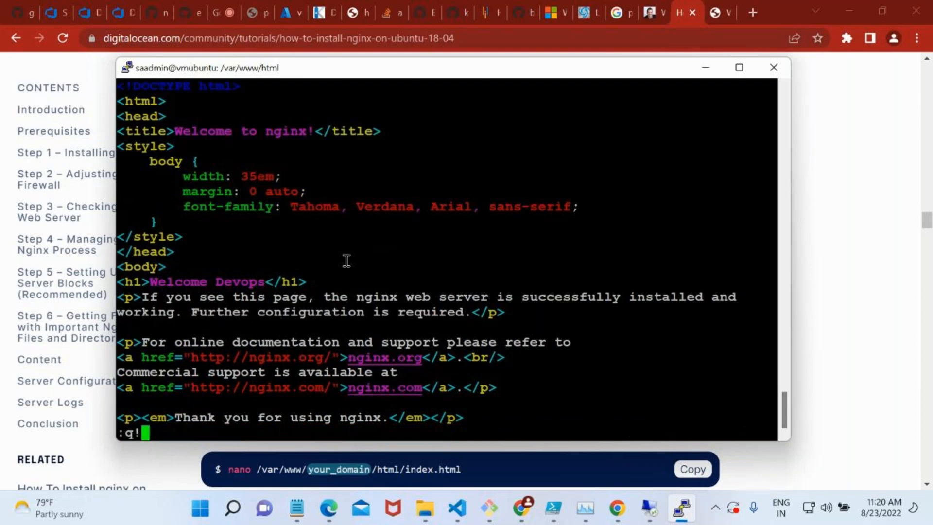
pyautogui.press('Return')
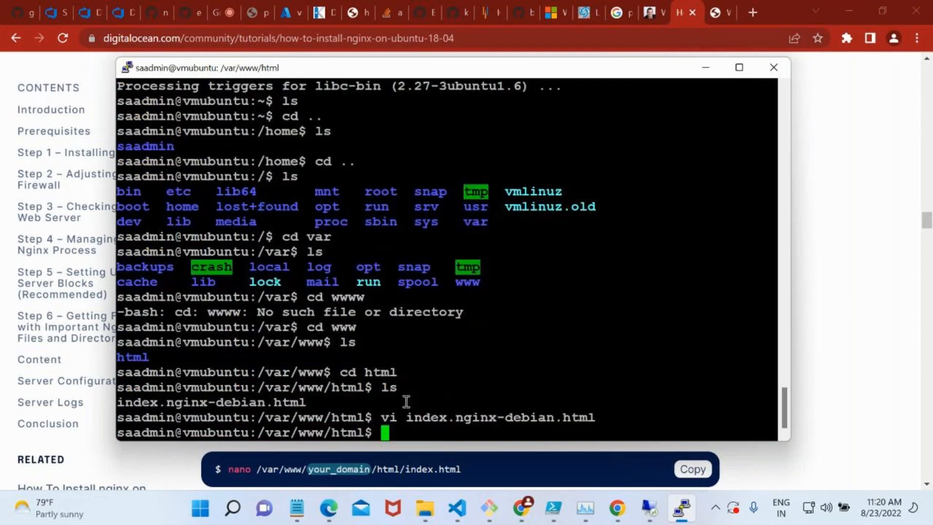
# List the html directory with ls -la and highlight the permission string of index.nginx-debian.html.
pyautogui.moveTo(408, 417); pyautogui.dragTo(591, 417)
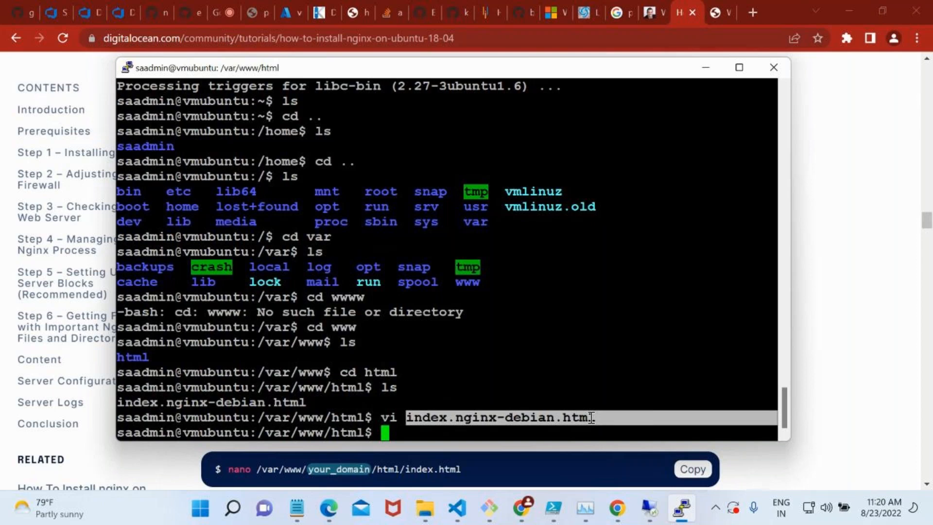
pyautogui.write('ls -la')
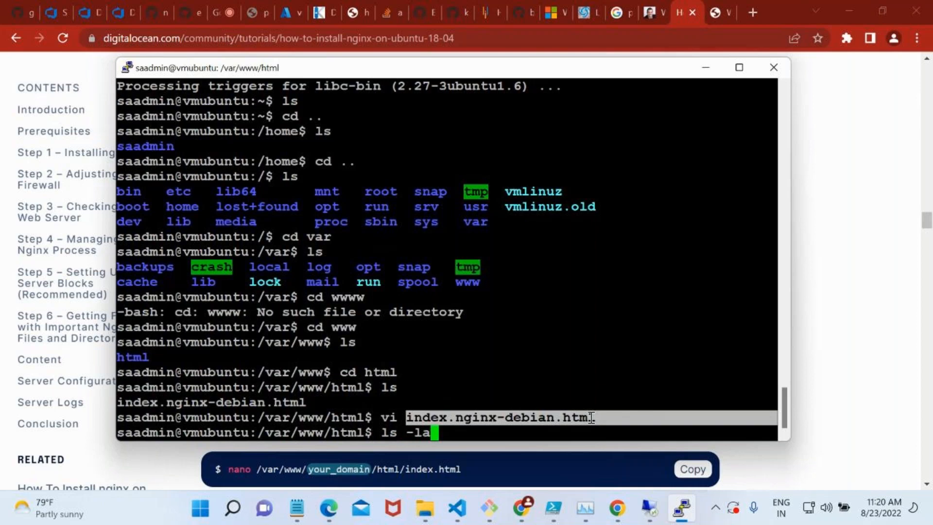
pyautogui.press('Return')
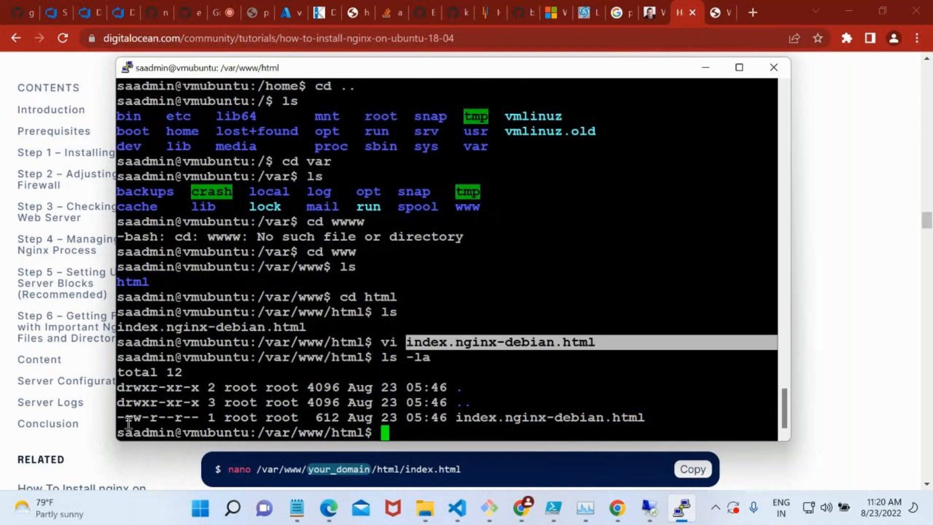
pyautogui.moveTo(125, 418); pyautogui.dragTo(186, 417)
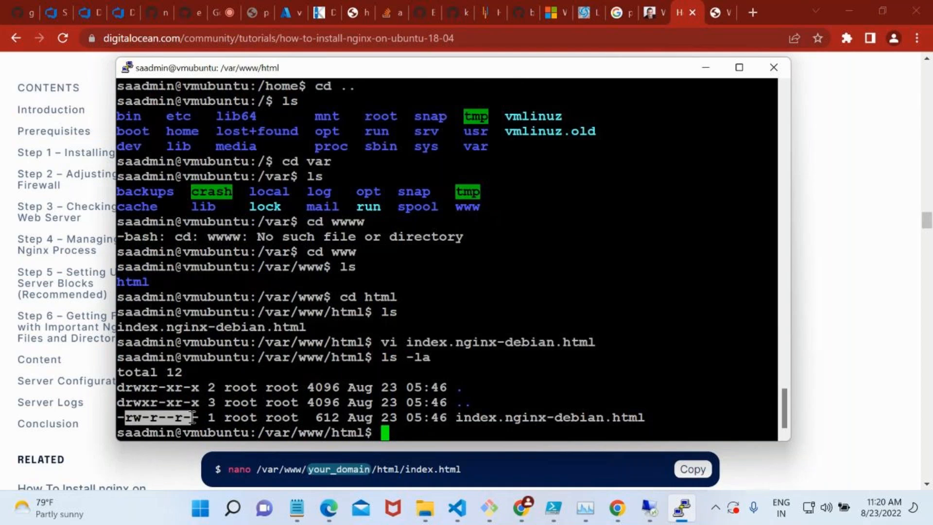
pyautogui.click(190, 417)
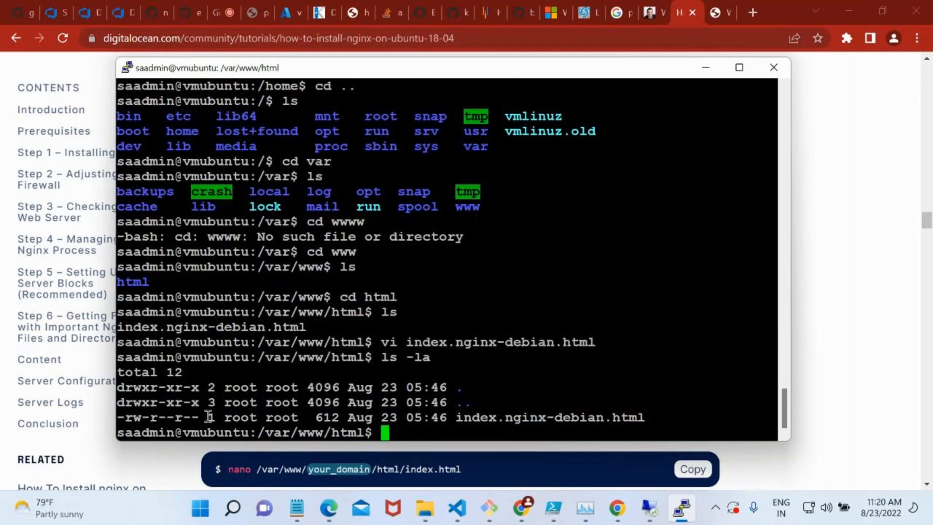
# Try to give index.nginx-debian.html full permissions with chmod 777 under the current account.
pyautogui.doubleClick(156, 416)
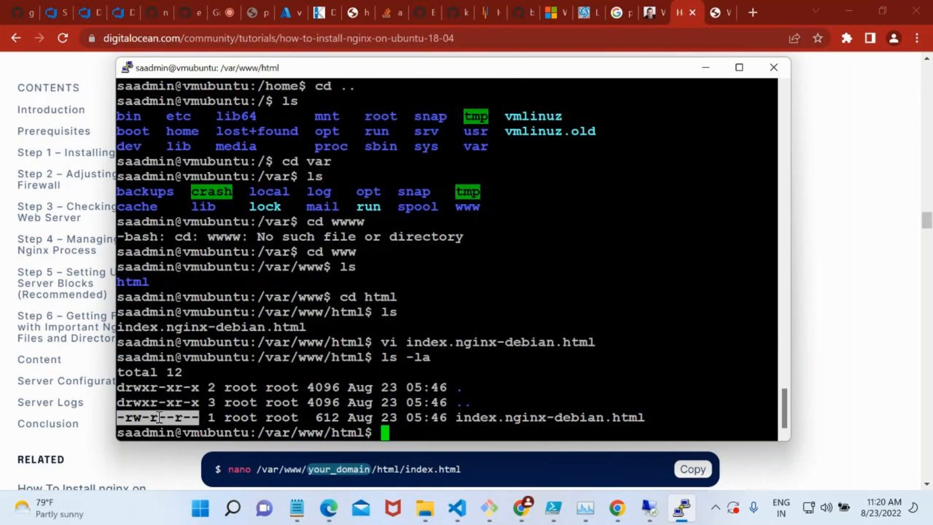
pyautogui.write('chmod ')
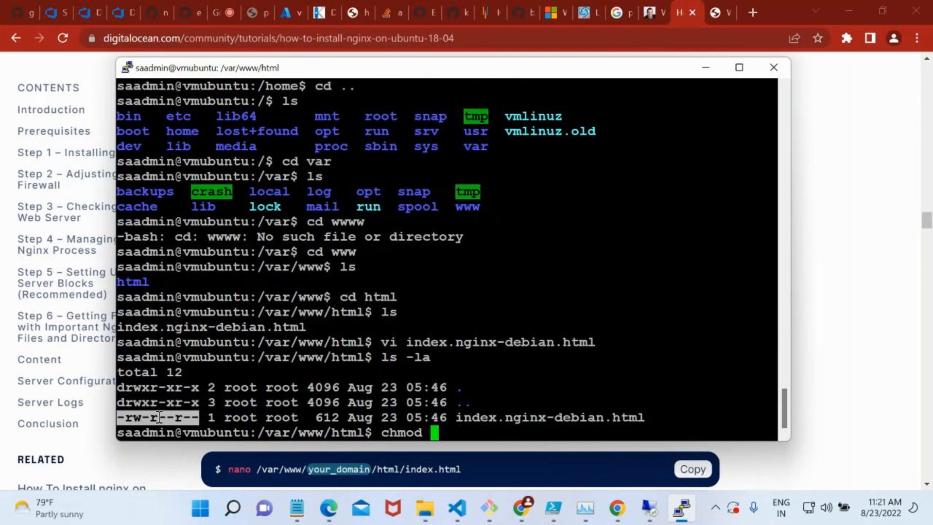
pyautogui.write('777')
pyautogui.write('index')
pyautogui.press('Tab')
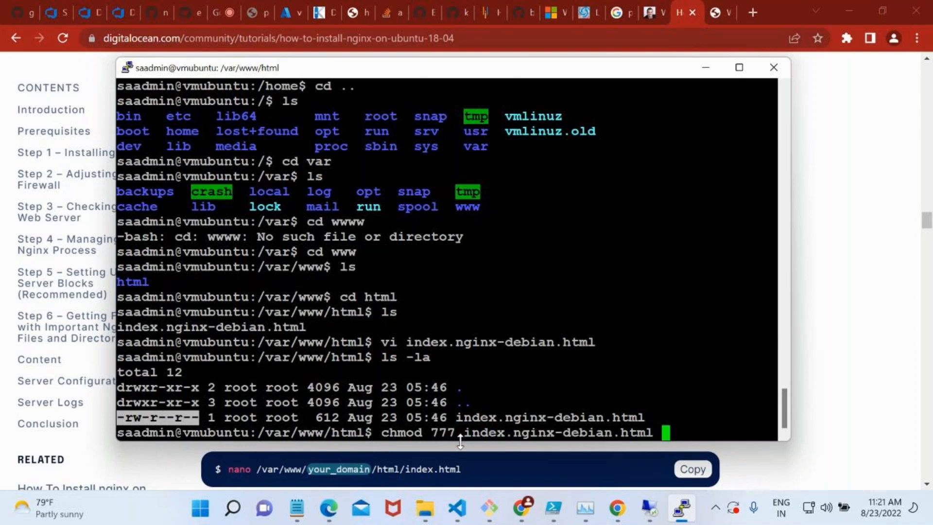
pyautogui.press('BackSpace')
pyautogui.press('Return')
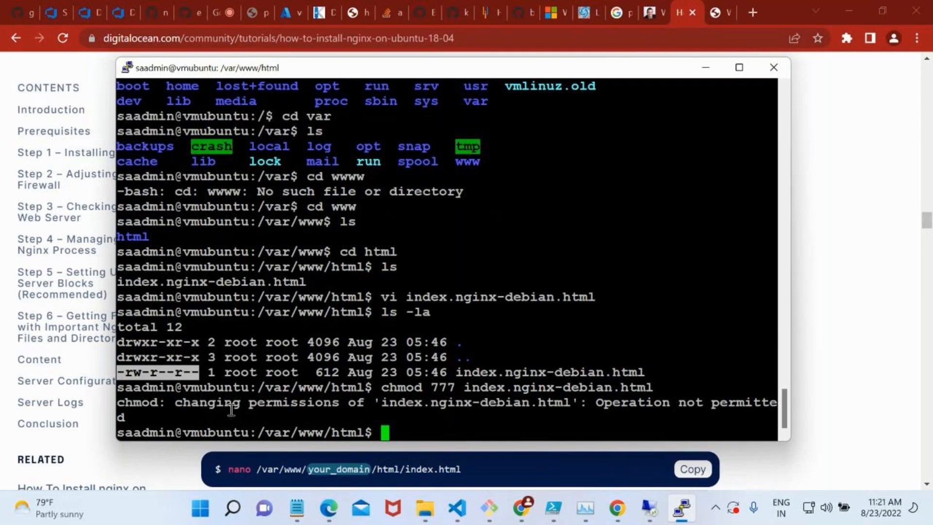
# Set index.nginx-debian.html to mode 777 with sudo chmod, and check the directory's permissions with ls -la.
pyautogui.press('Up')
pyautogui.press('Left')
pyautogui.press('Left')
pyautogui.press('Left')
pyautogui.press('Left')
pyautogui.press('Left')
pyautogui.press('Left')
pyautogui.press('Left')
pyautogui.press('Left')
pyautogui.press('Left')
pyautogui.press('Left')
pyautogui.press('Left')
pyautogui.press('Left')
pyautogui.press('Left')
pyautogui.press('Left')
pyautogui.press('Left')
pyautogui.press('Left')
pyautogui.press('Left')
pyautogui.press('Left')
pyautogui.press('Left')
pyautogui.press('Left')
pyautogui.press('Left')
pyautogui.press('Left')
pyautogui.press('Left')
pyautogui.press('Left')
pyautogui.press('Left')
pyautogui.press('Left')
pyautogui.press('Left')
pyautogui.press('Left')
pyautogui.press('Left')
pyautogui.press('Left')
pyautogui.press('Left')
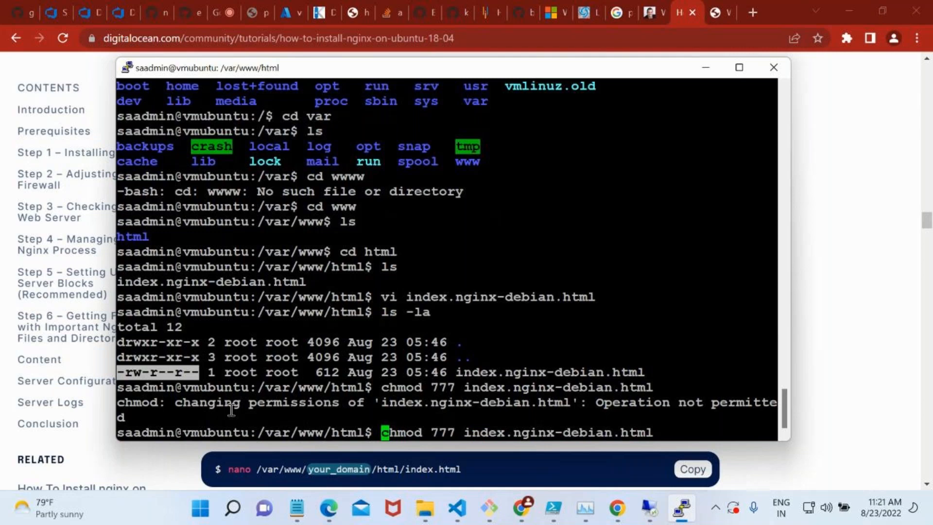
pyautogui.write('sudo')
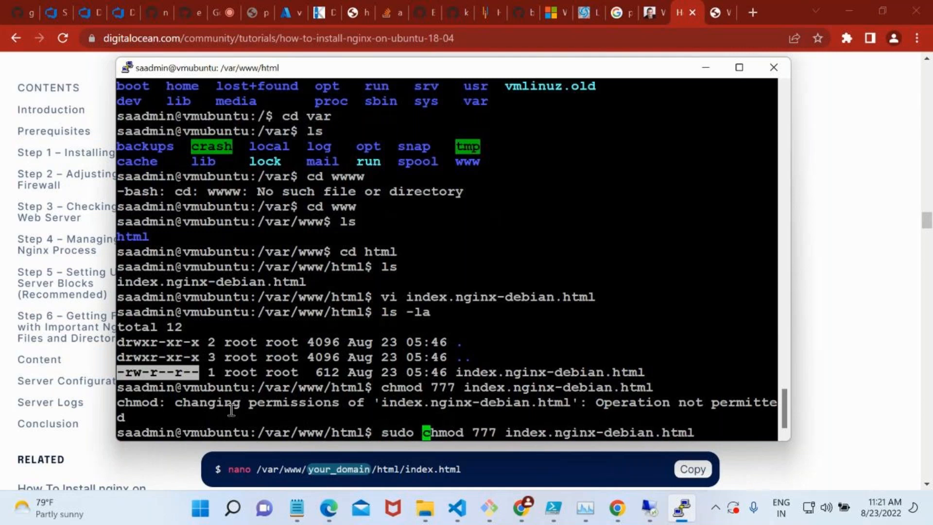
pyautogui.press('Return')
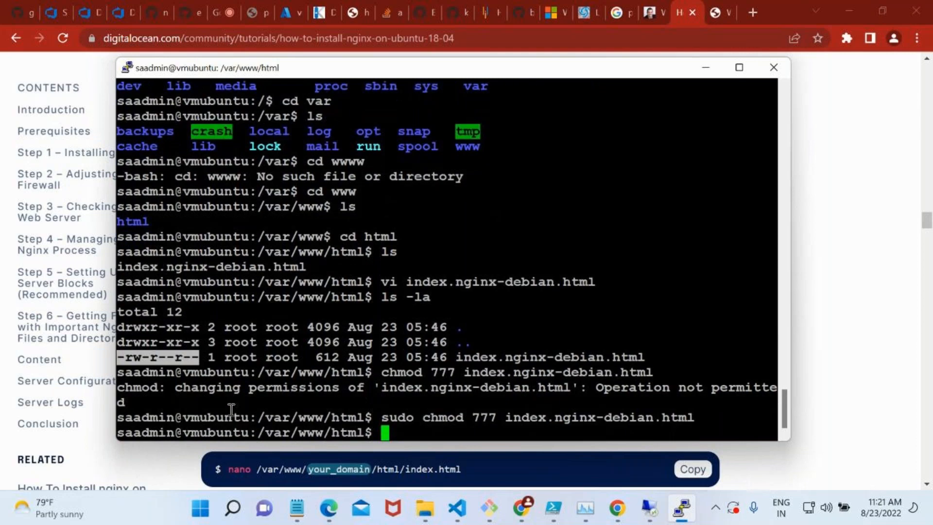
pyautogui.write('ls -la')
pyautogui.press('Return')
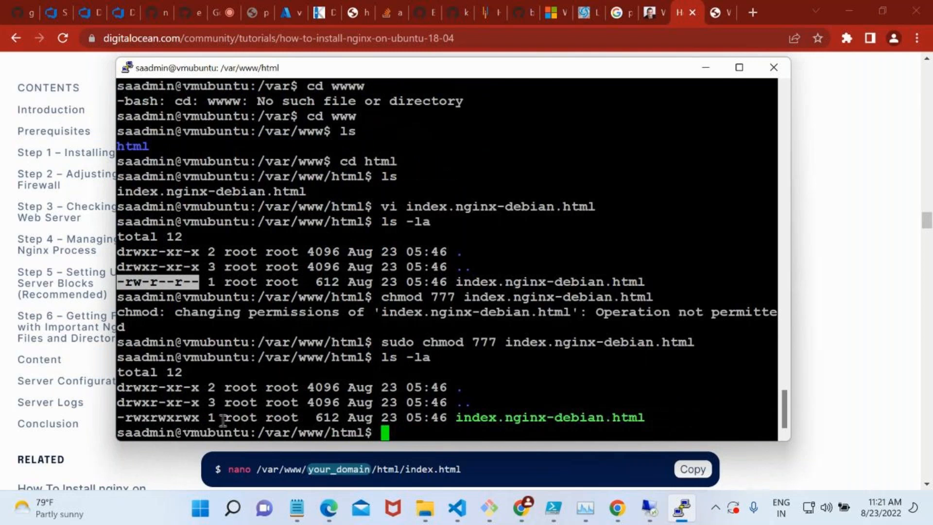
# Open index.nginx-debian.html in vi and start insert mode on the h1 heading line.
pyautogui.write('vi i')
pyautogui.press('Tab')
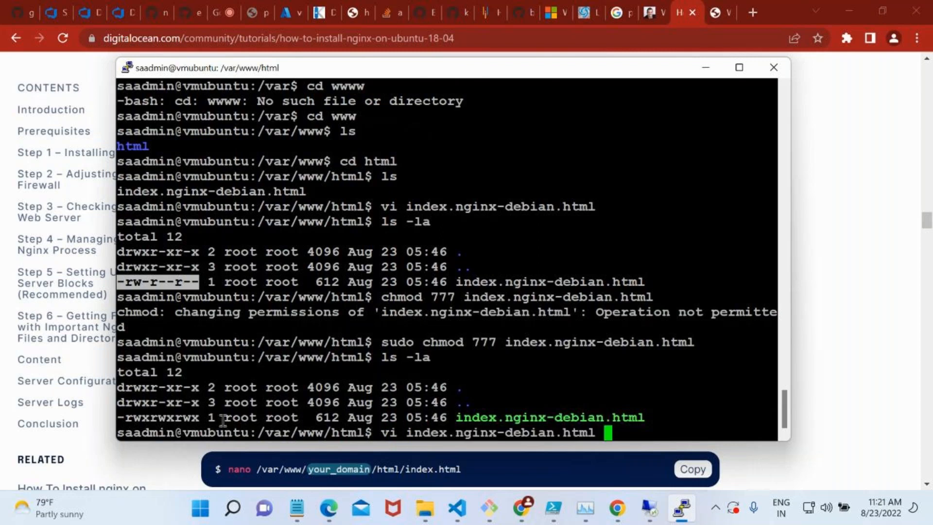
pyautogui.press('Return')
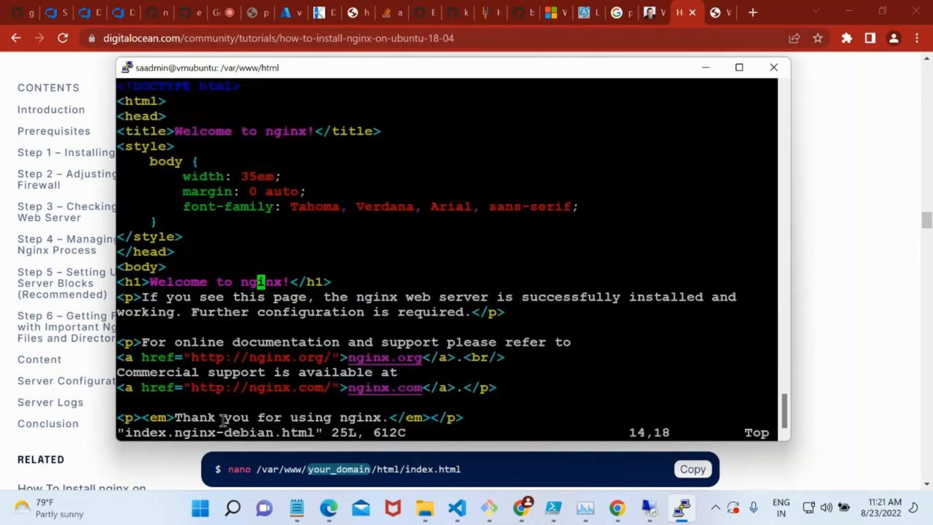
pyautogui.press('i')
pyautogui.press('Down')
pyautogui.press('Down')
pyautogui.press('Down')
pyautogui.press('Down')
pyautogui.press('Up')
pyautogui.press('Up')
pyautogui.press('Up')
pyautogui.press('Up')
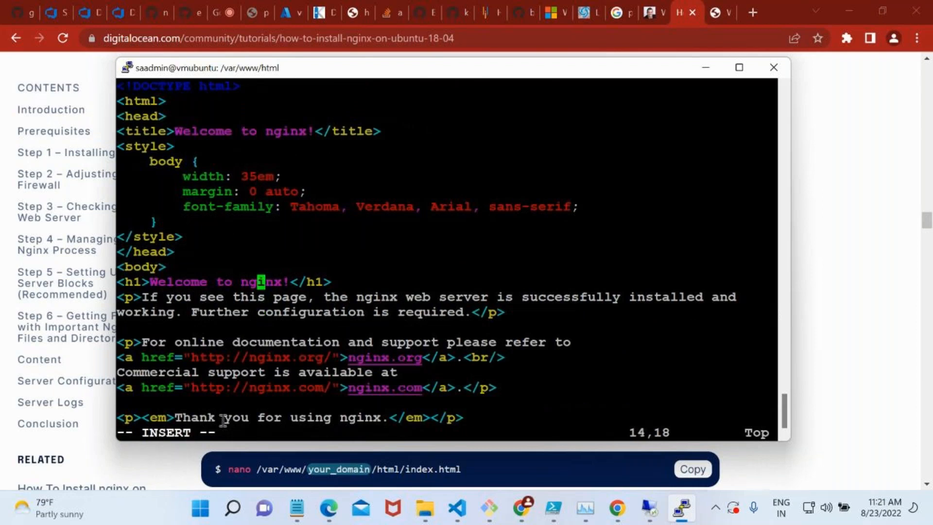
# Change the h1 heading to "Welcome to Devops", then save the file and quit vi with :wq.
pyautogui.press('Right')
pyautogui.press('Right')
pyautogui.press('Right')
pyautogui.press('Right')
pyautogui.press('BackSpace')
pyautogui.press('BackSpace')
pyautogui.press('BackSpace')
pyautogui.press('BackSpace')
pyautogui.press('BackSpace')
pyautogui.press('BackSpace')
pyautogui.write('Devops')
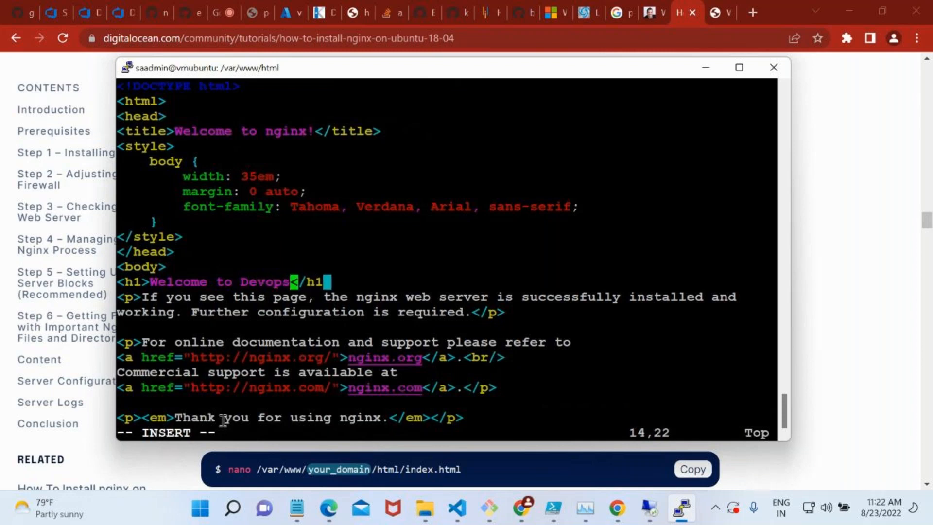
pyautogui.press('Escape')
pyautogui.write(':wq')
pyautogui.press('Return')
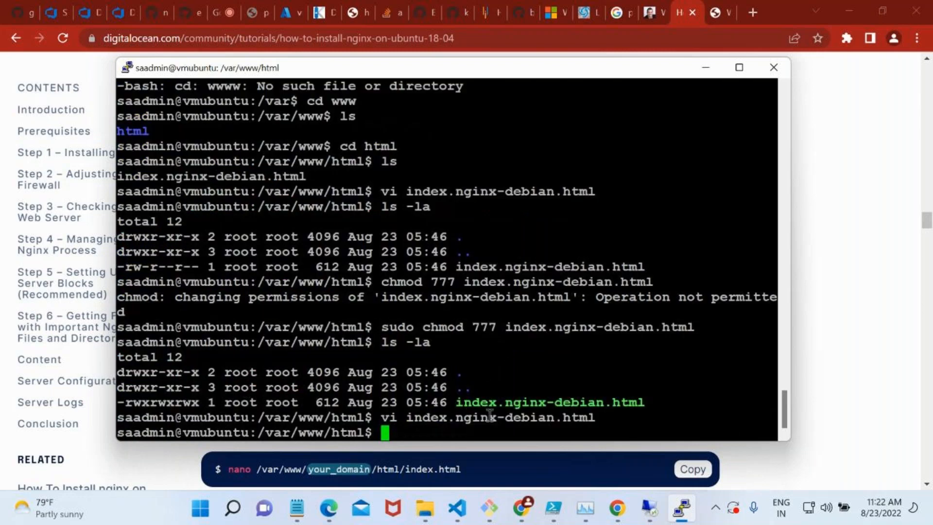
# Switch to Chrome and reload the Nginx default page at 20.125.120.136 to check the edited heading.
pyautogui.click(704, 7)
pyautogui.click(705, 9)
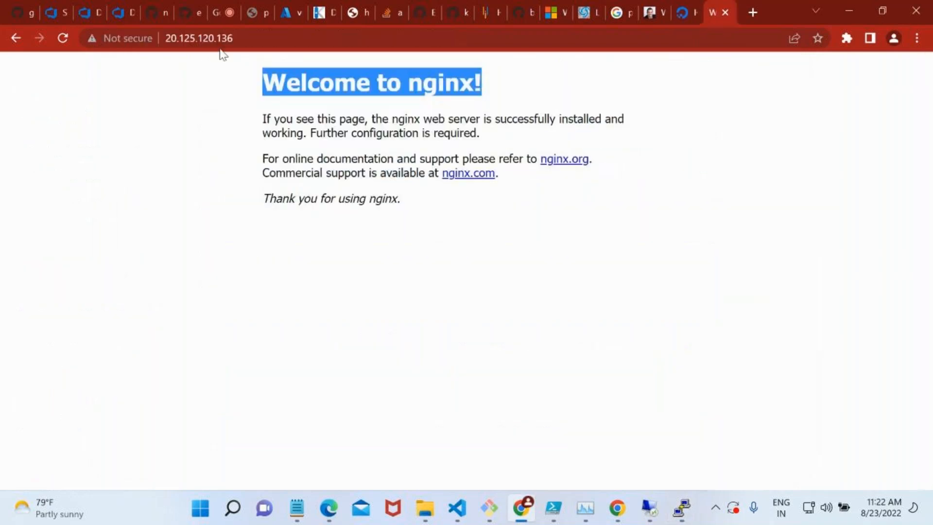
pyautogui.click(62, 38)
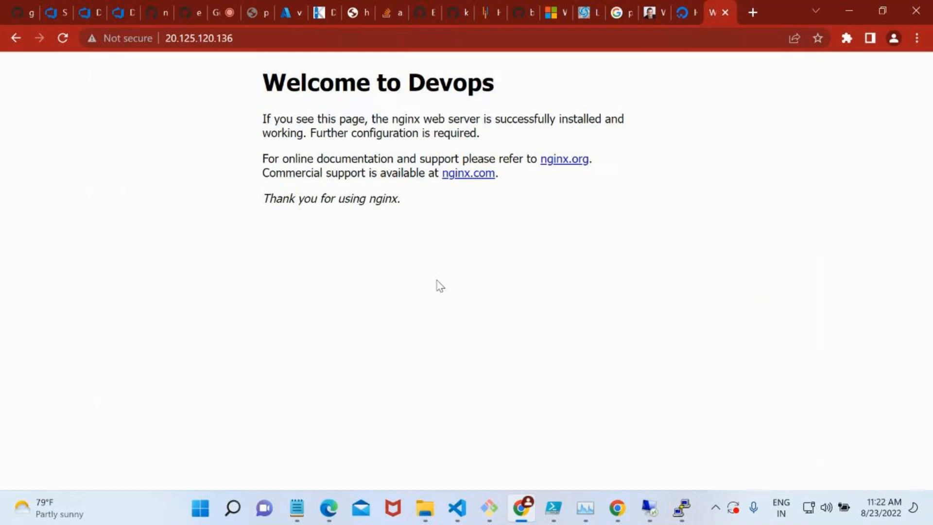
# Switch to Azure DevOps and open the Stage 1 tasks of New release pipeline (2) for editing.
pyautogui.click(100, 6)
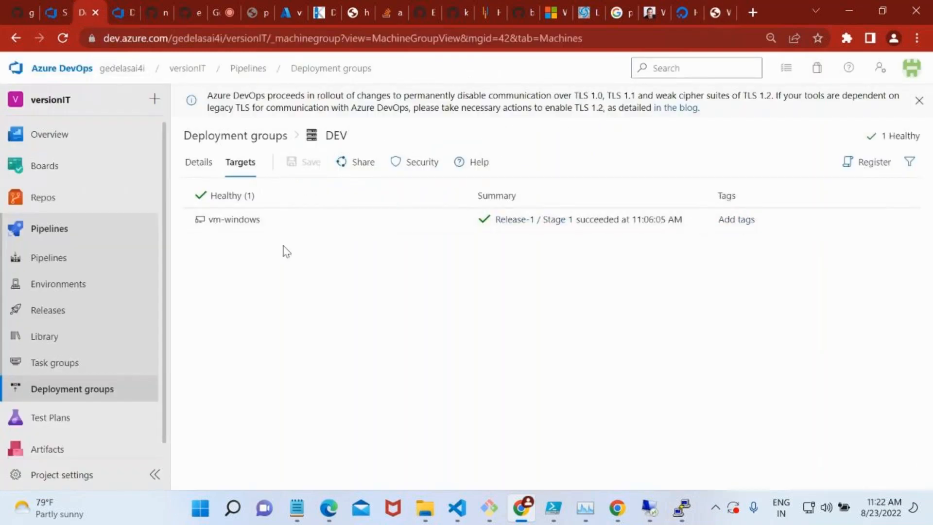
pyautogui.click(85, 313)
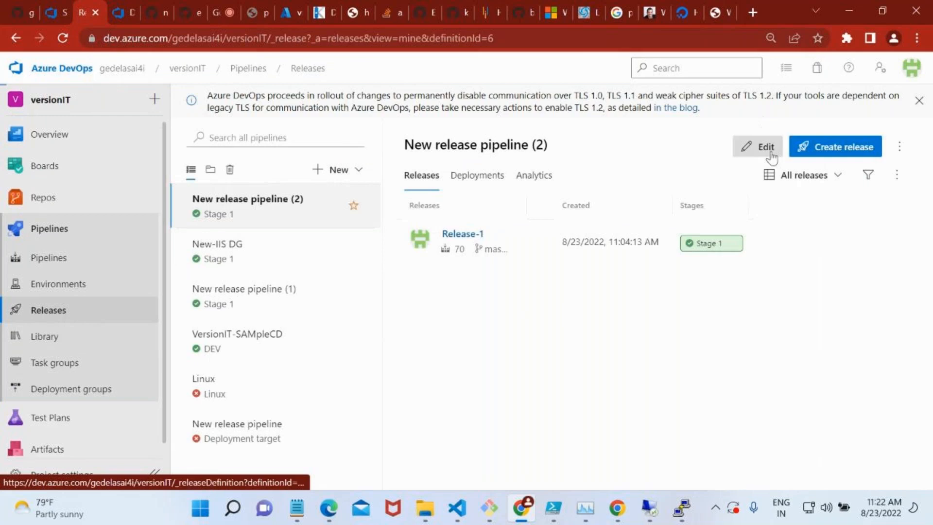
pyautogui.click(771, 157)
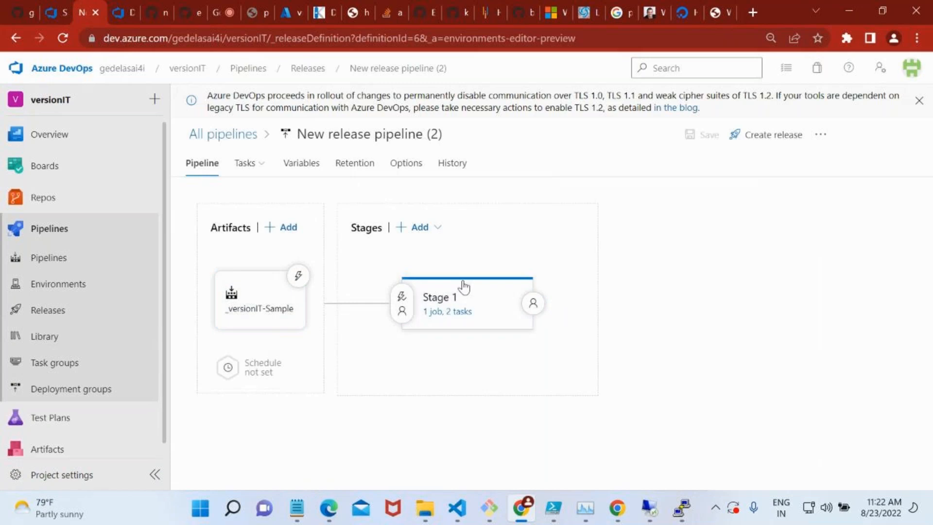
pyautogui.click(461, 312)
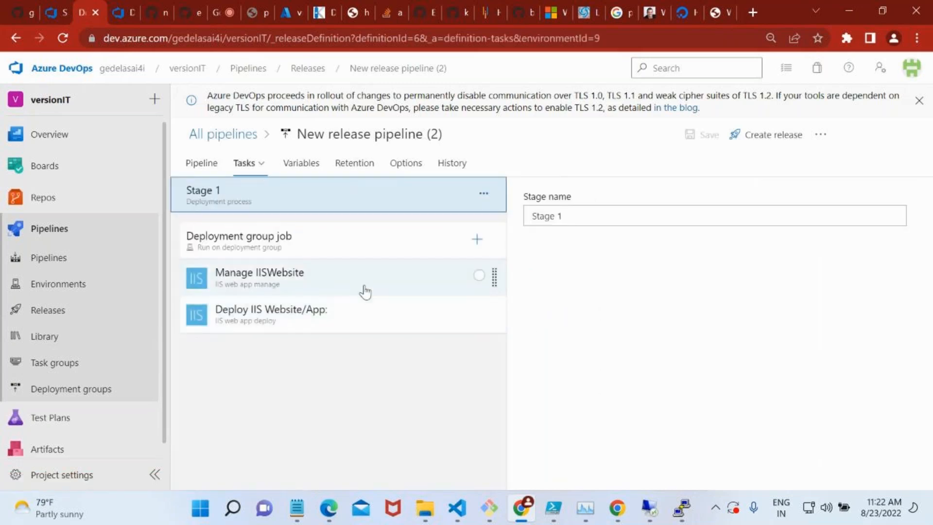
# Remove the Deploy IIS Website/App and Manage IISWebsite tasks from the Deployment group job.
pyautogui.click(320, 311)
pyautogui.rightClick(321, 311)
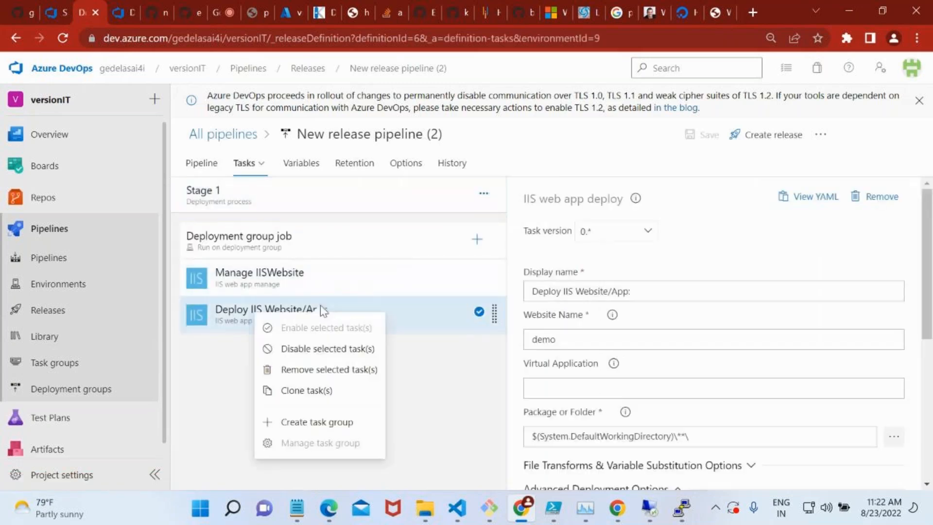
pyautogui.click(350, 370)
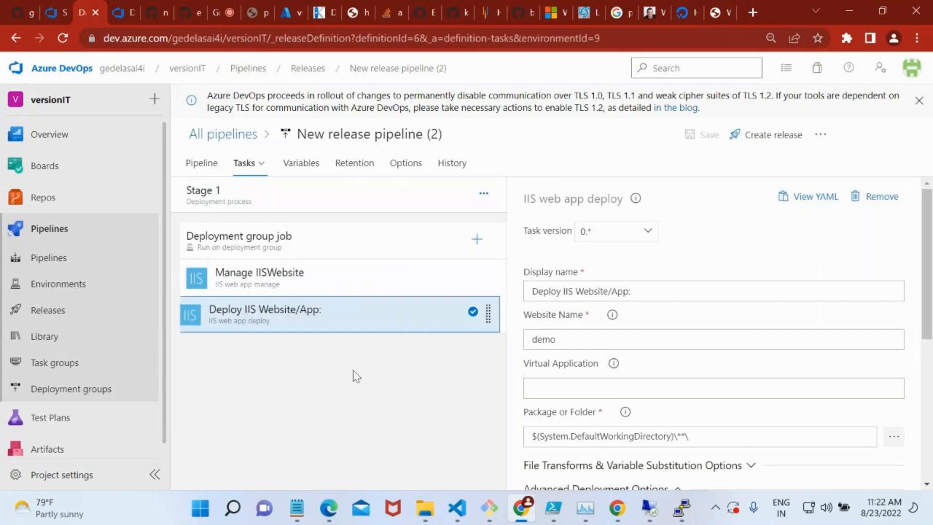
pyautogui.click(343, 286)
pyautogui.rightClick(343, 286)
pyautogui.click(375, 331)
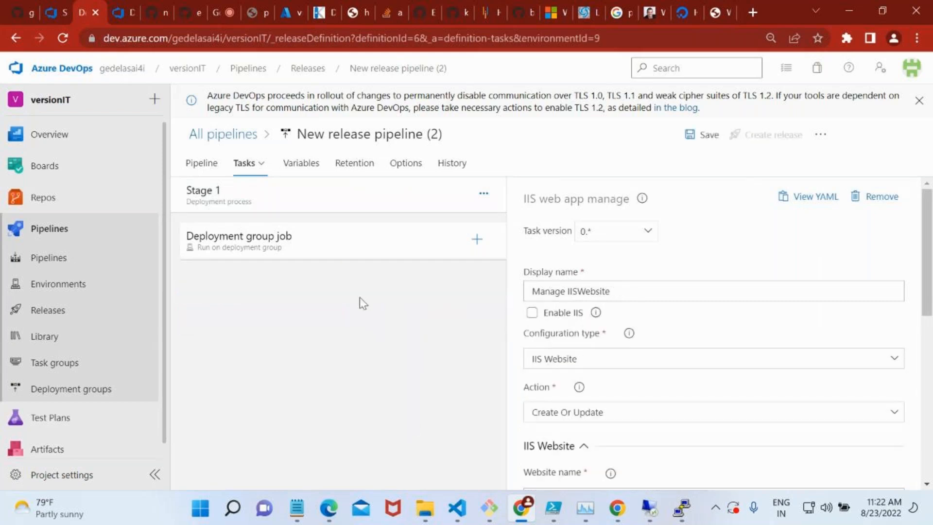
# Open the task catalogue for the Deployment group job and search it for "ngin" and "ubuntu".
pyautogui.click(361, 253)
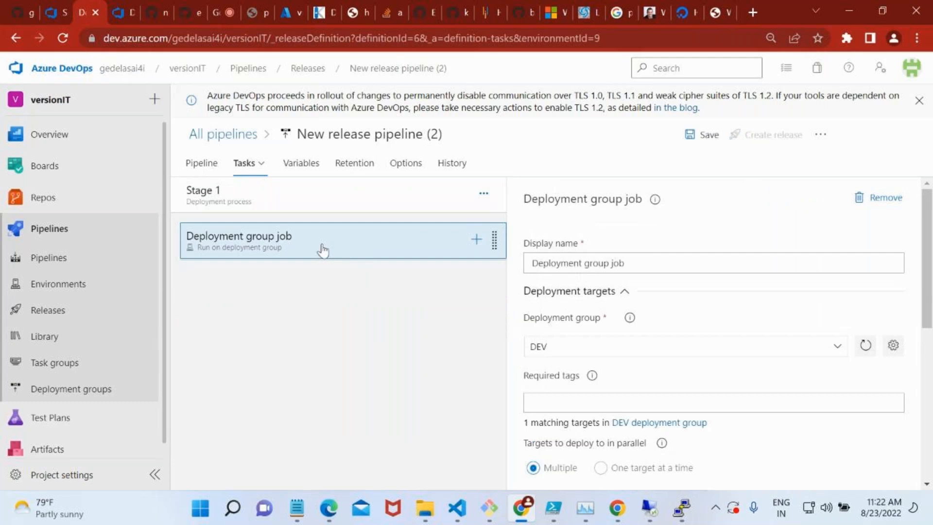
pyautogui.click(475, 239)
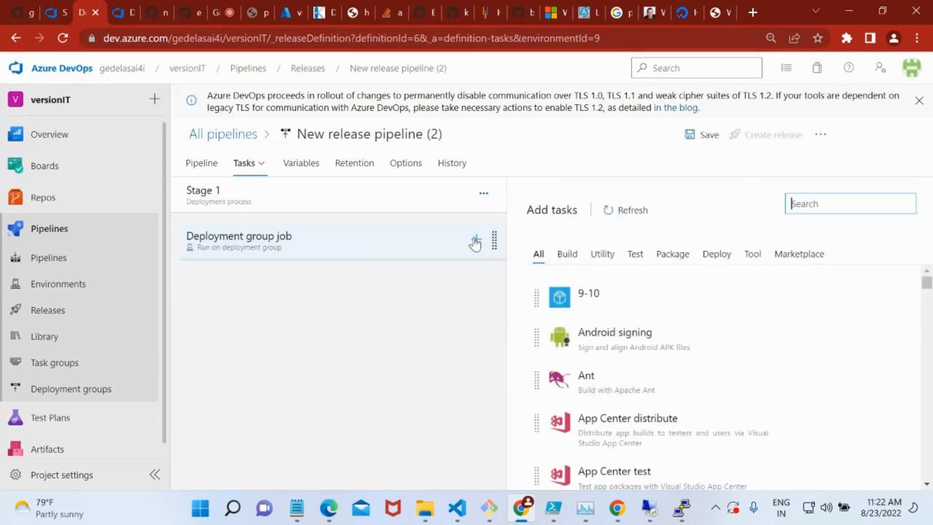
pyautogui.write('ngin')
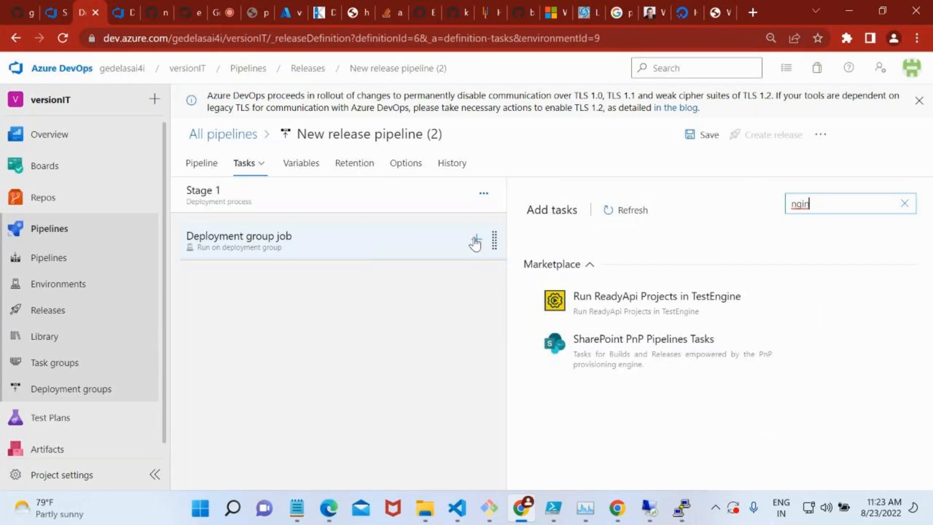
pyautogui.press('BackSpace')
pyautogui.press('BackSpace')
pyautogui.press('BackSpace')
pyautogui.press('BackSpace')
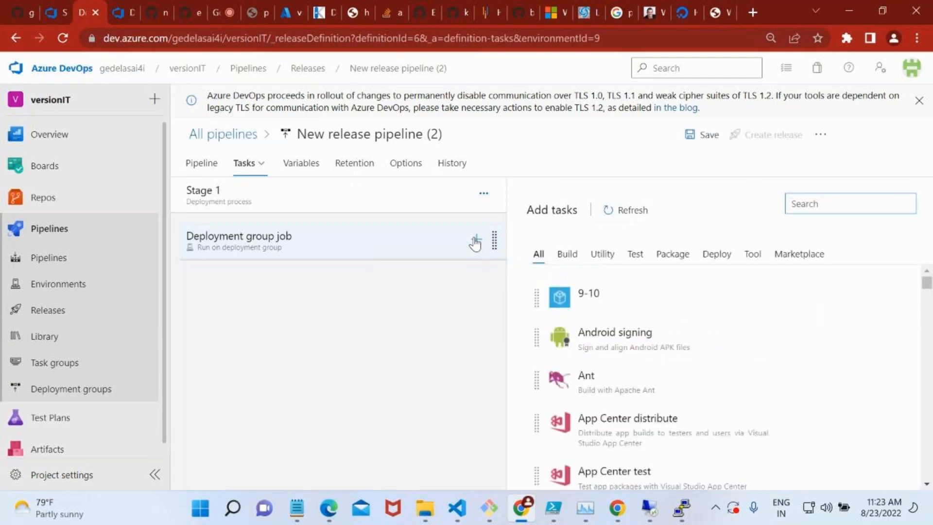
pyautogui.write('ubuntu')
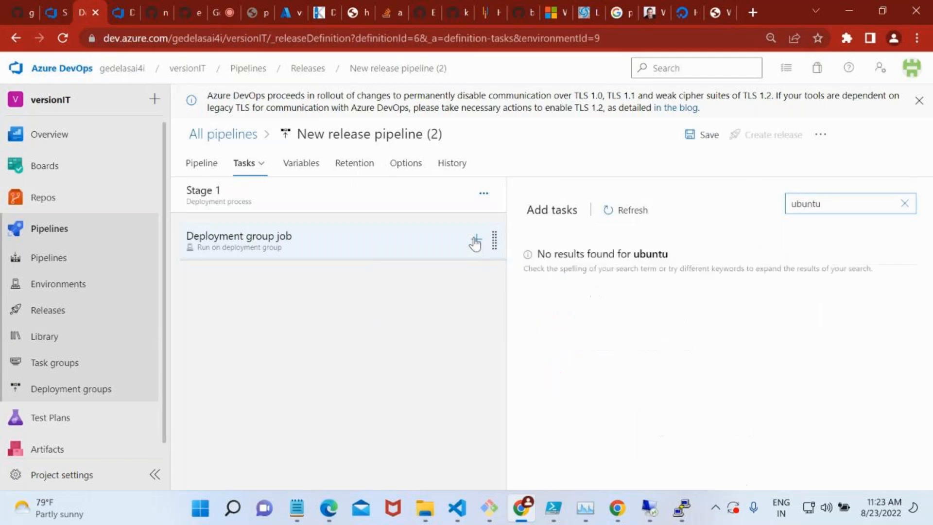
# Search the task catalogue for "bash" and select the Bash task.
pyautogui.press('BackSpace')
pyautogui.press('BackSpace')
pyautogui.press('BackSpace')
pyautogui.press('BackSpace')
pyautogui.press('BackSpace')
pyautogui.press('BackSpace')
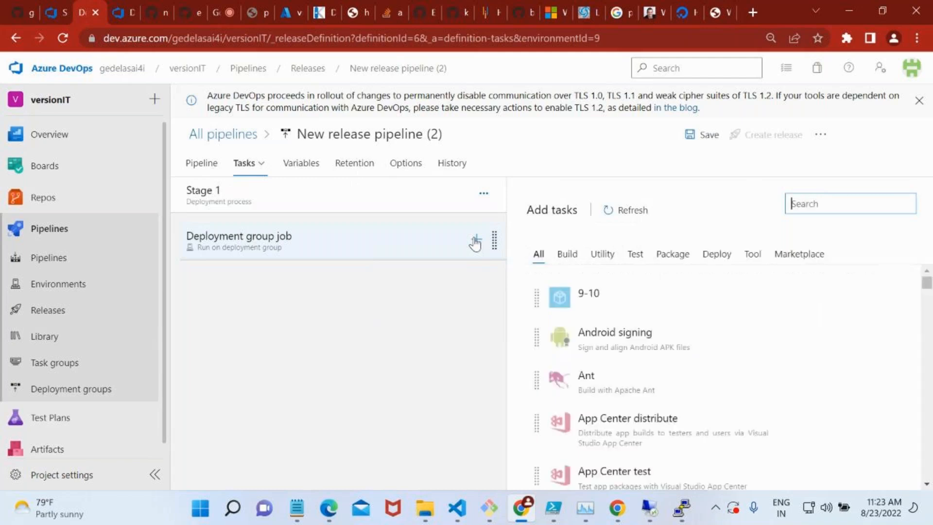
pyautogui.write('bash')
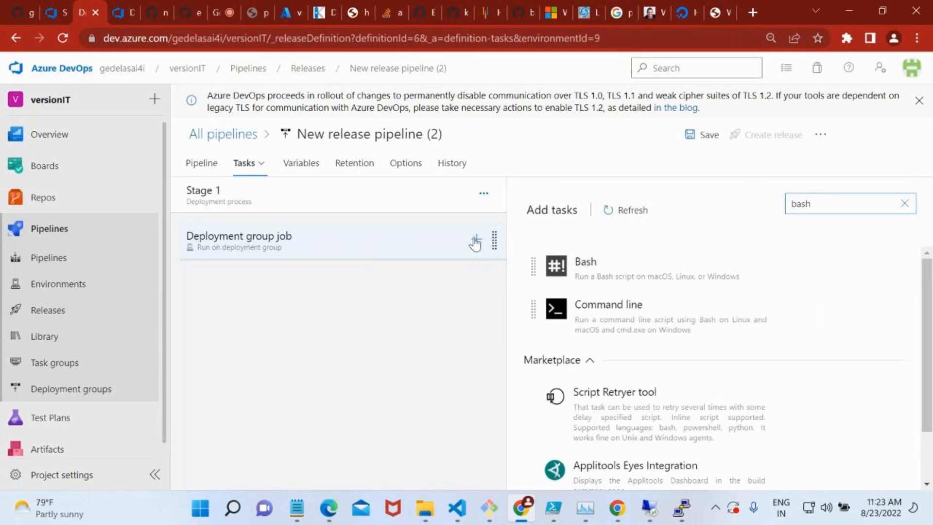
pyautogui.moveTo(597, 271)
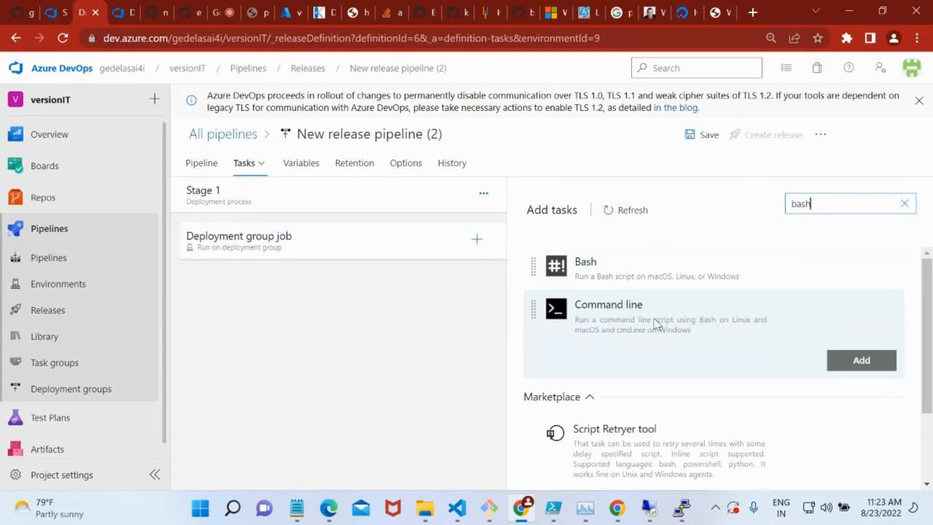
pyautogui.click(634, 282)
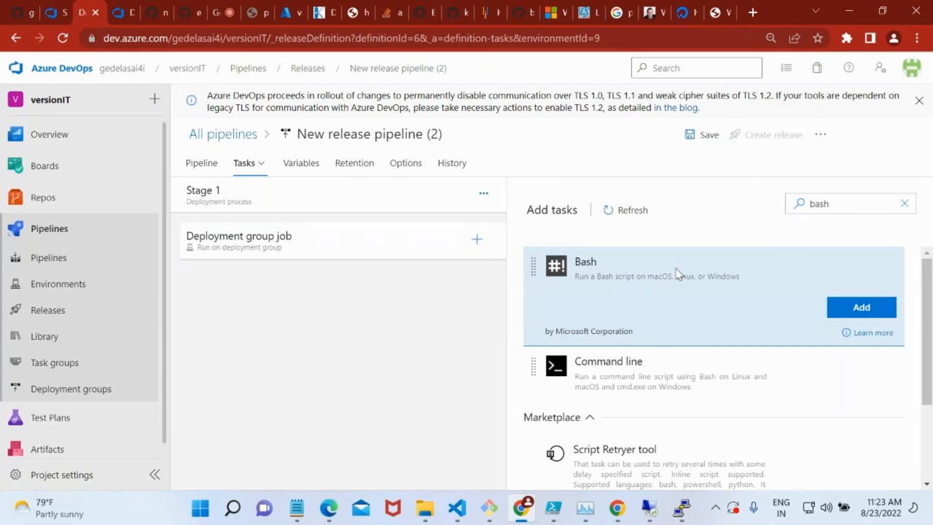
# Search Google in a new browser tab for "iis deployment using release pipeline".
pyautogui.click(753, 12)
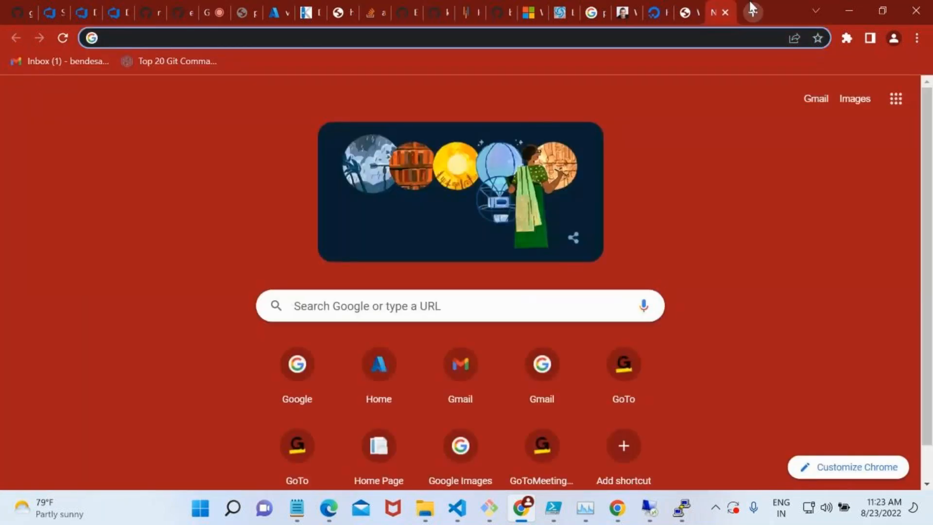
pyautogui.write('iis deployment using relea')
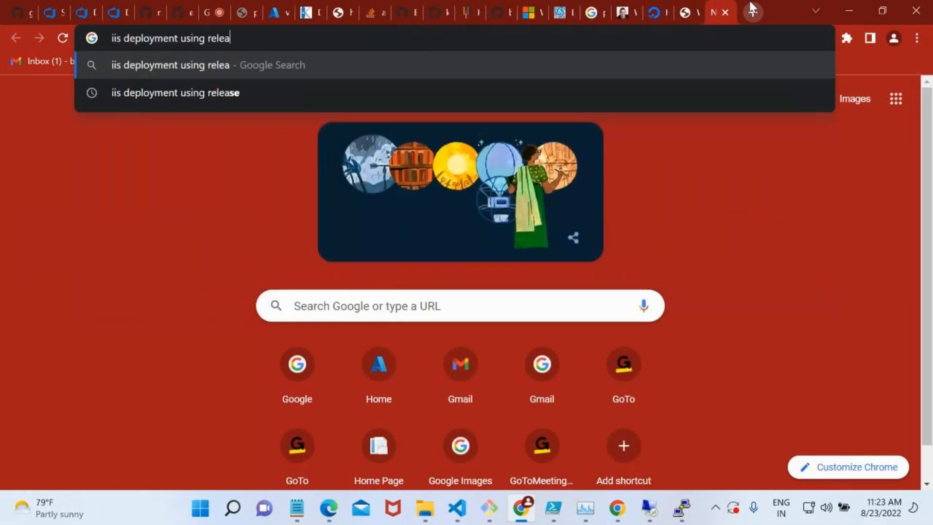
pyautogui.write('se pipeline')
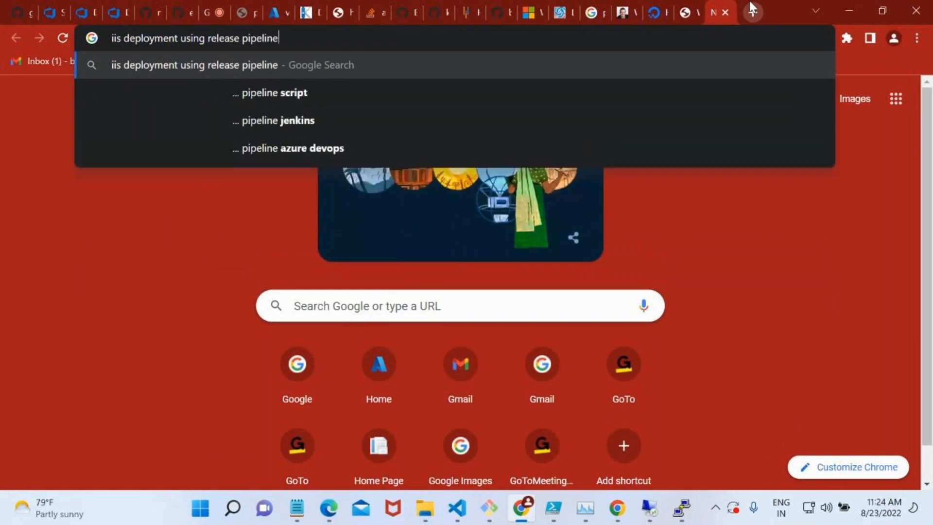
pyautogui.press('Return')
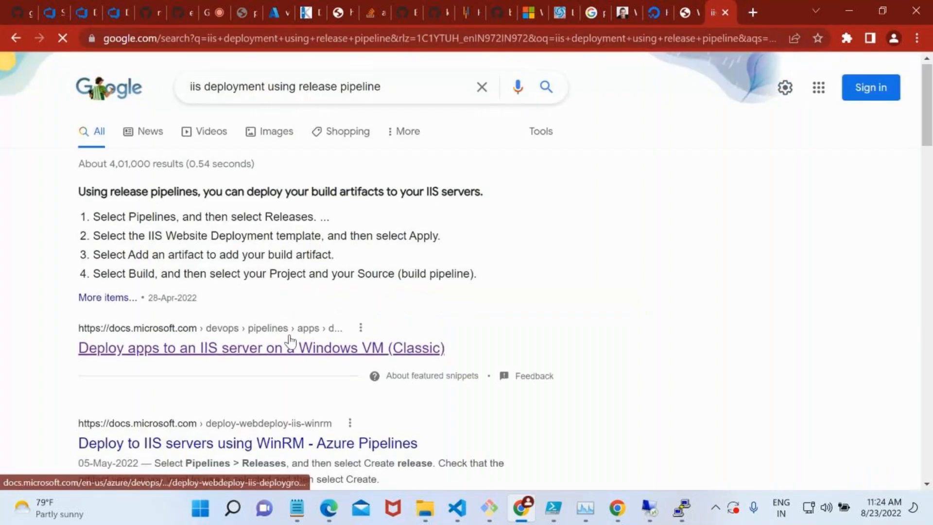
# Open the Microsoft article on deploying apps to an IIS server and switch to the Linux VMs (Classic) article.
pyautogui.scroll(-1, 290, 341)
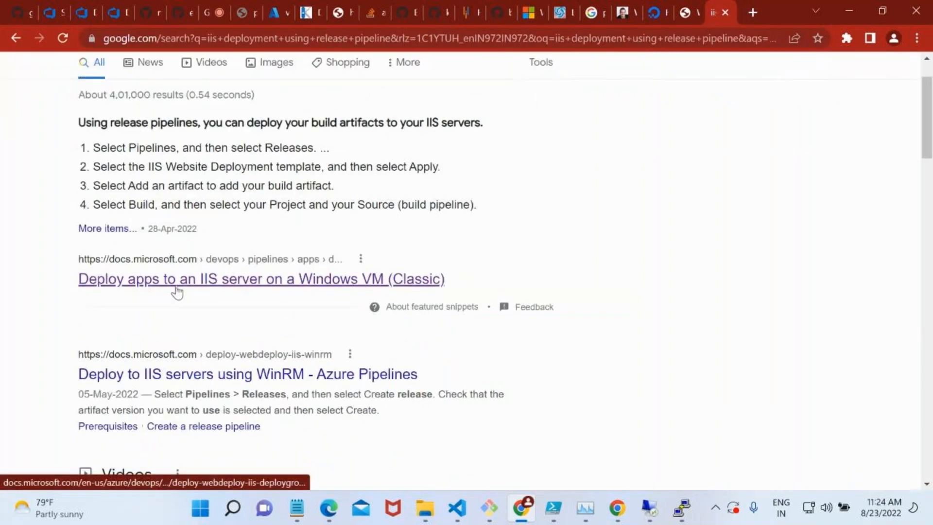
pyautogui.click(232, 290)
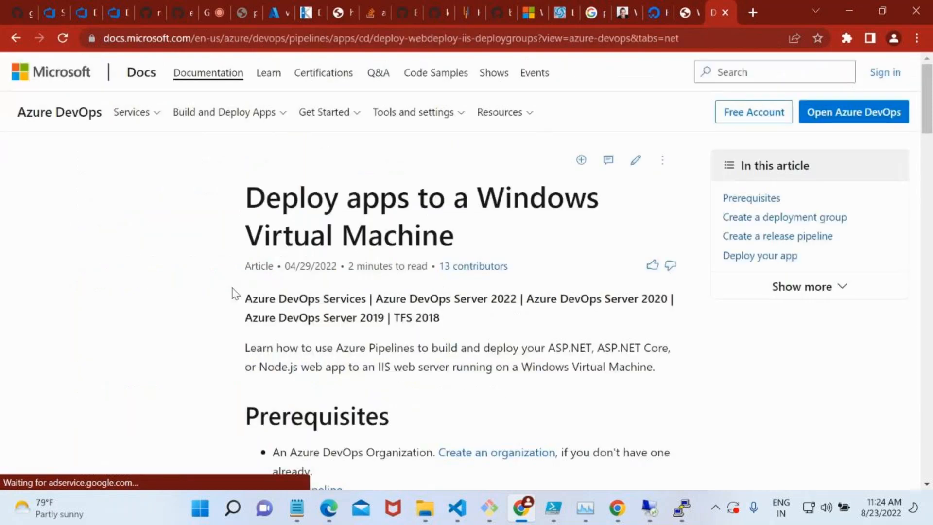
pyautogui.scroll(2, 122, 298)
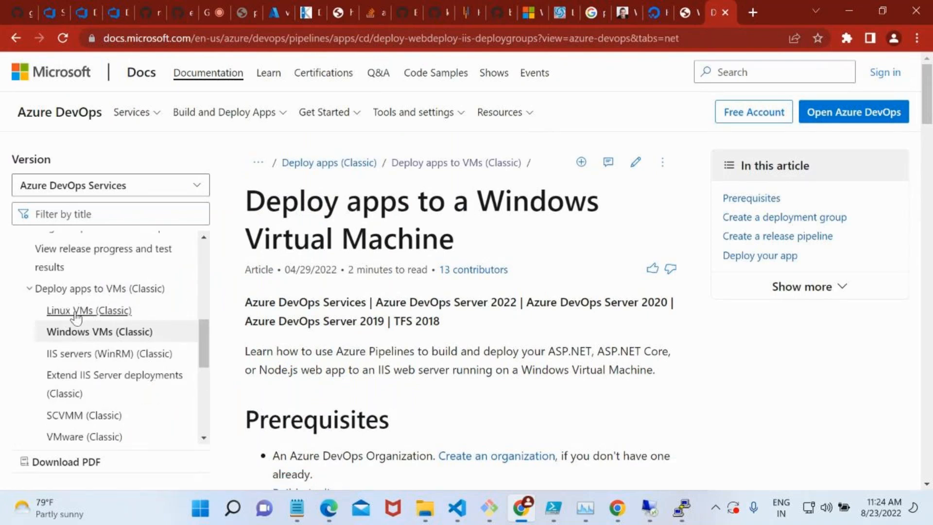
pyautogui.click(77, 312)
# Review the deployment group setup instructions for Linux and highlight the libunwind8 package in the dependency install command.
pyautogui.scroll(-10, 610, 335)
pyautogui.scroll(-9, 610, 336)
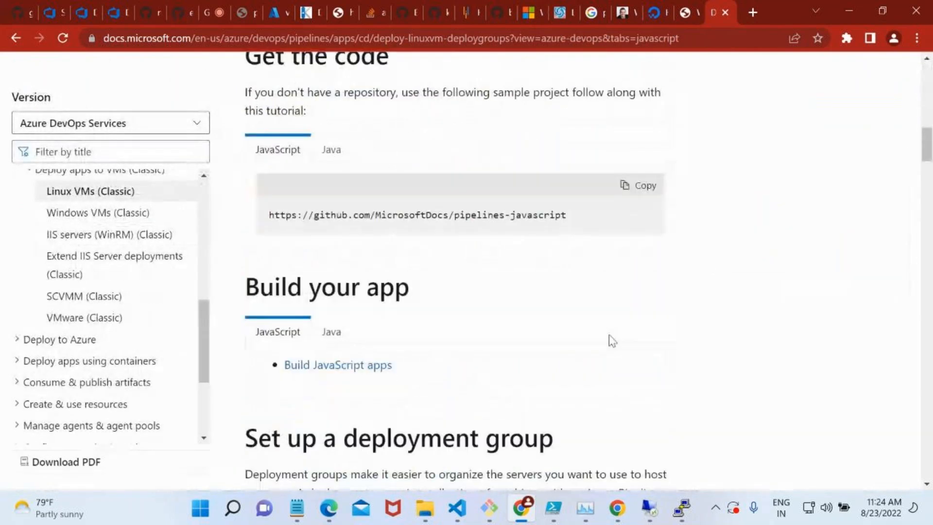
pyautogui.scroll(-10, 609, 336)
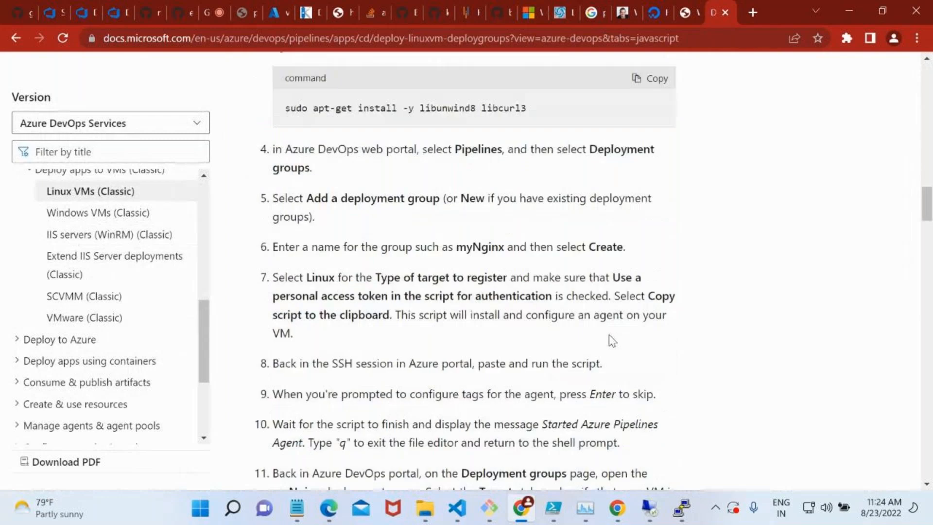
pyautogui.scroll(5, 441, 256)
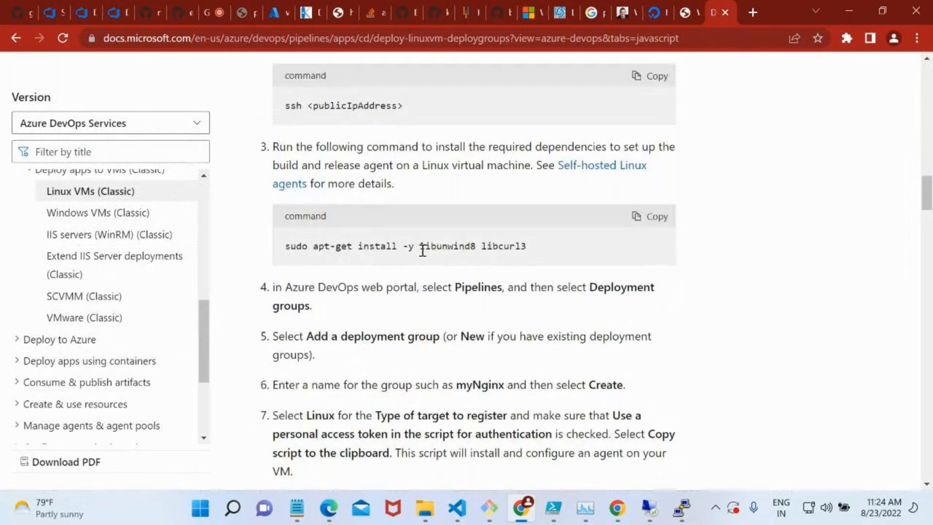
pyautogui.doubleClick(461, 248)
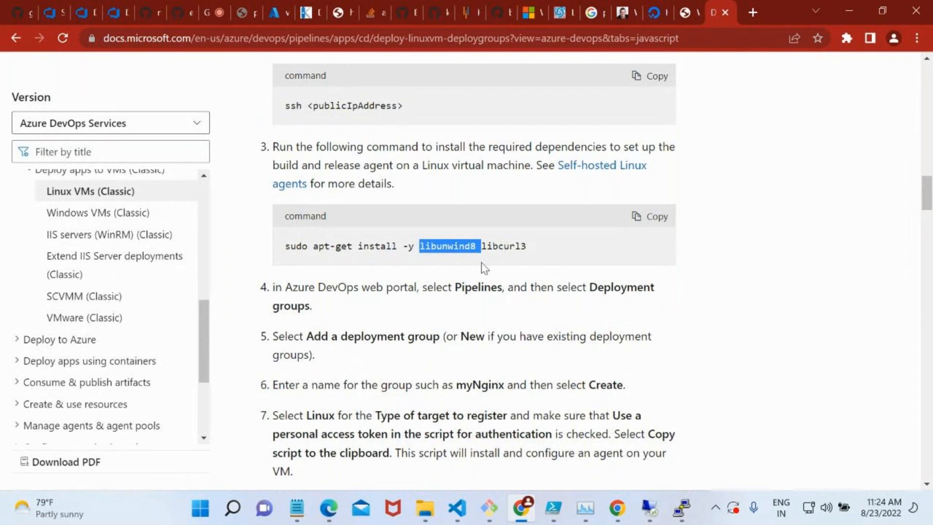
# Read the Create a release pipeline section, examining the deployment group job, the Bash task and the deploy.sh script path selection.
pyautogui.scroll(-15, 485, 269)
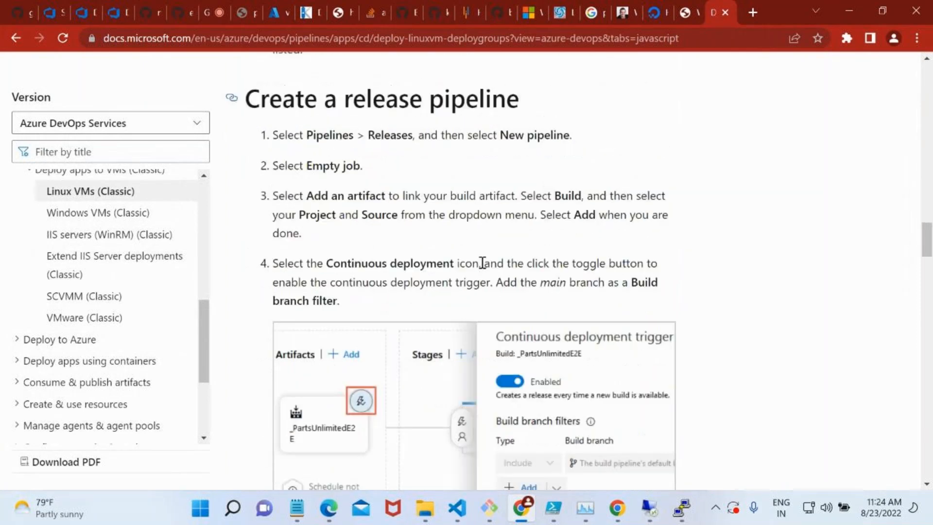
pyautogui.scroll(-3, 484, 268)
pyautogui.scroll(-7, 515, 394)
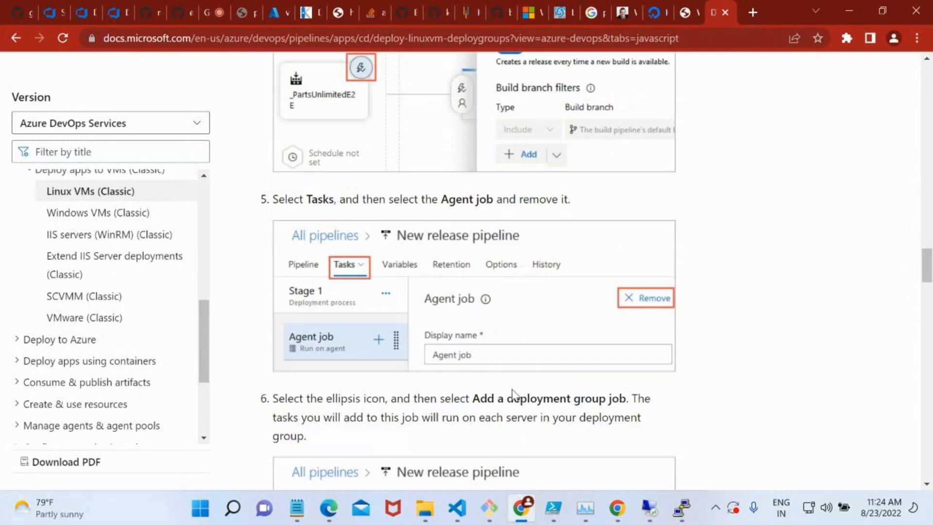
pyautogui.scroll(-3, 515, 394)
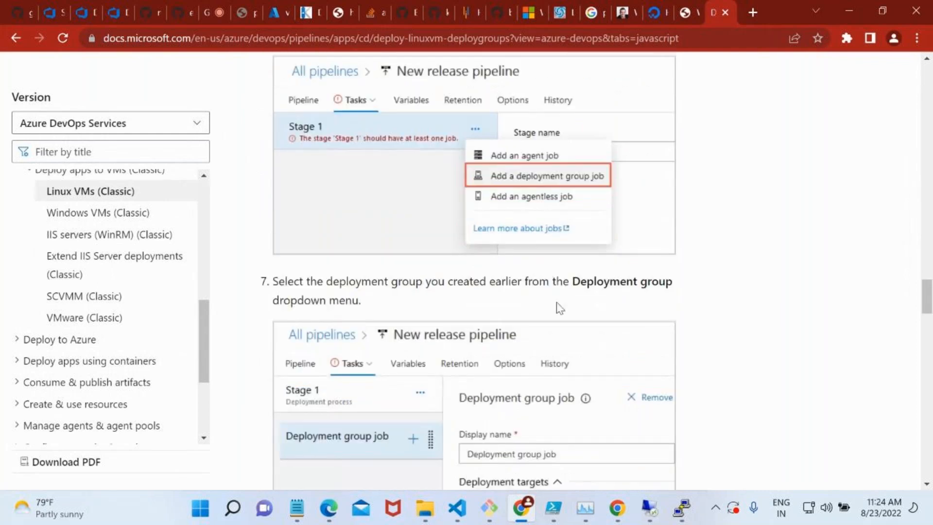
pyautogui.scroll(-5, 557, 315)
pyautogui.scroll(-3, 552, 371)
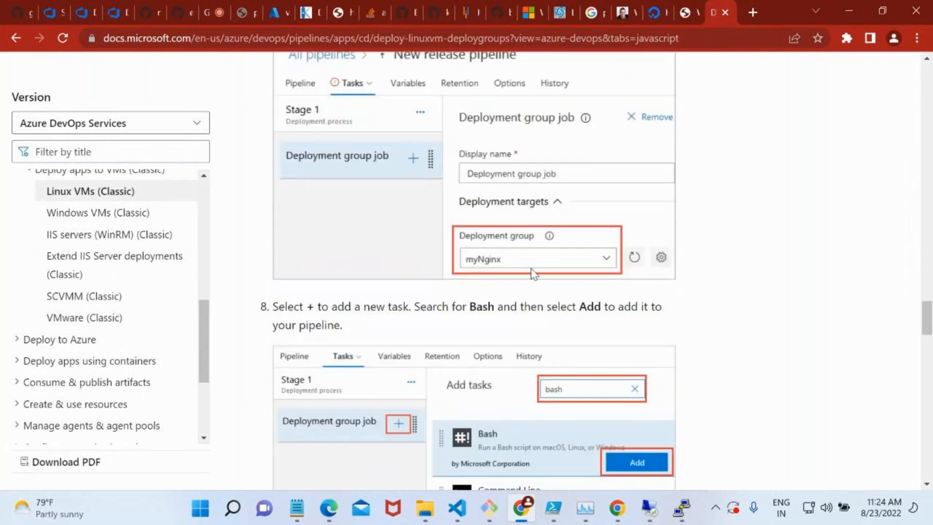
pyautogui.scroll(-5, 522, 267)
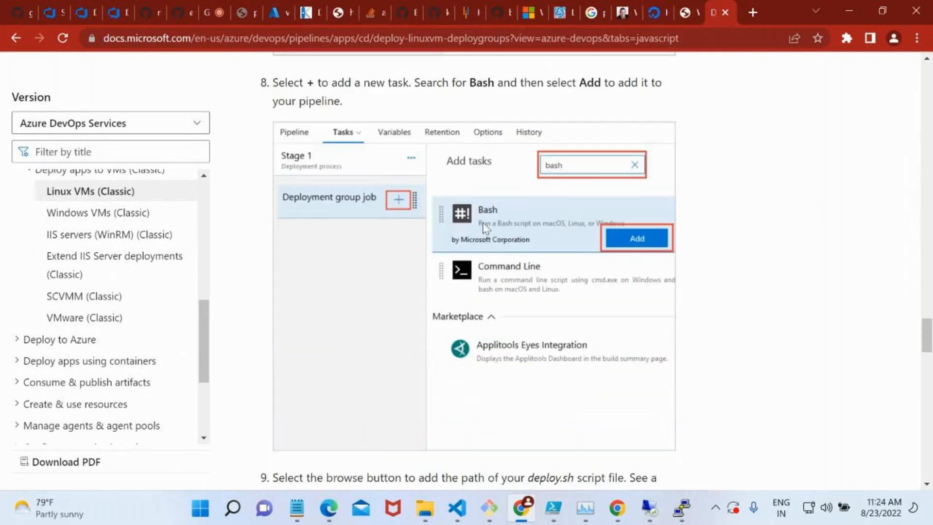
pyautogui.scroll(-5, 668, 310)
pyautogui.scroll(-4, 667, 309)
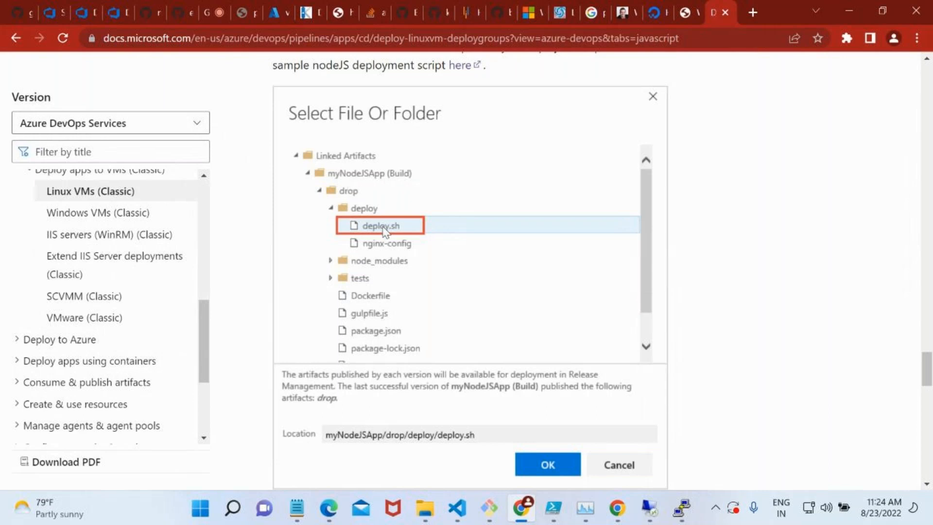
pyautogui.scroll(-5, 465, 389)
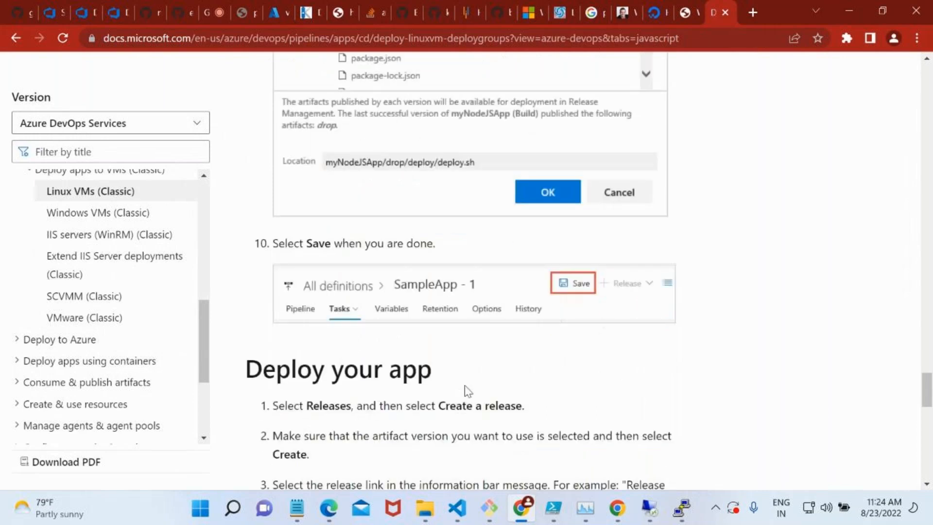
pyautogui.scroll(2, 464, 389)
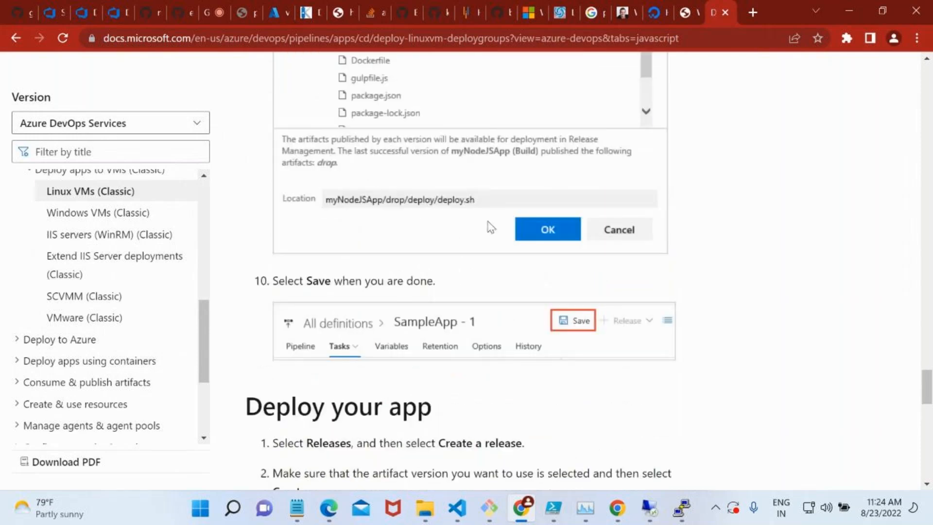